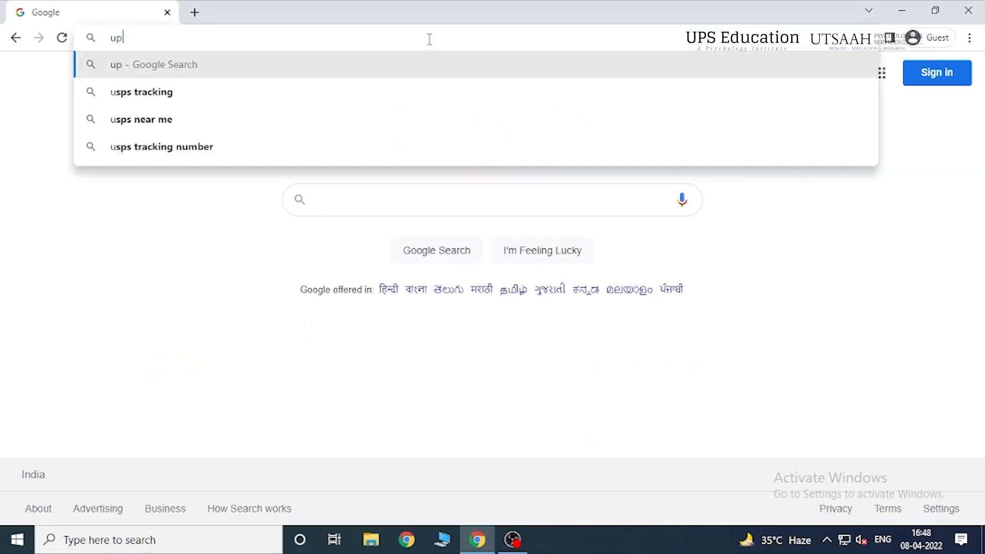
Step: Open the website upseducation.in from the browser's address bar
text(seducation)
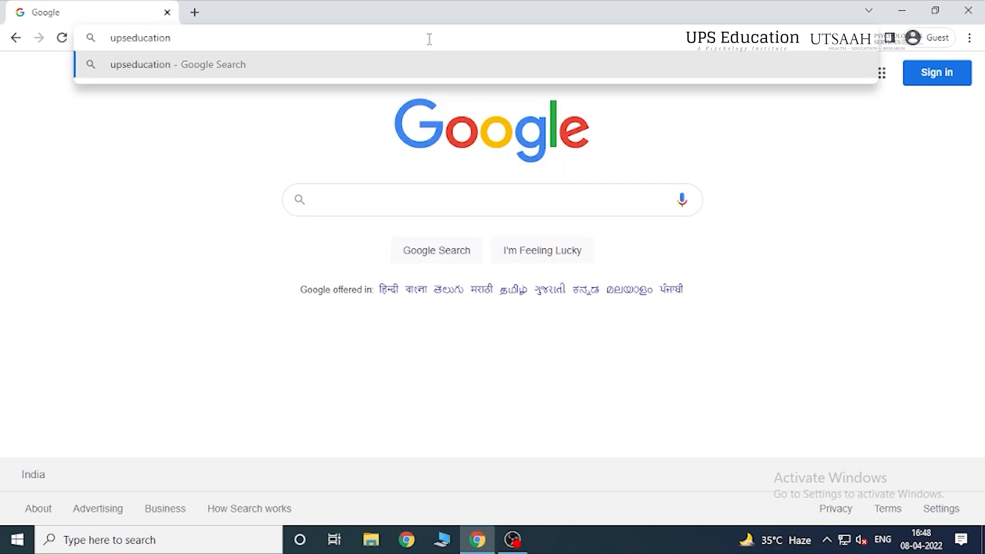
text(.in)
key(Return)
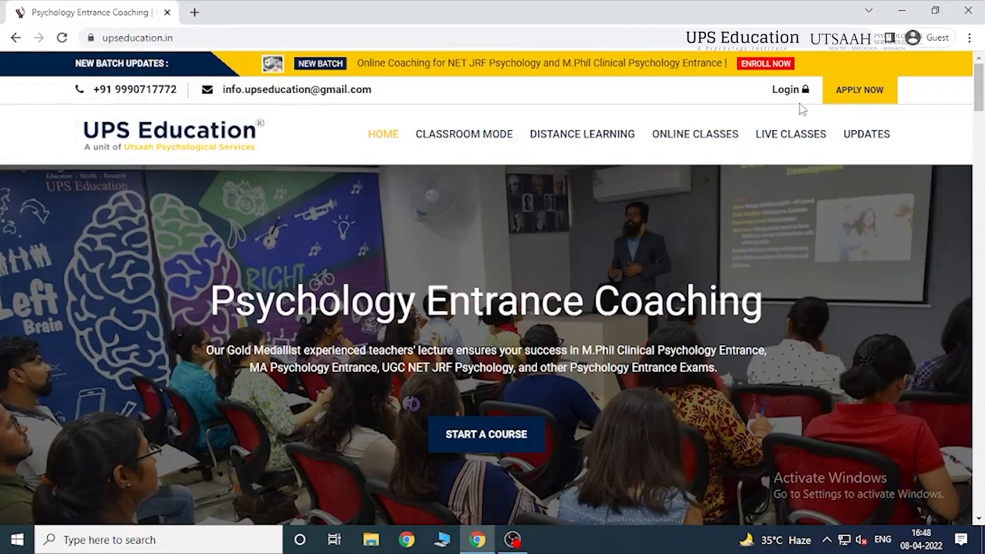
Step: Switch the browser to full screen and open the site's Updates page
key(F11)
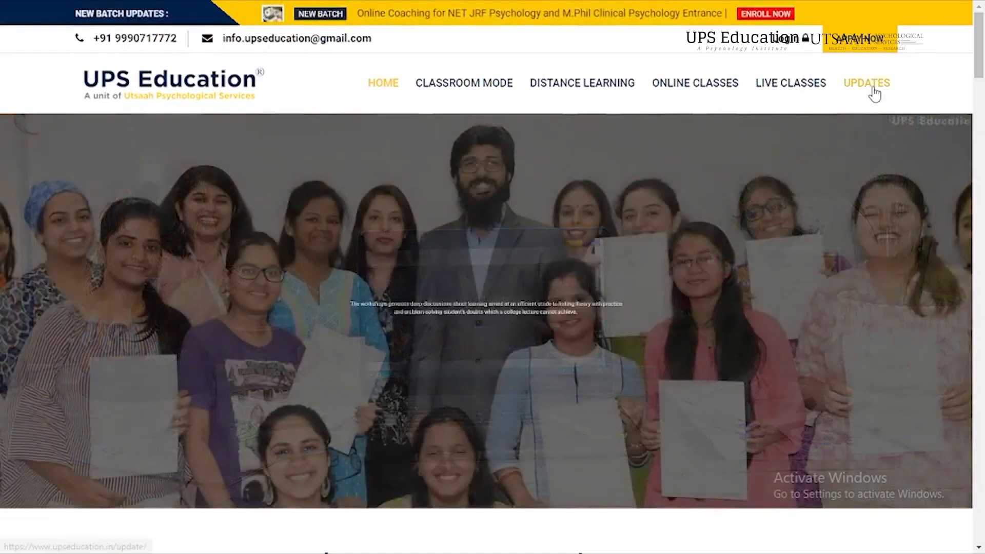
click(873, 87)
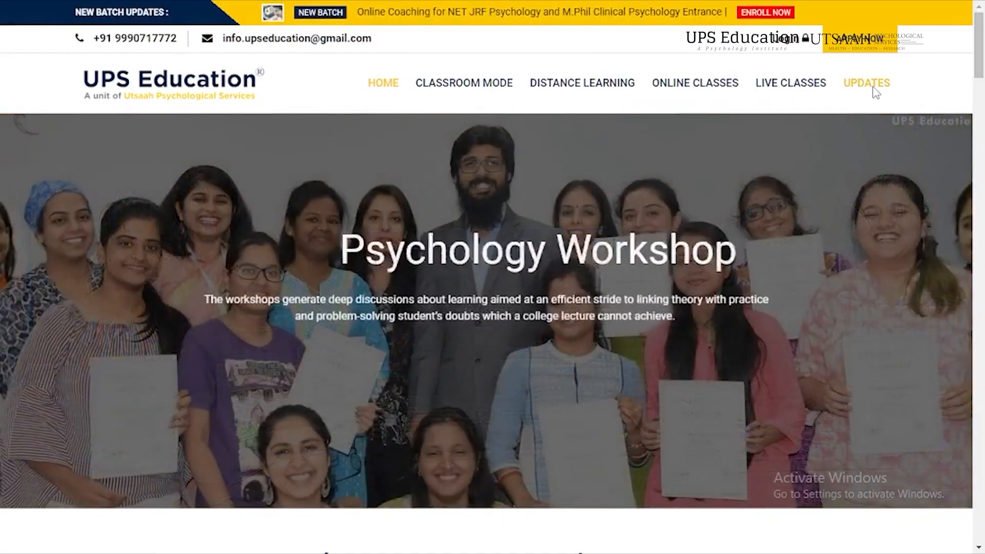
Step: Open the post titled CUET Psychology Entrance Examination 2022—UPS Education from the updates list
scroll(558, 252, down, 8)
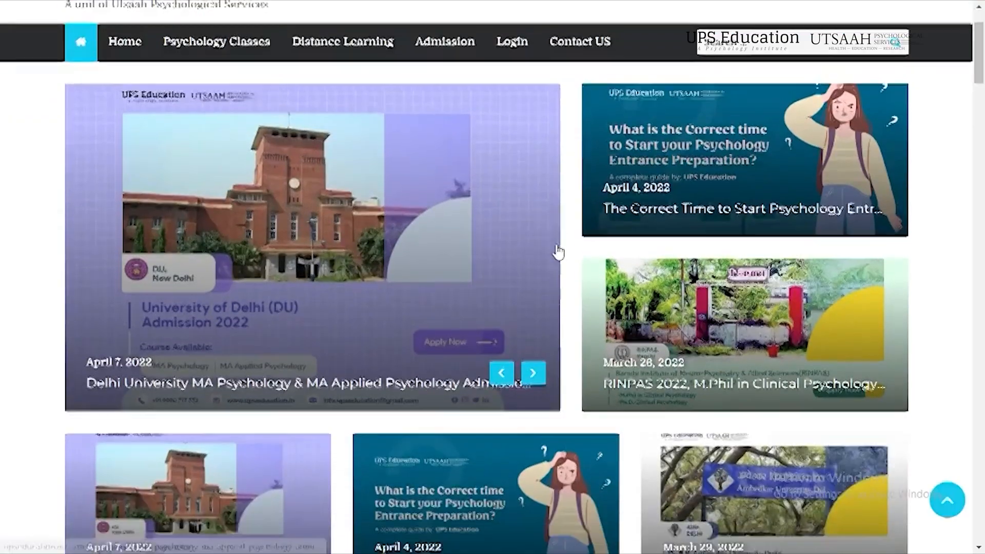
scroll(557, 253, down, 14)
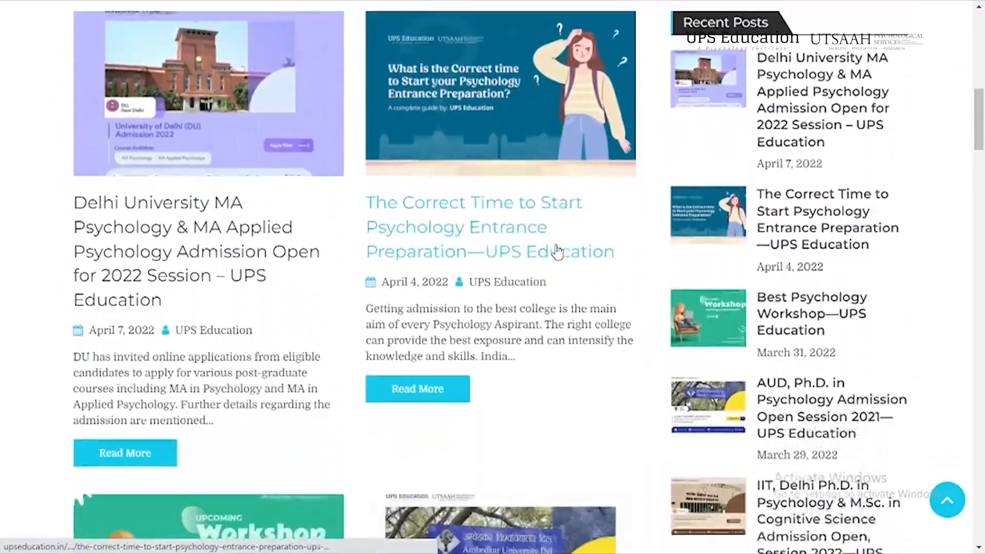
scroll(557, 252, down, 5)
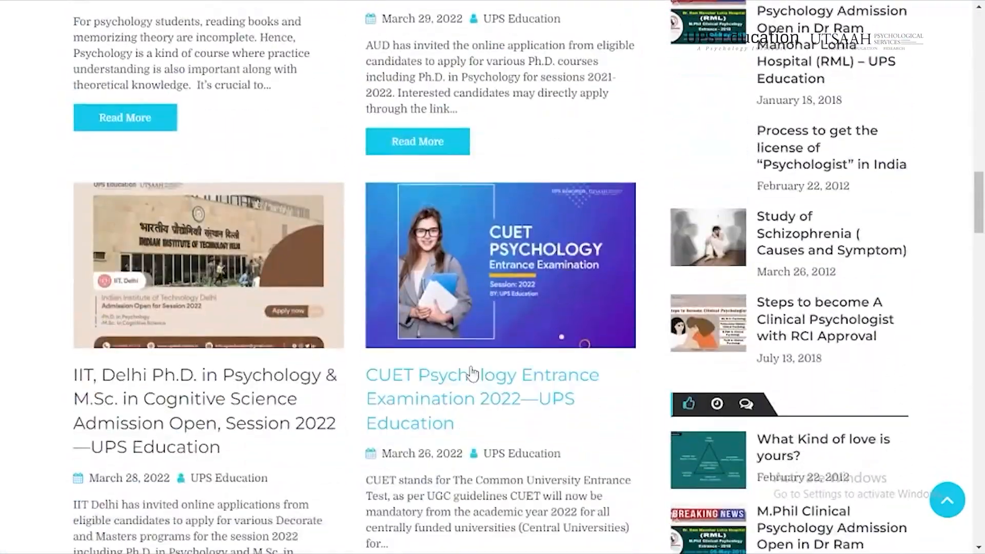
click(464, 402)
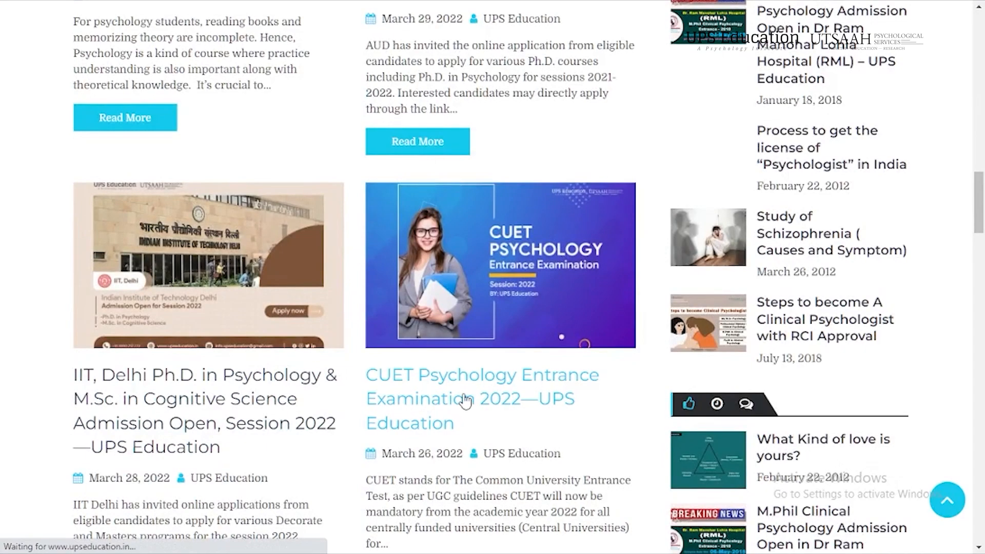
Step: Read through the CUET article and open the link to download the CUET Information Bulletin 2022
scroll(464, 402, down, 20)
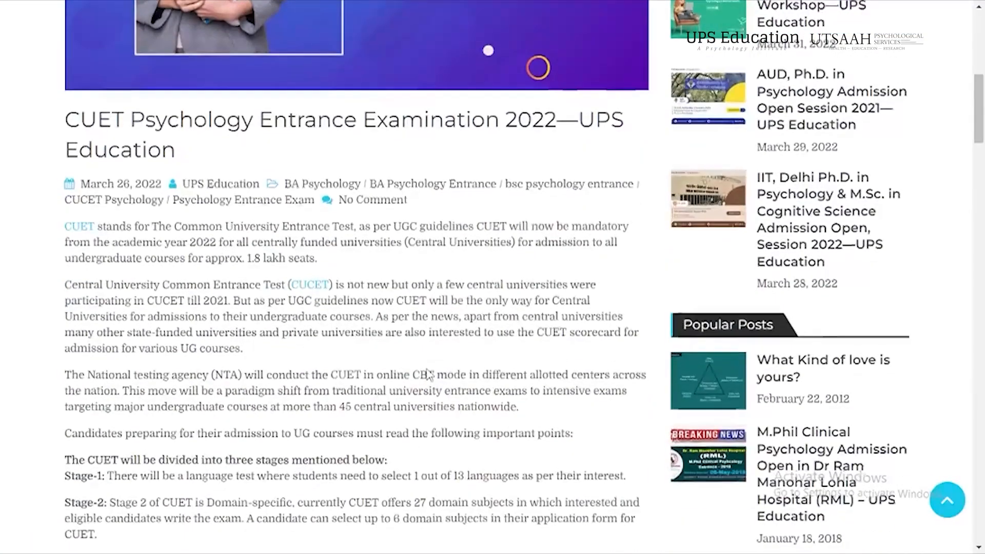
scroll(171, 218, up, 1)
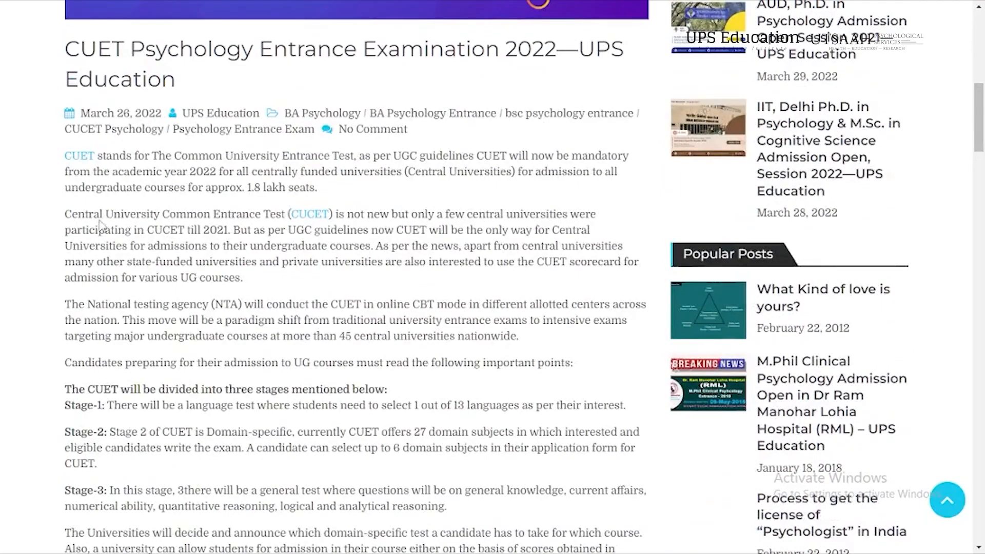
scroll(276, 214, down, 7)
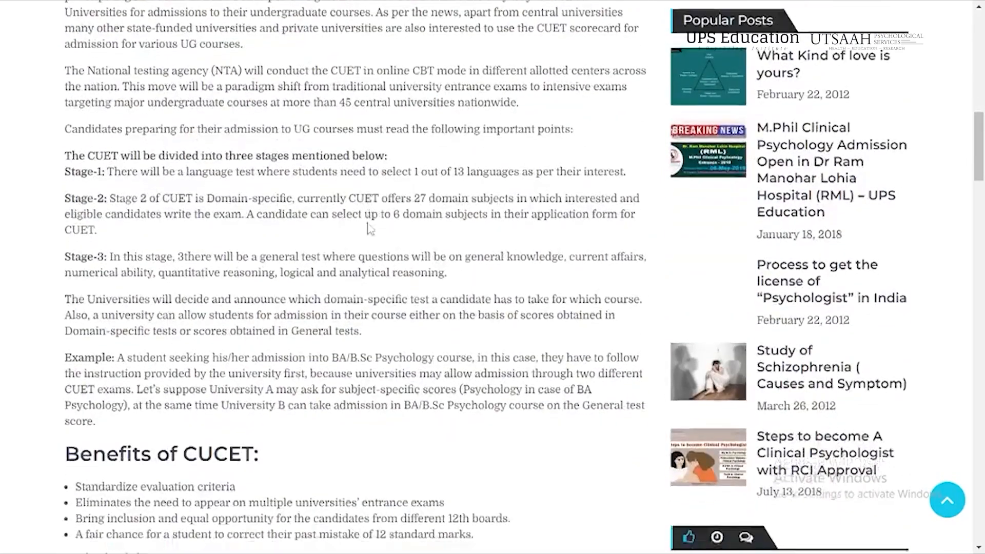
scroll(280, 254, down, 6)
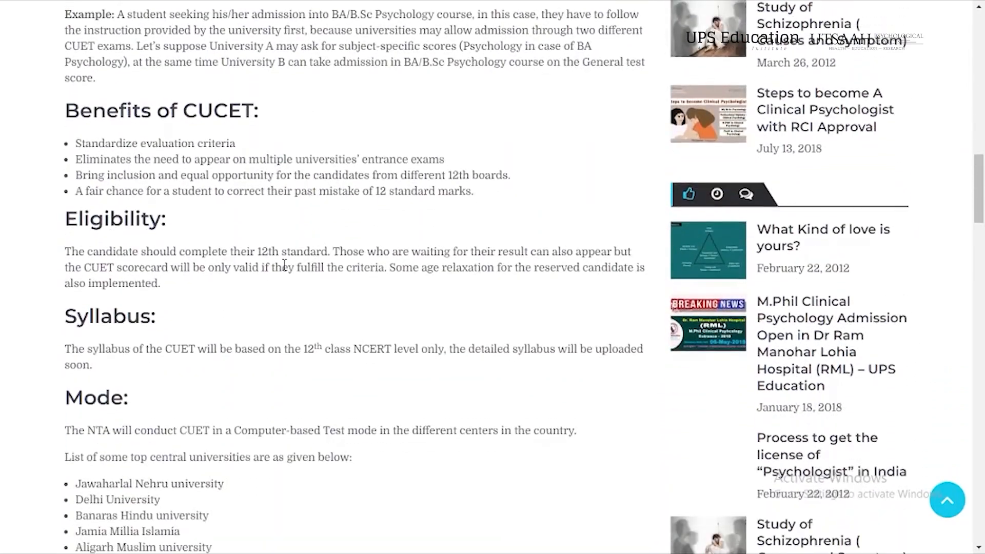
scroll(283, 265, down, 7)
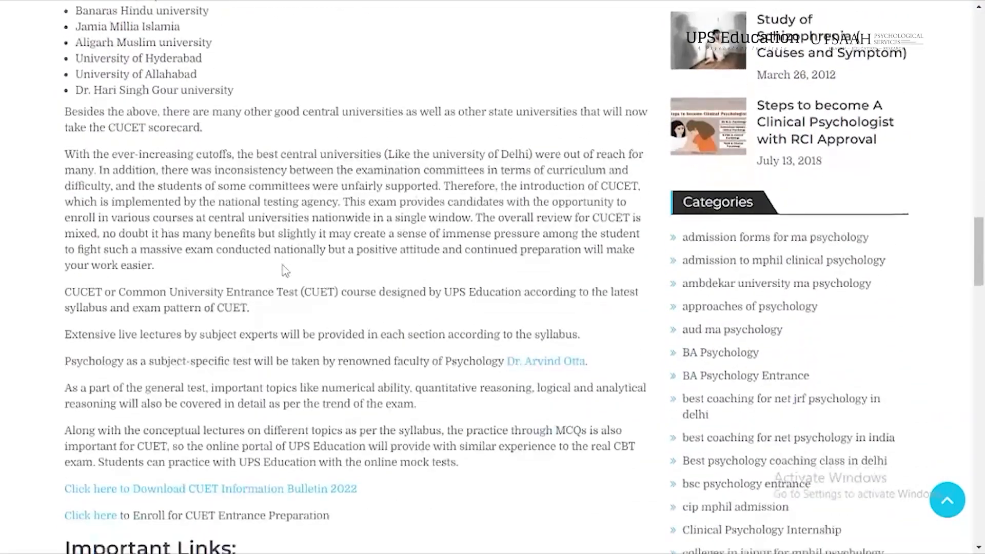
scroll(285, 264, down, 1)
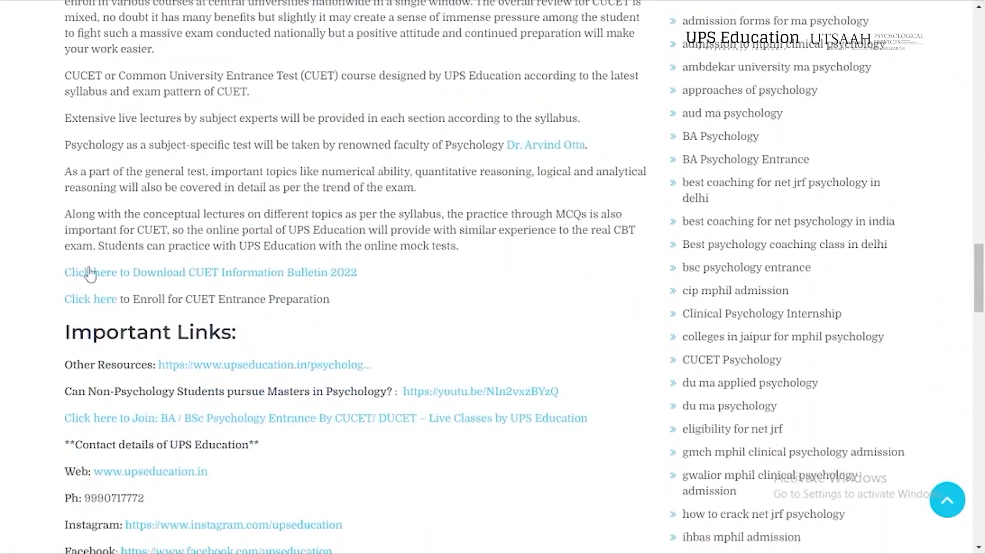
click(287, 275)
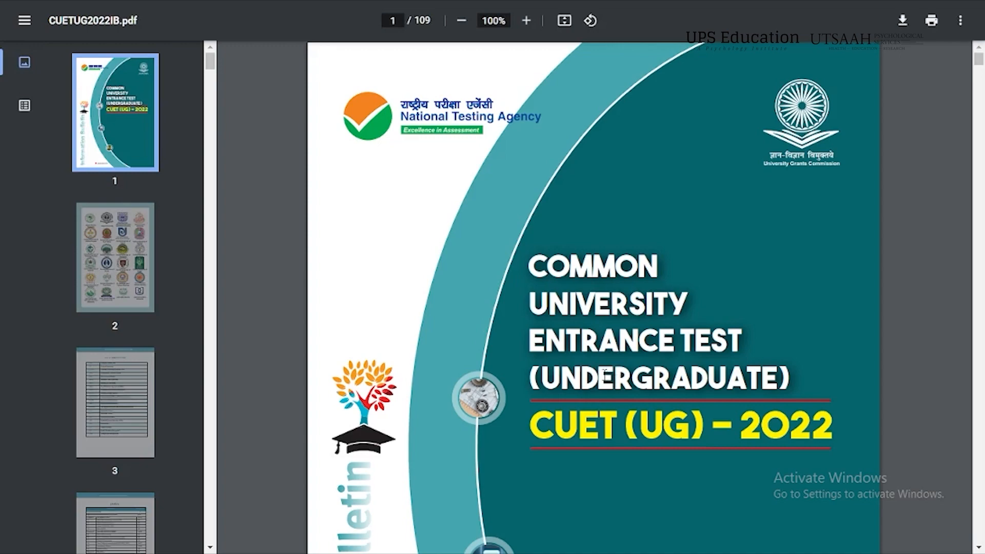
Step: Examine the bulletin's opening pages: university list, list of abbreviations and the index of contents
scroll(601, 372, down, 12)
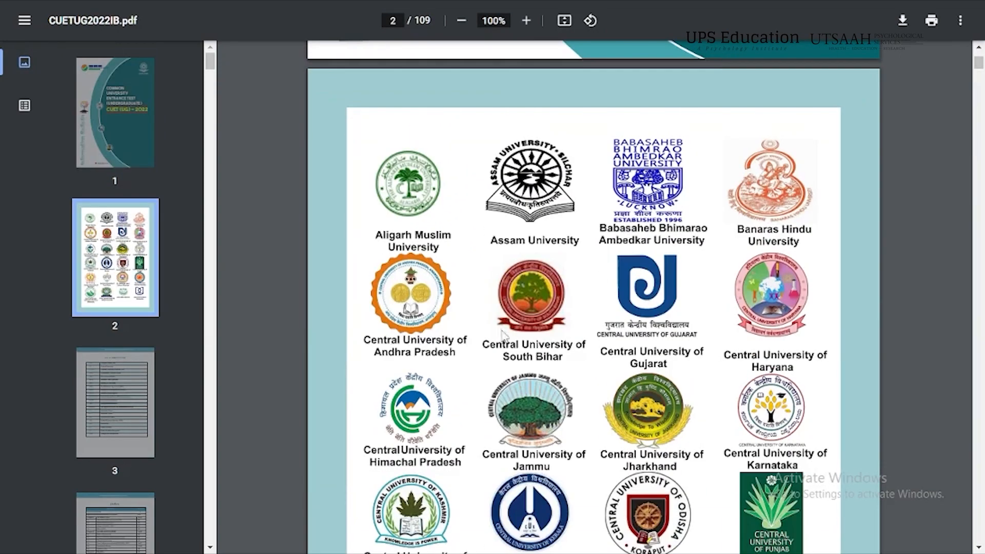
scroll(540, 230, down, 2)
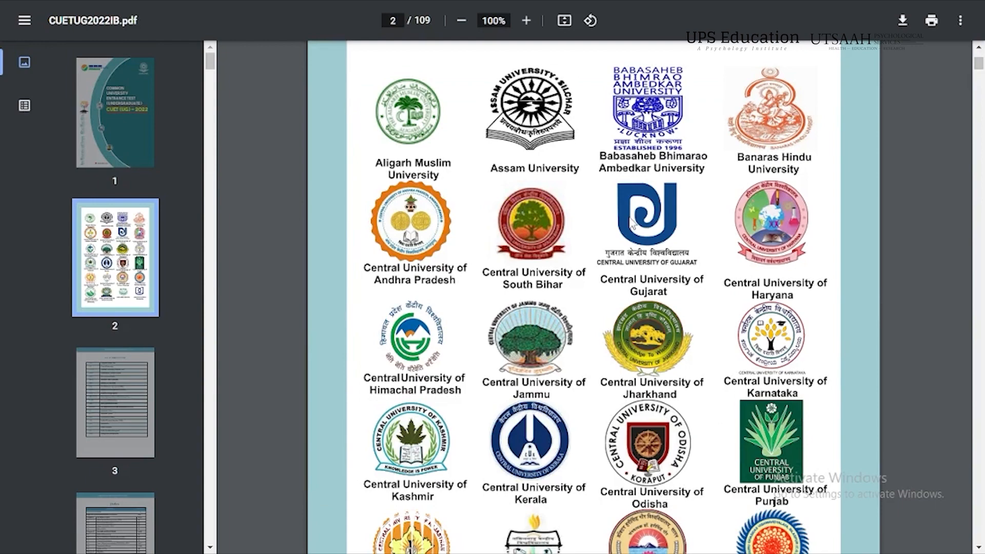
scroll(614, 229, down, 7)
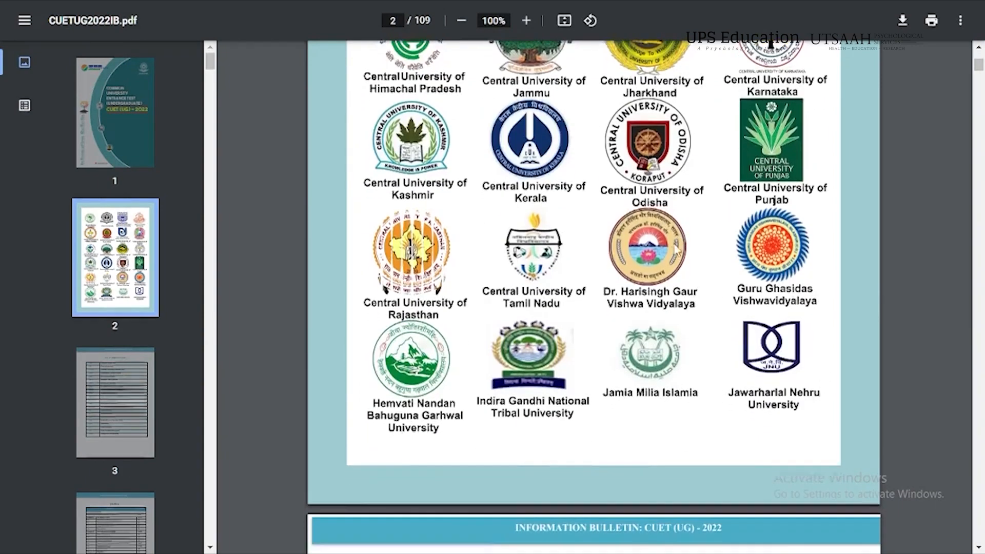
scroll(589, 270, down, 6)
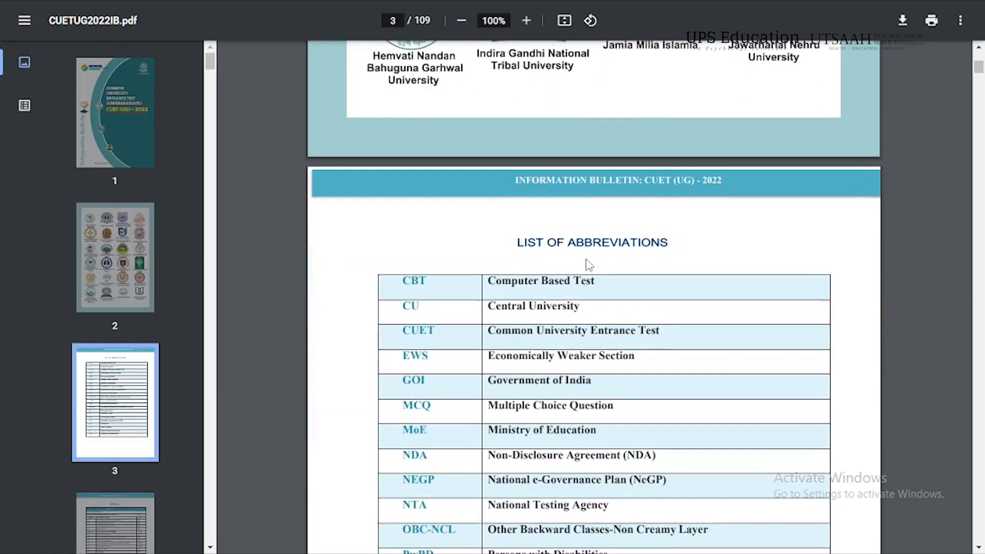
scroll(587, 263, down, 3)
scroll(588, 264, down, 11)
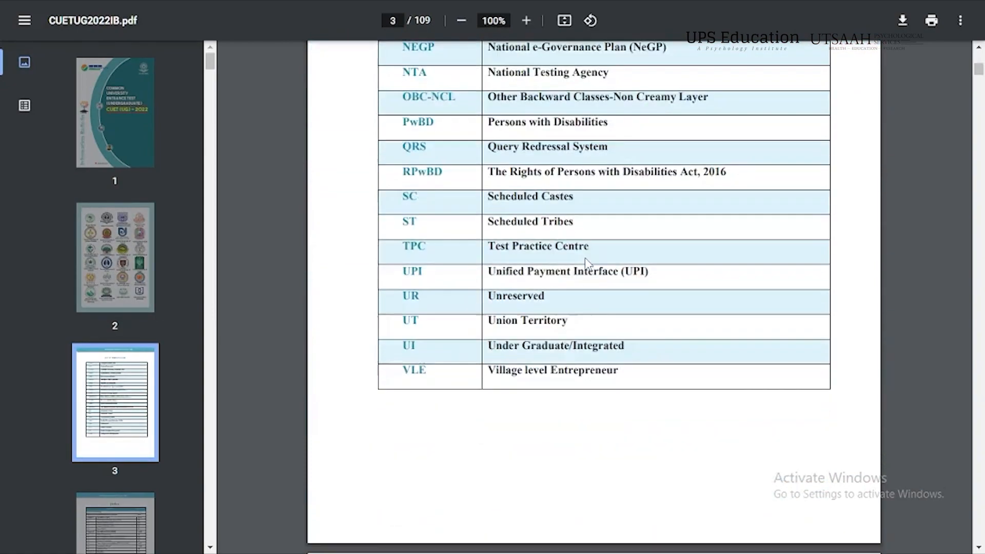
scroll(588, 264, down, 4)
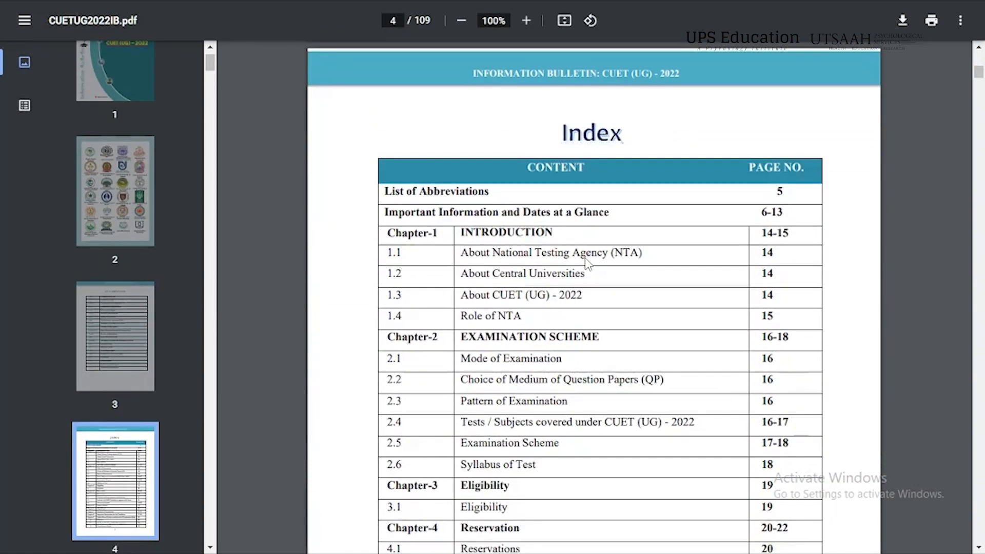
scroll(581, 259, down, 1)
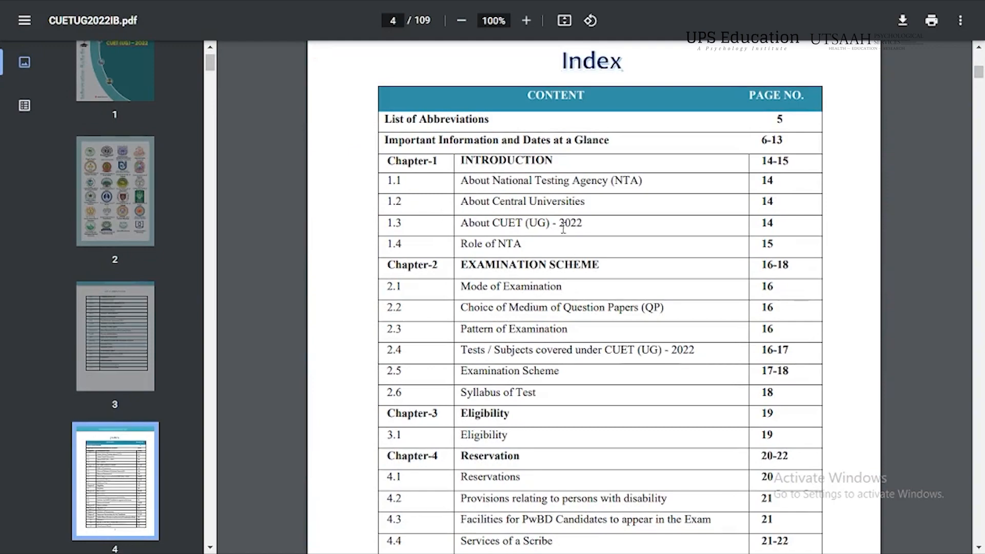
scroll(492, 253, down, 1)
scroll(505, 244, up, 1)
scroll(501, 169, down, 1)
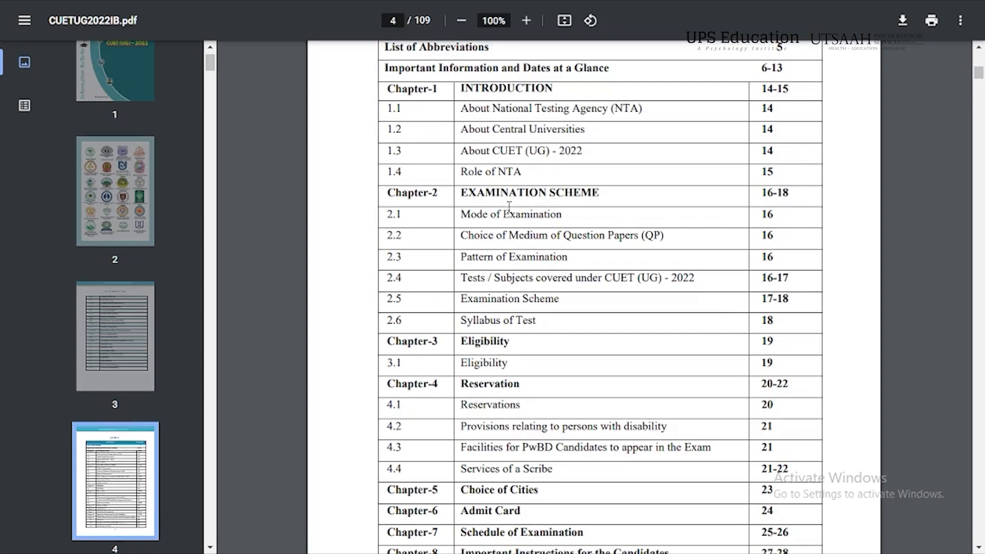
scroll(509, 208, down, 1)
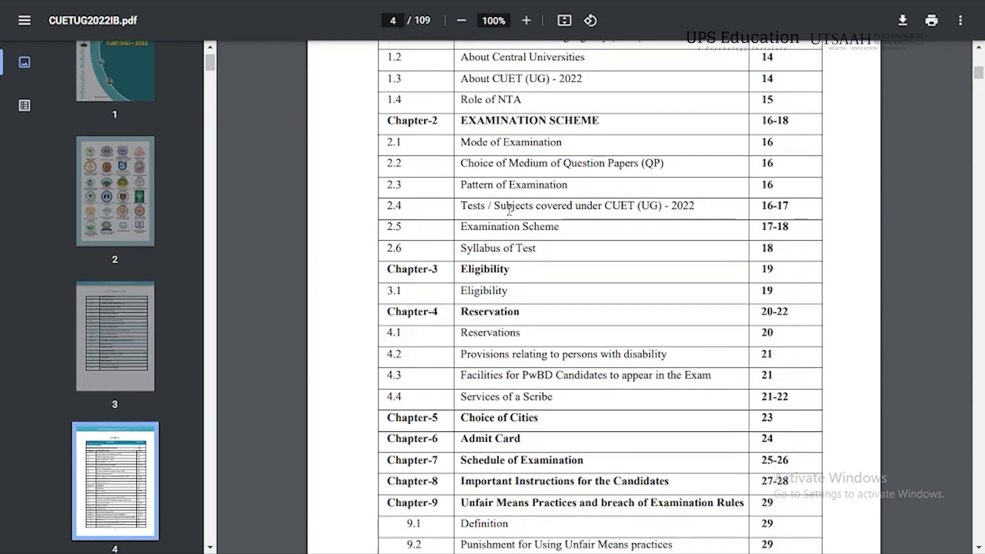
scroll(509, 210, down, 1)
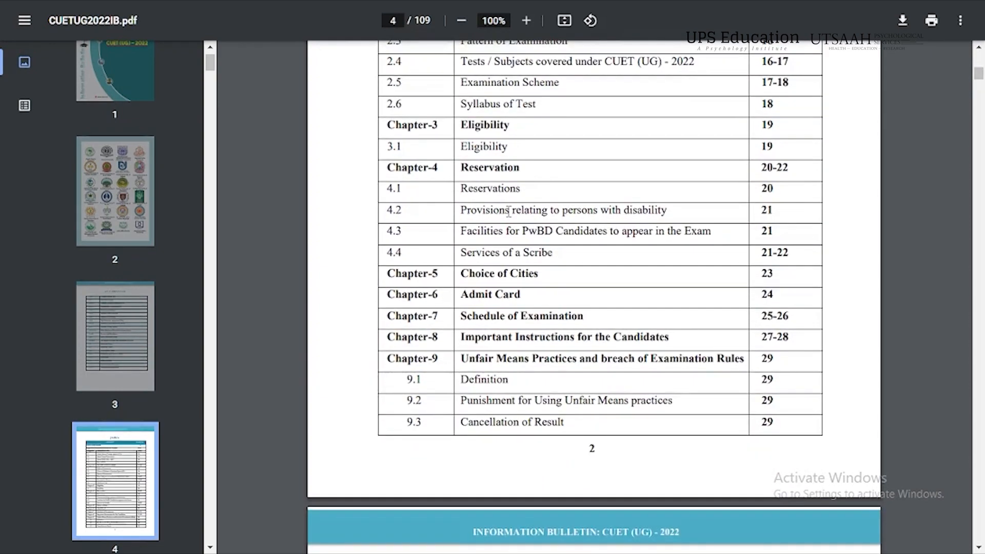
scroll(509, 212, down, 3)
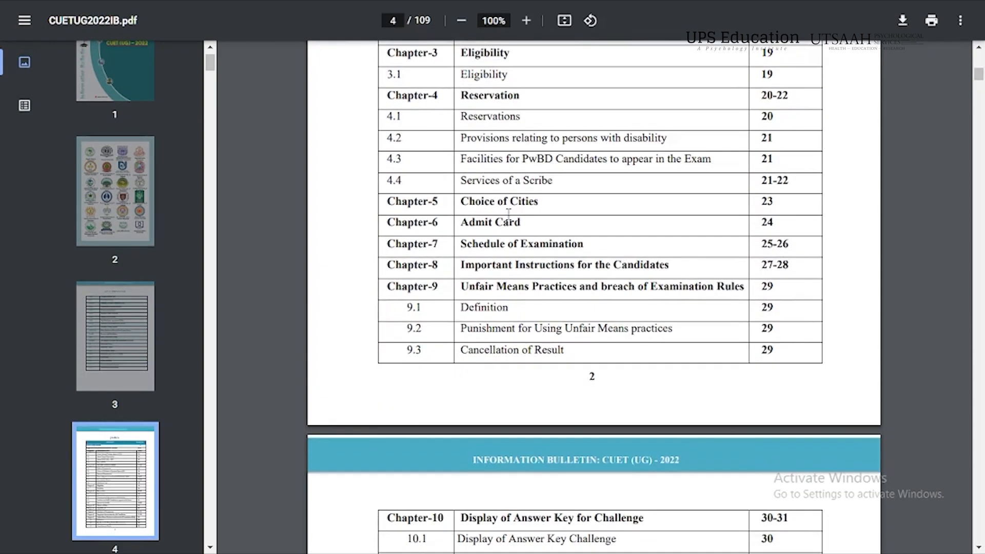
scroll(508, 216, down, 2)
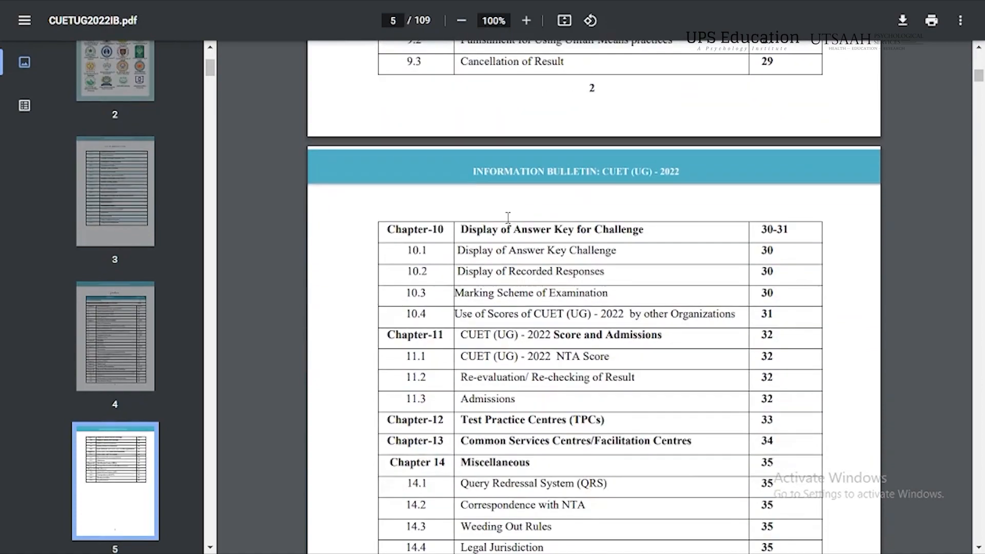
scroll(508, 217, down, 3)
scroll(509, 218, down, 9)
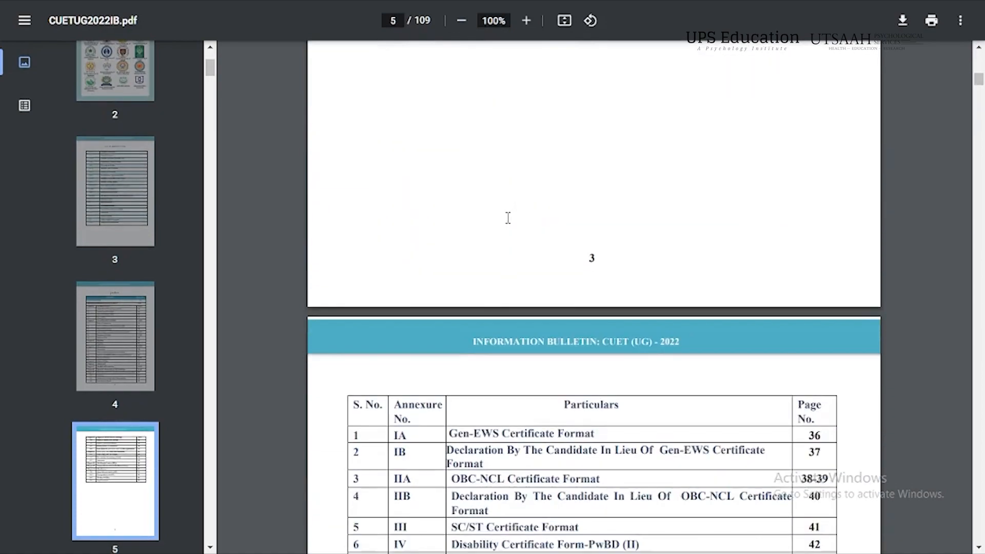
scroll(508, 218, down, 5)
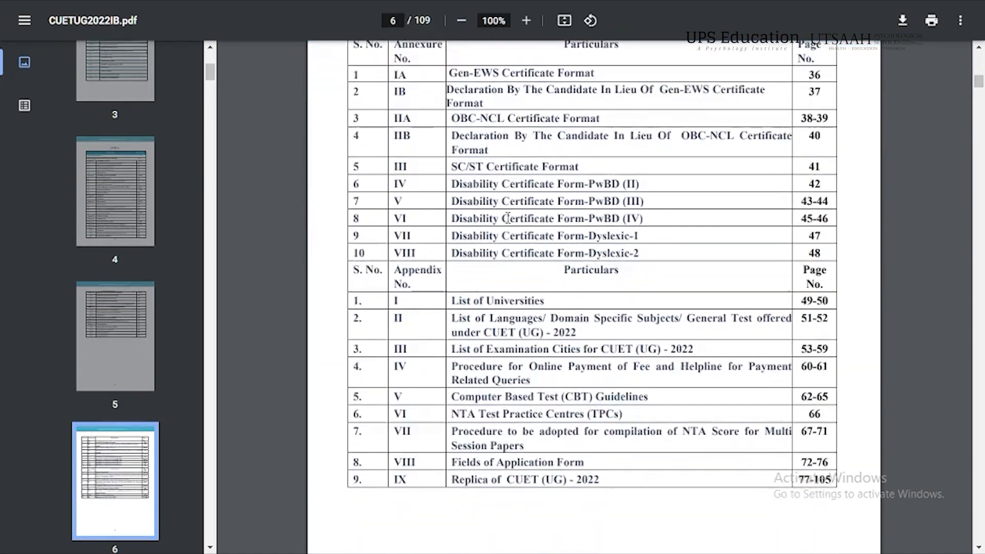
scroll(508, 218, down, 6)
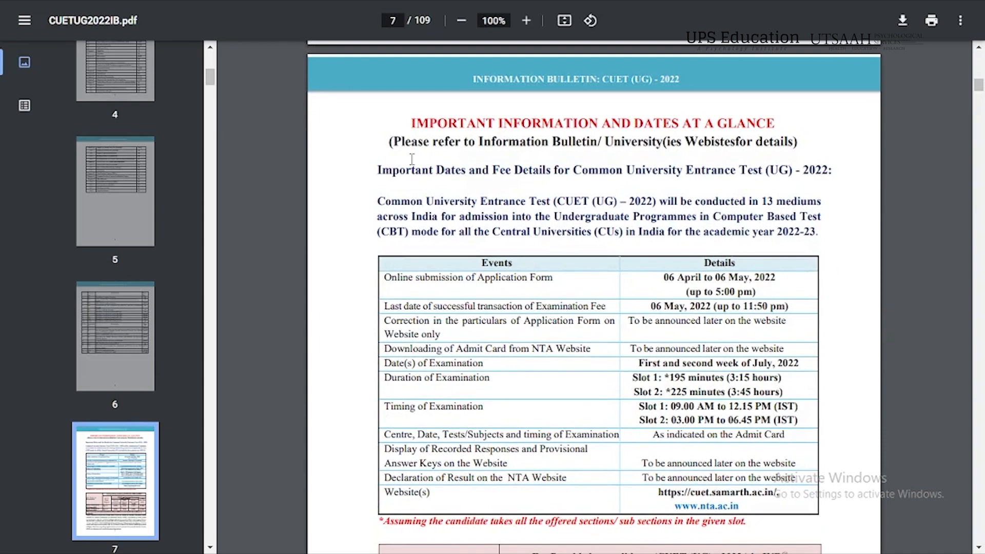
Step: Review the important dates and fee tables, then open the cuet.samarth.ac.in website link listed there
scroll(419, 185, down, 1)
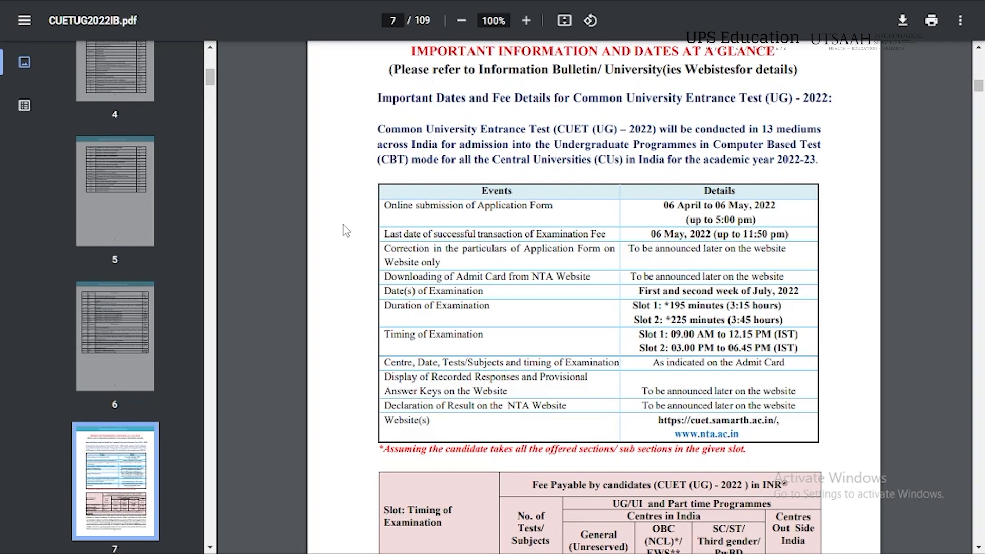
scroll(565, 228, down, 1)
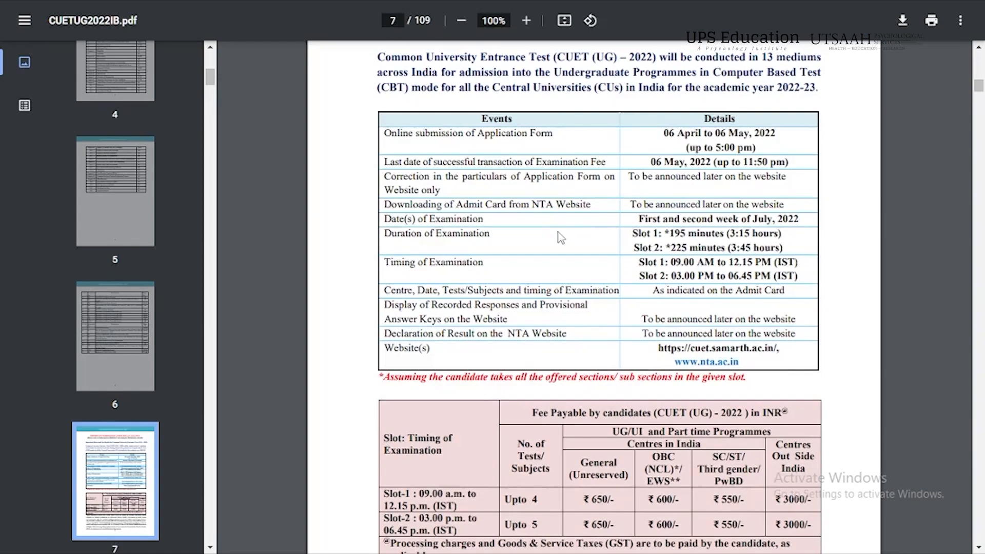
scroll(521, 389, down, 1)
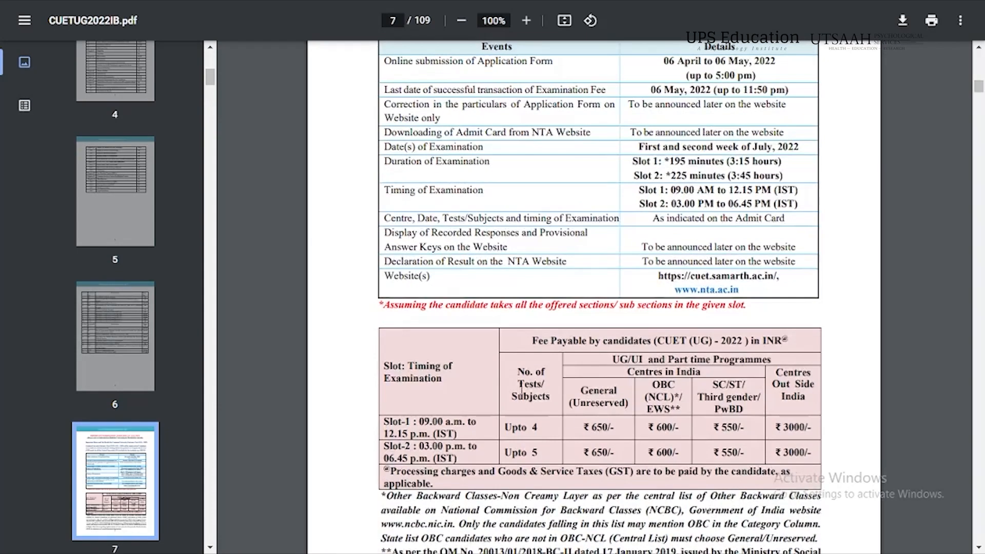
scroll(588, 395, up, 1)
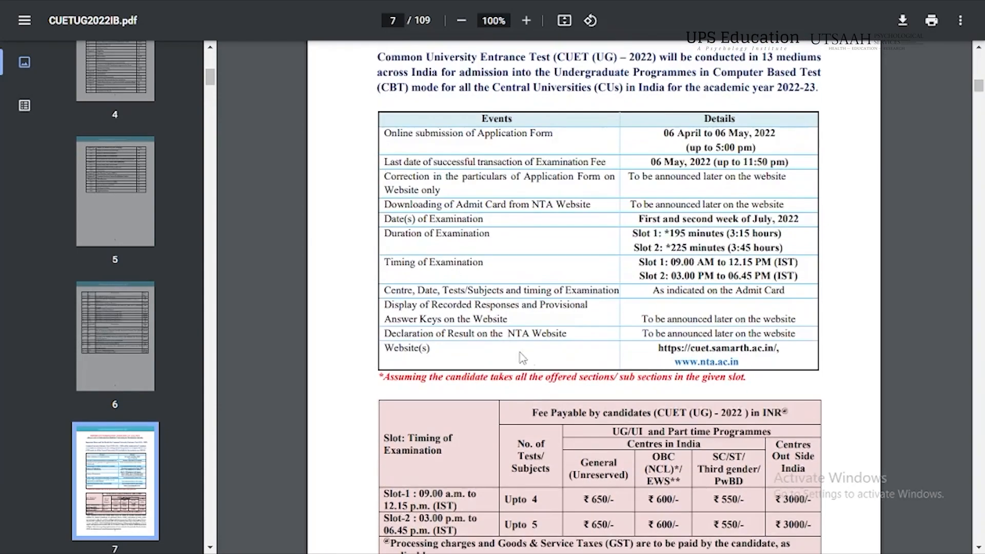
click(742, 352)
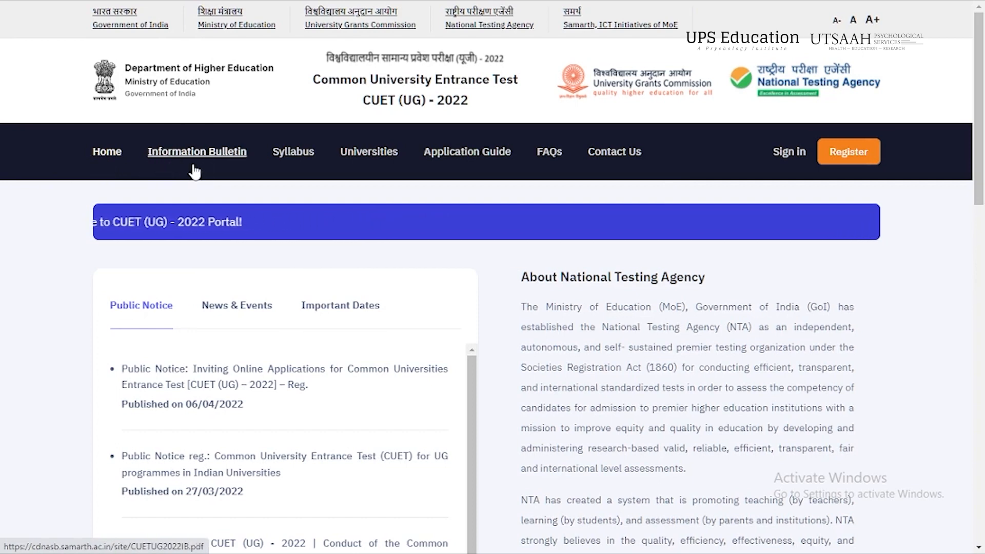
Step: Open the Syllabus section of the CUET portal and browse the subject-wise syllabus PDF list
click(287, 157)
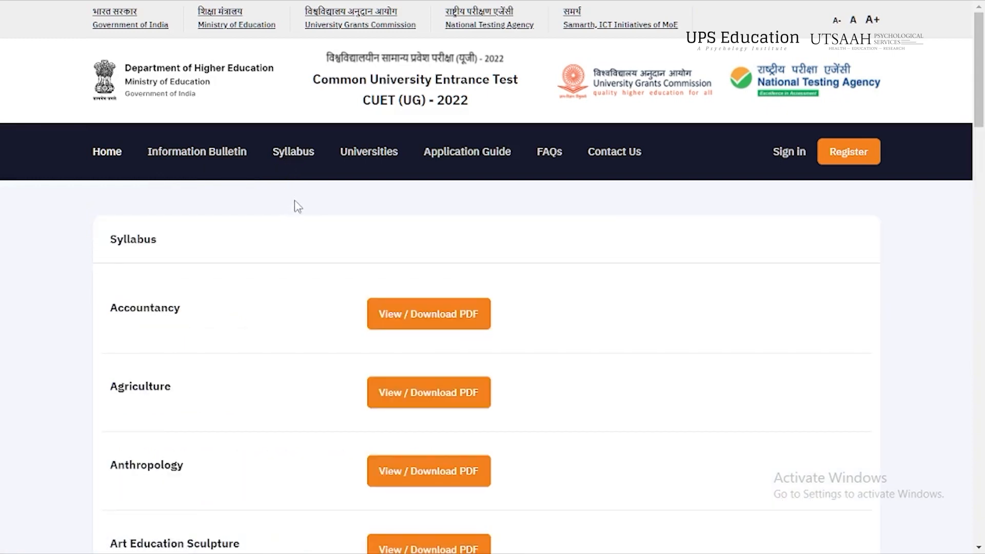
scroll(292, 238, down, 5)
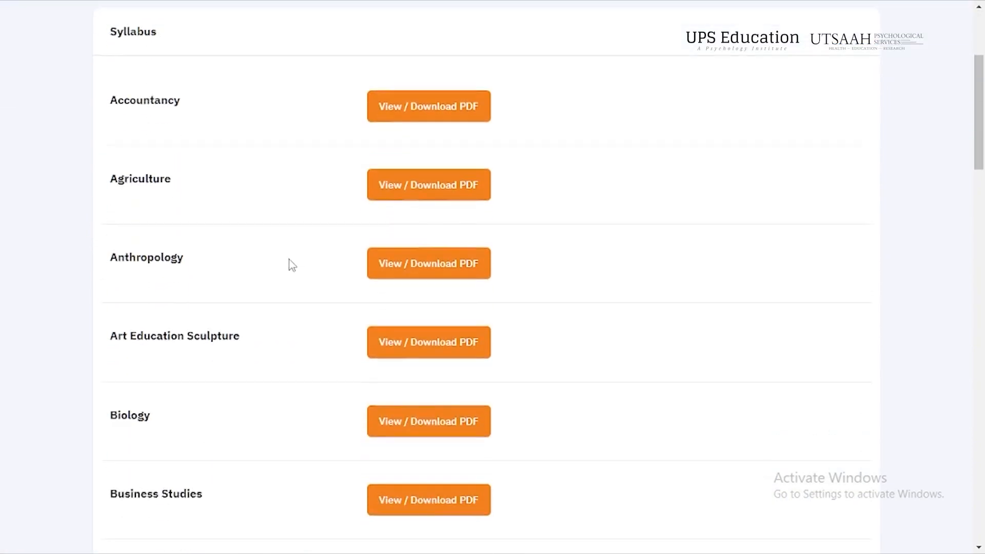
scroll(290, 262, down, 9)
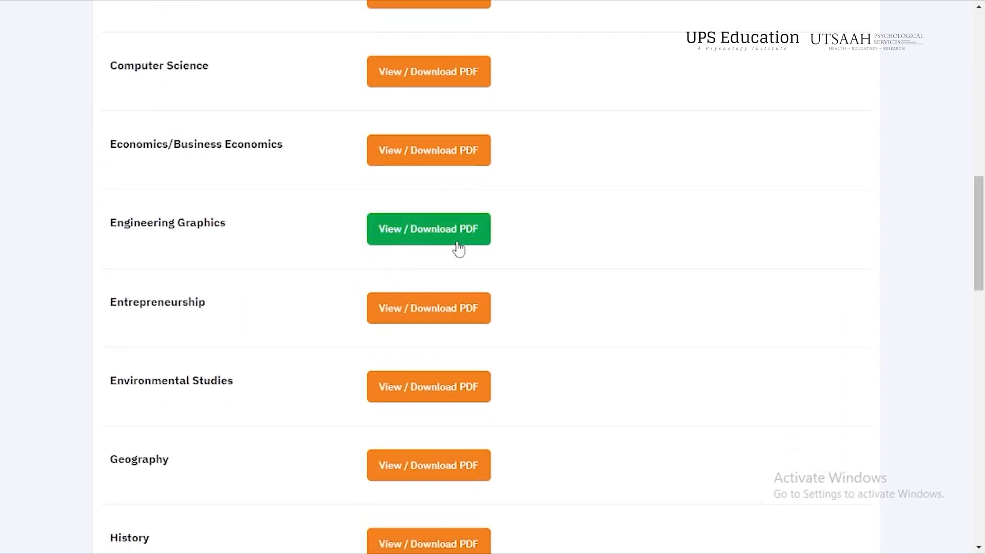
scroll(436, 273, up, 8)
scroll(294, 277, up, 6)
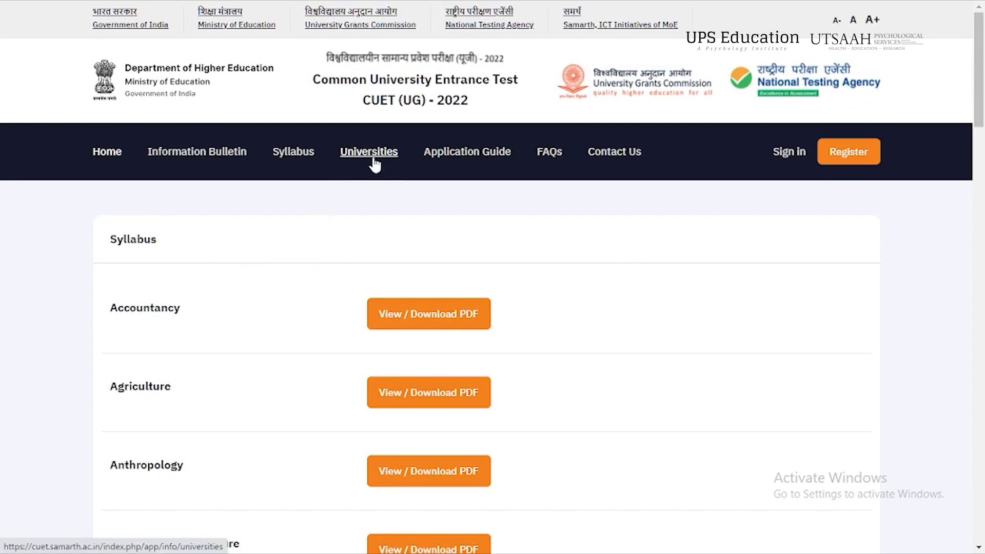
Step: Open the Participating Universities page, browse the central universities and open Banaras Hindu University's entry
click(374, 163)
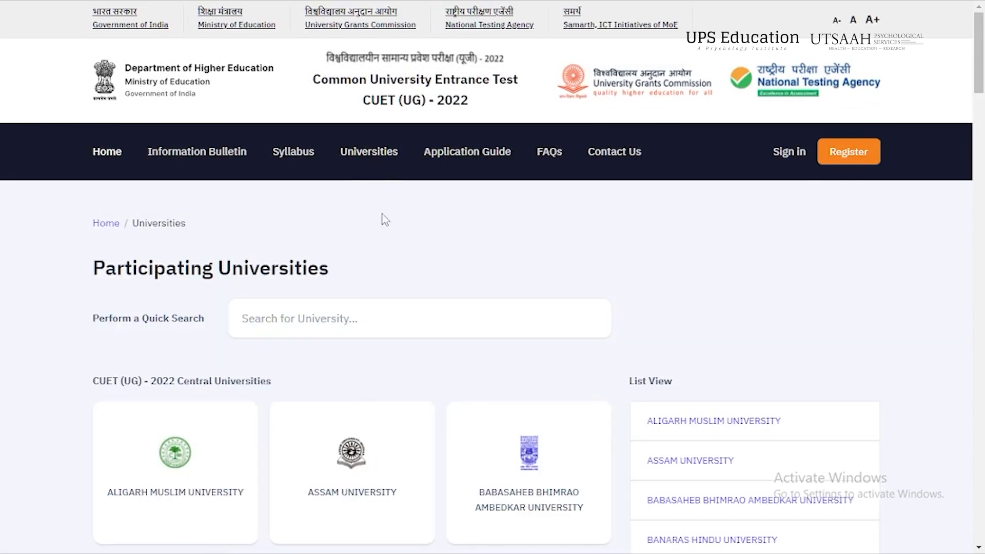
scroll(438, 264, down, 1)
scroll(440, 265, down, 10)
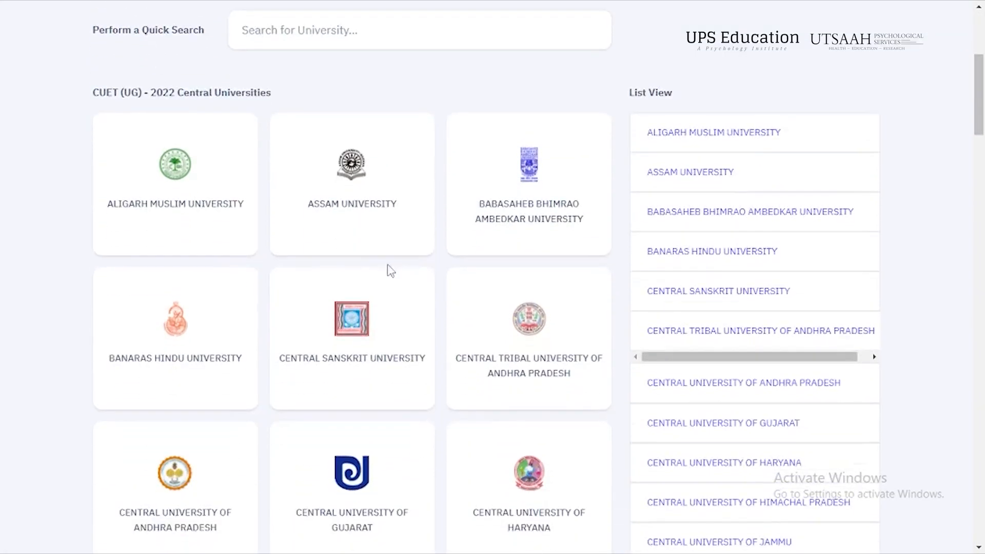
scroll(325, 318, down, 2)
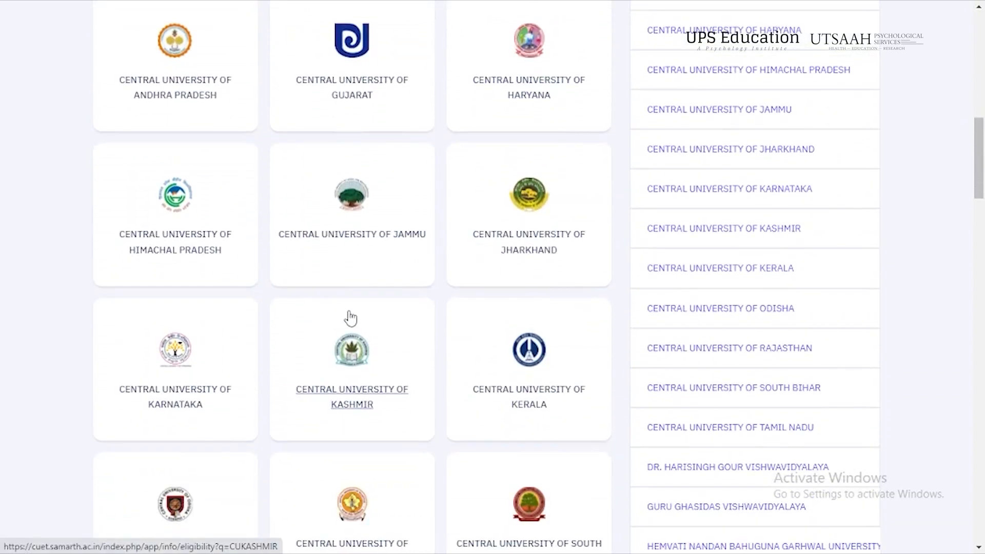
scroll(455, 307, up, 8)
scroll(406, 295, up, 1)
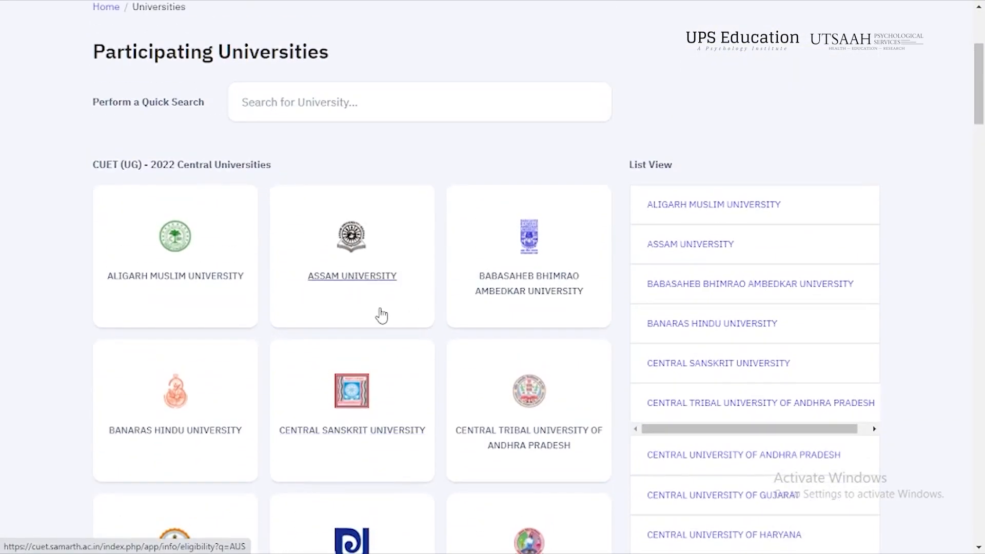
scroll(380, 313, up, 1)
scroll(379, 314, down, 4)
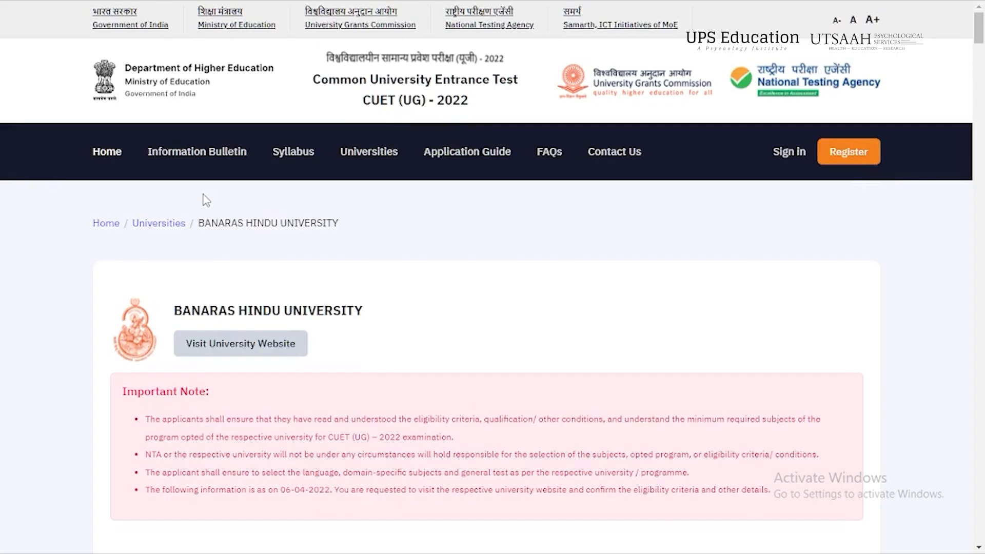
Step: Read through Banaras Hindu University's programme information table: courses, mapped test sections, eligibility and remarks
scroll(462, 264, down, 4)
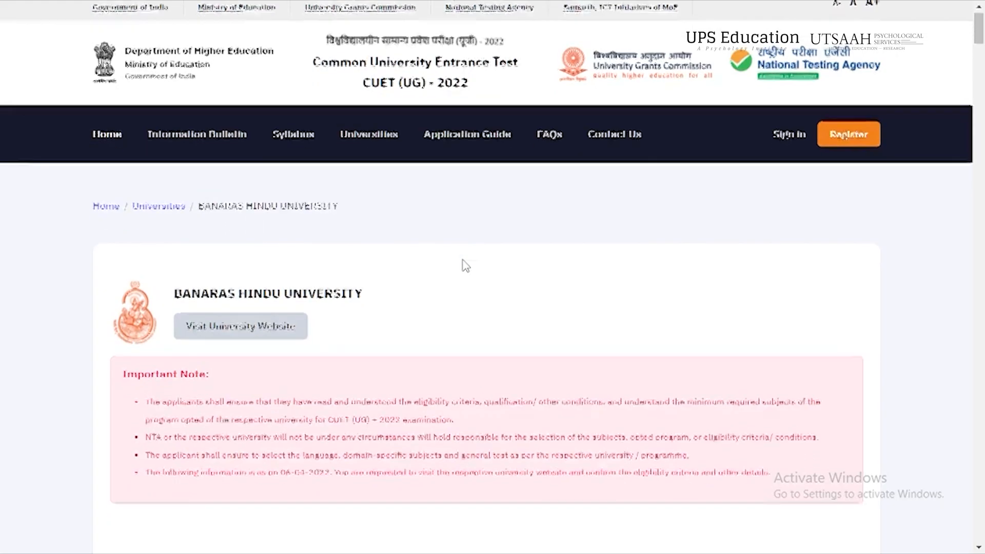
scroll(464, 265, down, 4)
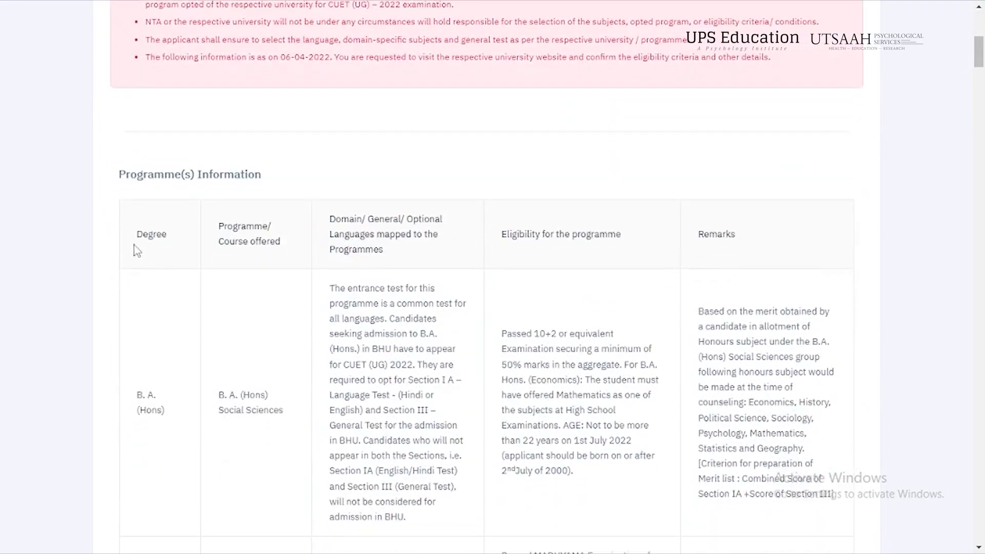
scroll(135, 250, down, 1)
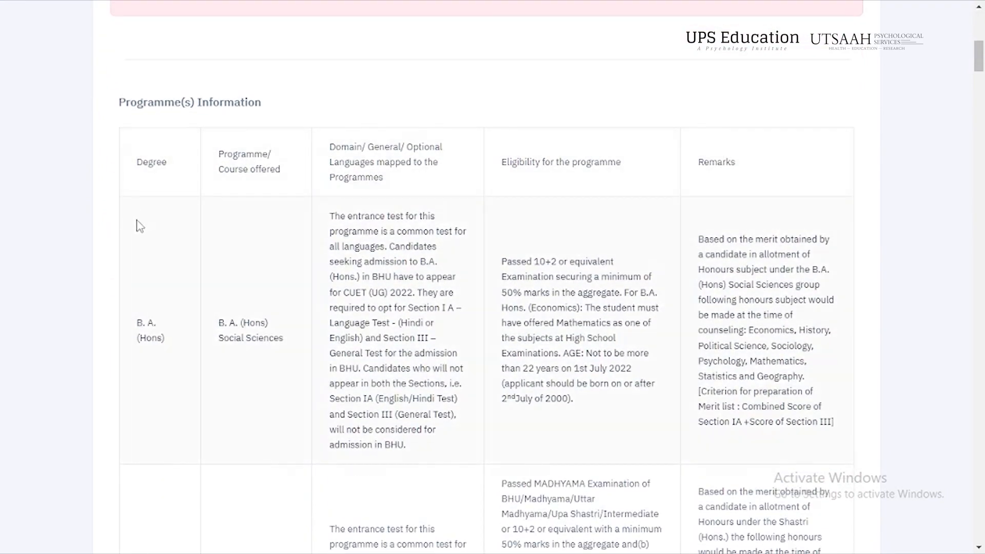
scroll(142, 272, down, 1)
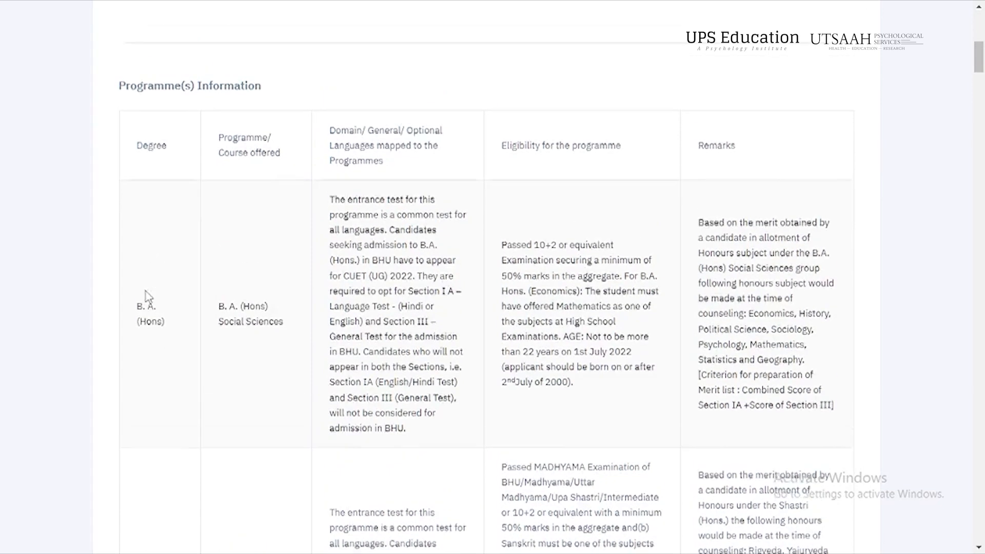
scroll(146, 293, up, 1)
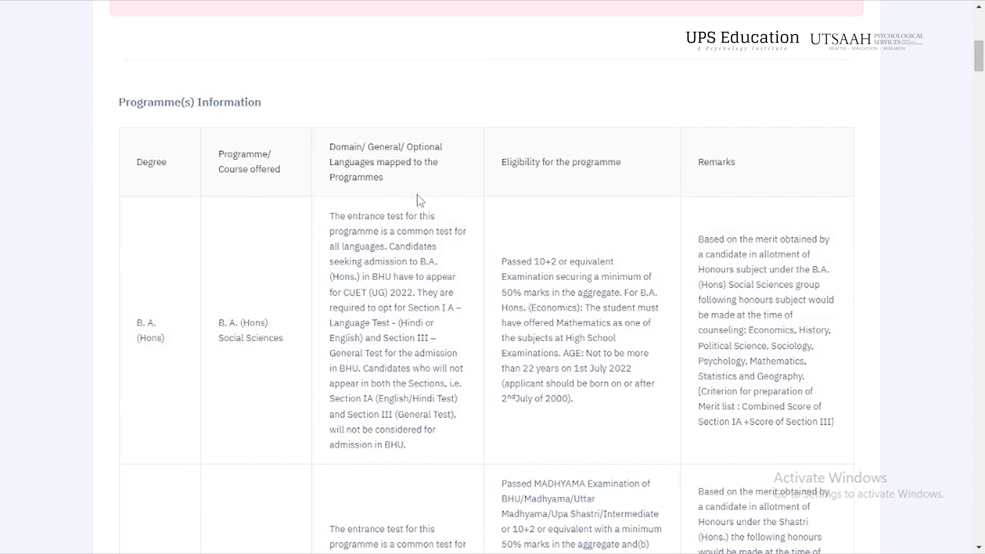
scroll(462, 184, down, 2)
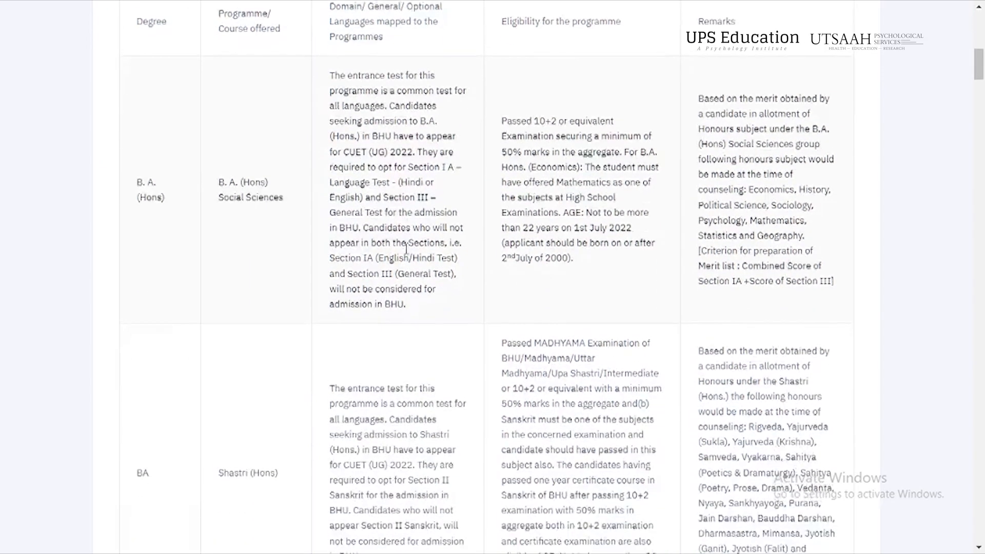
scroll(513, 170, up, 2)
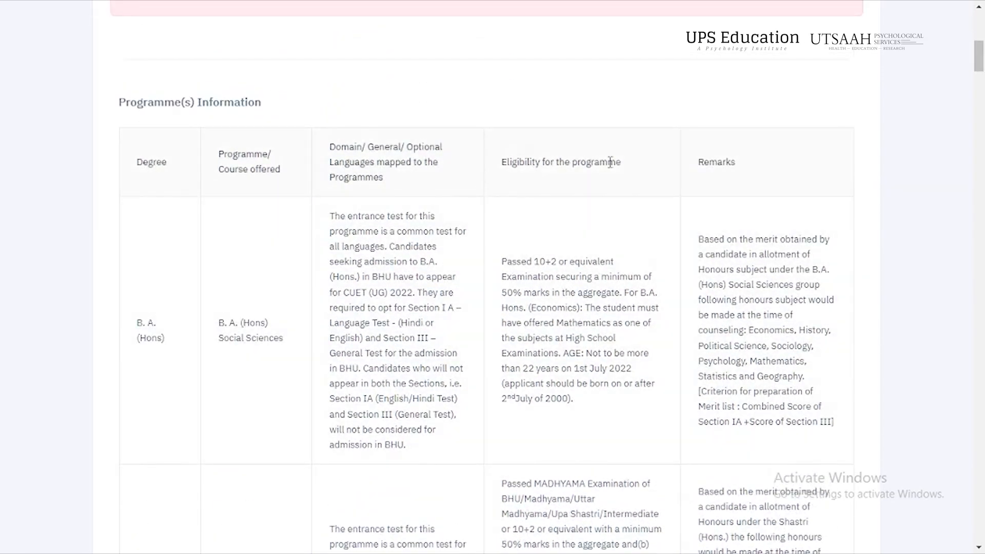
scroll(590, 179, down, 10)
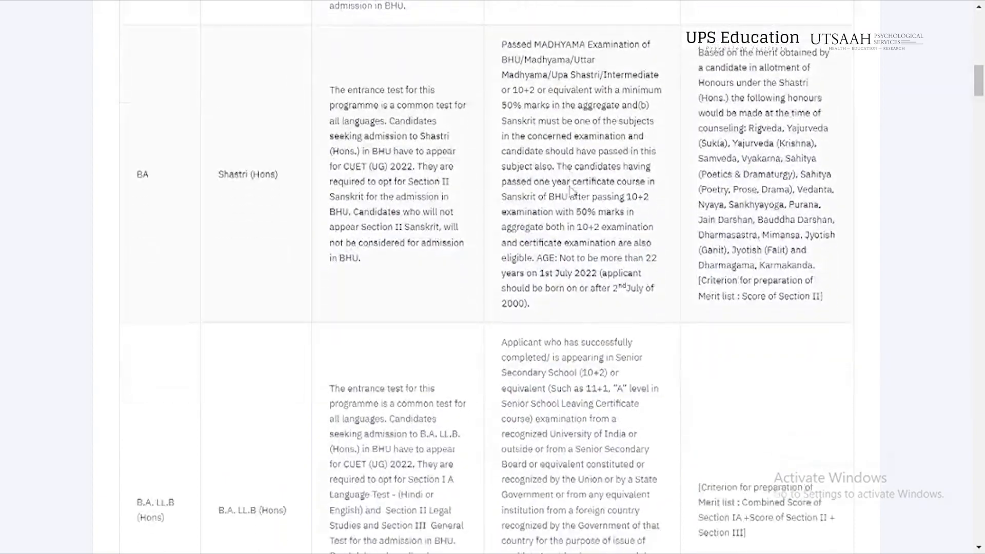
scroll(569, 194, down, 7)
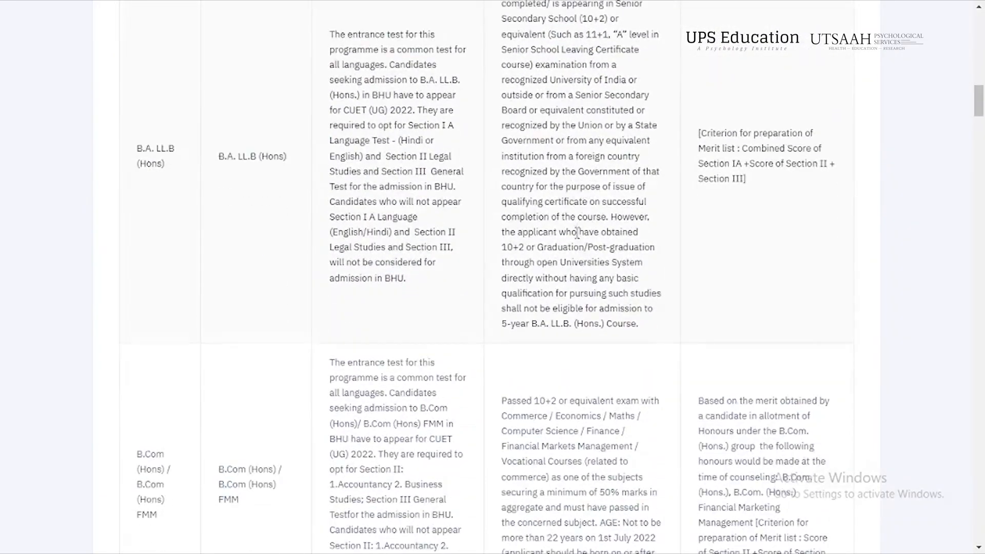
scroll(576, 234, down, 10)
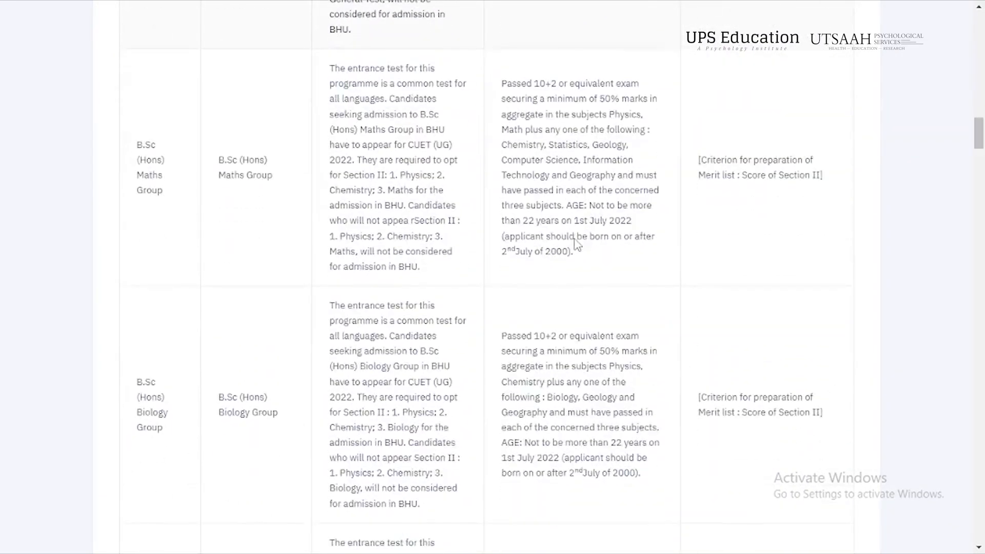
scroll(575, 239, up, 20)
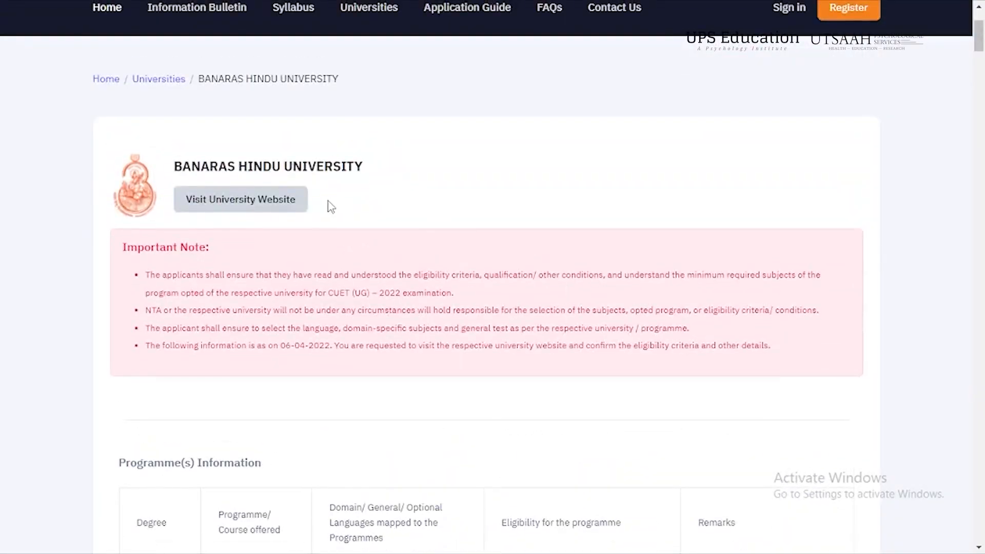
scroll(424, 229, down, 20)
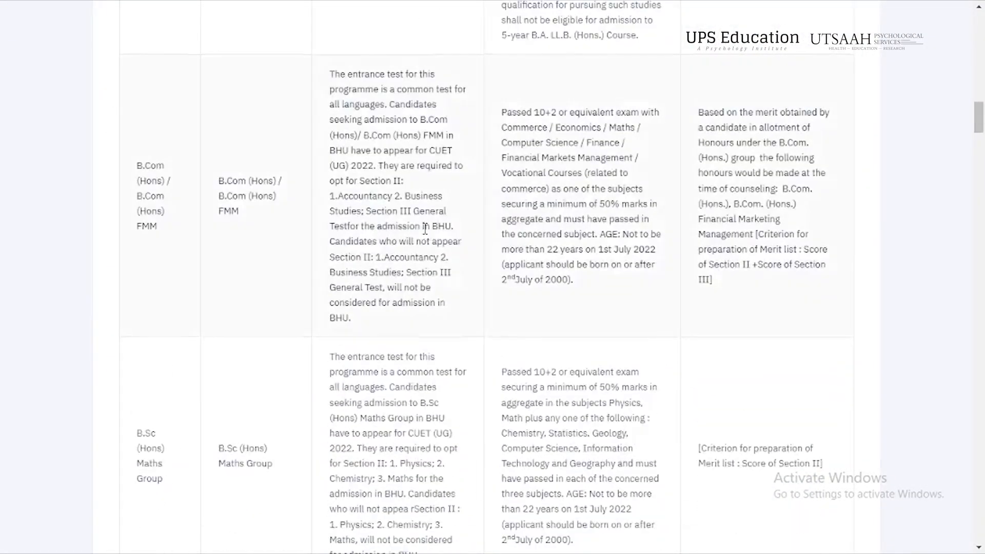
scroll(425, 229, down, 20)
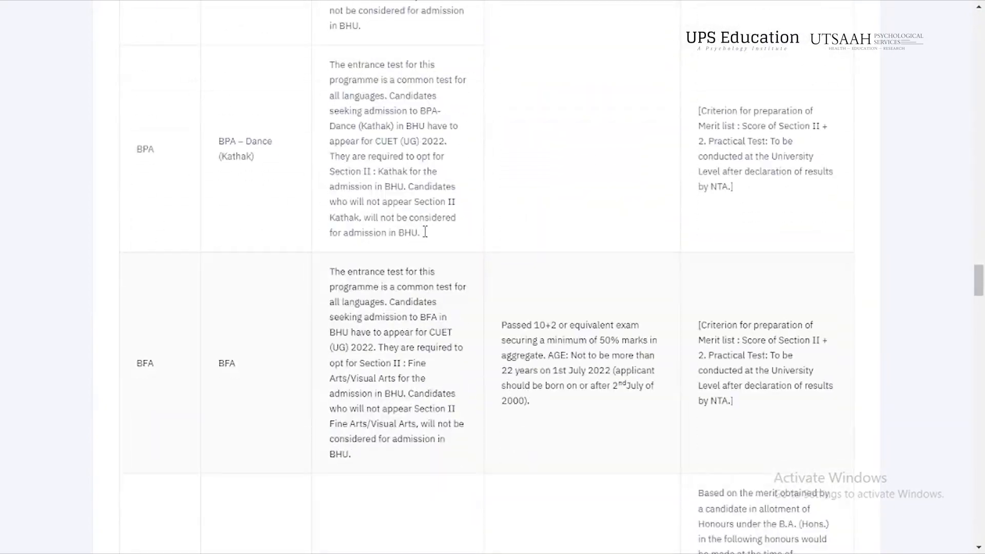
scroll(425, 232, down, 20)
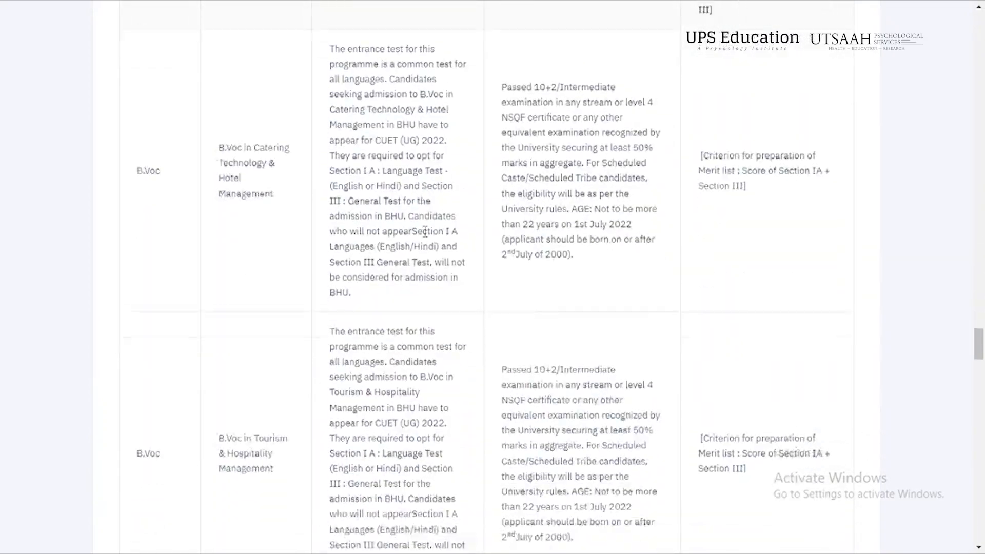
scroll(425, 232, down, 20)
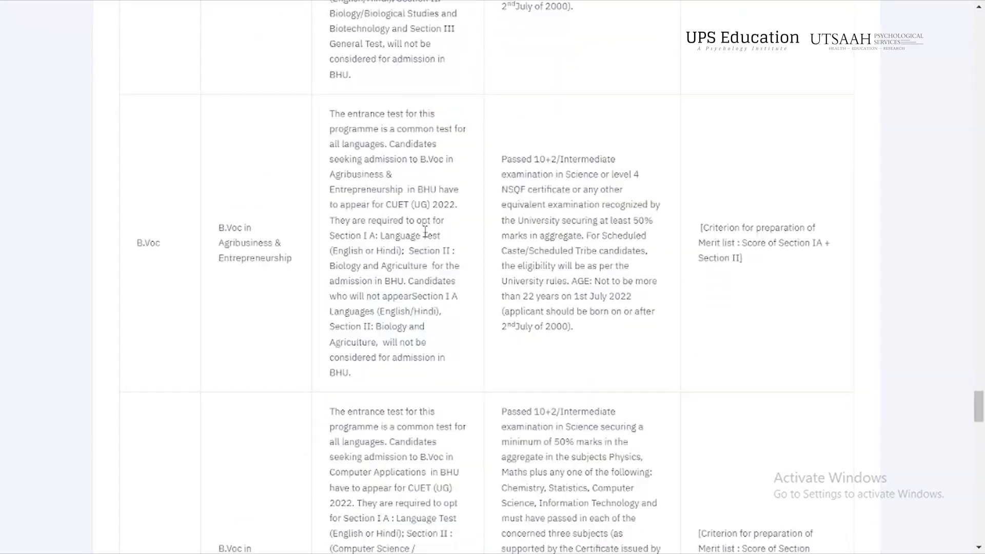
scroll(425, 232, down, 20)
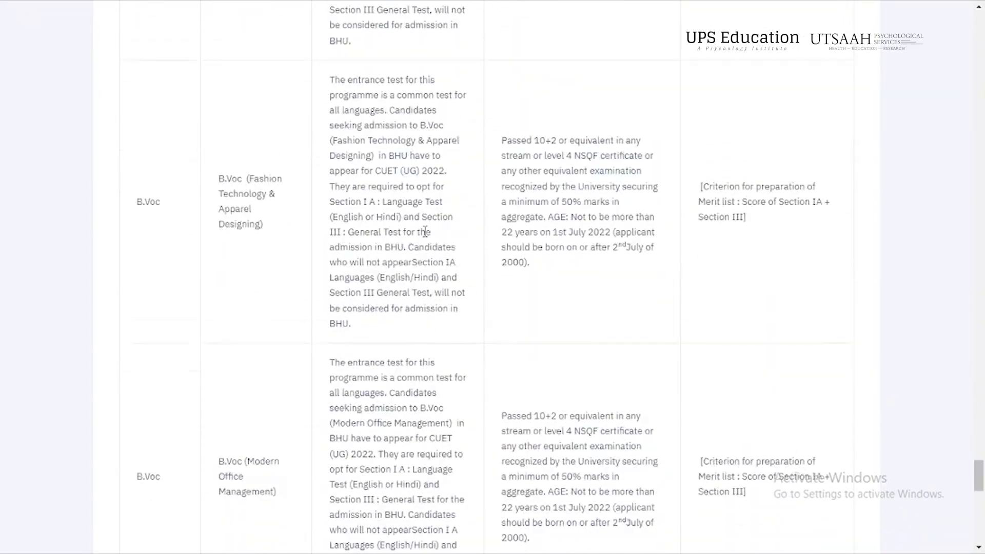
scroll(424, 233, down, 10)
scroll(425, 229, up, 20)
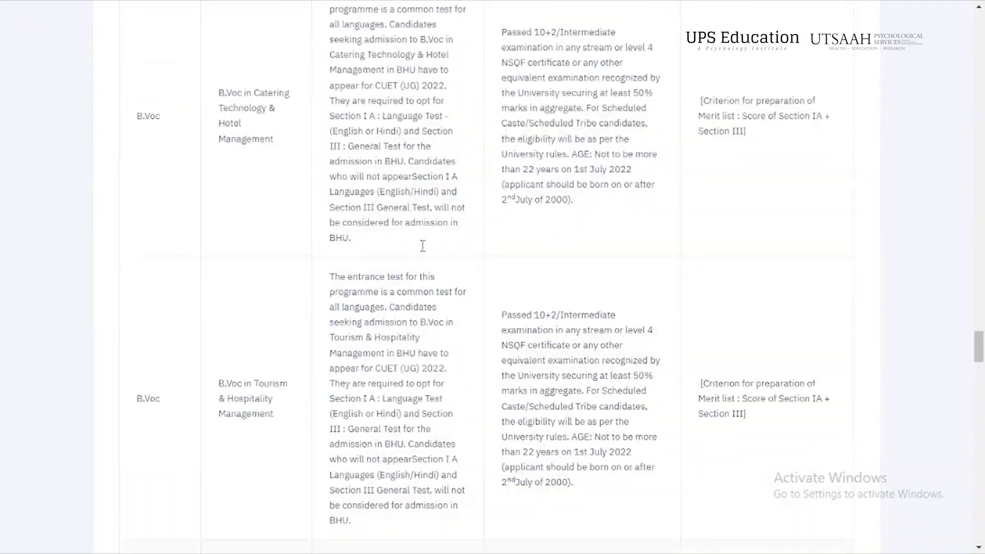
scroll(422, 246, up, 20)
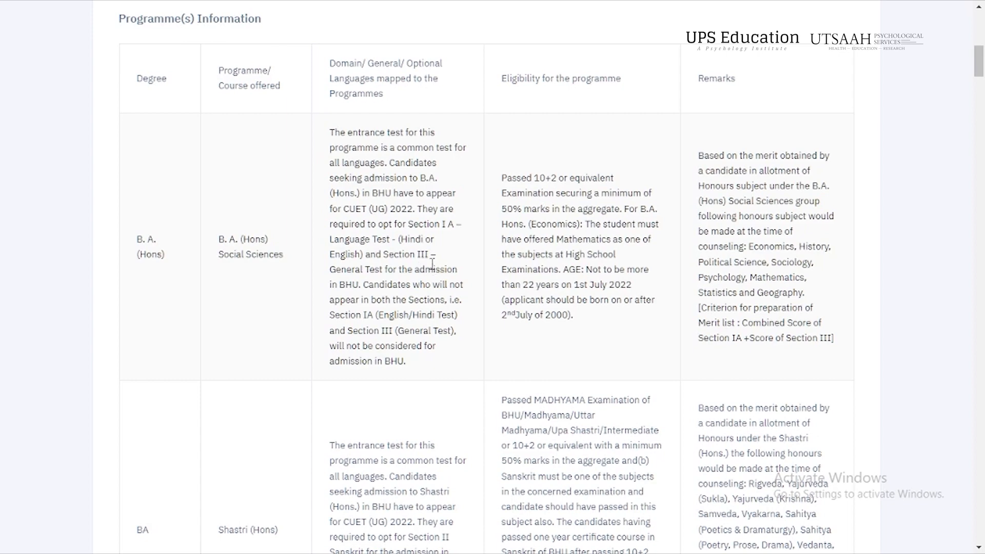
scroll(442, 265, up, 10)
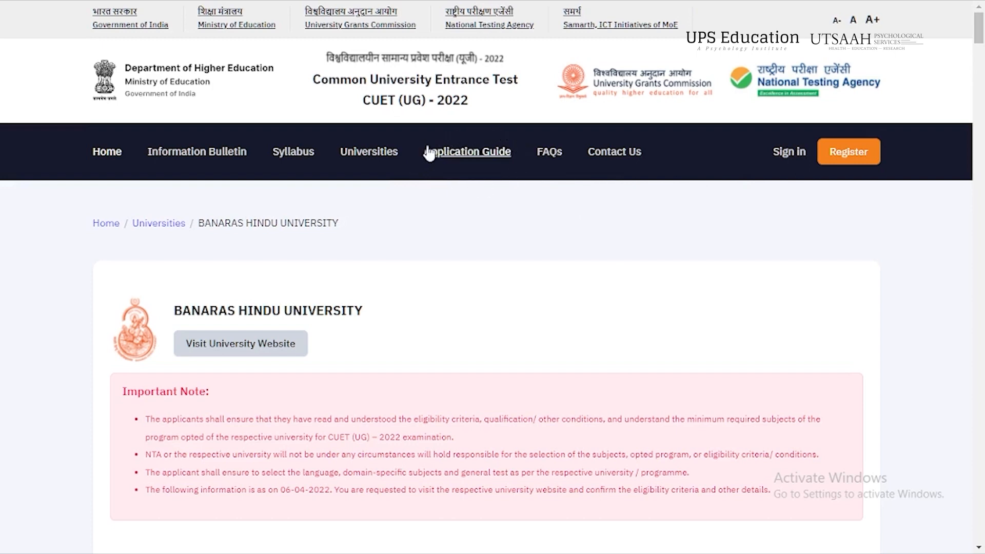
Step: Open the Application Guide PDF and scroll through its first pages
click(467, 158)
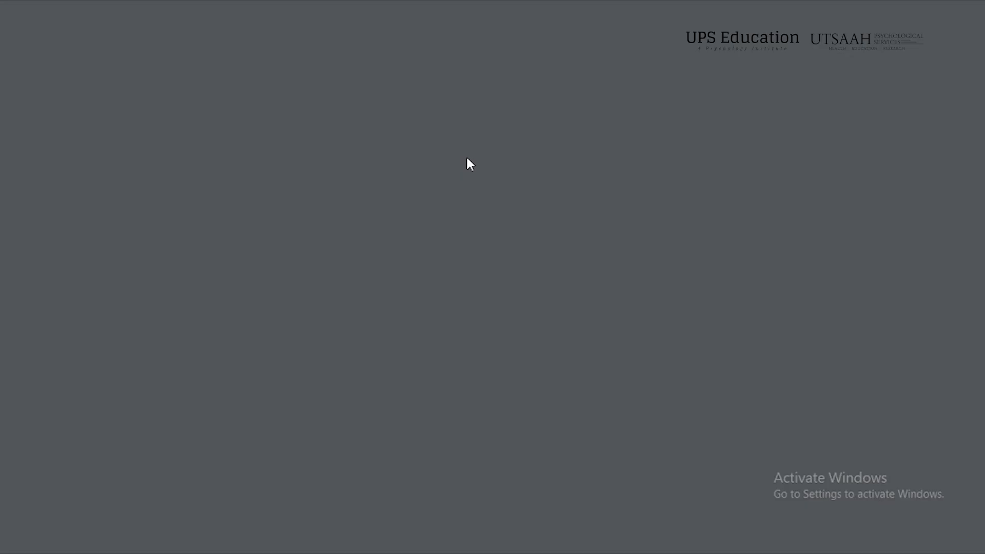
scroll(465, 200, down, 6)
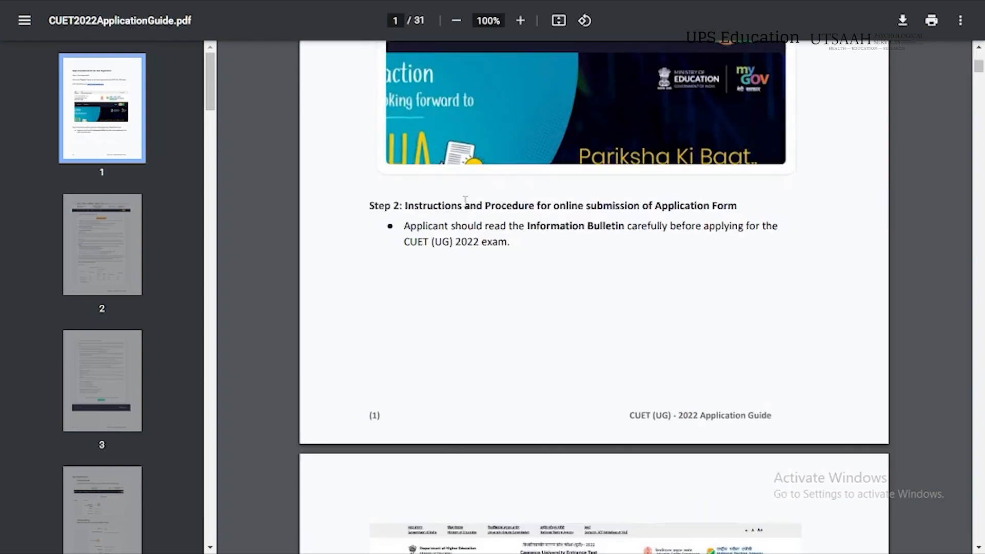
scroll(469, 208, up, 7)
scroll(469, 231, down, 10)
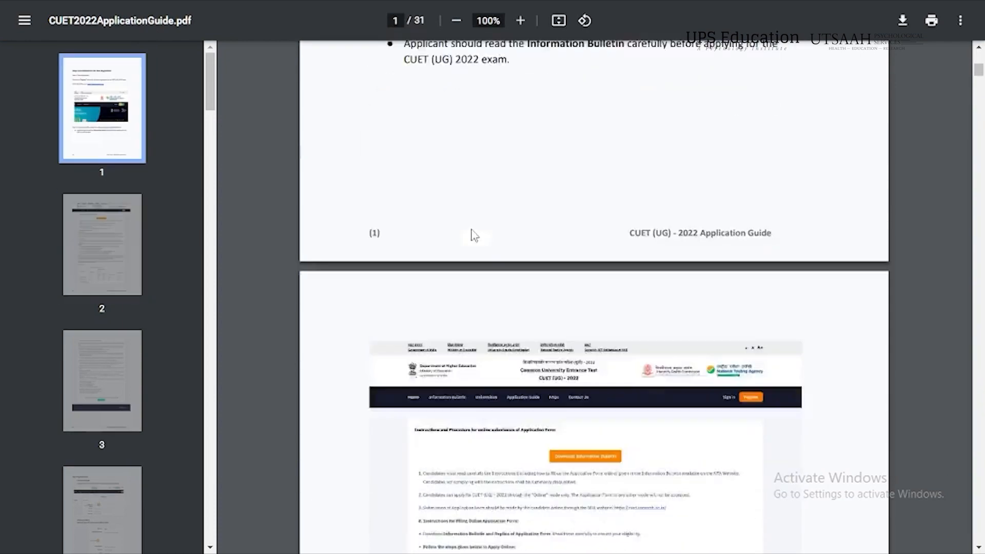
scroll(472, 226, up, 8)
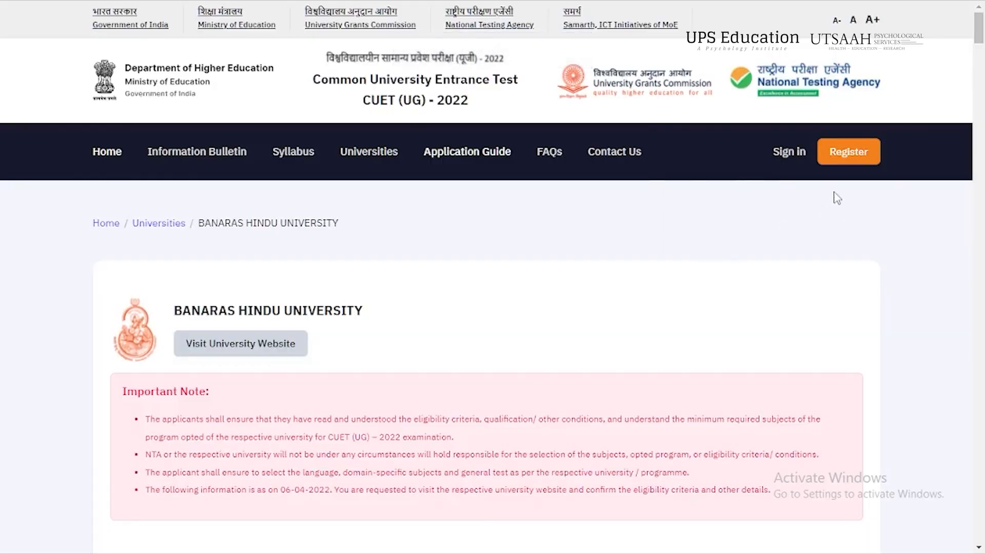
Step: Open the Register page and read the instructions and fee details for online application submission
click(854, 162)
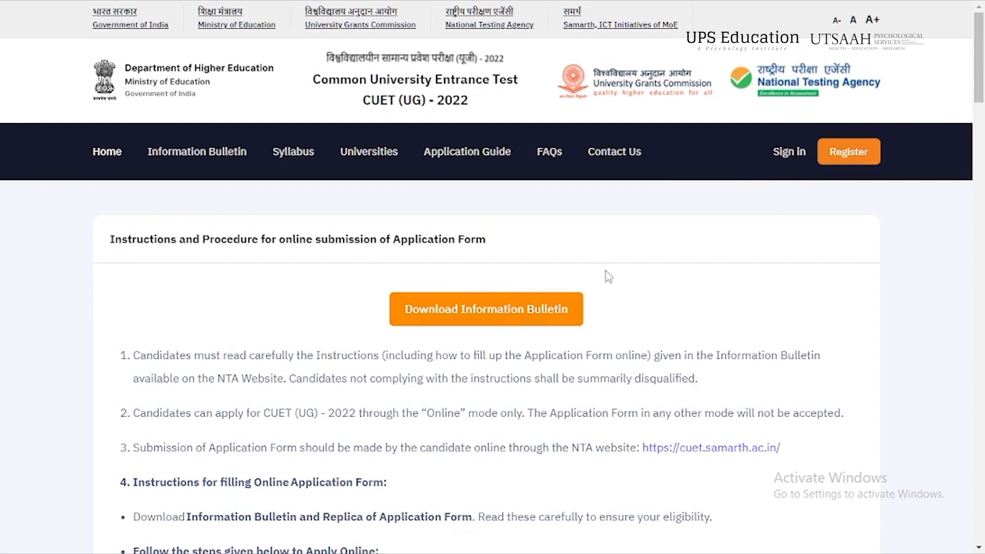
scroll(482, 349, down, 4)
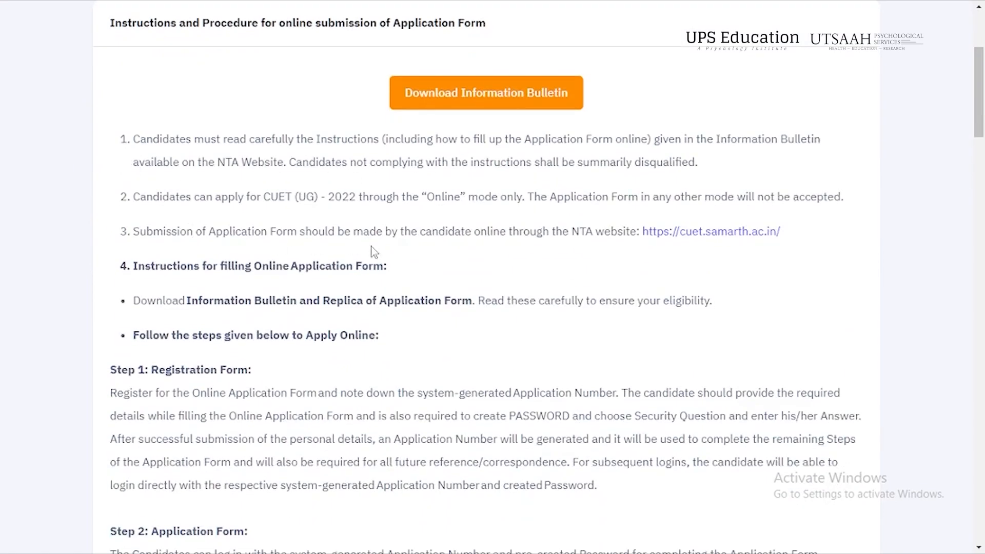
scroll(373, 251, down, 20)
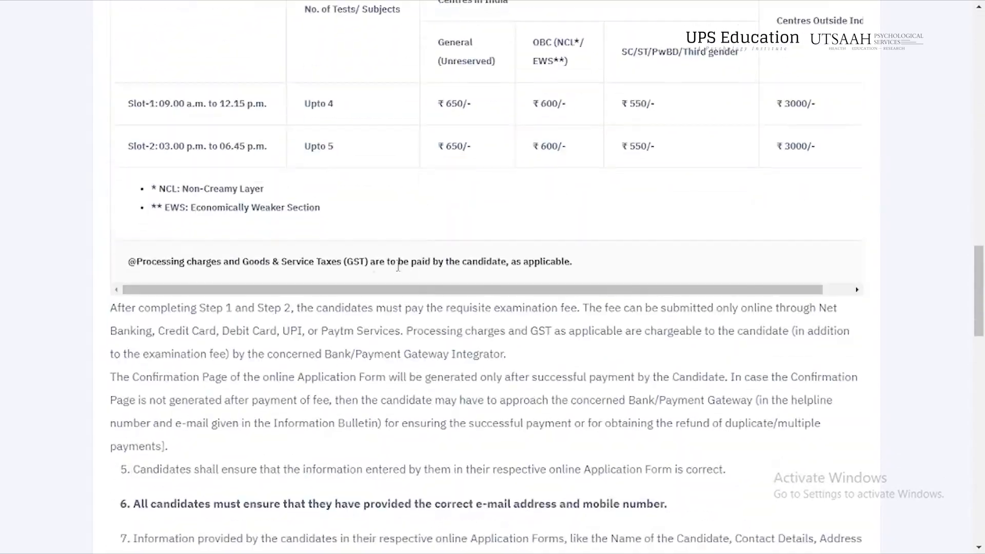
Step: Accept the declaration about the Information Bulletin and instructions, and proceed to the registration form
scroll(398, 266, down, 20)
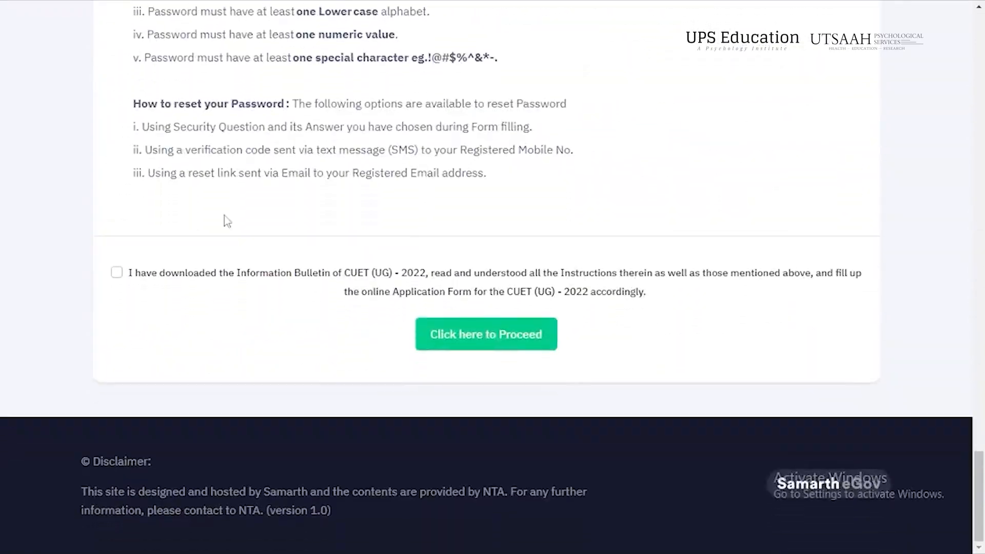
click(116, 273)
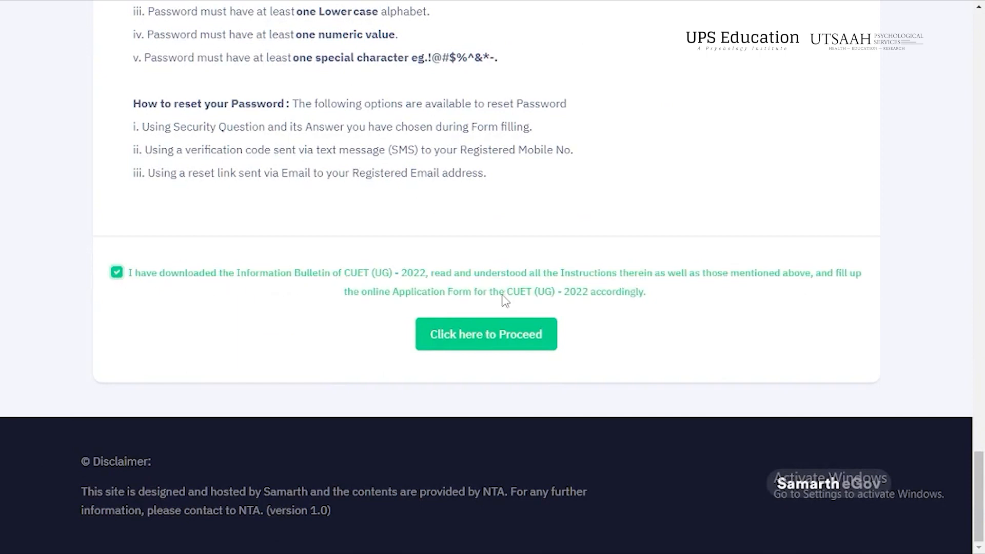
click(485, 337)
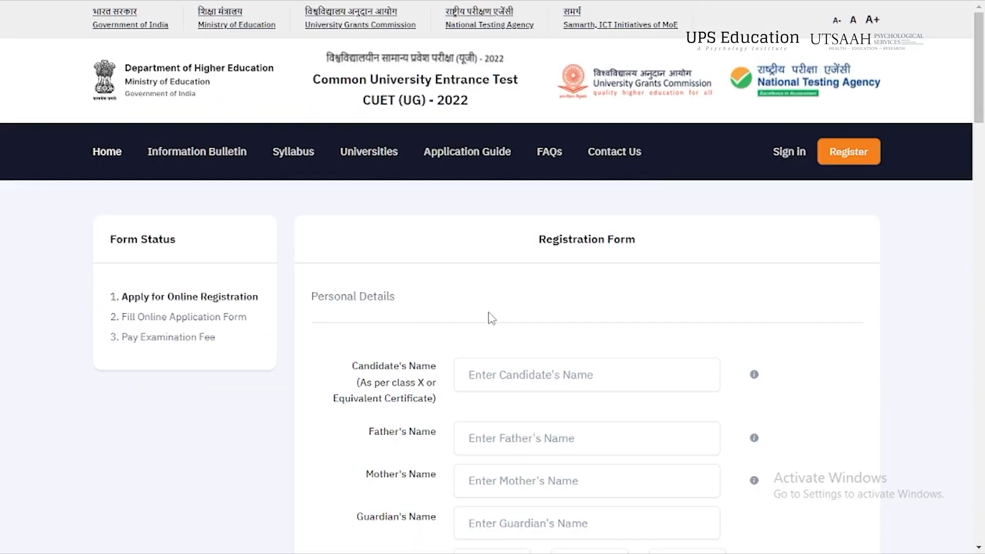
Step: Fill the candidate's, father's, mother's and guardian's name fields with Demo
scroll(463, 310, down, 1)
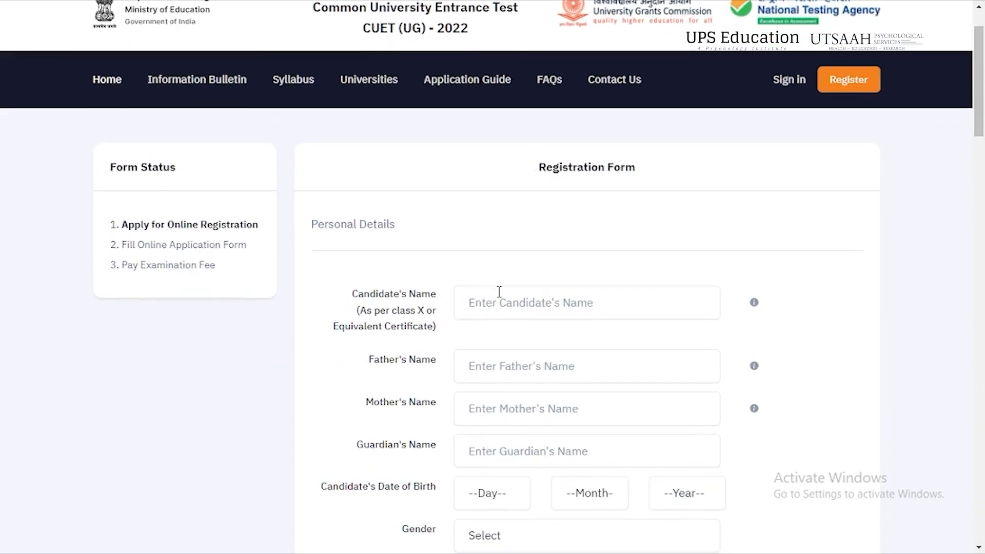
scroll(498, 297, down, 1)
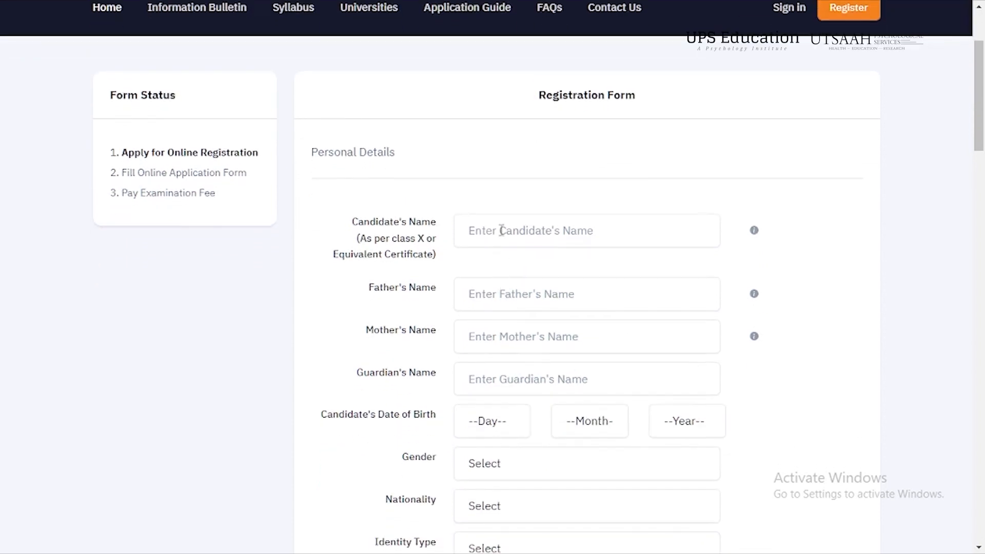
click(502, 231)
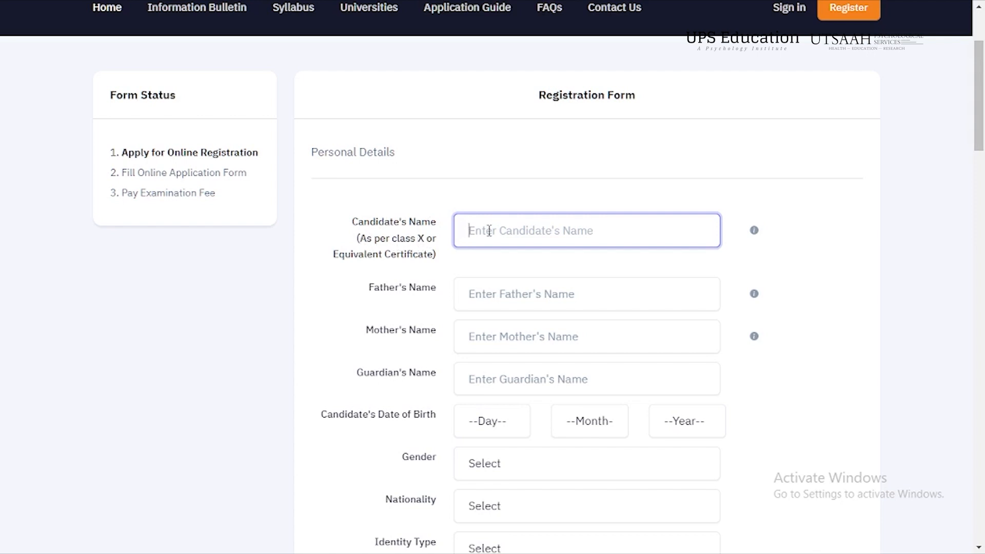
text(Demo)
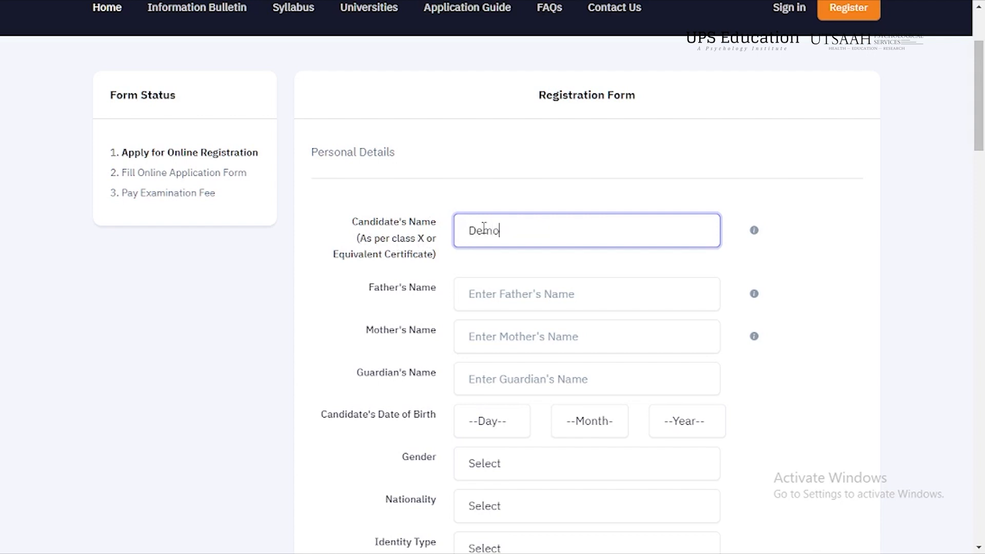
key(Tab)
text(Demo)
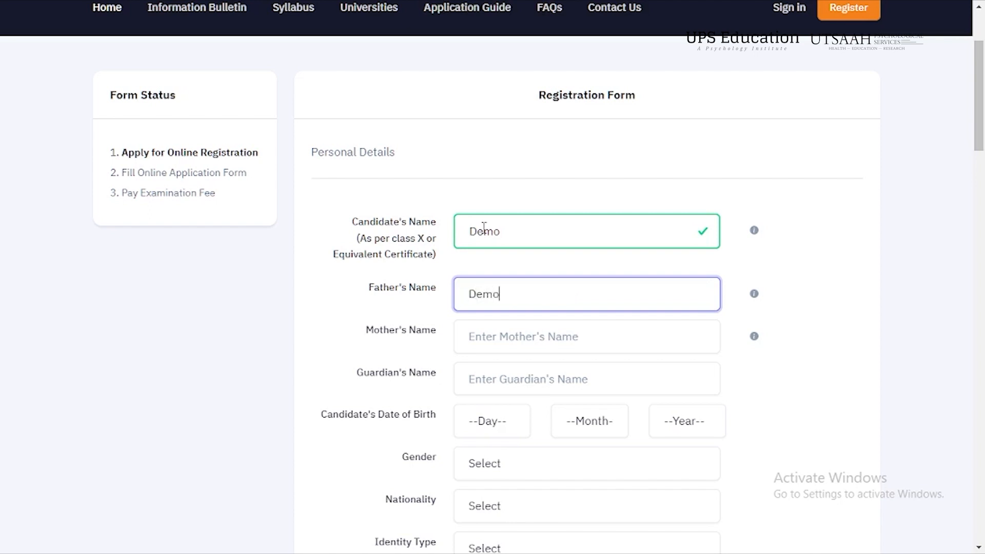
key(Tab)
text(Demo)
key(Tab)
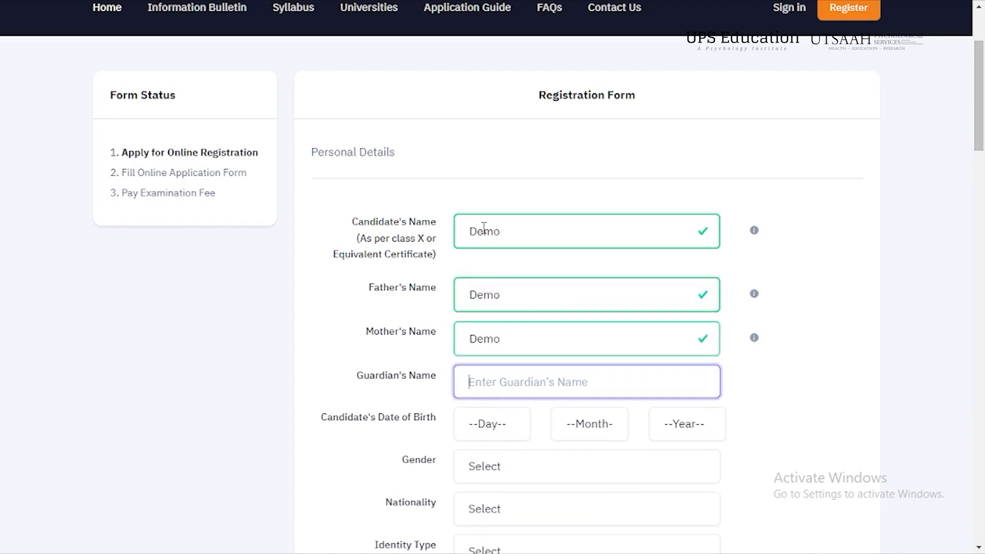
text(Demo)
key(Tab)
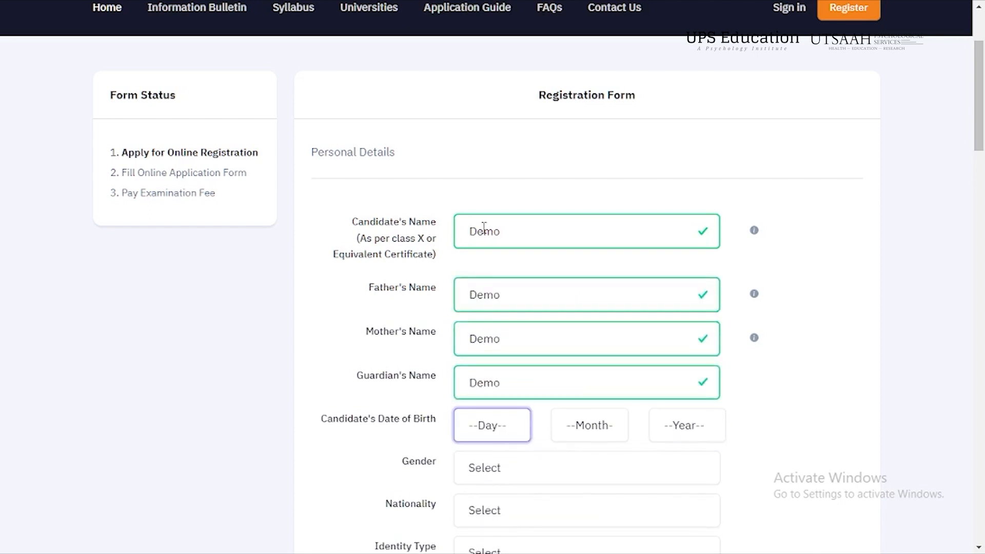
Step: Select the candidate's date of birth day, month and year, and set the gender to Male
scroll(403, 236, down, 3)
scroll(436, 267, down, 2)
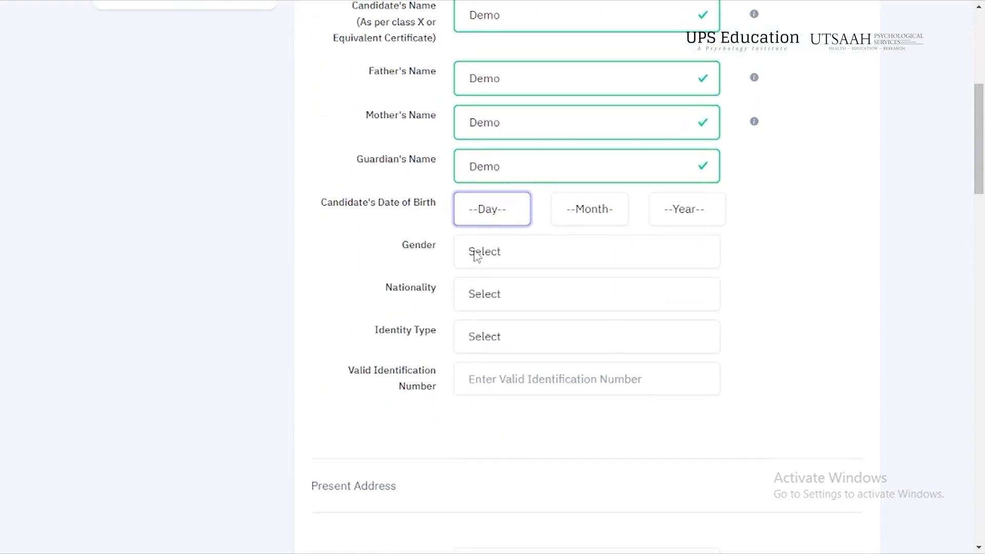
click(503, 211)
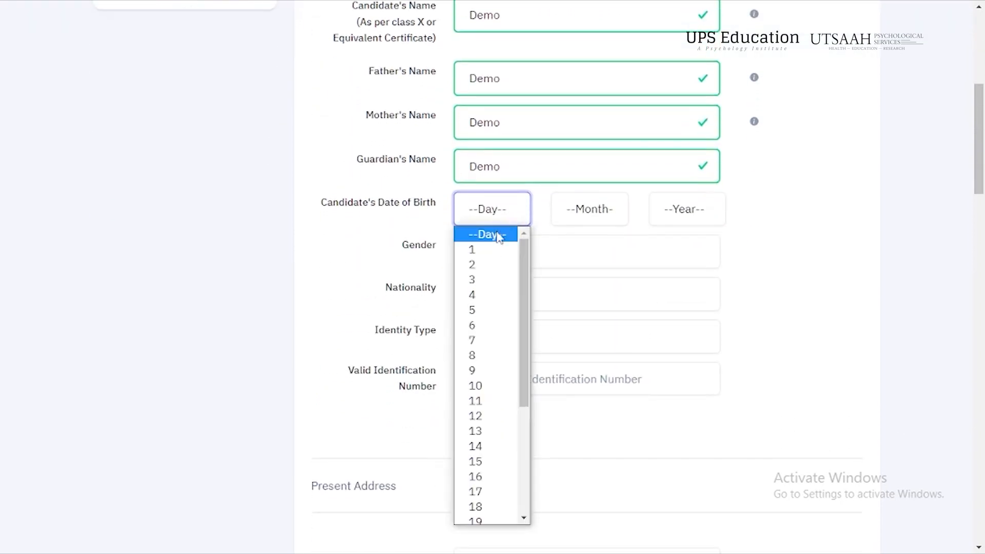
click(480, 265)
click(580, 210)
click(687, 210)
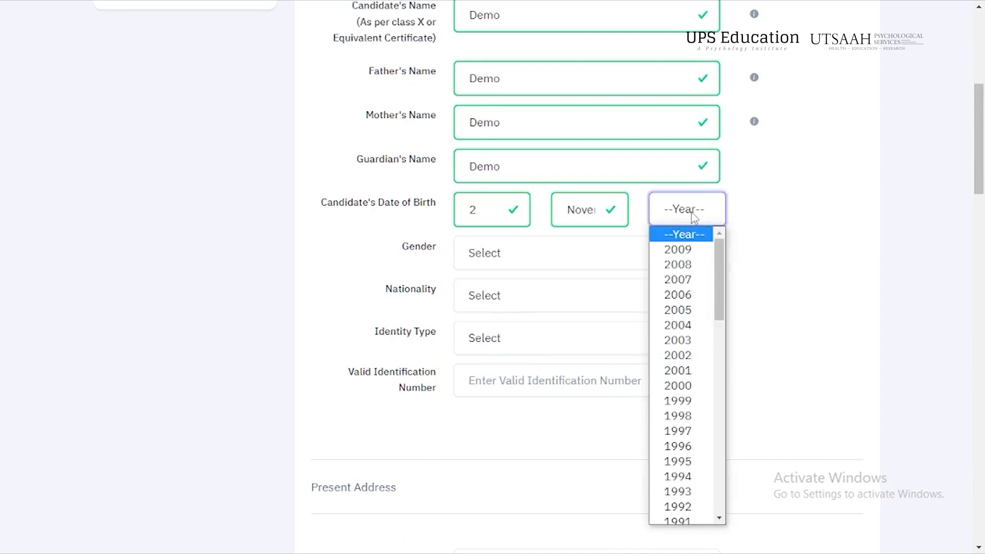
click(679, 400)
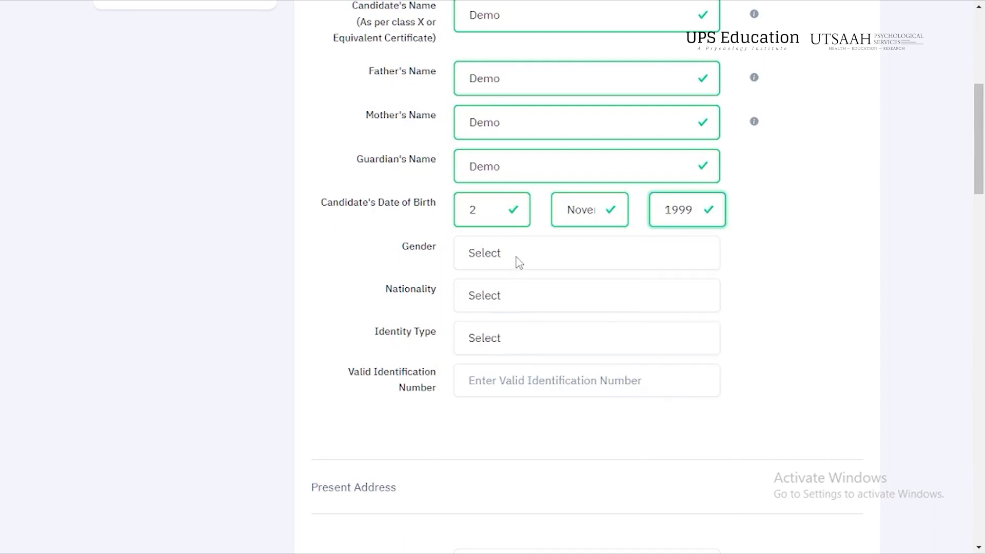
click(516, 263)
click(516, 291)
Step: Set the nationality to Indian and the identity type to Voter ID
click(513, 300)
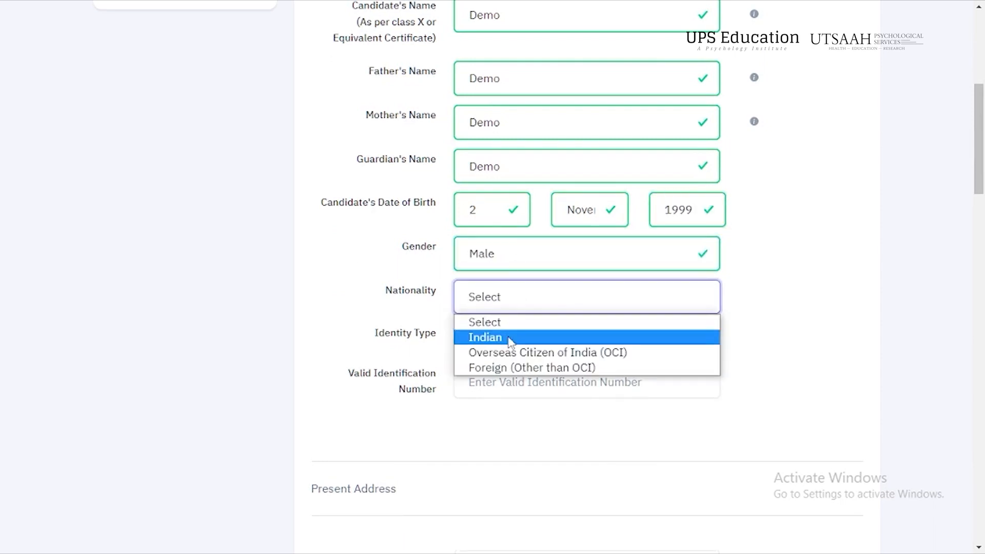
click(507, 337)
click(507, 340)
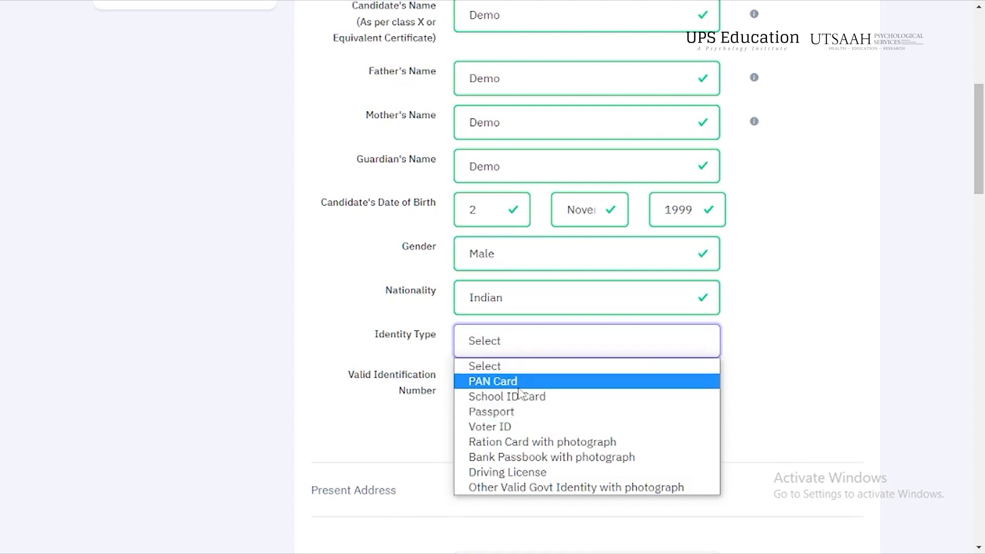
click(508, 426)
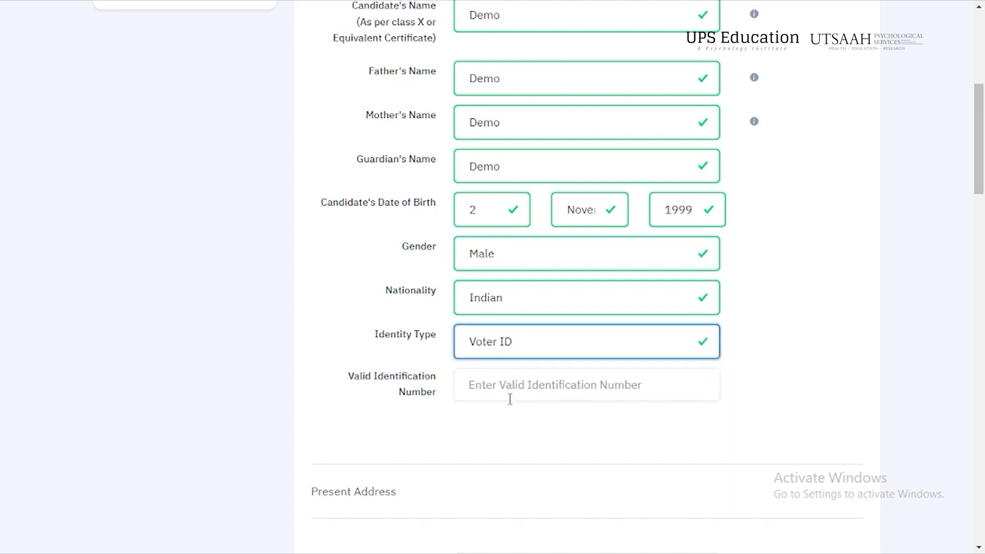
Step: Enter the candidate's valid identification number
click(507, 388)
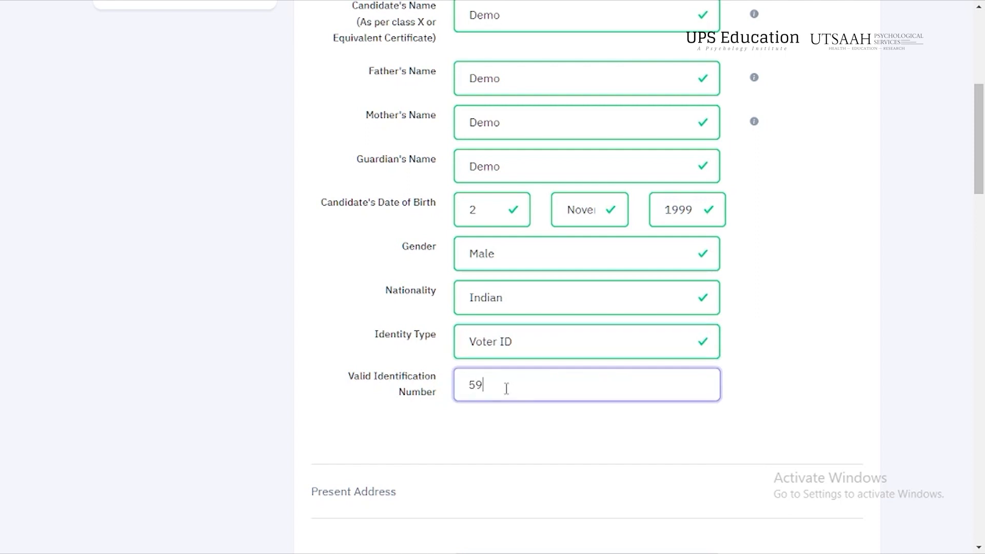
click(341, 420)
Step: Fill in the present address's premises number/name and sub locality
scroll(275, 374, down, 3)
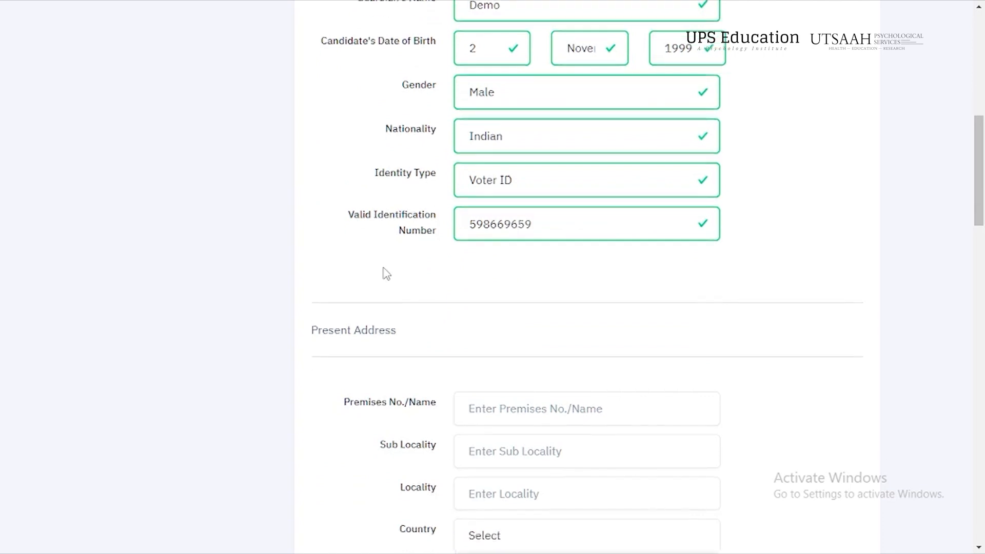
scroll(385, 274, down, 4)
click(501, 214)
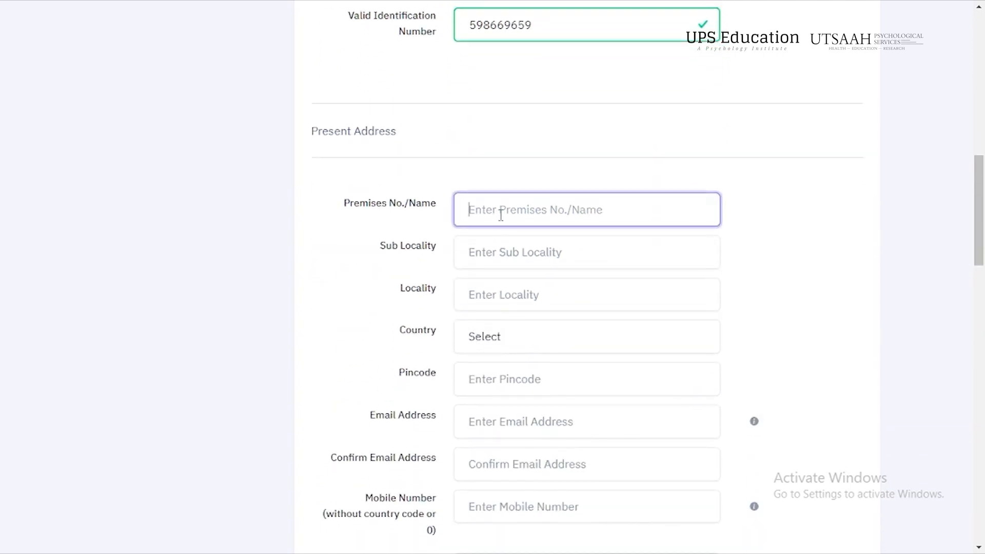
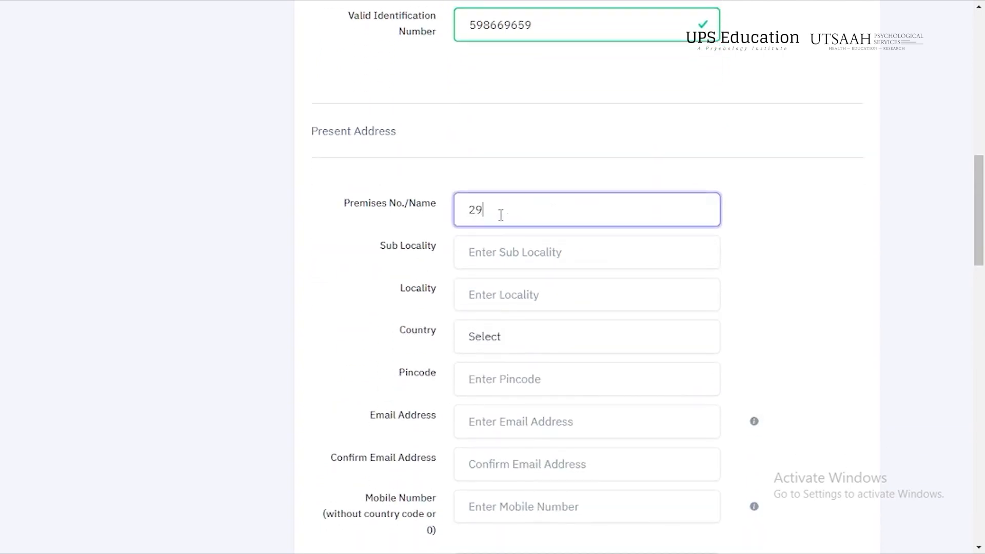
click(488, 252)
scroll(489, 251, down, 1)
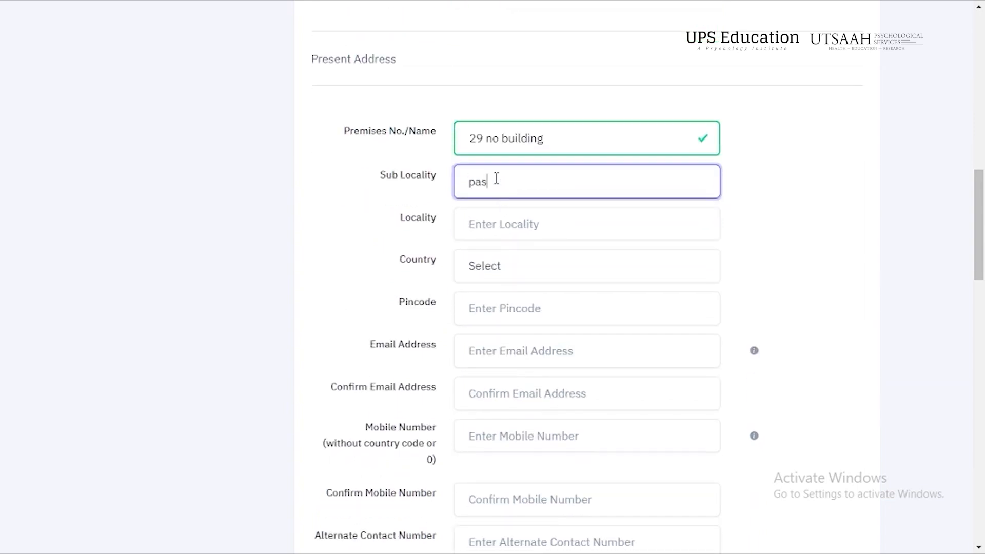
Step: Fill in the present address's locality
scroll(493, 165, down, 1)
click(494, 151)
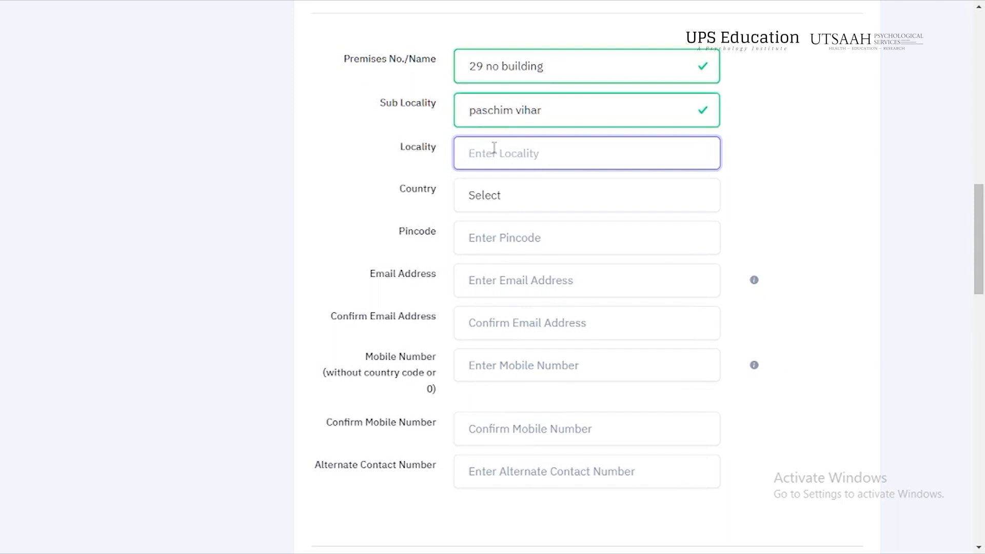
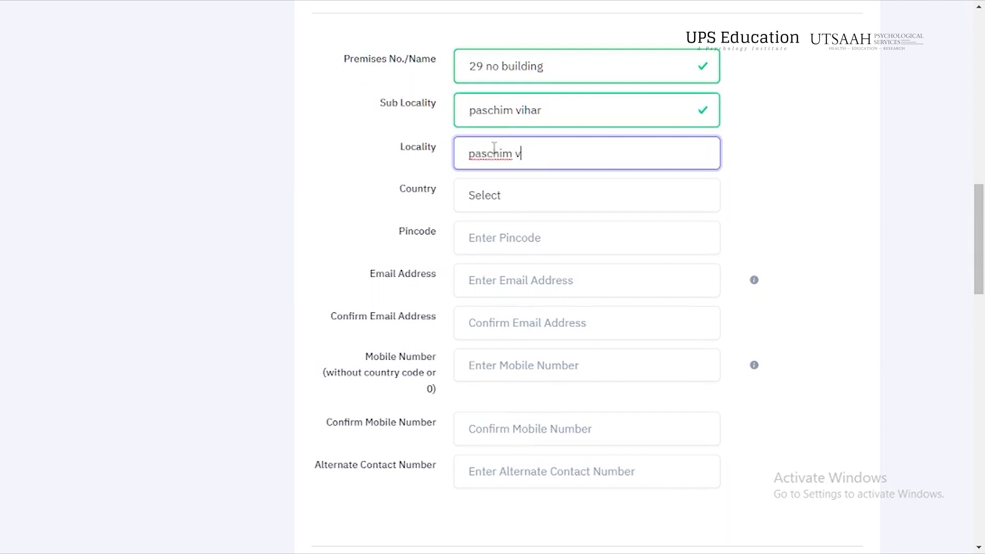
Step: Set the present address's country to India, state to DELHI and district to WEST
click(497, 203)
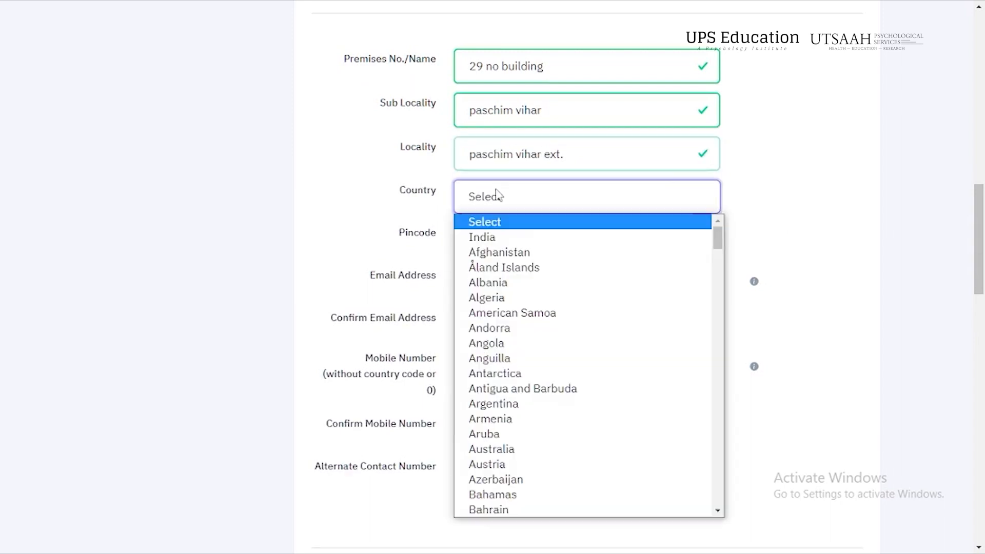
click(494, 237)
click(495, 239)
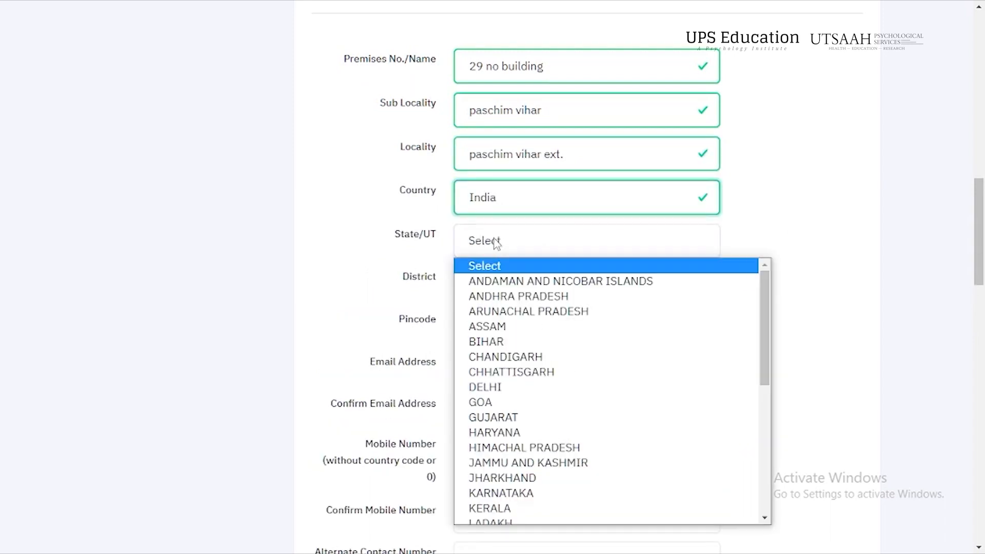
click(486, 386)
click(502, 288)
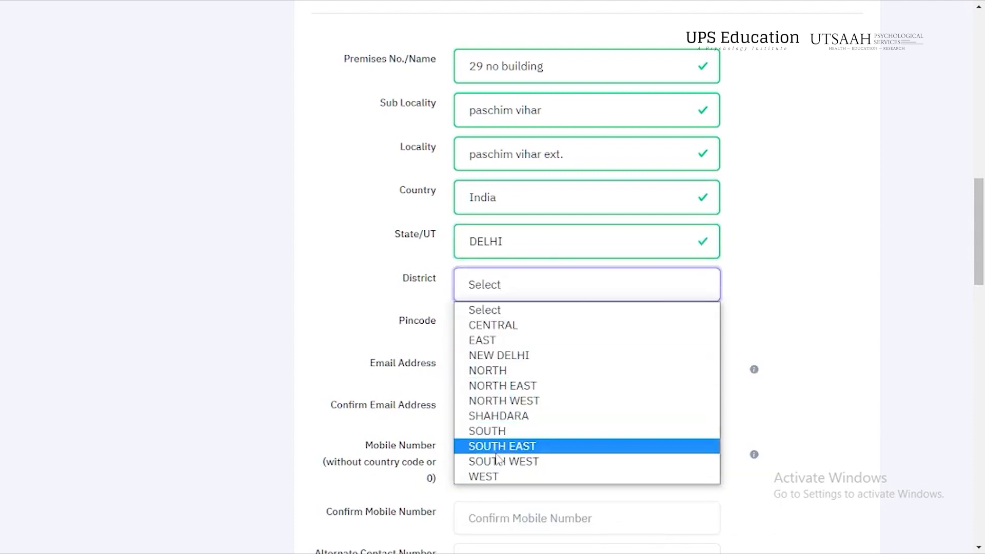
click(499, 477)
Step: Enter the present address's pincode
scroll(502, 480, down, 3)
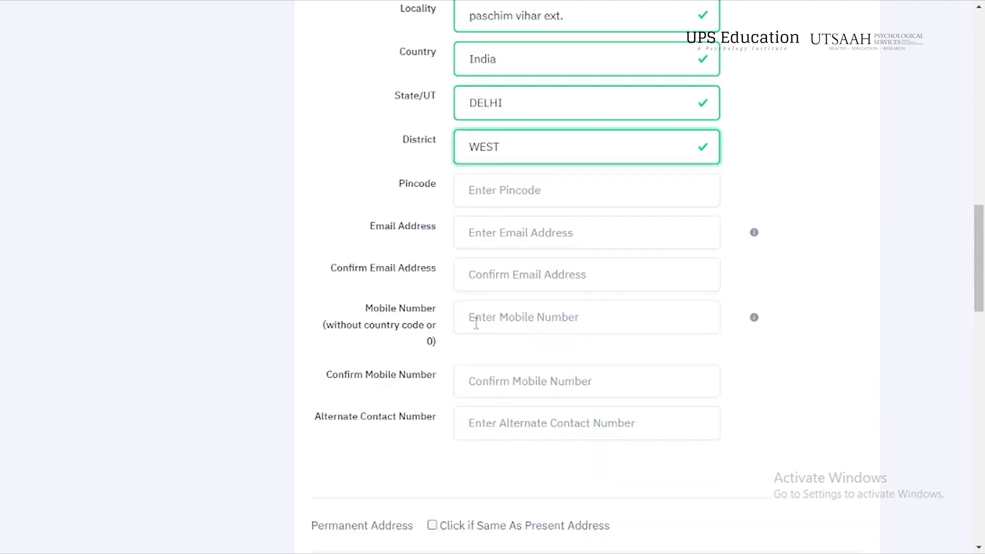
click(526, 186)
text(11)
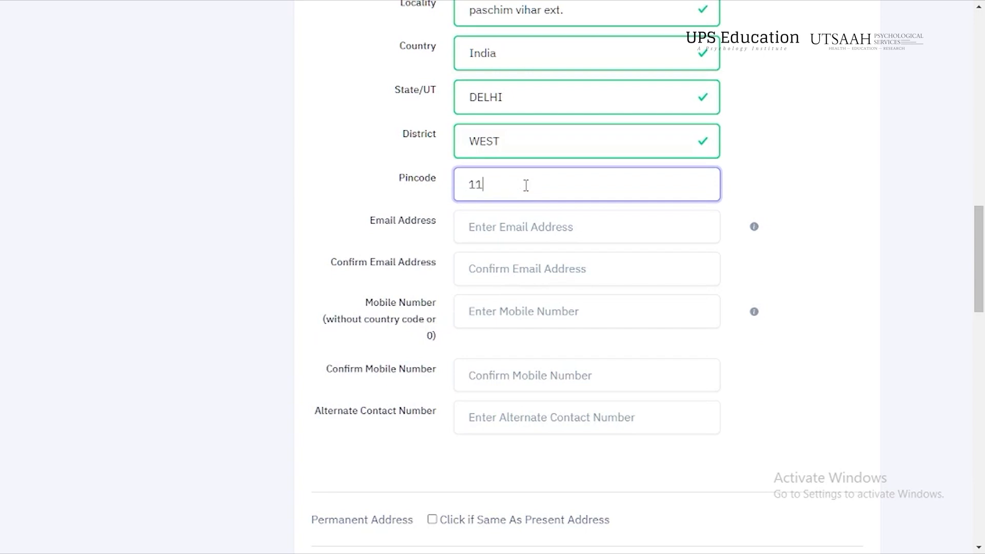
text(0063)
Step: Fill in the candidate's e-mail address and repeat it in the confirmation field
scroll(497, 238, down, 2)
click(510, 155)
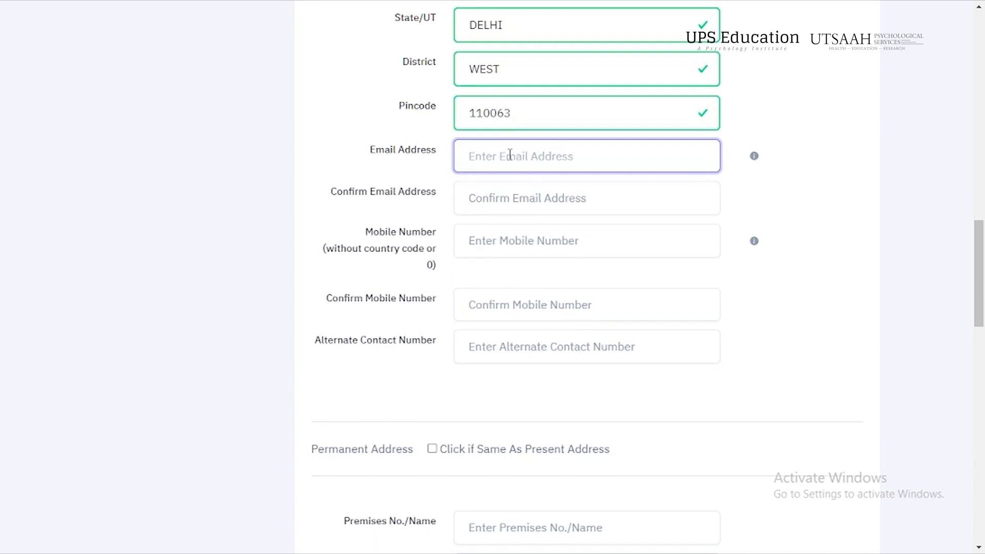
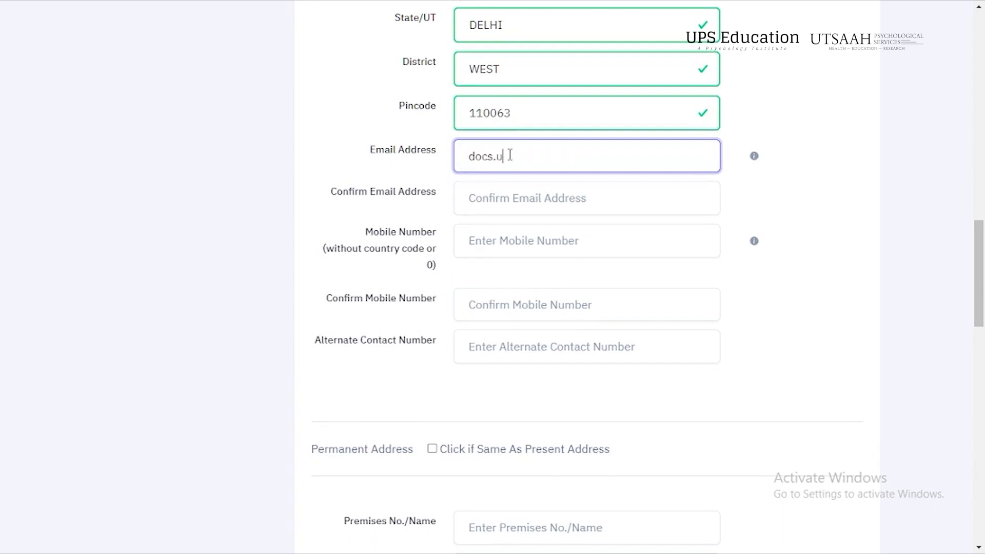
key(Tab)
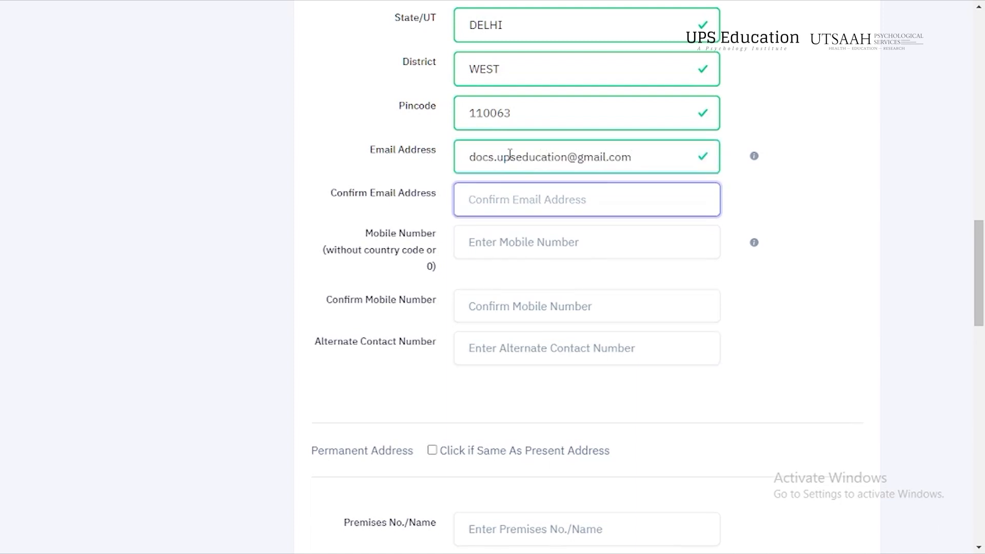
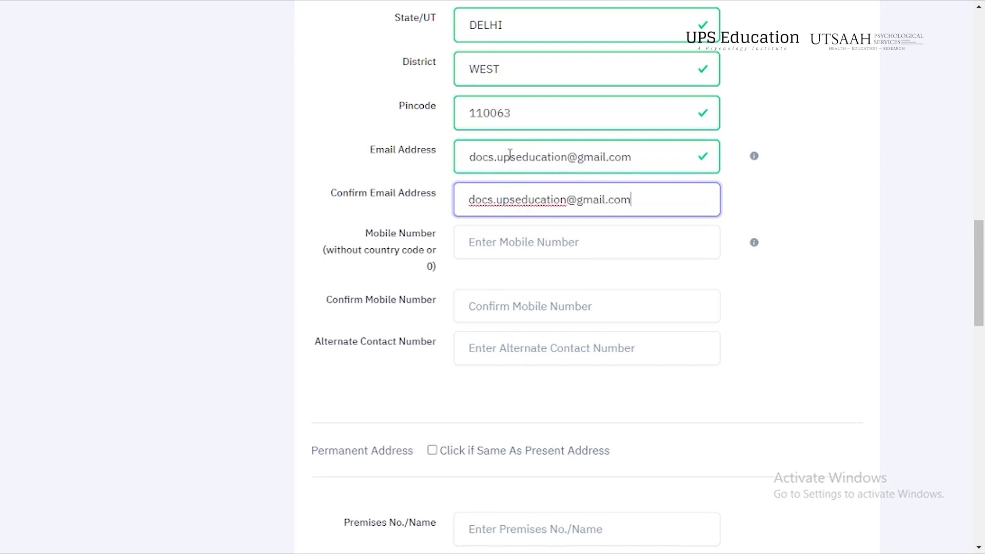
key(Tab)
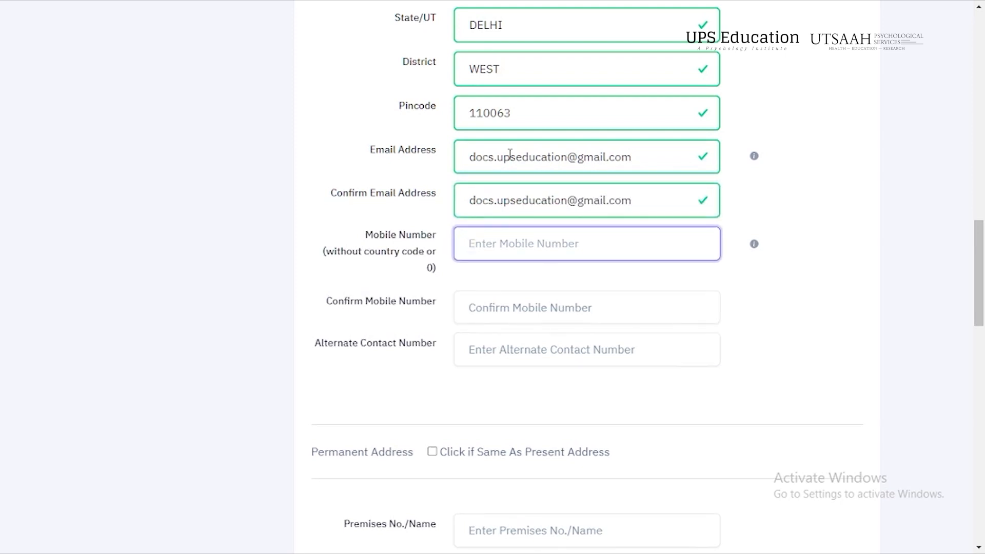
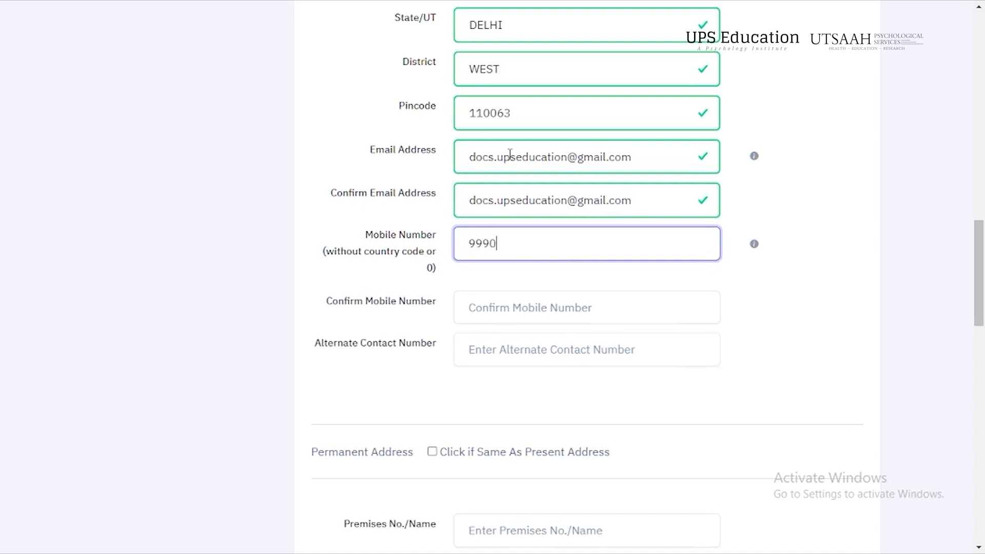
Step: Enter the candidate's mobile number, repeat it in the confirmation field, and add an alternate contact number
key(Tab)
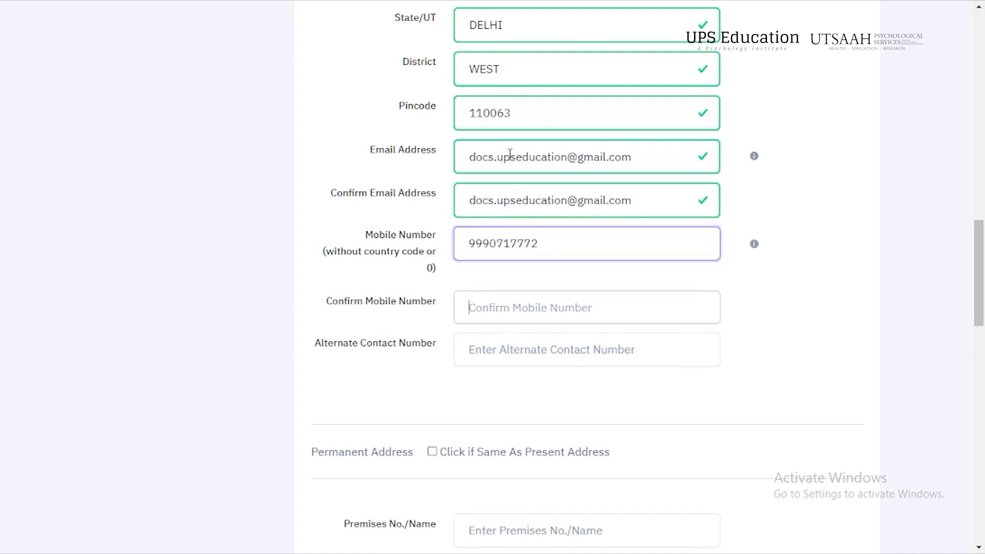
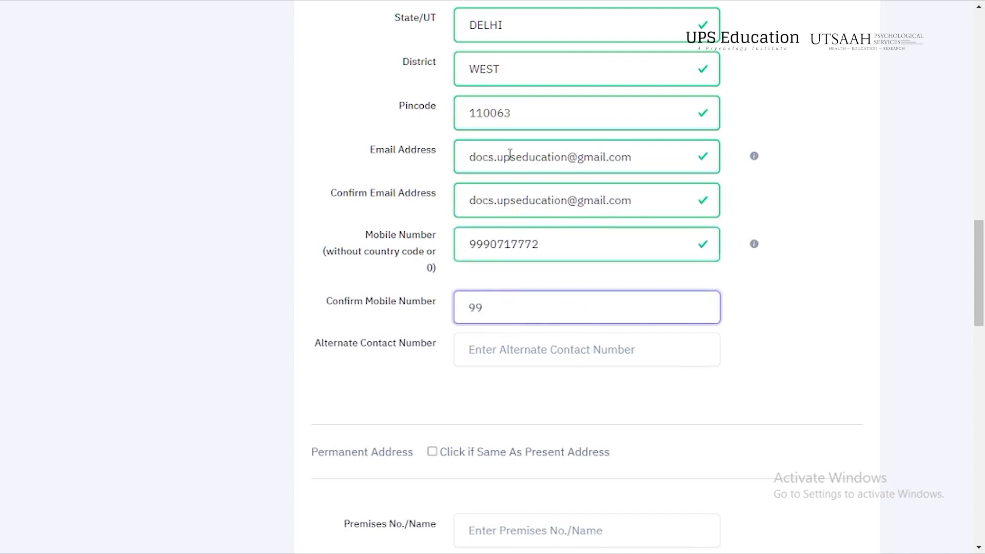
key(Tab)
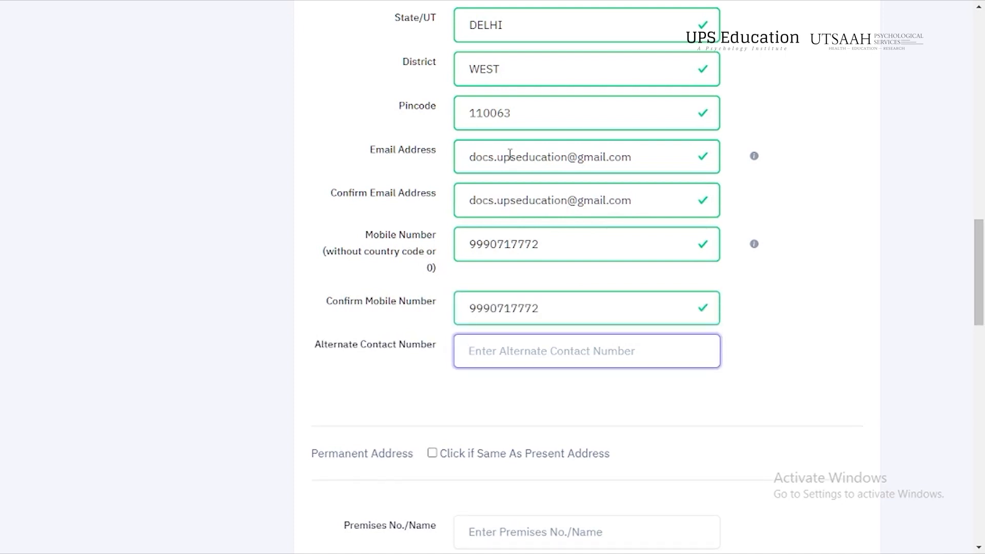
text(987)
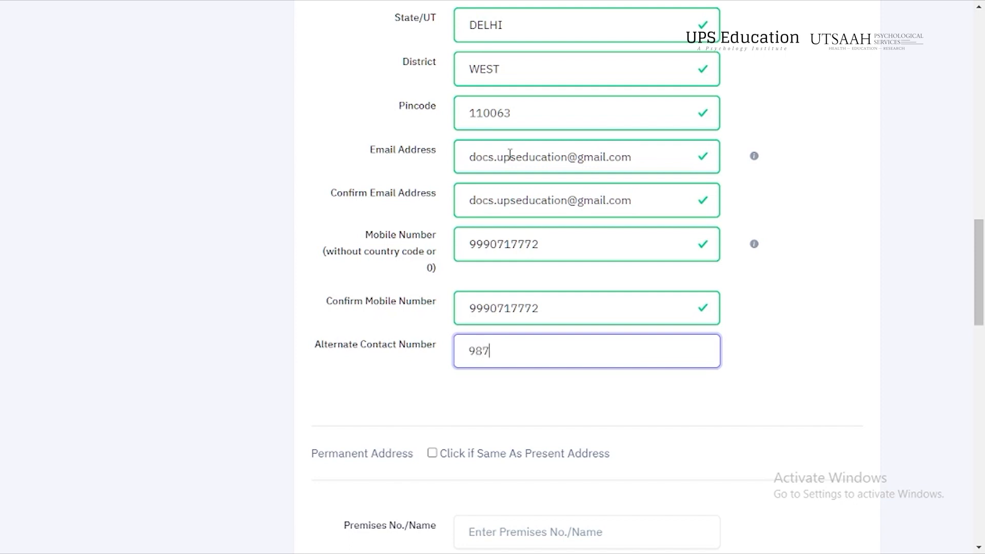
text(6543210)
Step: Mark the permanent address as the same as the present address
scroll(510, 154, down, 4)
click(436, 207)
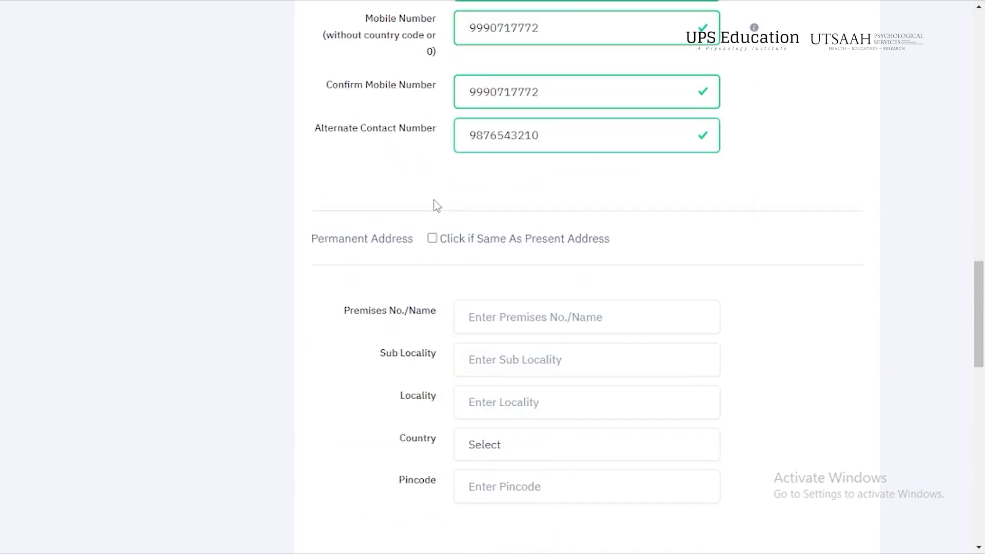
scroll(426, 256, down, 1)
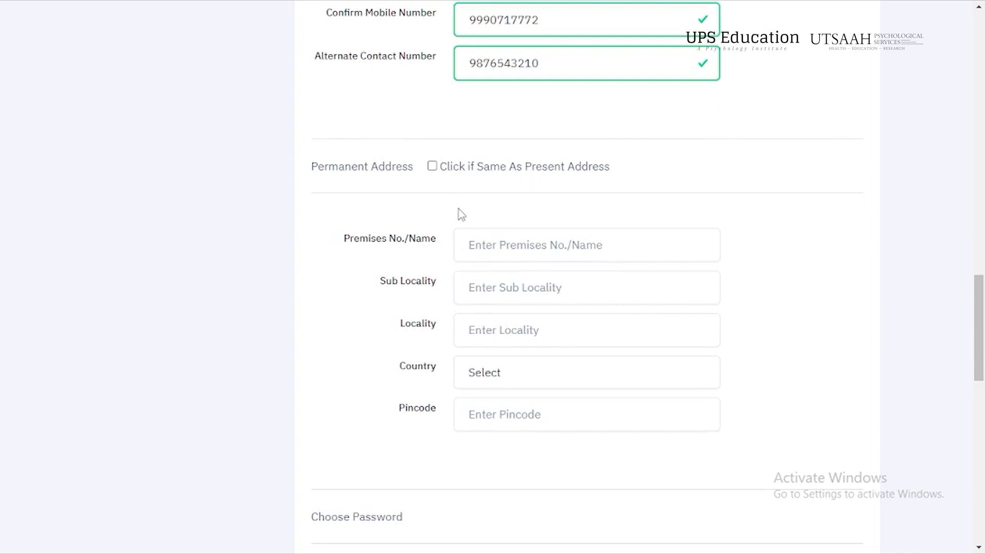
click(436, 170)
scroll(439, 190, down, 7)
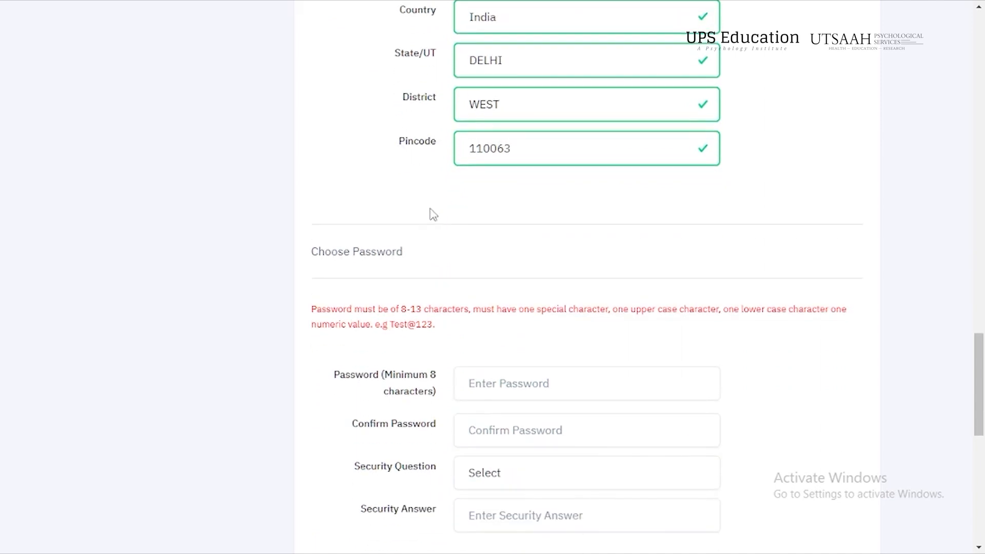
Step: Choose an account password and re-enter it in the confirm password field
scroll(435, 224, down, 1)
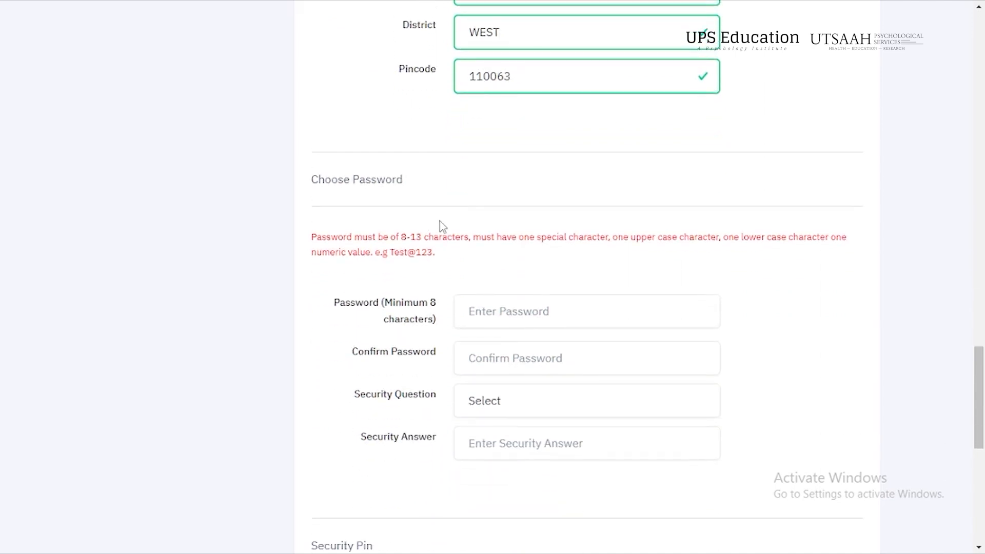
scroll(523, 301, down, 1)
click(533, 244)
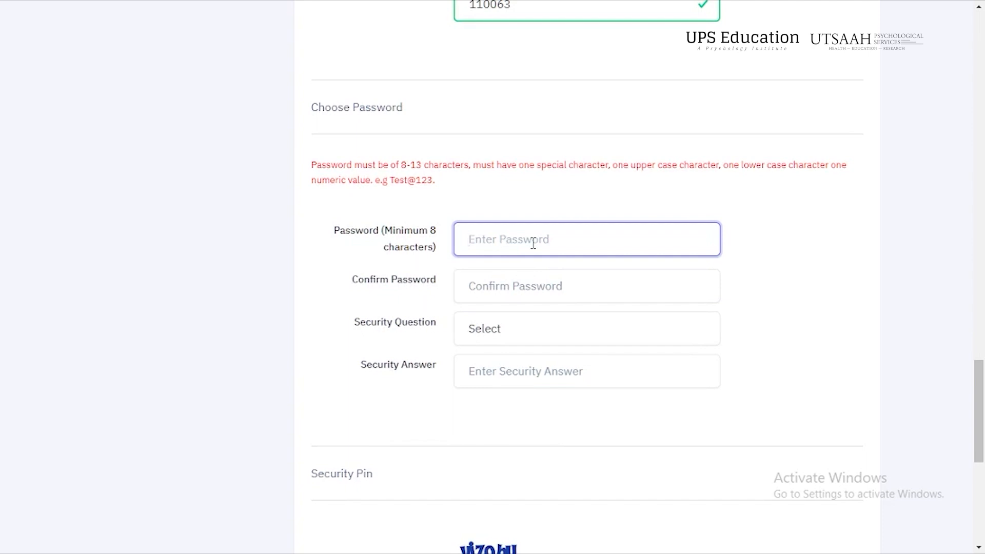
text(Test@•••••)
click(496, 287)
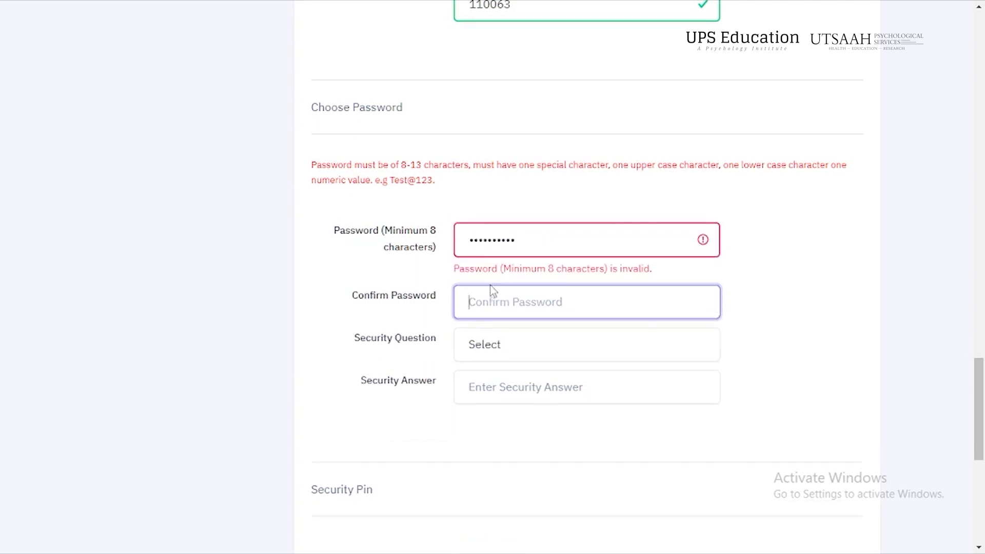
text(•)
scroll(492, 291, down, 1)
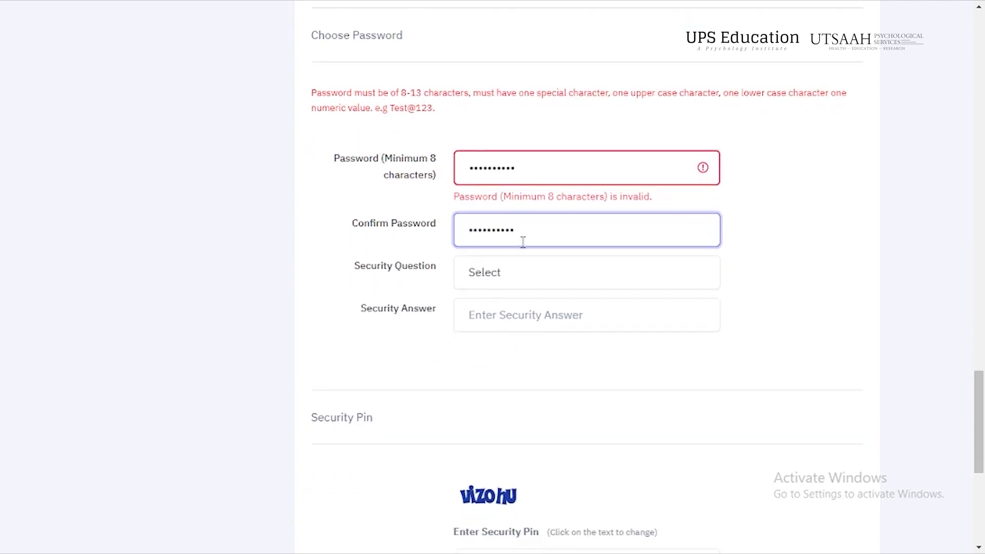
Step: Pick "What is your neighbour's pet name ?" as the security question
click(535, 282)
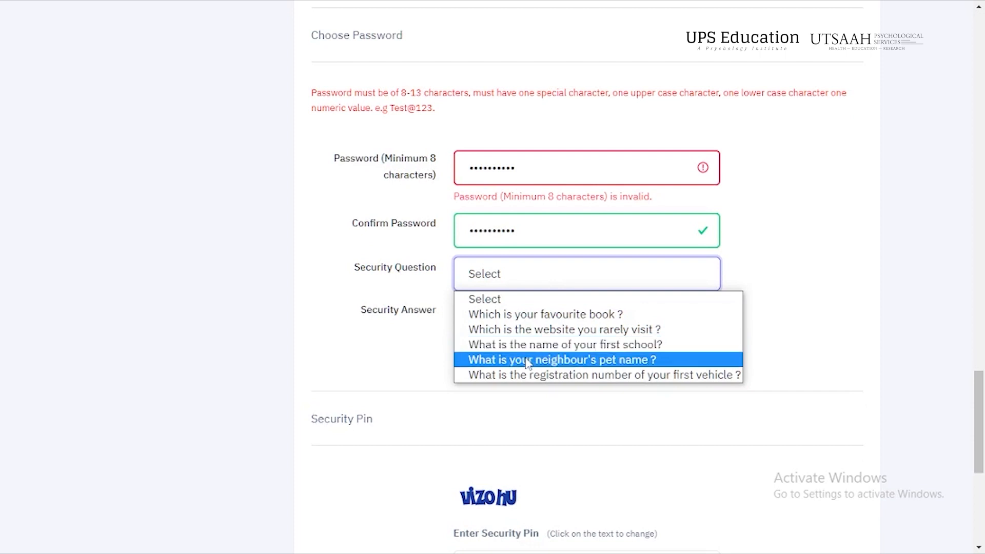
click(511, 359)
scroll(500, 290, down, 1)
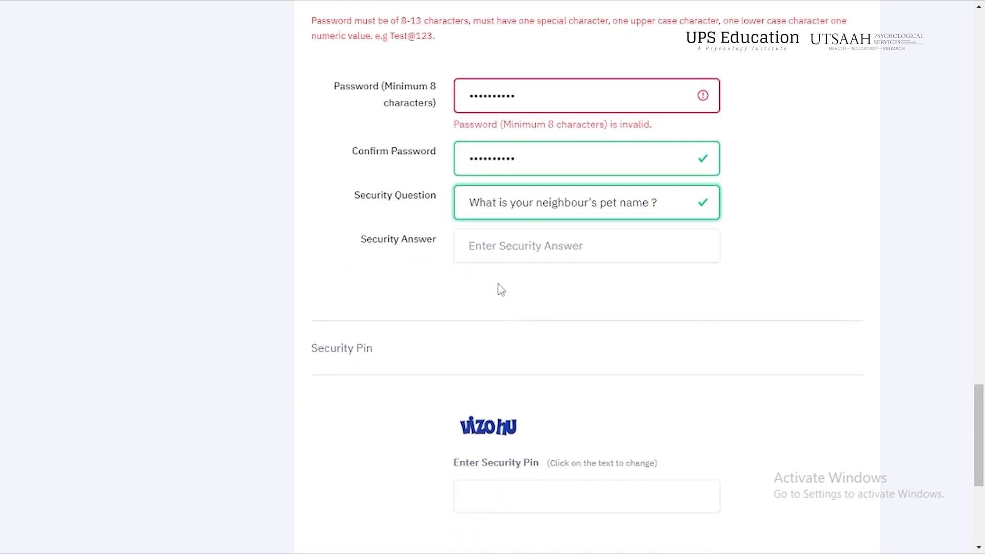
Step: Type the security answer for the chosen question
click(497, 250)
text(••)
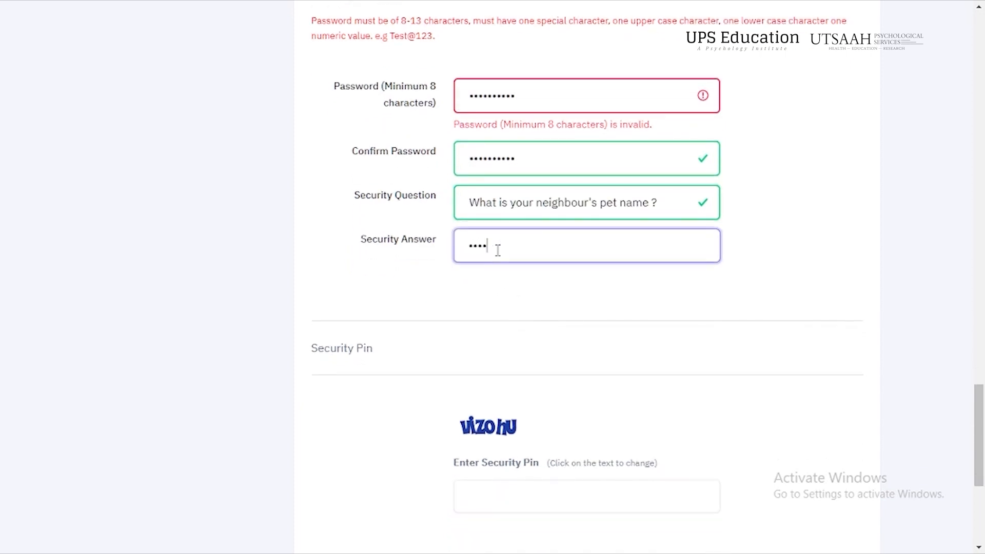
text(••)
click(490, 284)
scroll(484, 284, down, 2)
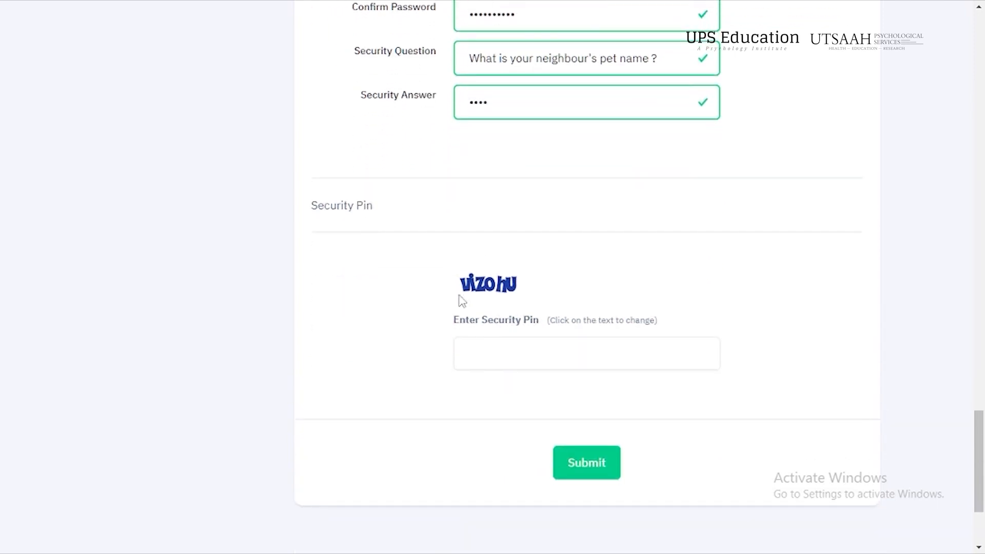
Step: Enter the security pin shown in the image and try to submit the form
scroll(451, 293, down, 1)
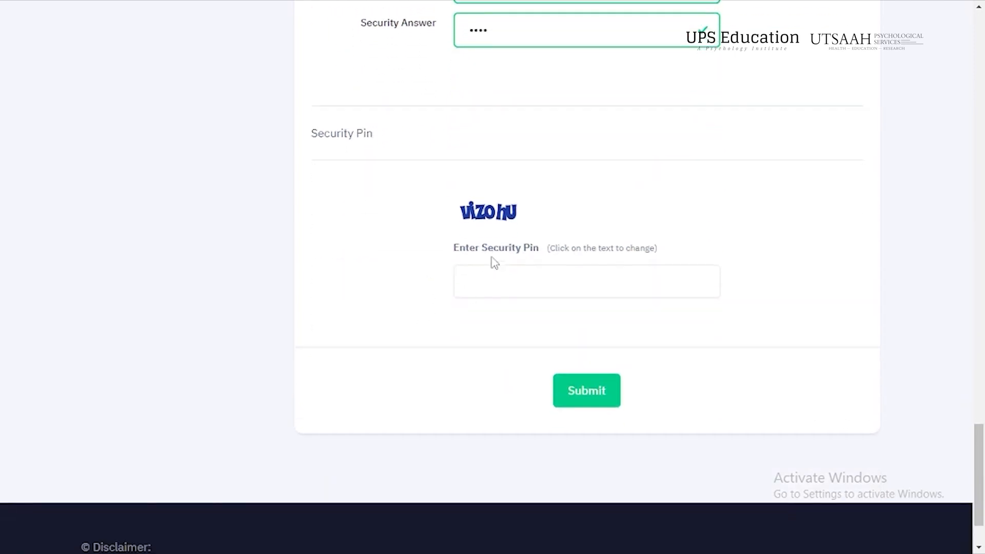
click(496, 278)
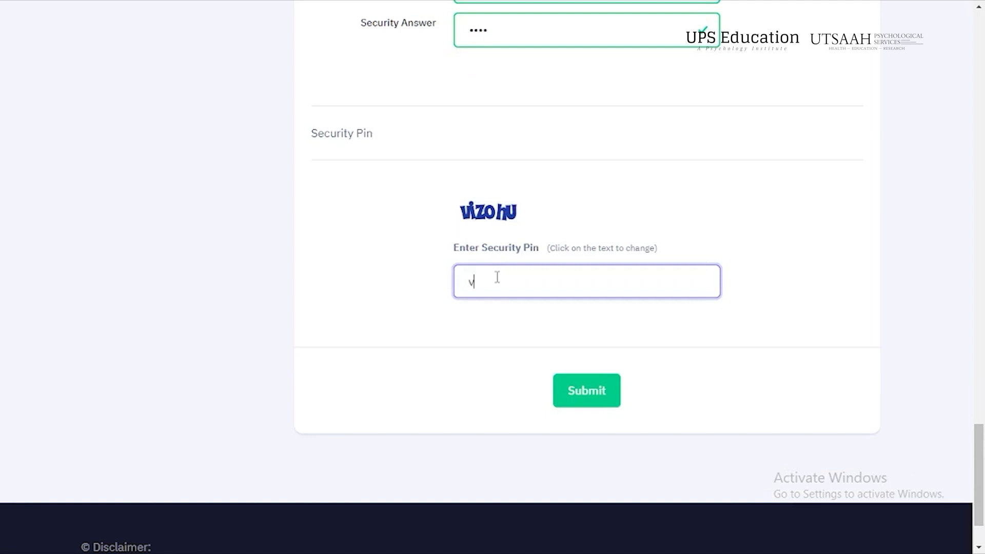
text(vizohu)
click(585, 392)
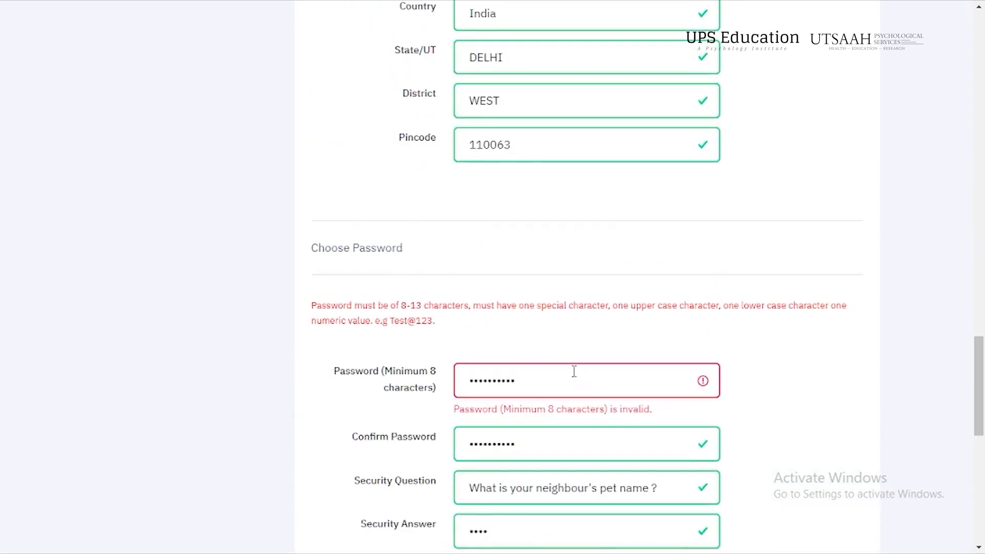
Step: Replace the password with a new one meeting the 8-13 character rules
scroll(524, 359, down, 5)
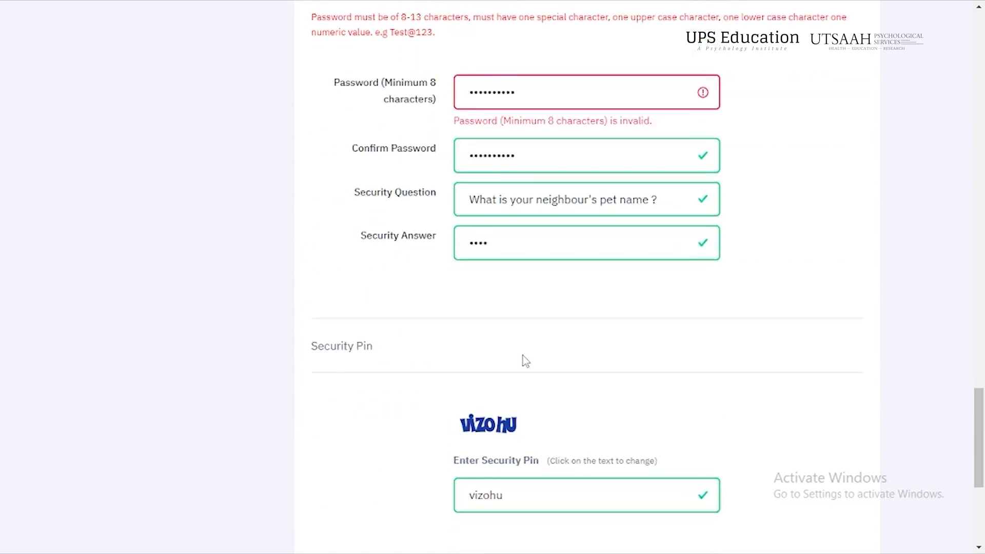
scroll(523, 356, up, 3)
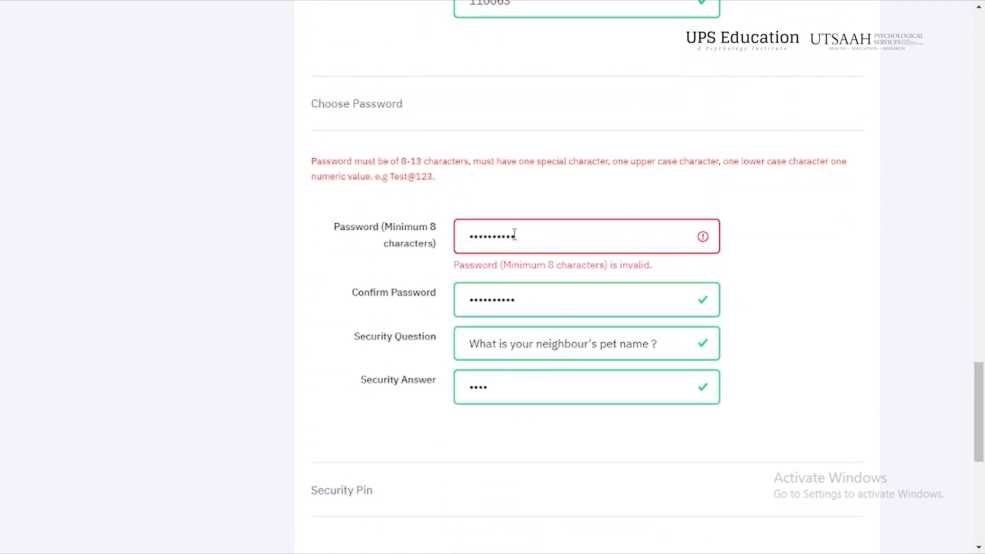
mouse_move(515, 231)
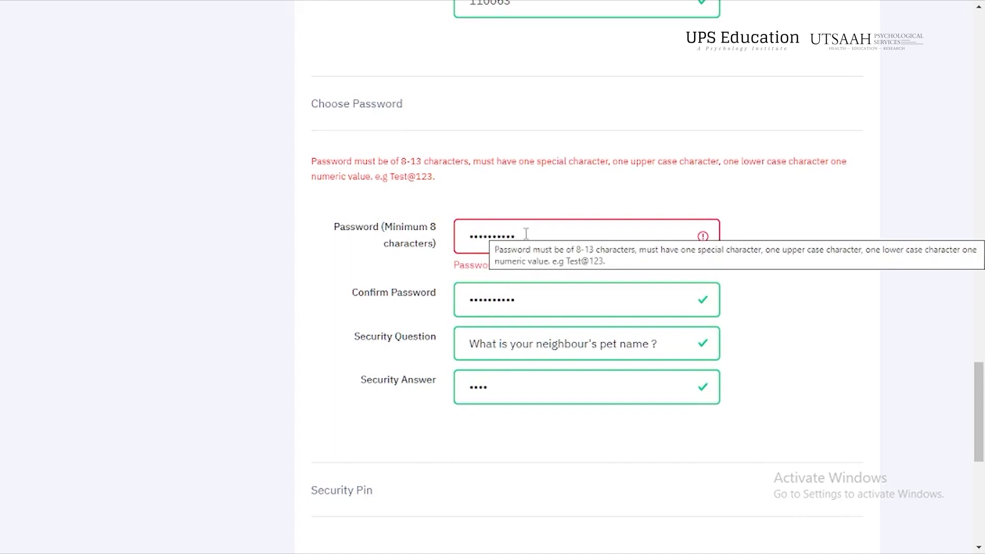
click(532, 234)
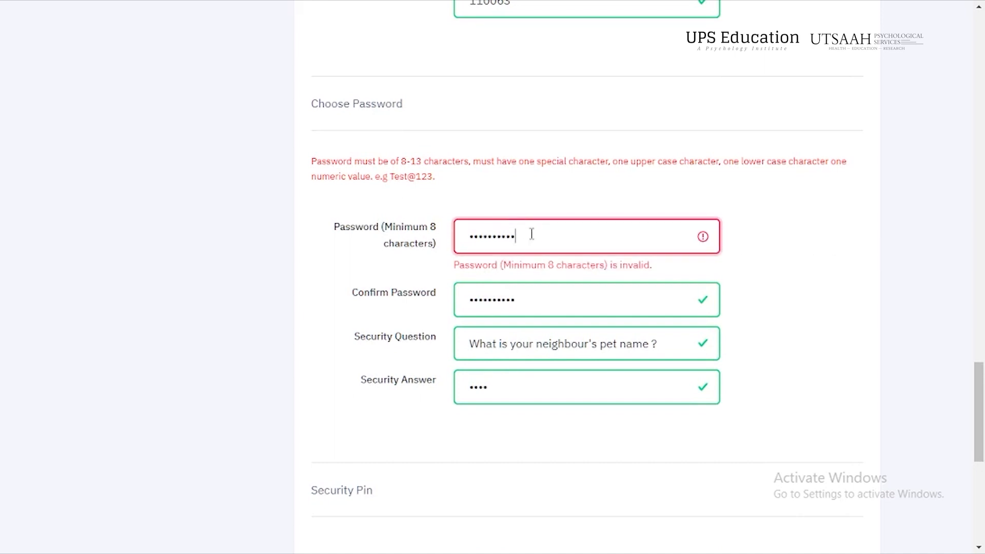
drag(532, 234, 464, 241)
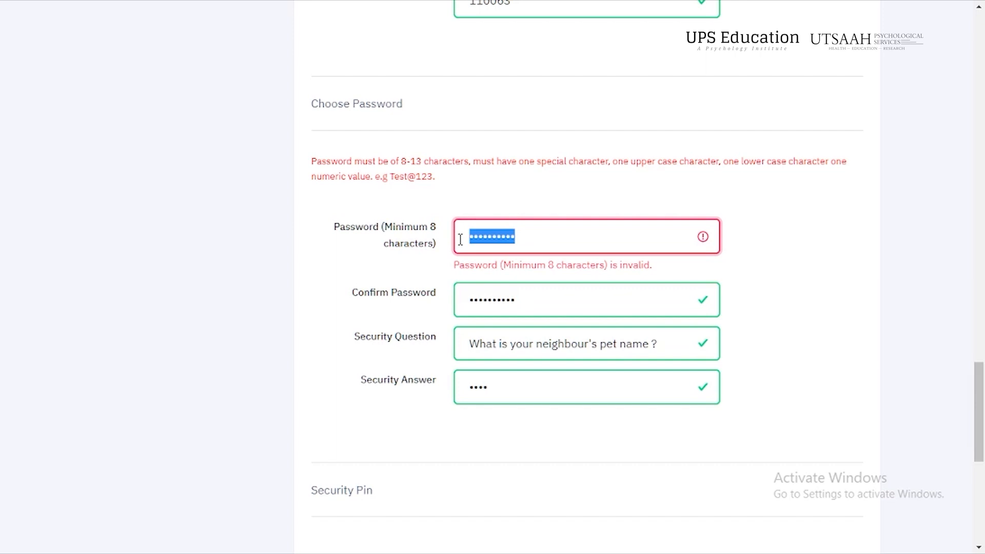
text(T••••)
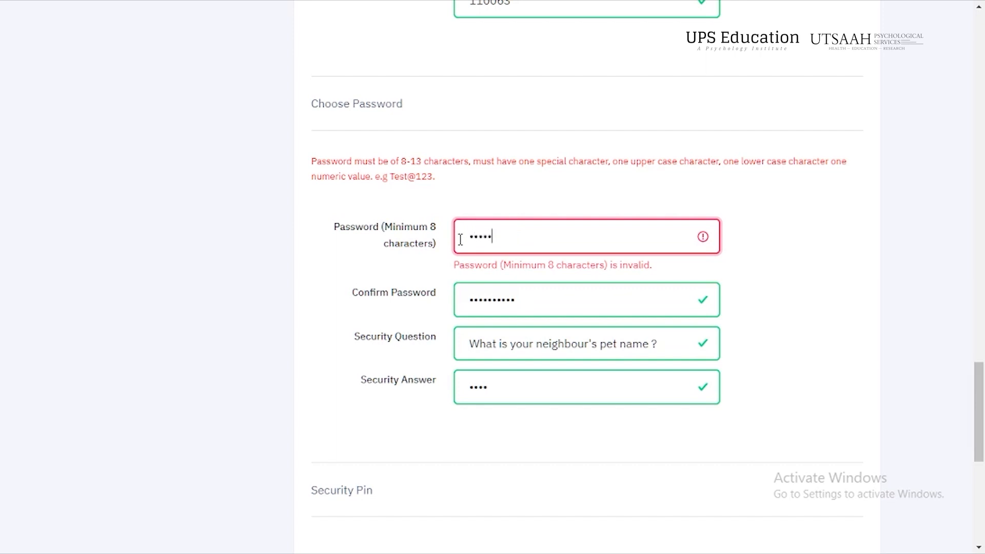
text(•••)
Step: Replace the confirm password entry with the new password
click(536, 301)
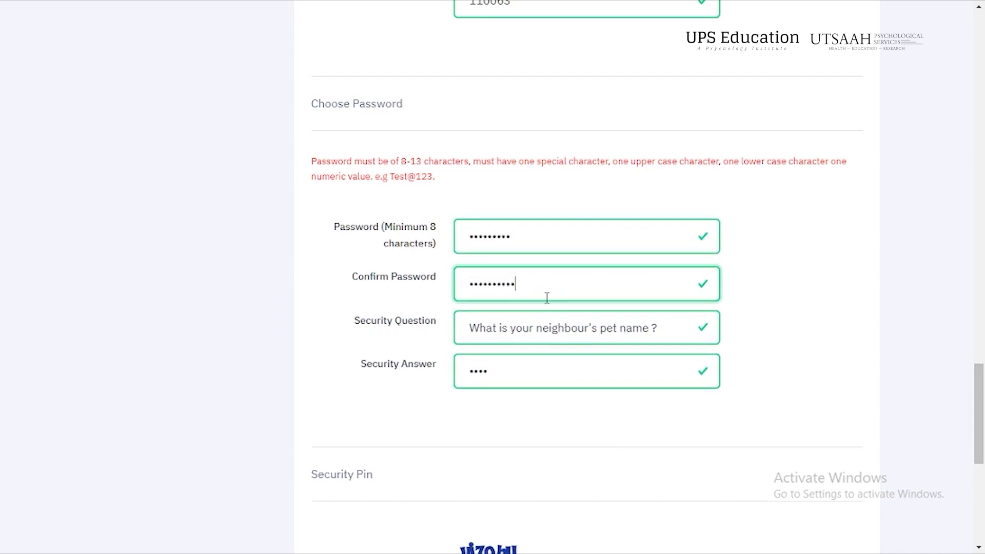
drag(546, 292, 440, 277)
text(•••••••)
scroll(447, 287, down, 8)
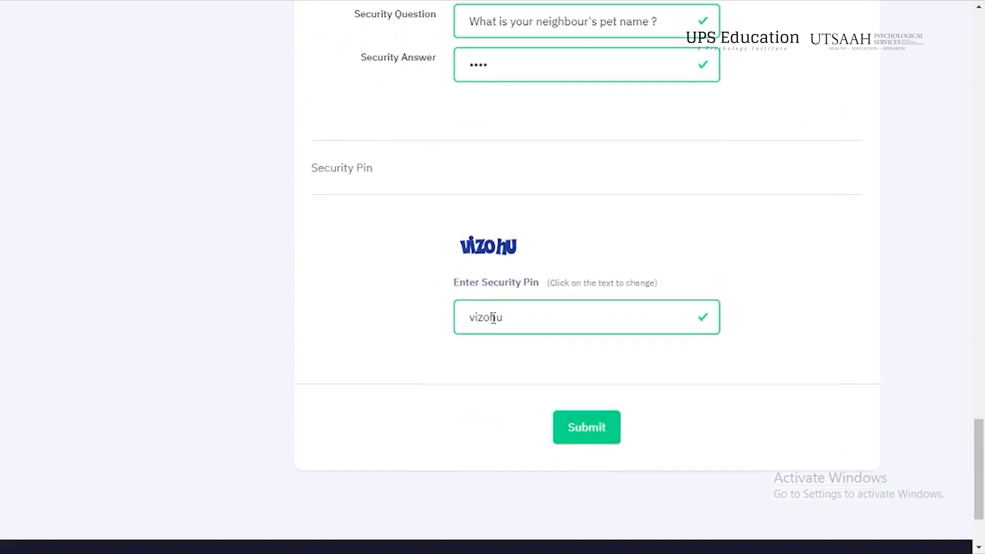
Step: Submit the registration form
scroll(451, 314, up, 15)
scroll(462, 314, down, 10)
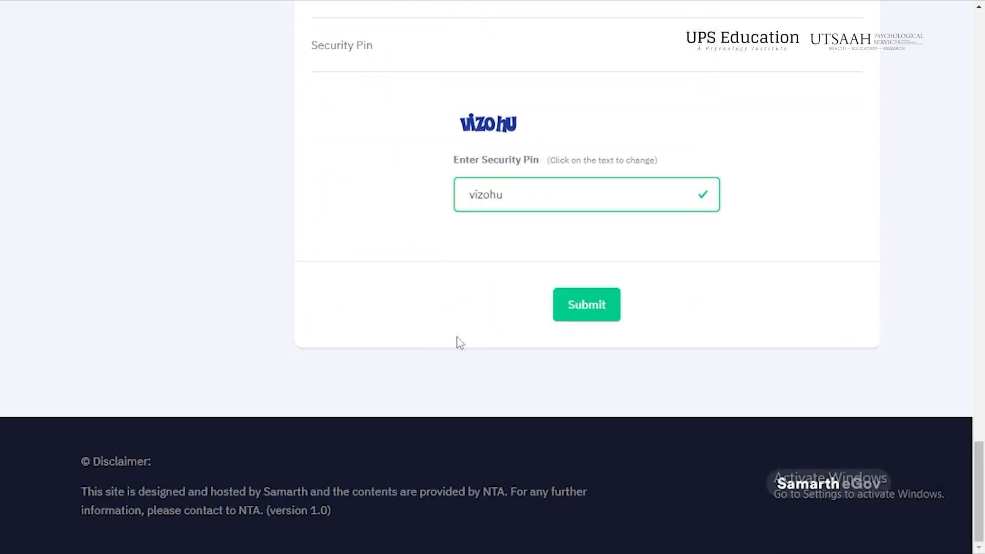
click(588, 317)
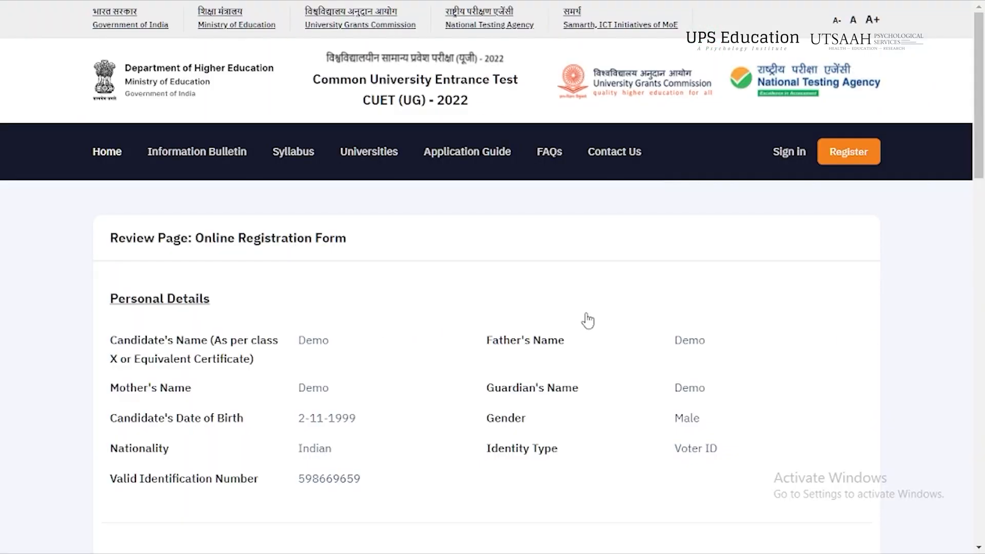
Step: Review the registration details and tick the My Name, Father Name, Email Address and Present Address checklist items
scroll(588, 321, down, 2)
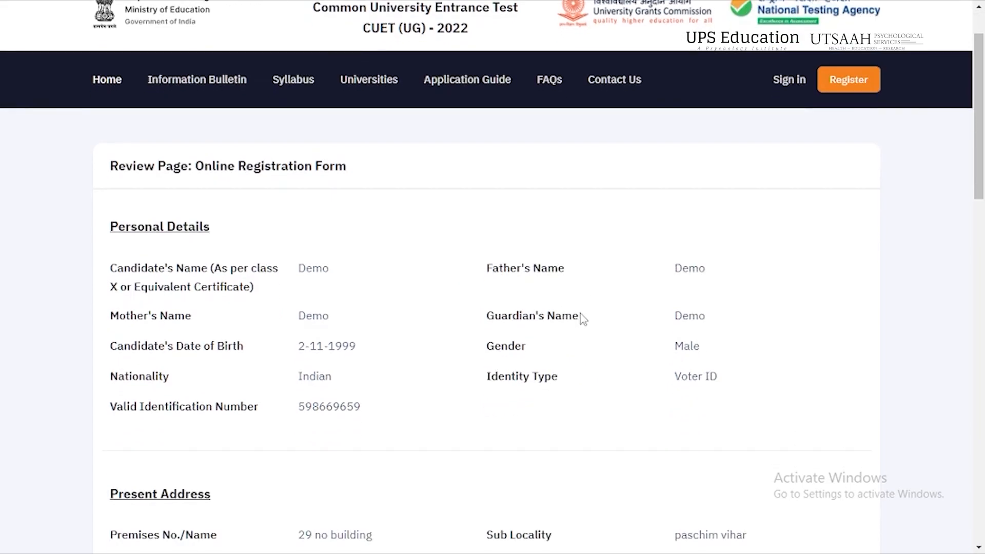
scroll(368, 288, down, 2)
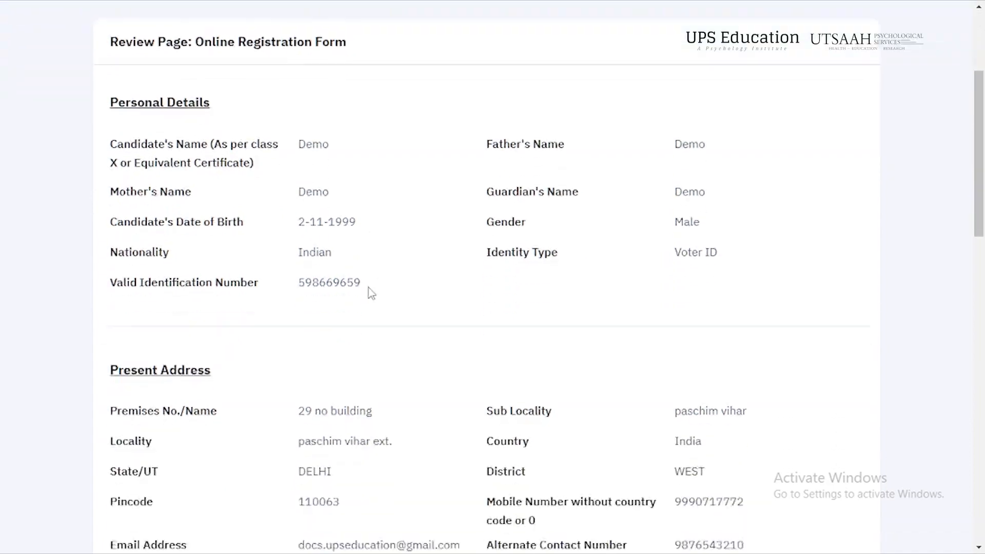
scroll(368, 287, down, 8)
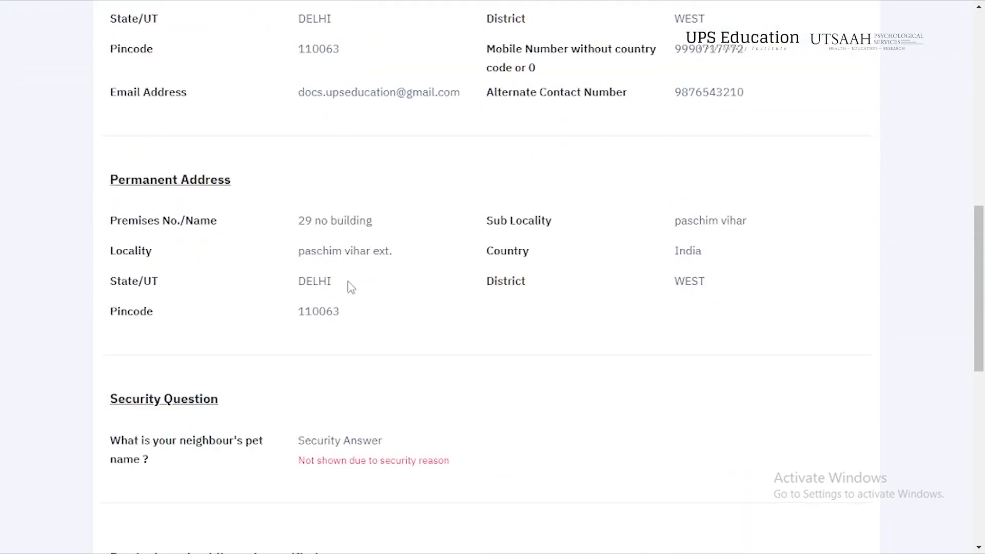
scroll(351, 287, down, 8)
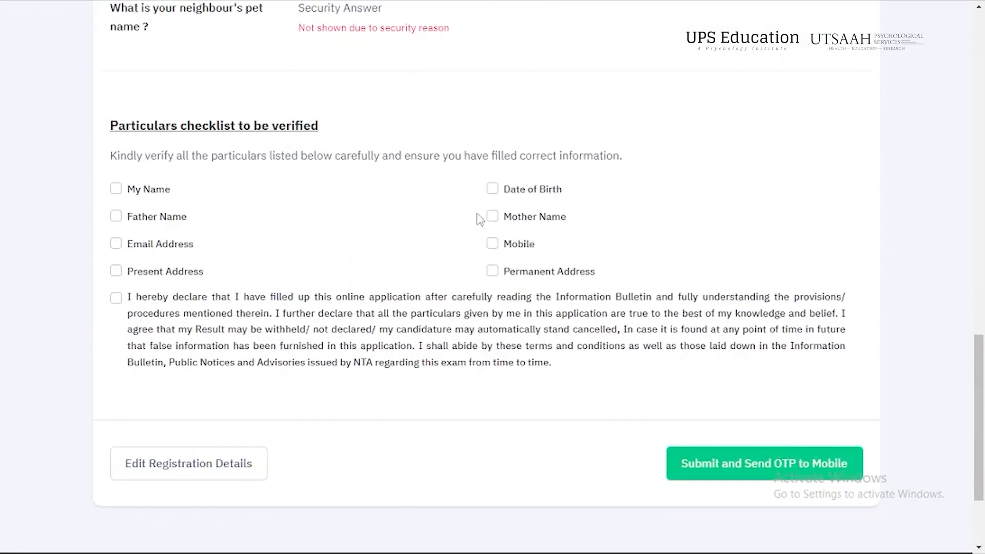
click(116, 190)
click(118, 218)
click(117, 244)
click(117, 272)
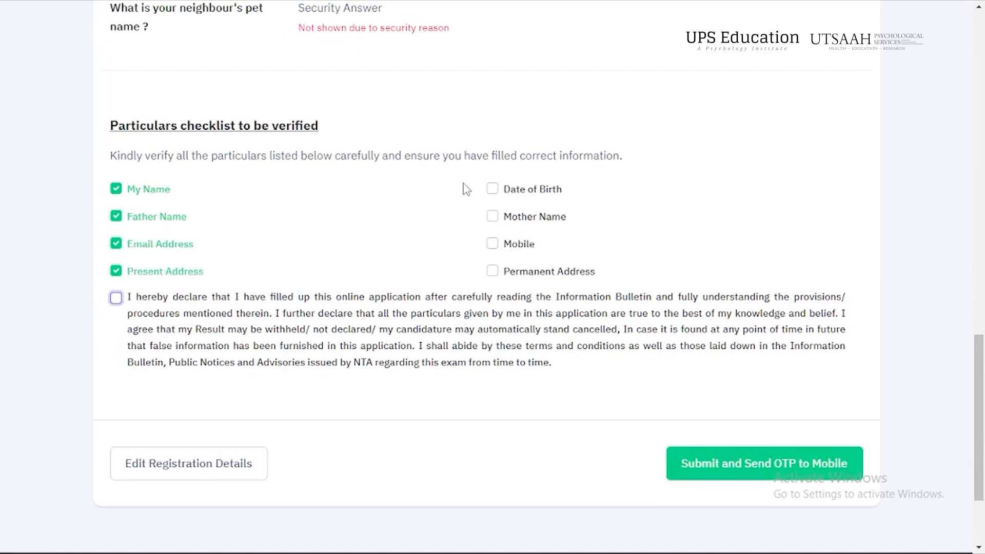
Step: Tick the Date of Birth, Mother Name, Mobile and Permanent Address checklist items and the declaration
click(495, 190)
click(496, 188)
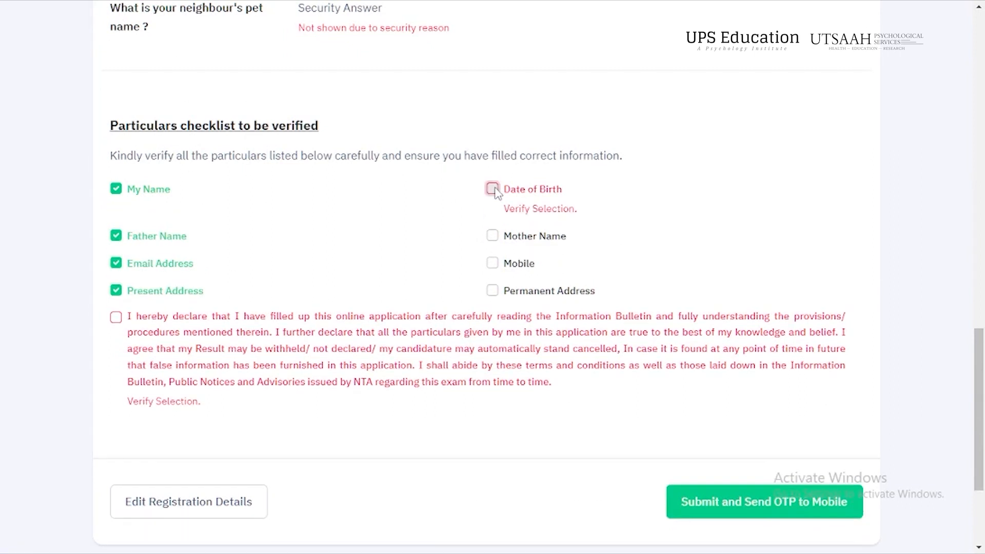
click(495, 189)
click(494, 217)
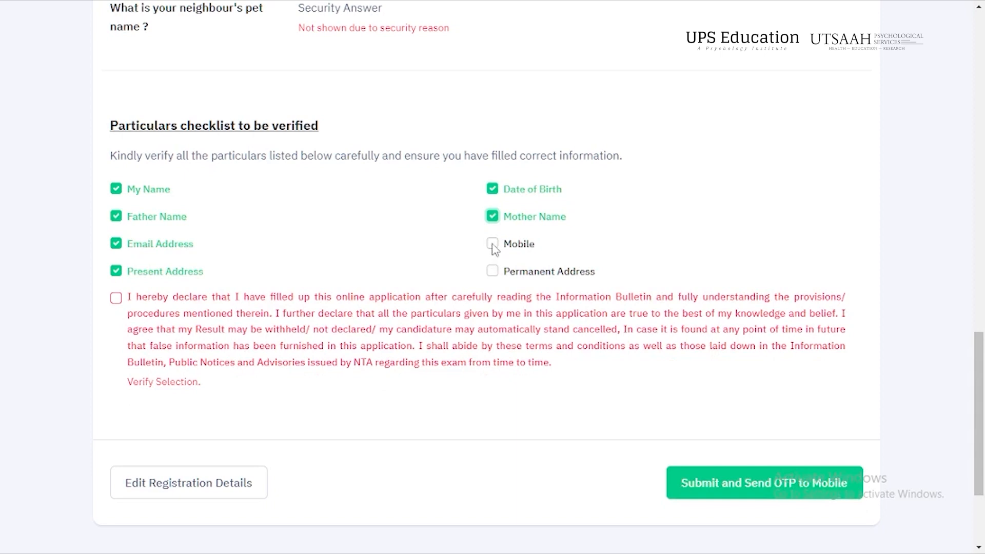
click(494, 245)
click(493, 271)
scroll(477, 261, down, 2)
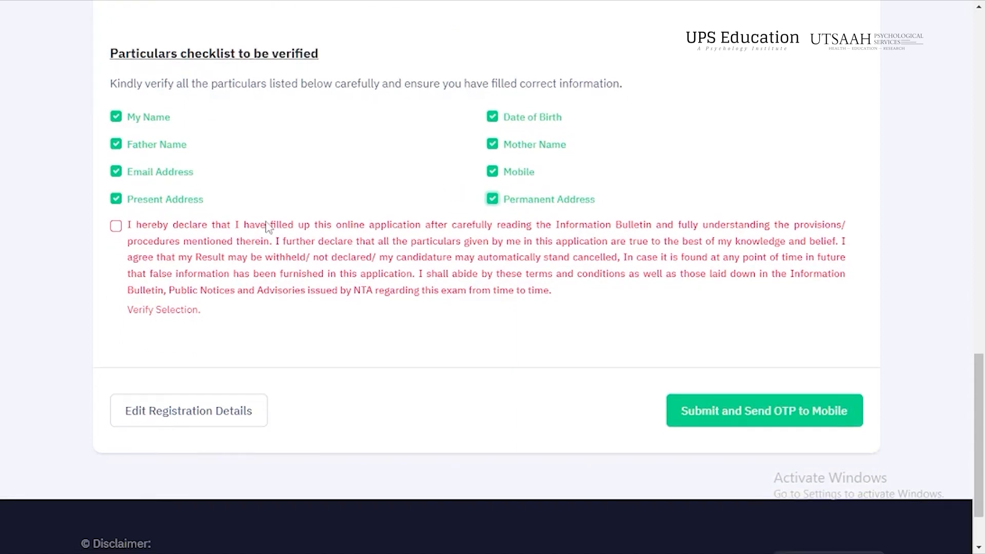
click(116, 227)
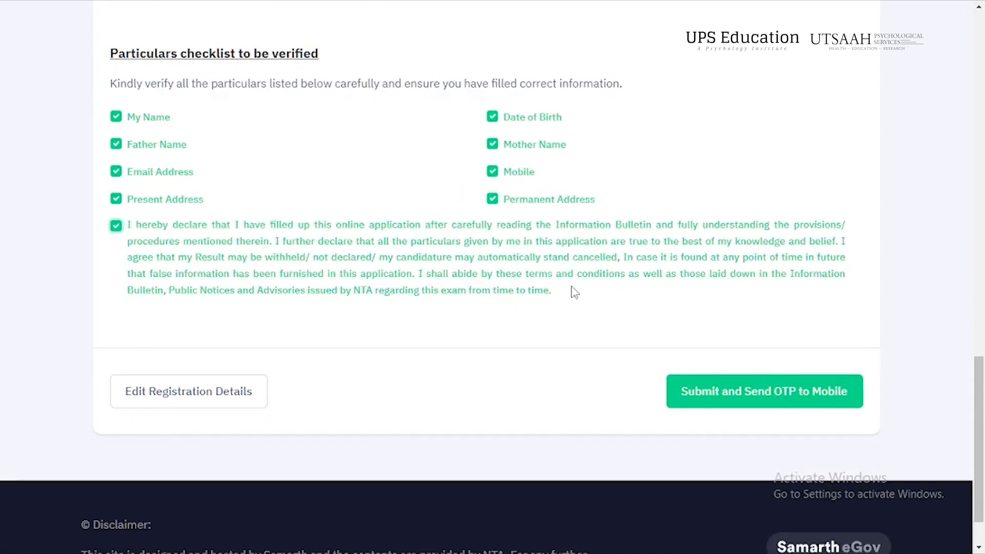
Step: Submit the review page to send the OTP to the mobile, confirming the verification prompt
scroll(574, 291, down, 2)
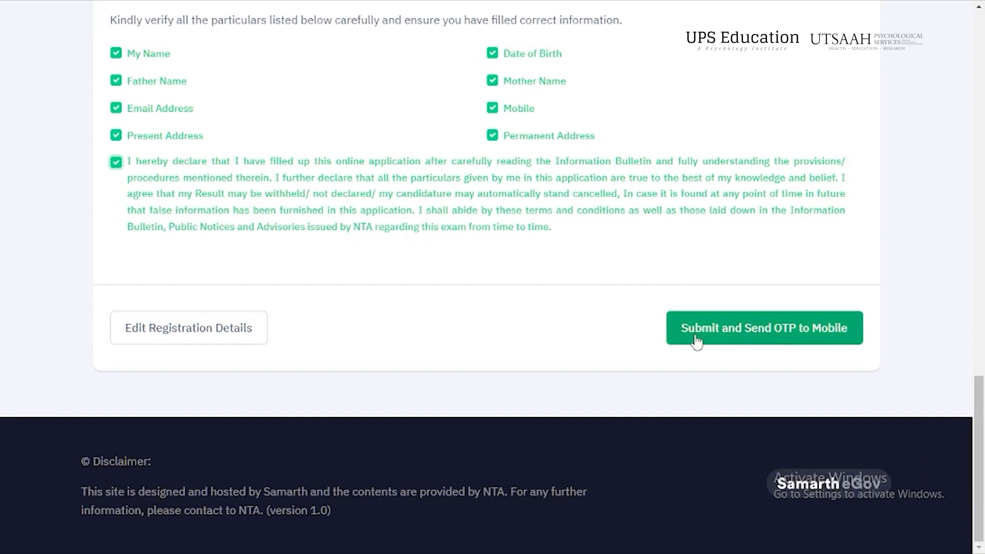
click(759, 341)
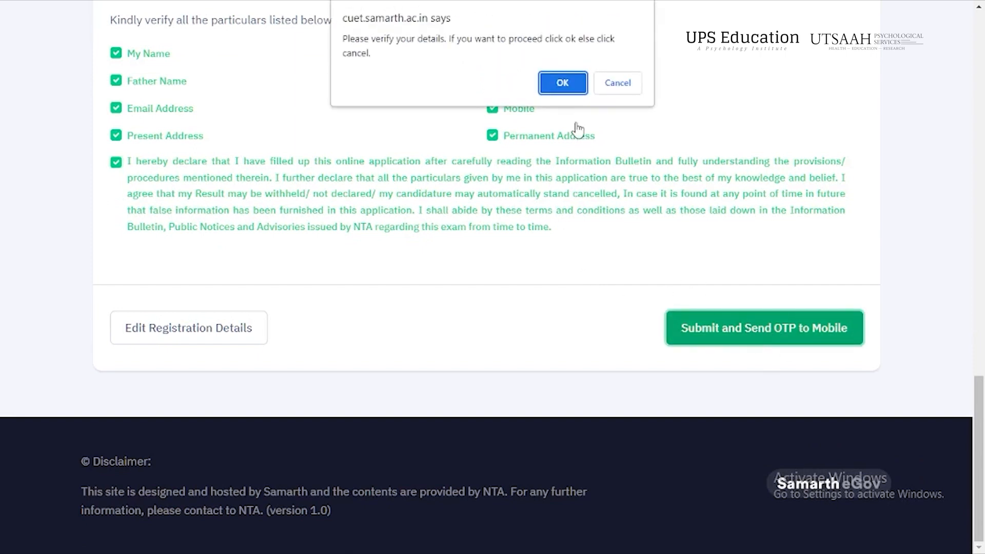
click(561, 85)
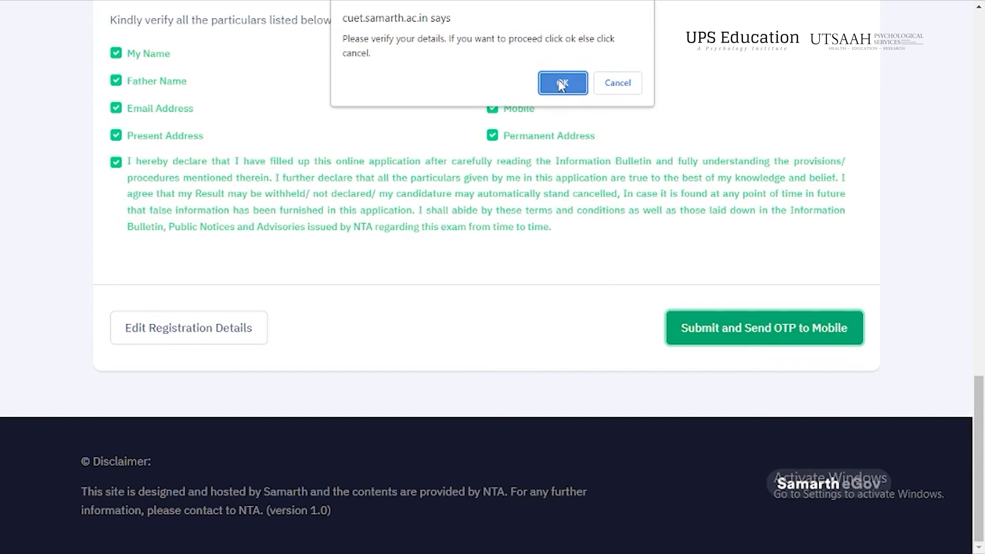
click(561, 84)
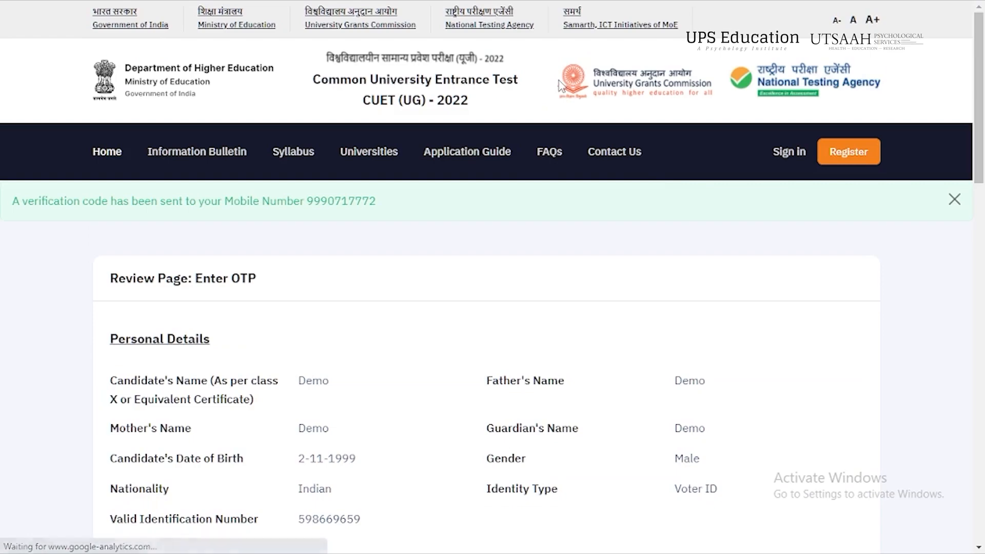
Step: Enter the one-time password received on the registered mobile number
scroll(560, 216, down, 20)
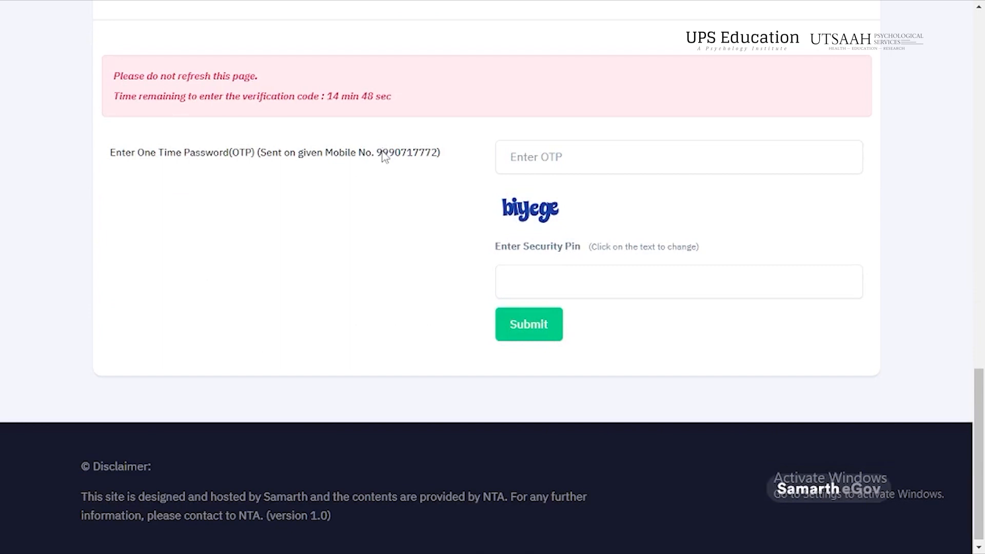
drag(377, 154, 439, 154)
click(429, 181)
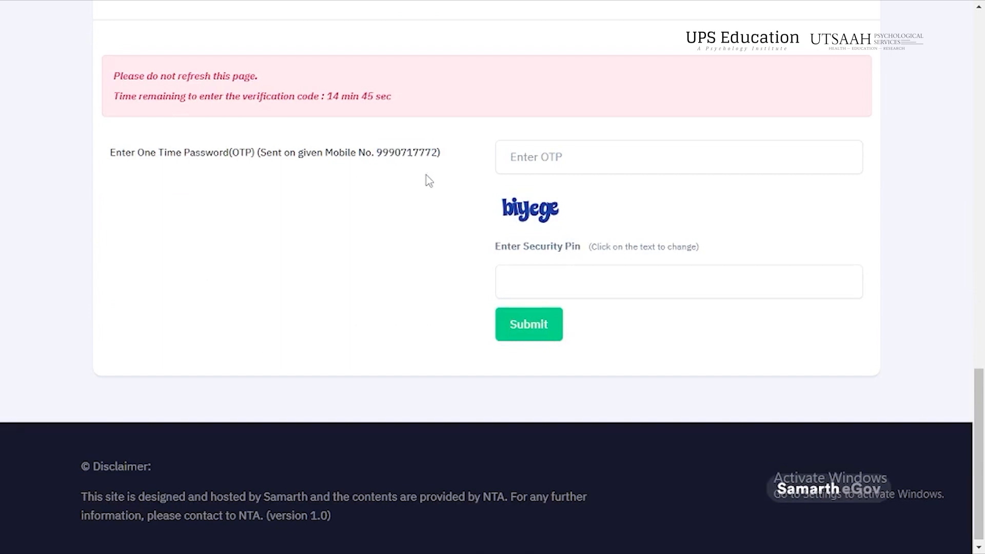
click(534, 158)
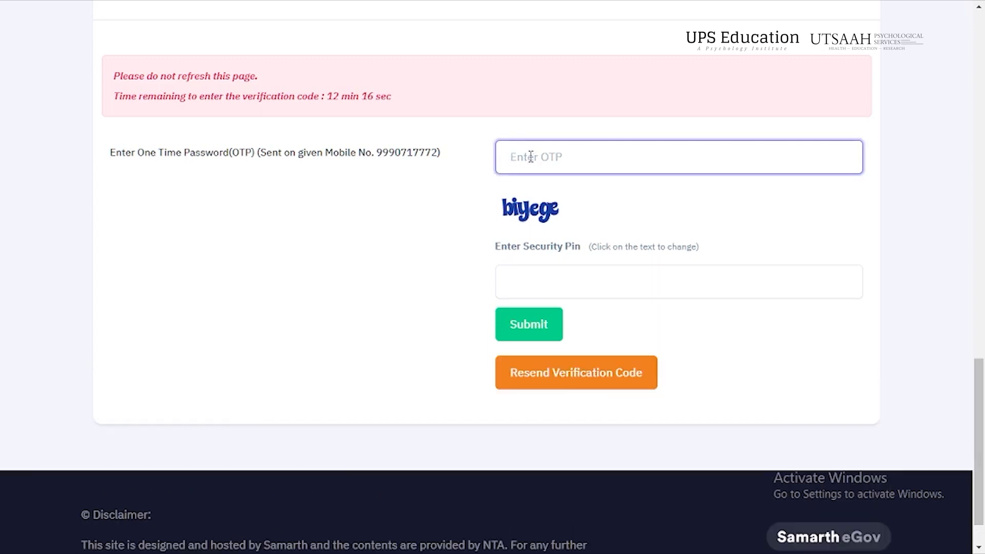
Step: Enter the security pin shown in the image and submit the OTP verification
click(519, 286)
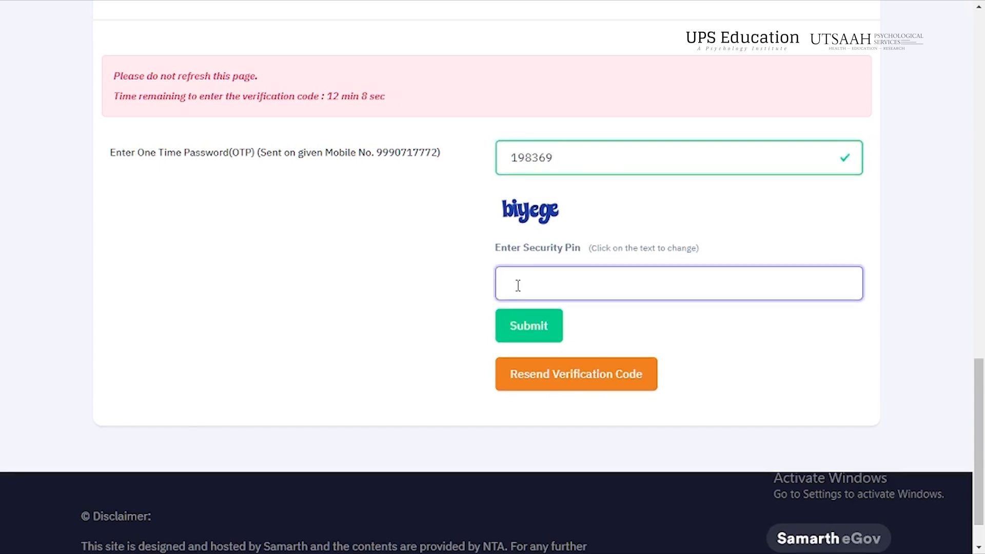
text(biyege)
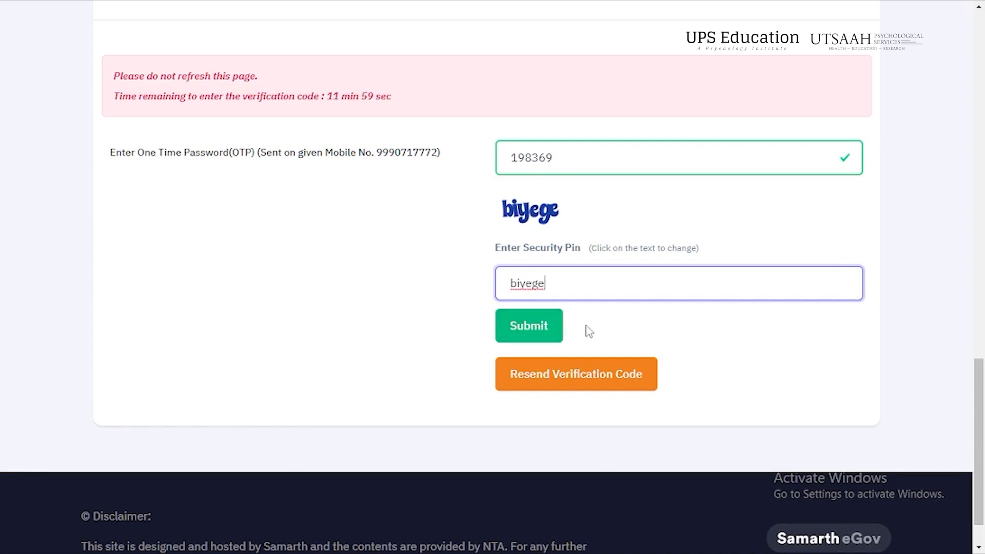
click(543, 331)
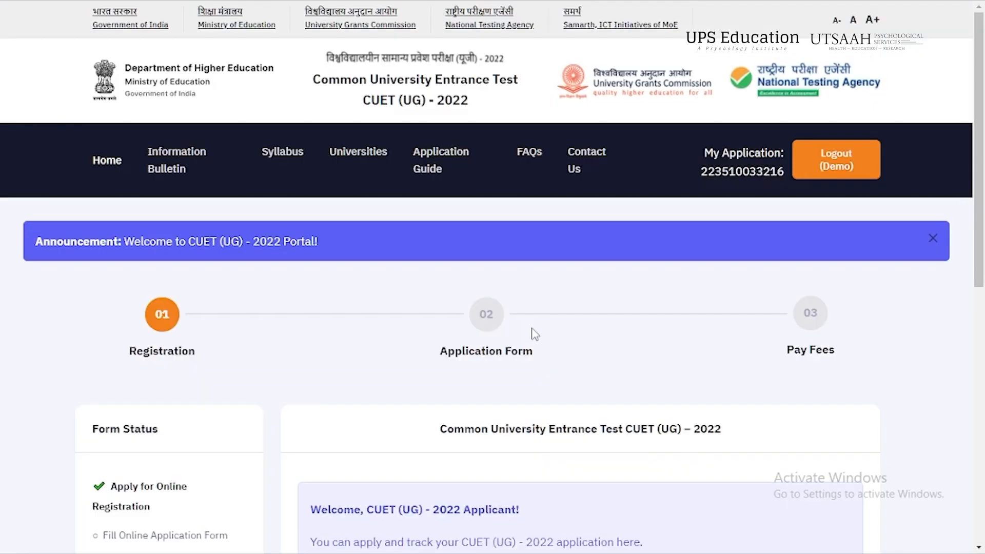
Step: Continue from the applicant dashboard to the application form
scroll(568, 207, down, 4)
scroll(590, 220, up, 3)
scroll(590, 220, up, 2)
scroll(223, 296, down, 1)
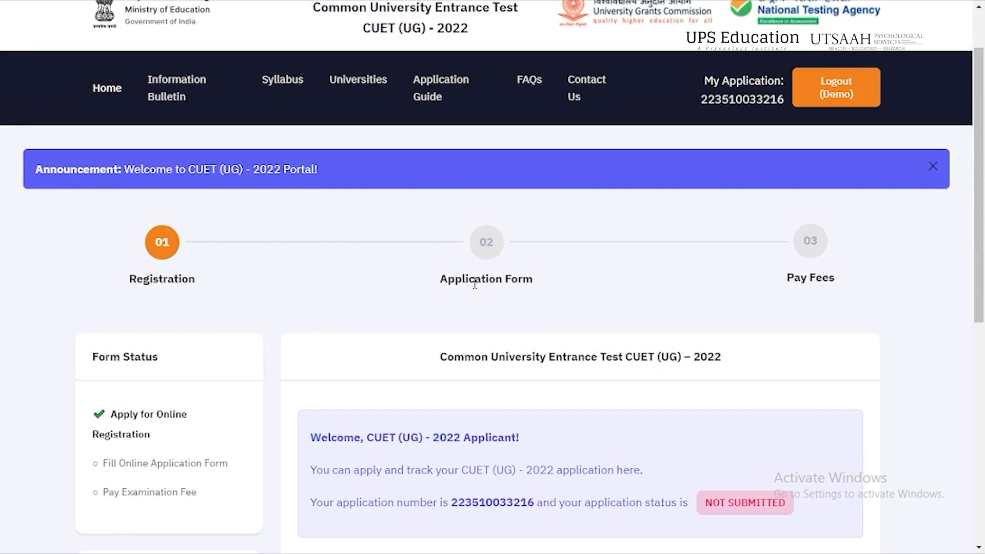
scroll(395, 259, down, 4)
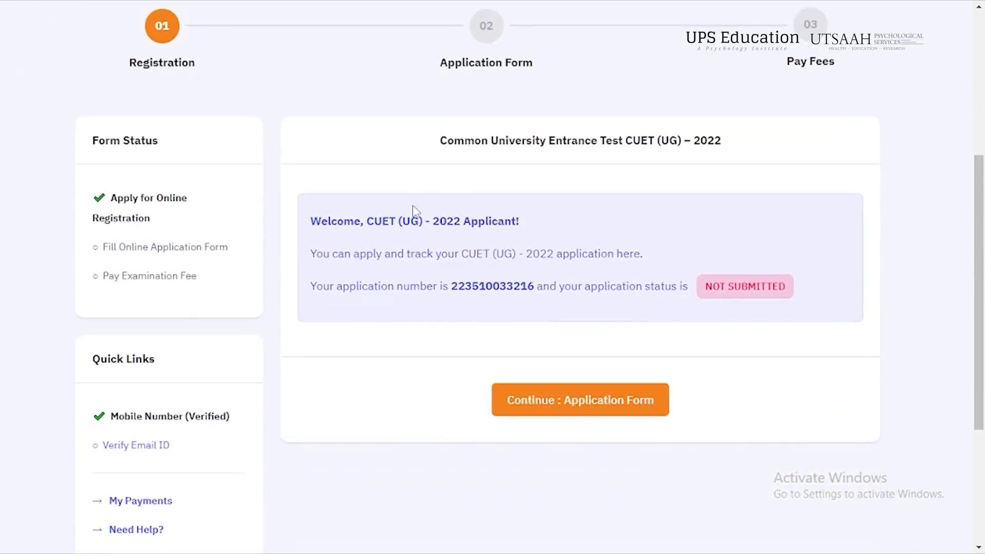
scroll(389, 191, up, 4)
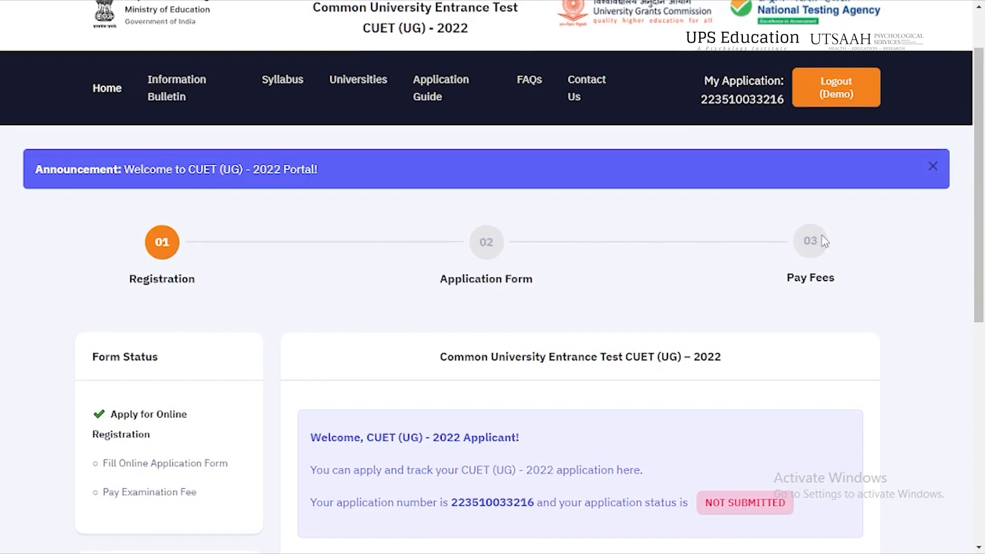
scroll(710, 271, down, 5)
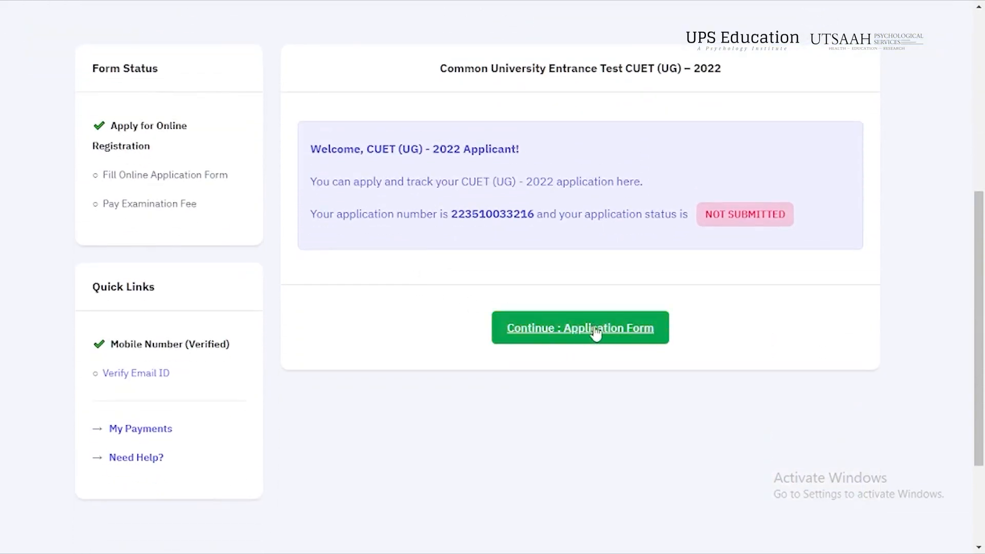
click(603, 329)
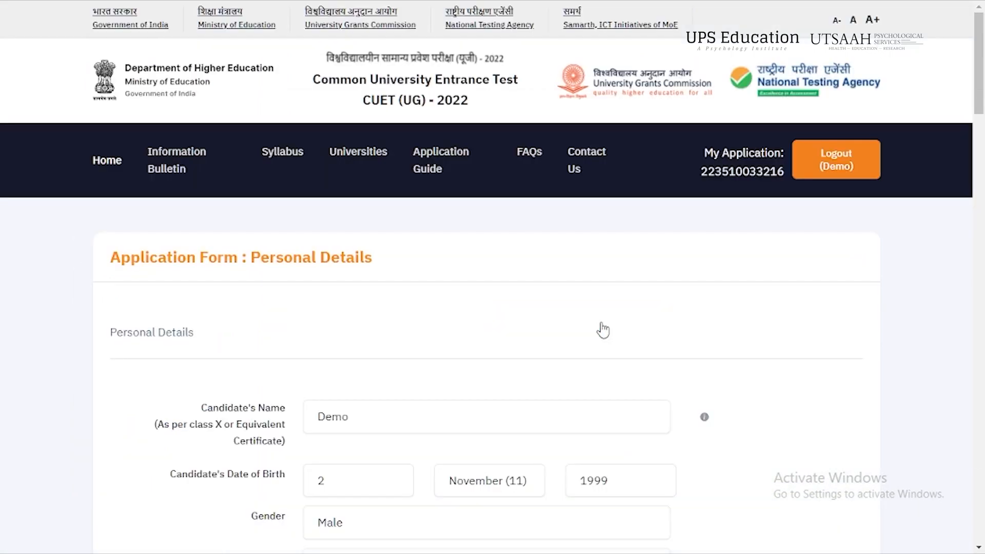
Step: Confirm Nationality as Indian and set the Category to General/Unreserved
scroll(602, 321, down, 4)
scroll(482, 270, up, 2)
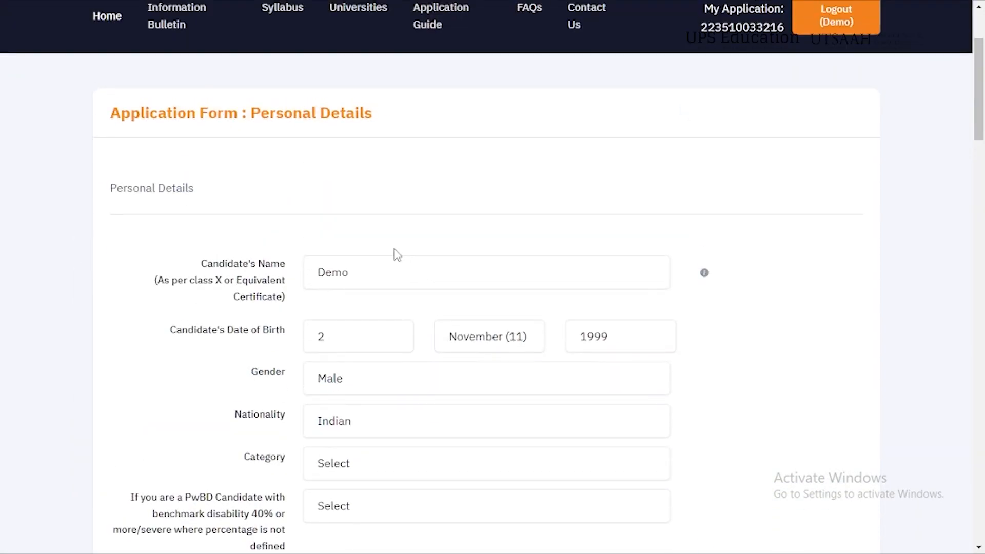
scroll(472, 242, down, 3)
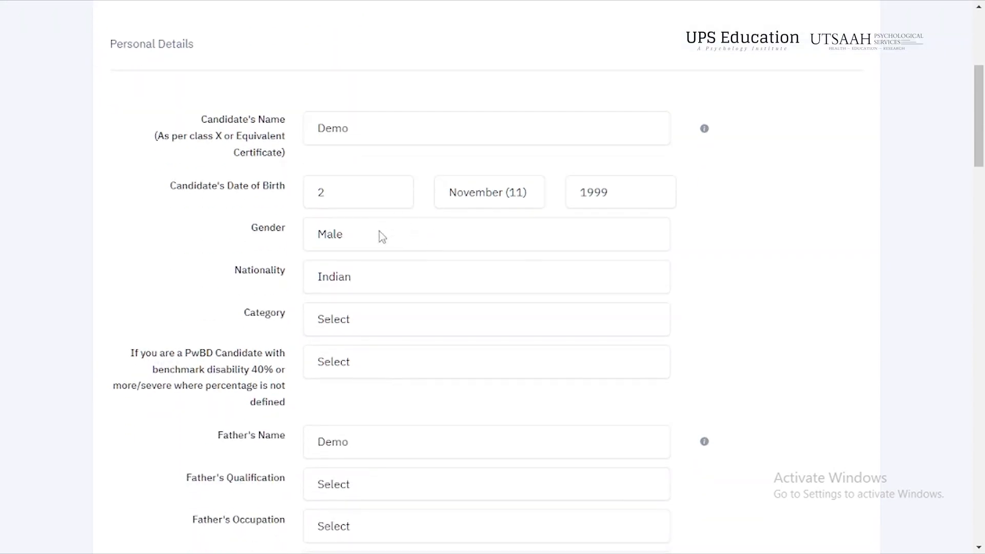
click(387, 282)
click(387, 282)
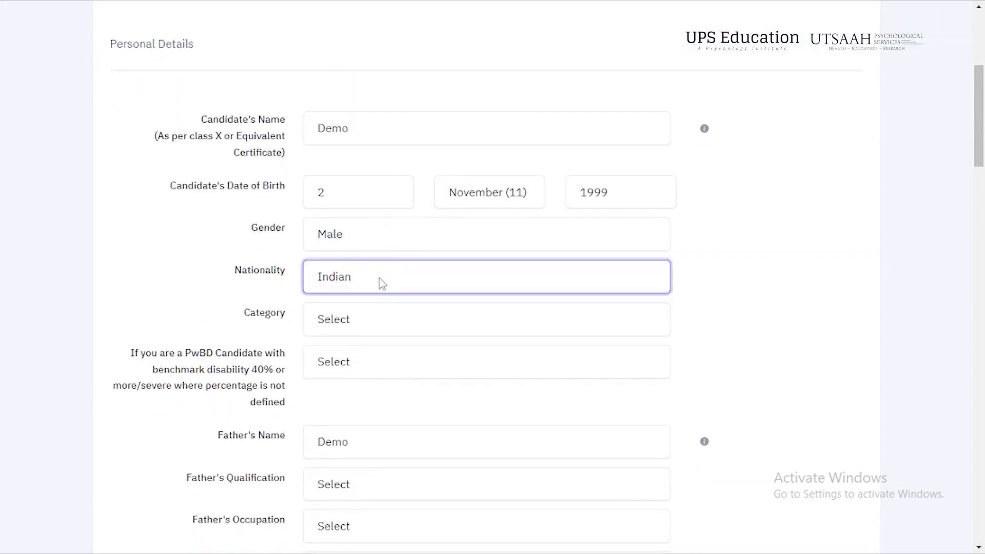
scroll(385, 245, down, 1)
click(388, 250)
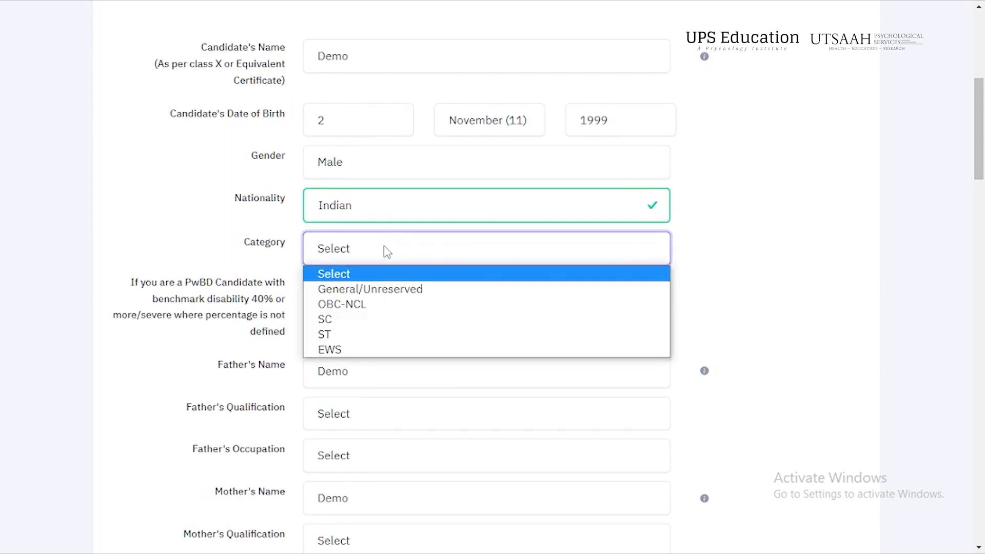
click(407, 290)
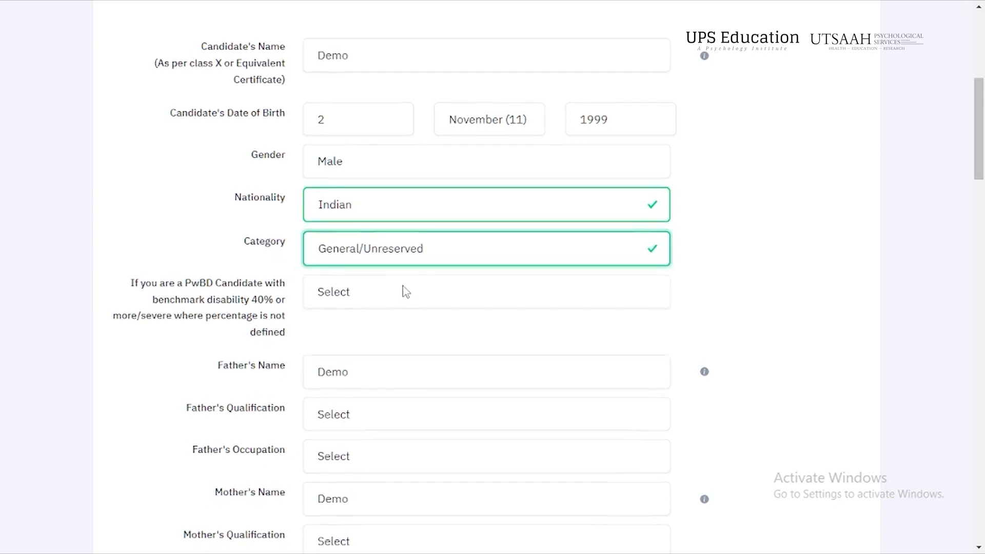
Step: Set the PwBD candidate option to No and confirm the Father's Name entry
scroll(396, 236, down, 1)
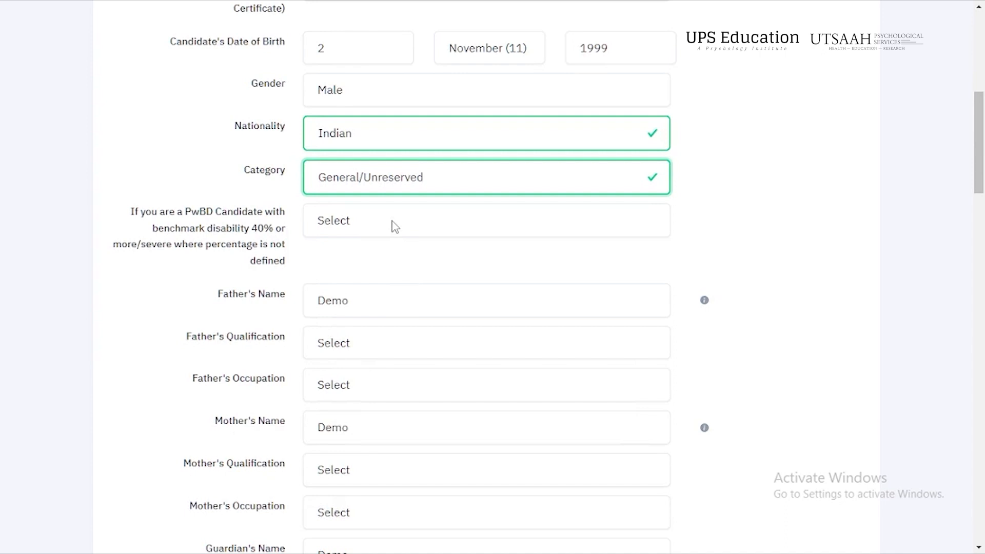
click(395, 227)
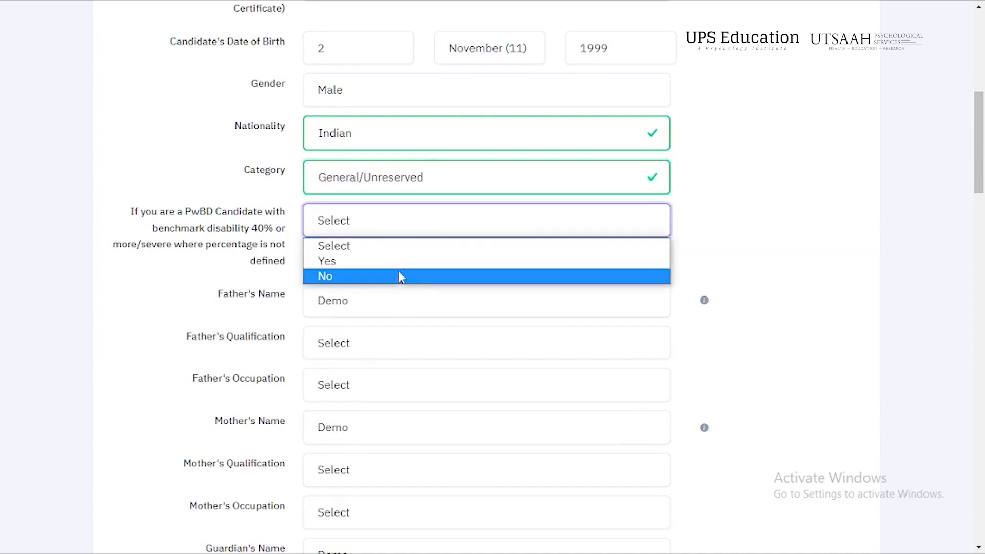
click(398, 274)
scroll(395, 256, down, 1)
click(389, 226)
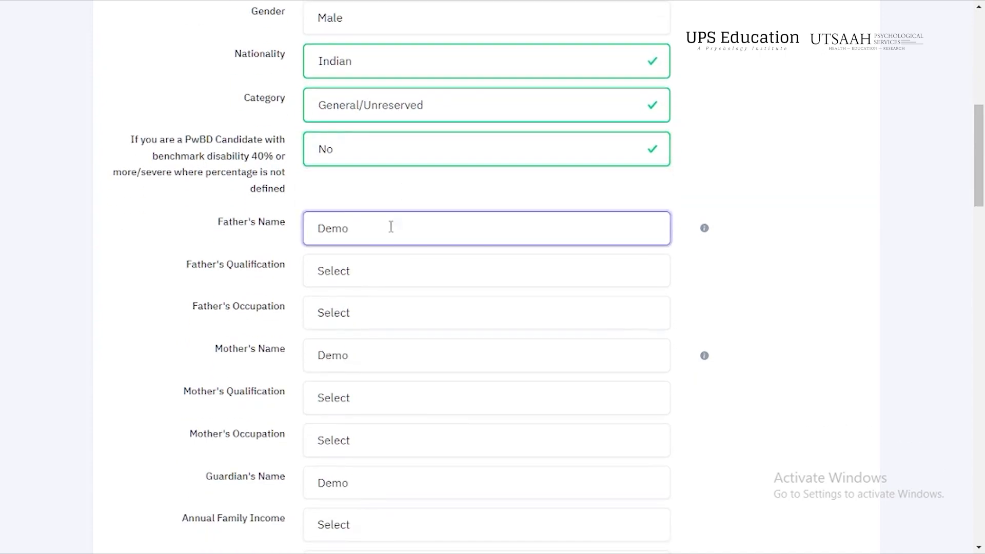
click(694, 195)
Step: Set Father's Qualification and Father's Occupation both to Not Applicable
scroll(590, 198, down, 1)
click(416, 208)
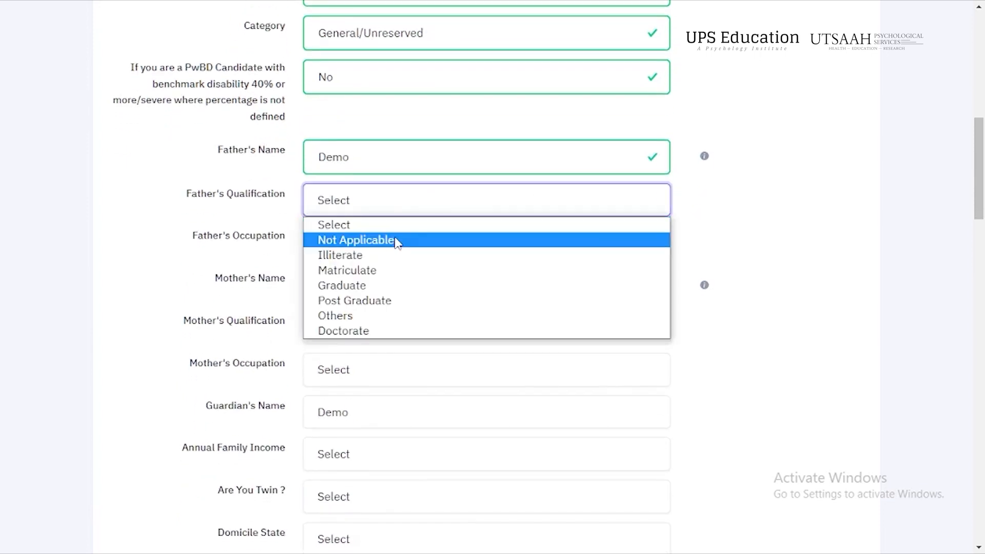
click(395, 242)
scroll(390, 221, down, 1)
click(386, 182)
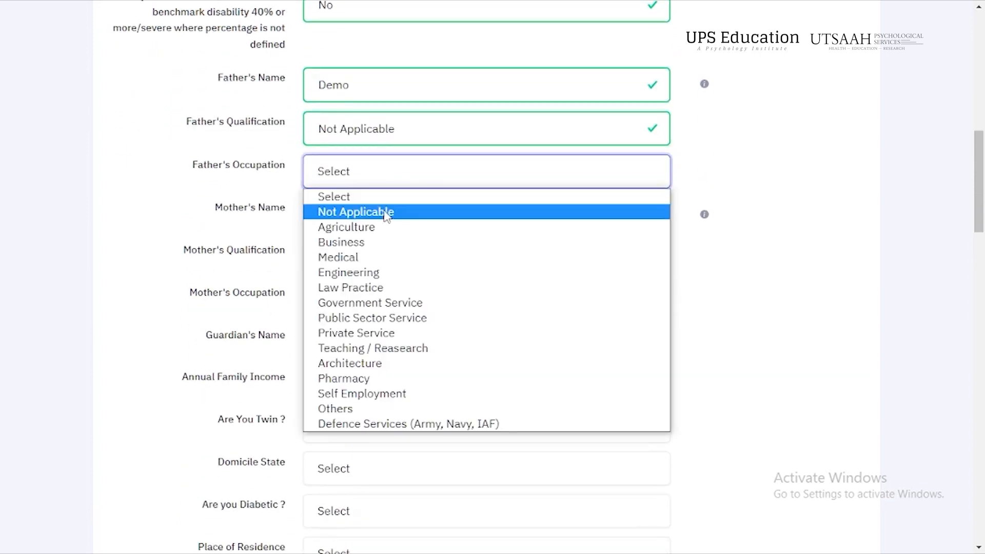
click(385, 212)
Step: Confirm the Mother's Name and set Mother's Qualification and Mother's Occupation to Not Applicable
scroll(386, 216, down, 1)
click(389, 143)
click(386, 200)
click(386, 227)
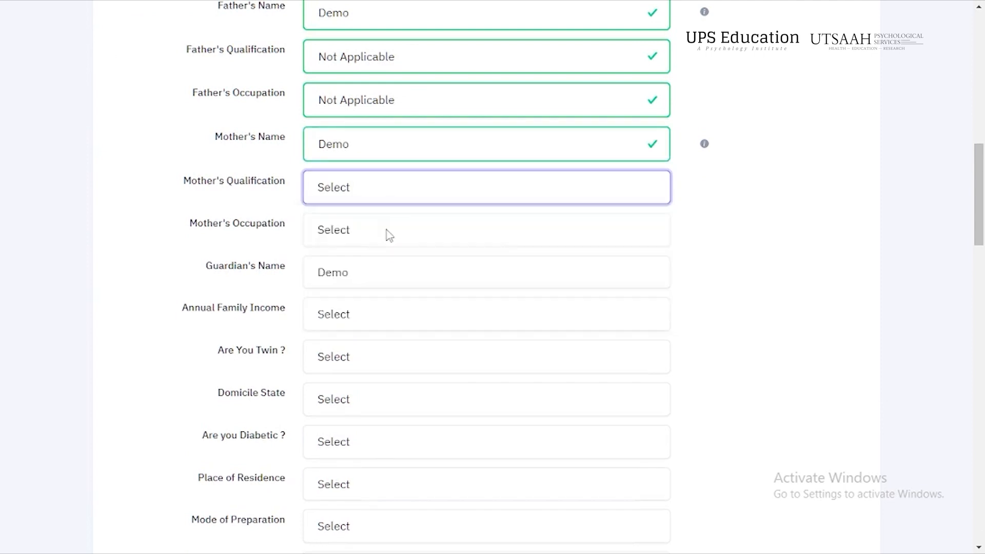
scroll(379, 215, down, 1)
click(370, 163)
click(367, 198)
scroll(366, 154, down, 1)
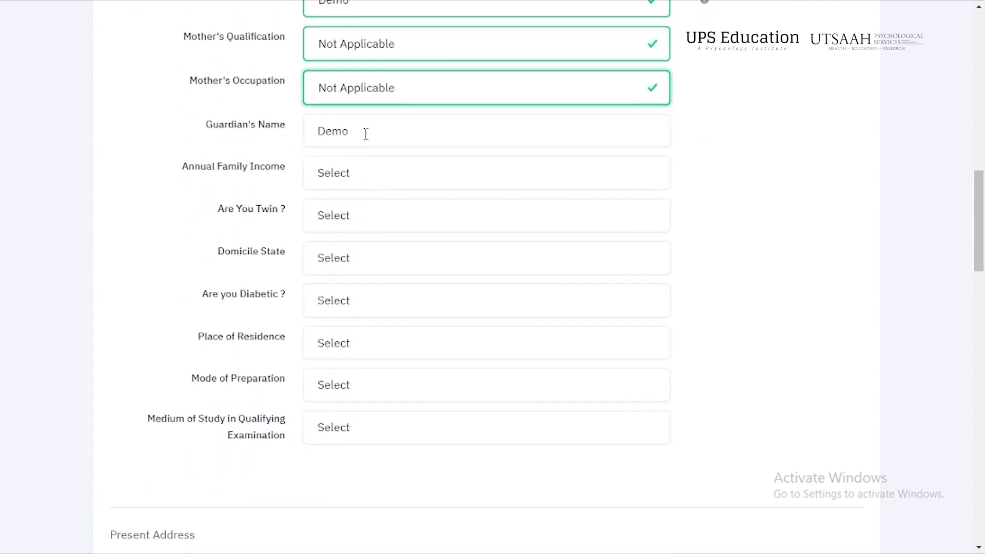
Step: Set Annual Family Income to RS. 500001 - 600000 and answer No to Are You Twin
click(367, 183)
click(382, 289)
scroll(364, 205, down, 1)
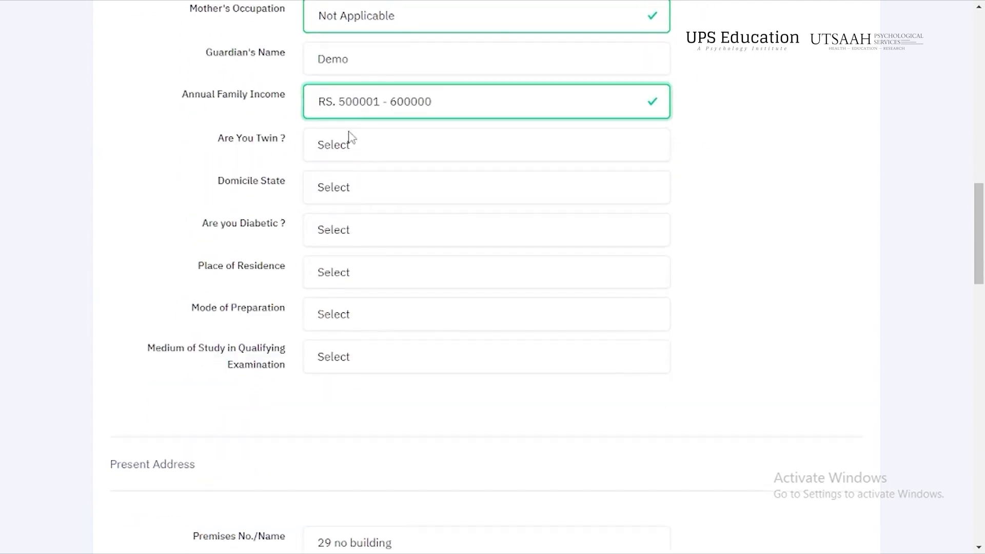
click(349, 145)
click(349, 199)
Step: Set Domicile State to DELHI and answer No to Are you Diabetic
click(349, 191)
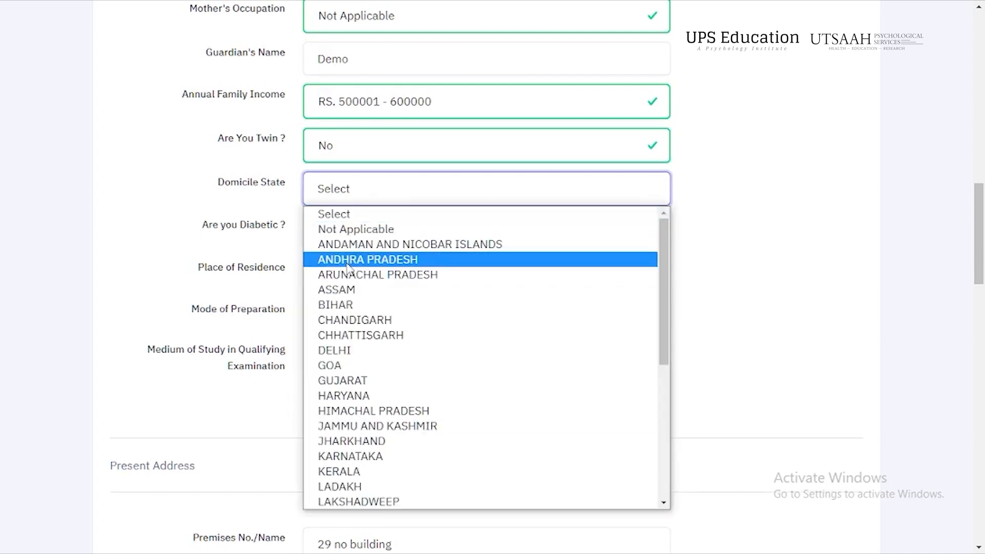
click(340, 347)
scroll(359, 205, down, 2)
click(363, 93)
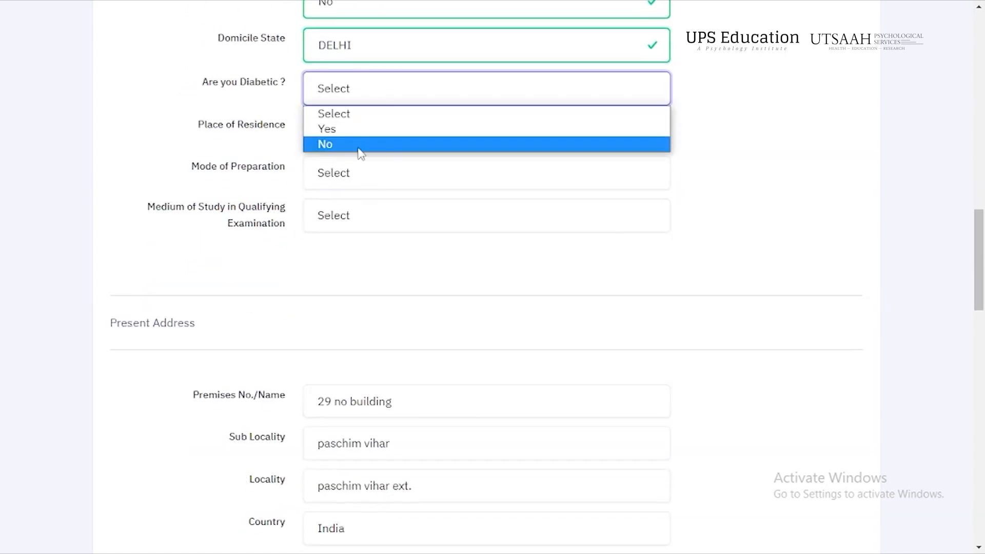
click(358, 145)
Step: Set Place of Residence to Urban and Mode of Preparation to Self
click(358, 138)
click(359, 172)
click(356, 177)
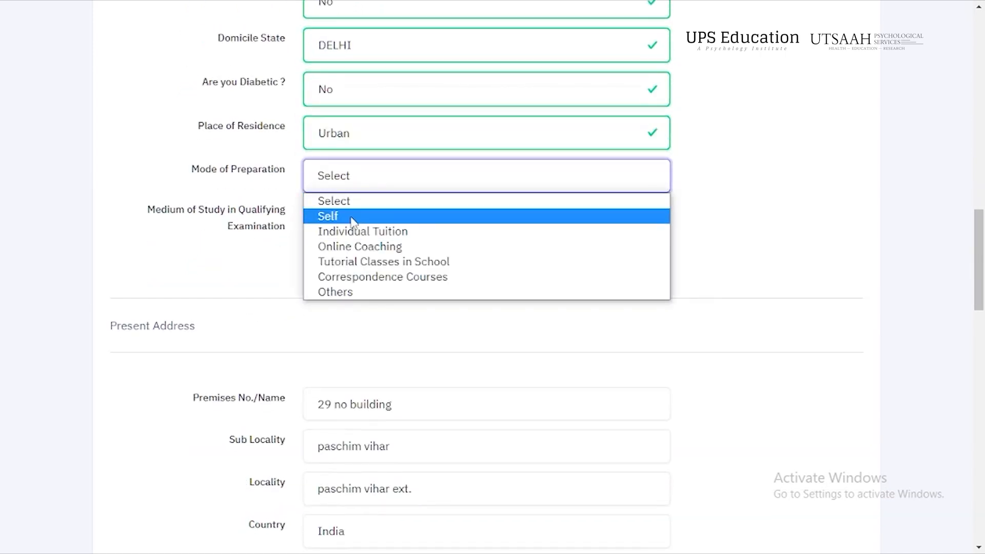
click(358, 216)
Step: Set Medium of Study in Qualifying Examination to English
click(353, 221)
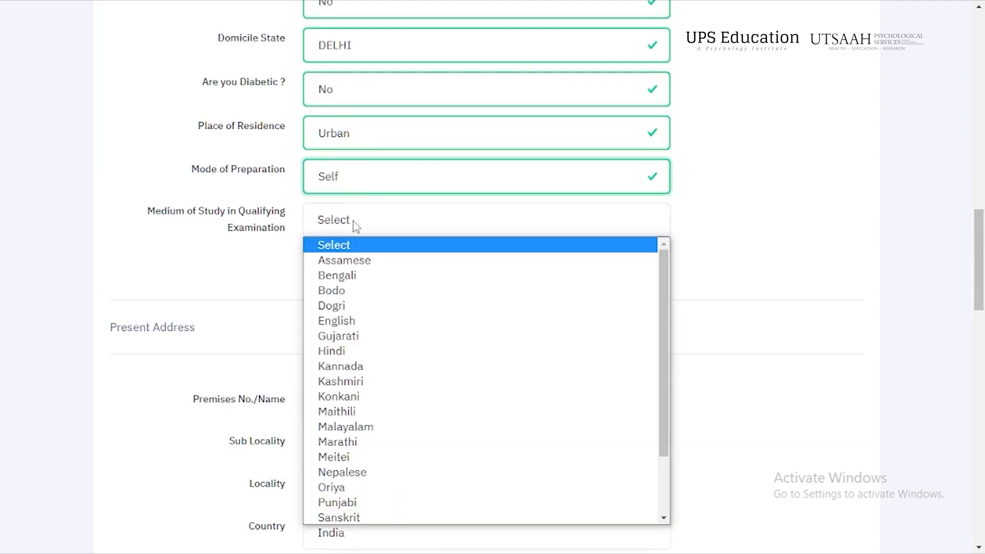
click(337, 320)
scroll(337, 321, down, 15)
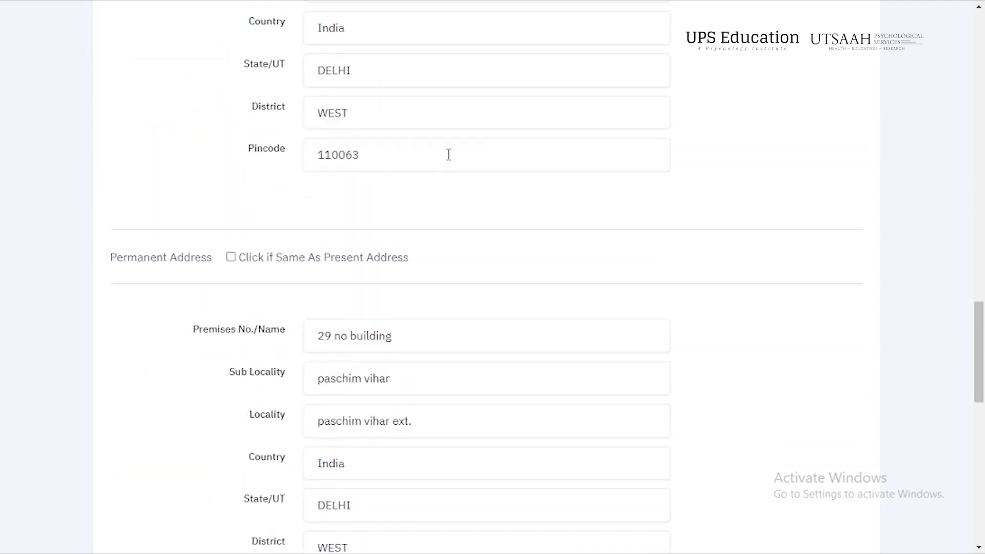
scroll(370, 159, down, 6)
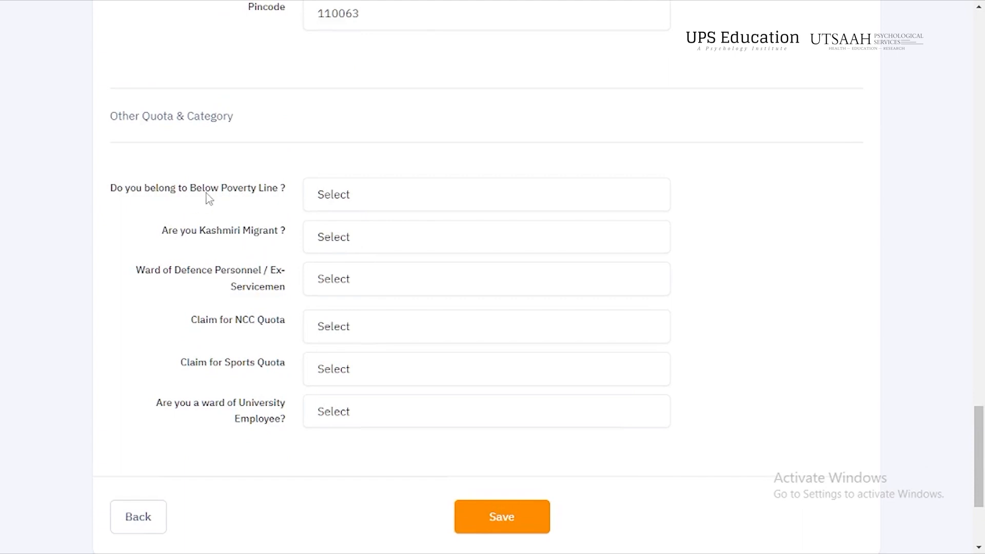
Step: Answer No to all six Other Quota & Category questions, from Below Poverty Line to ward of University Employee
click(389, 202)
click(389, 249)
click(385, 240)
click(380, 293)
click(380, 283)
click(380, 338)
click(369, 330)
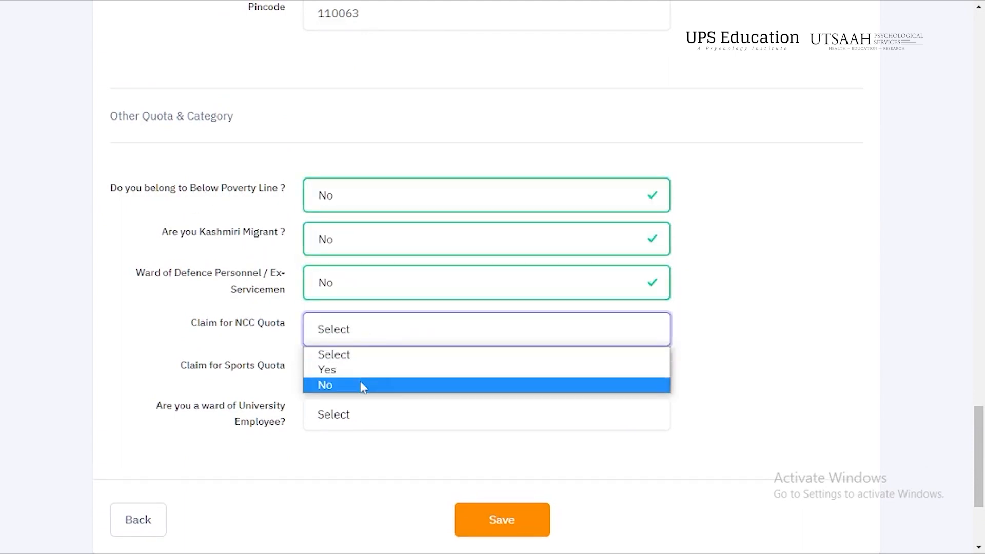
click(363, 383)
click(354, 374)
click(343, 429)
click(340, 418)
click(336, 472)
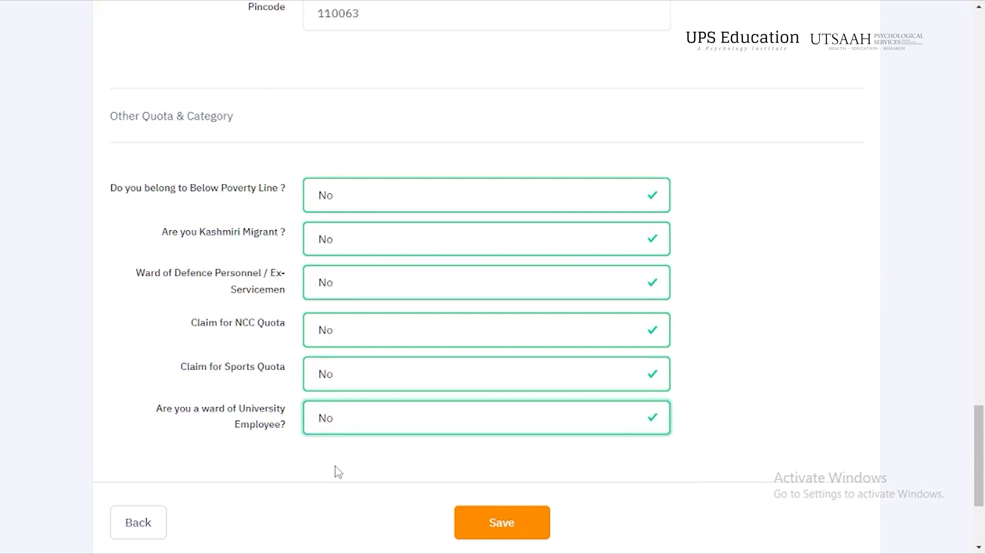
Step: Save the personal details, review the summary and proceed to the next section
scroll(331, 404, down, 3)
click(501, 392)
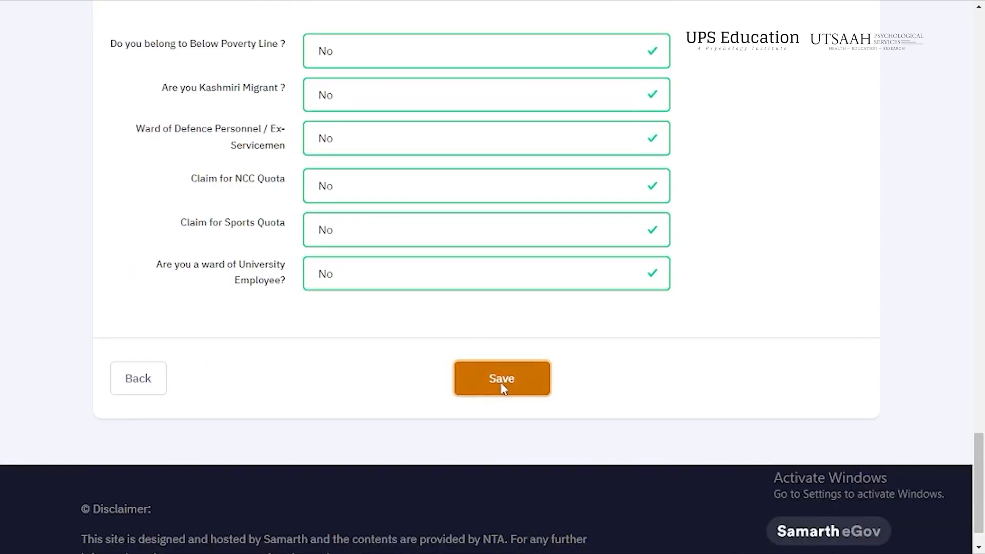
scroll(501, 384, down, 10)
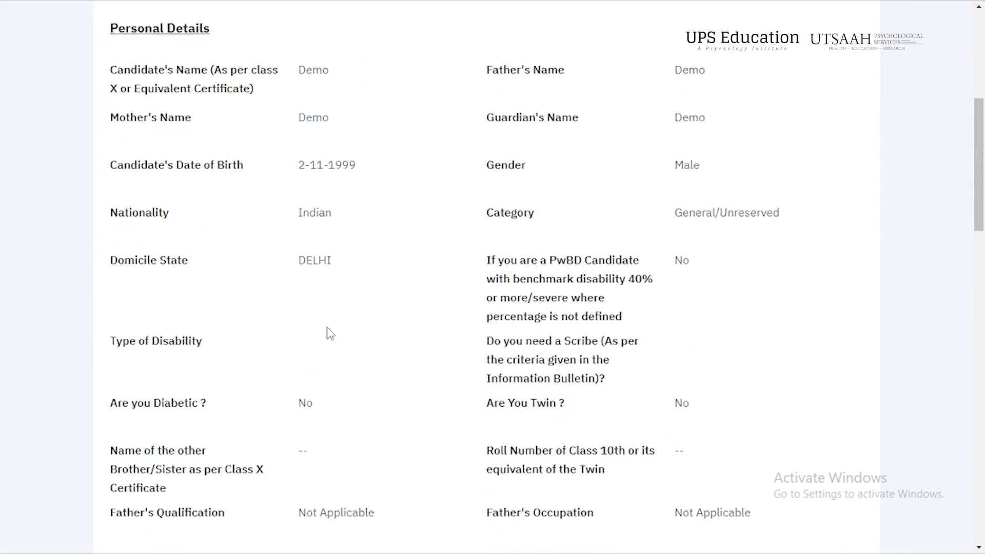
scroll(354, 322, down, 20)
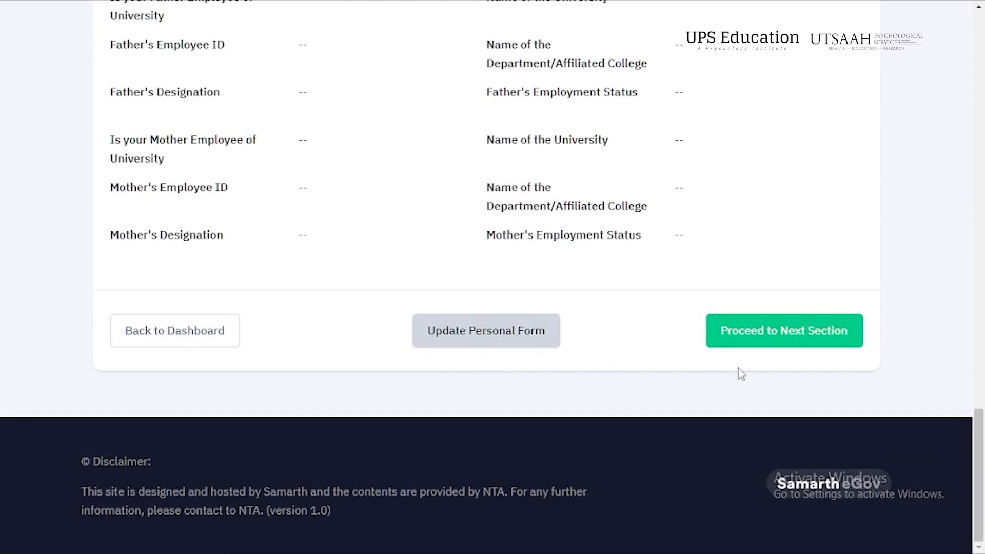
click(773, 340)
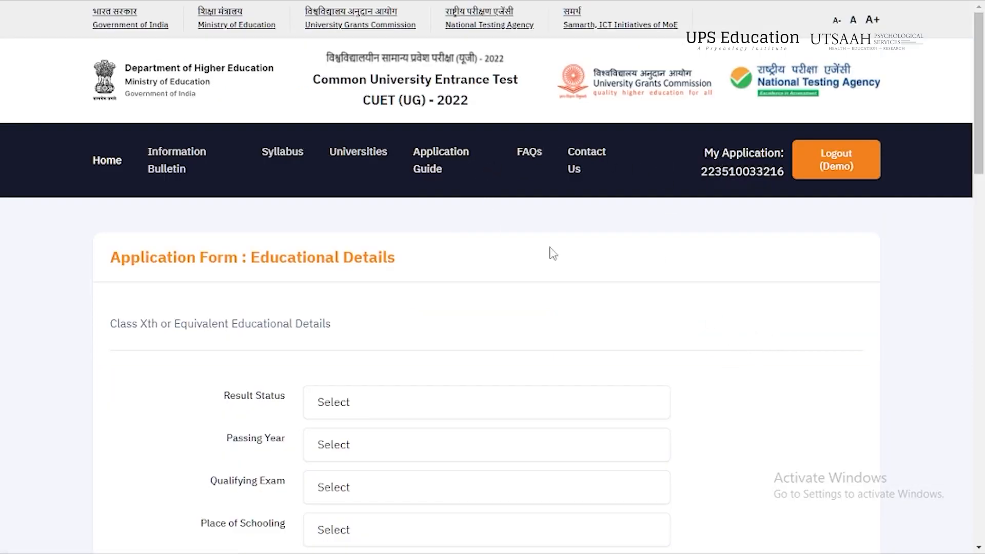
Step: Set the Class Xth Result Status to Passed
scroll(566, 253, down, 2)
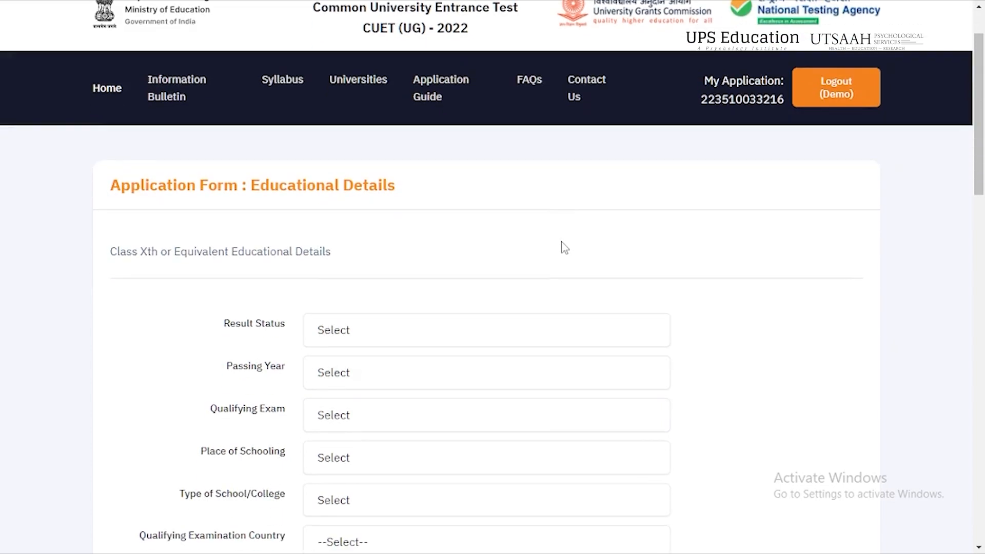
scroll(564, 247, down, 2)
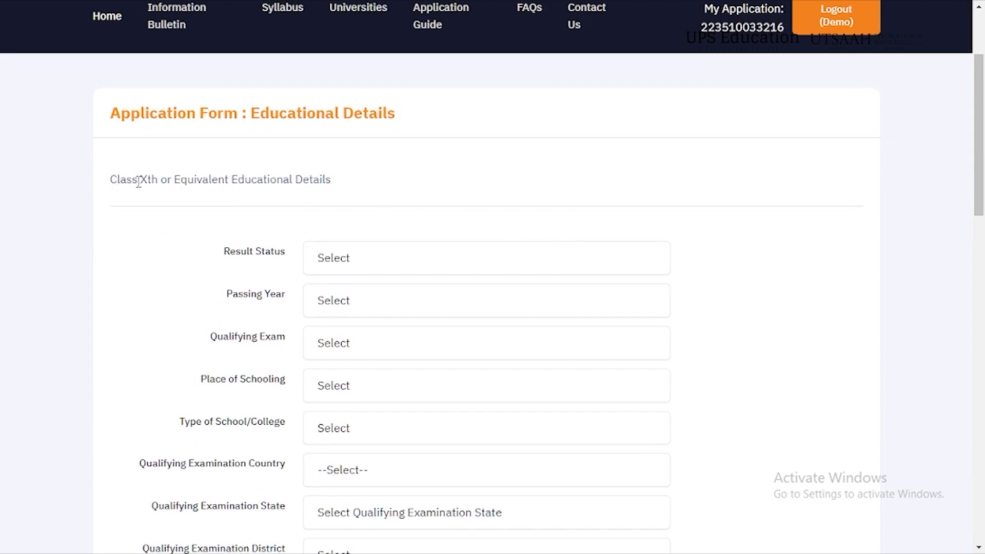
scroll(188, 187, down, 2)
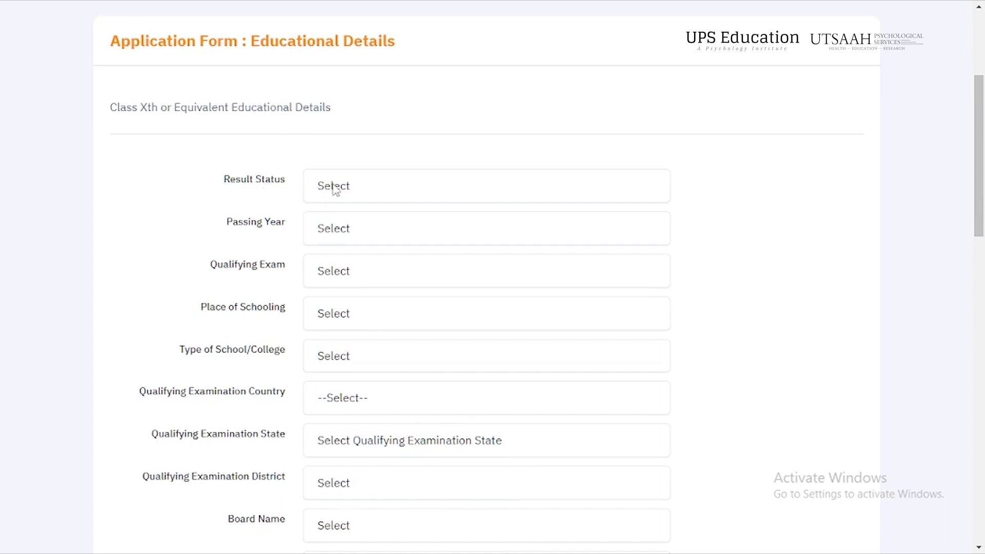
click(368, 192)
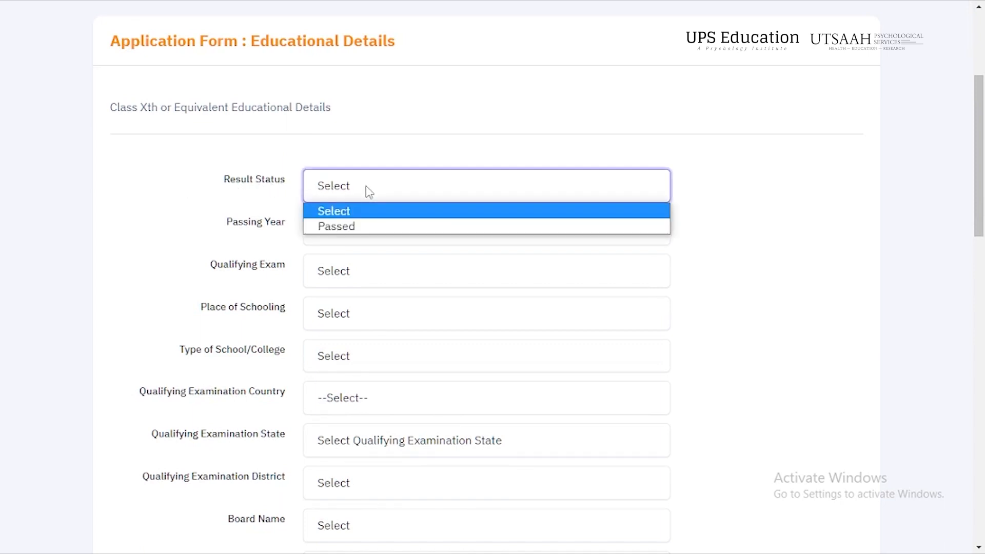
click(365, 229)
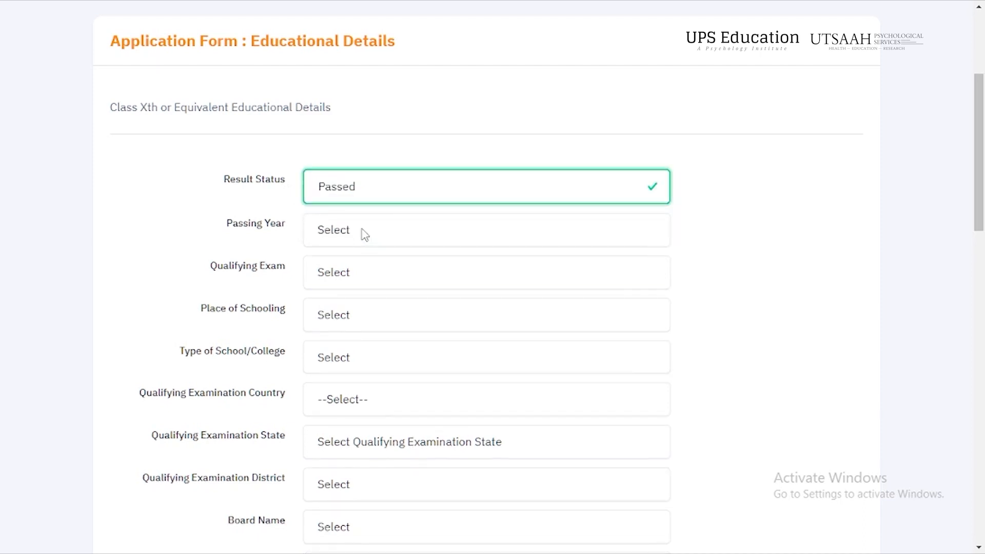
Step: Set the Class Xth Passing Year to 2020 and Qualifying Exam to 10th or Equivalent
scroll(365, 234, down, 1)
click(363, 167)
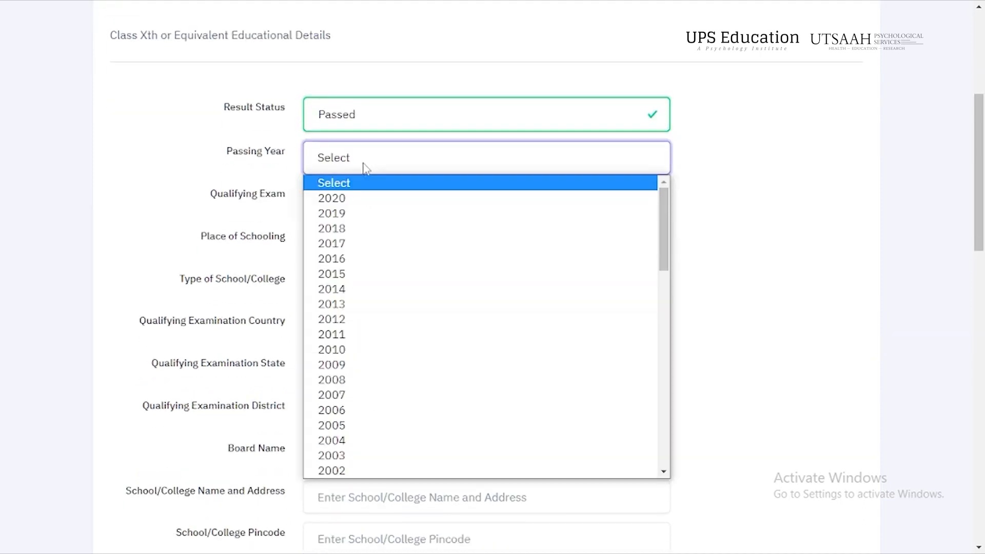
click(362, 200)
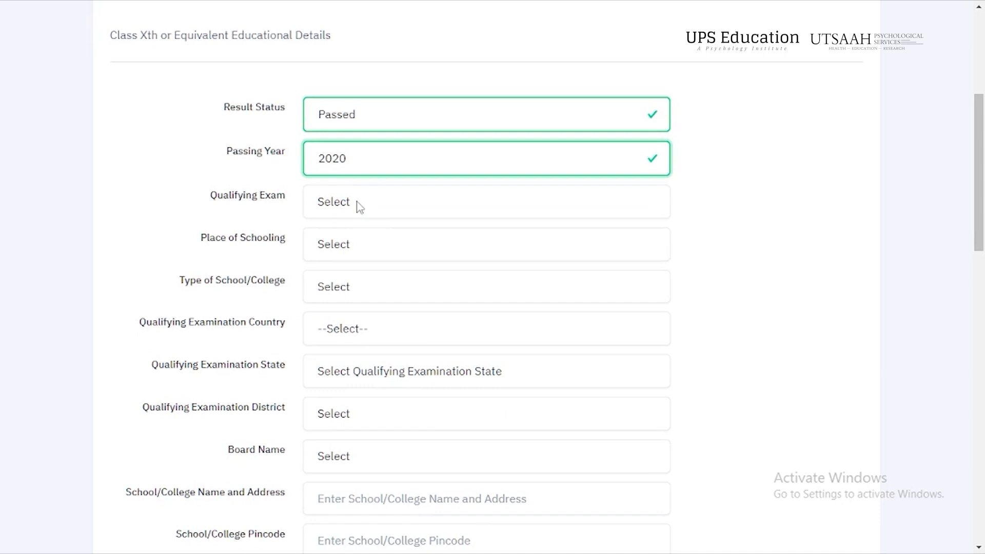
click(360, 206)
click(366, 244)
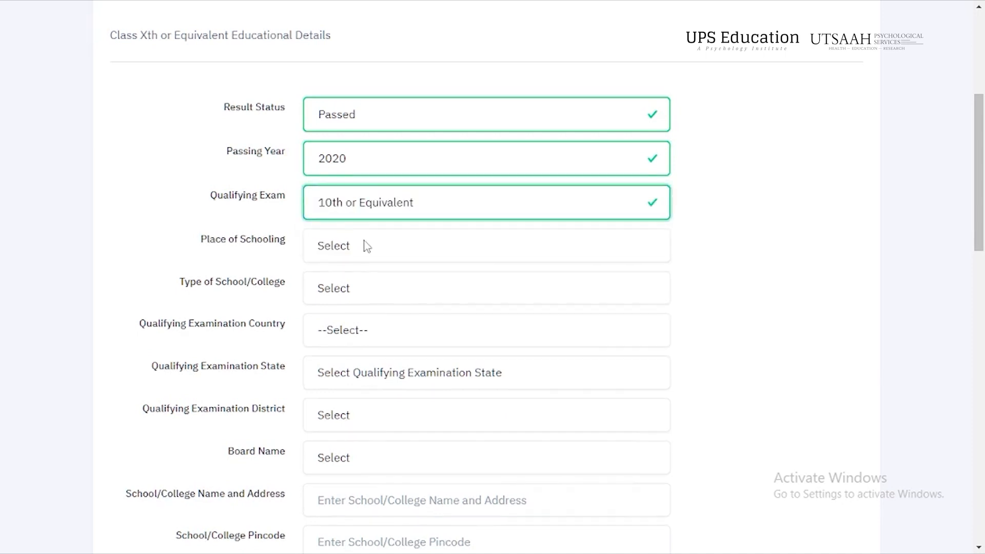
Step: Set Place of Schooling to Urban and Type of School/College to Government School
scroll(365, 244, down, 1)
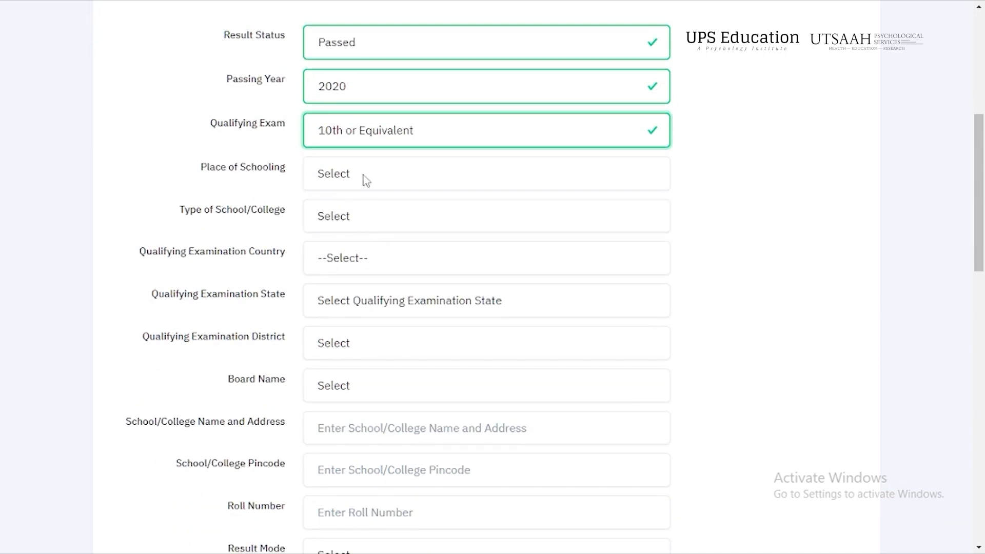
click(366, 181)
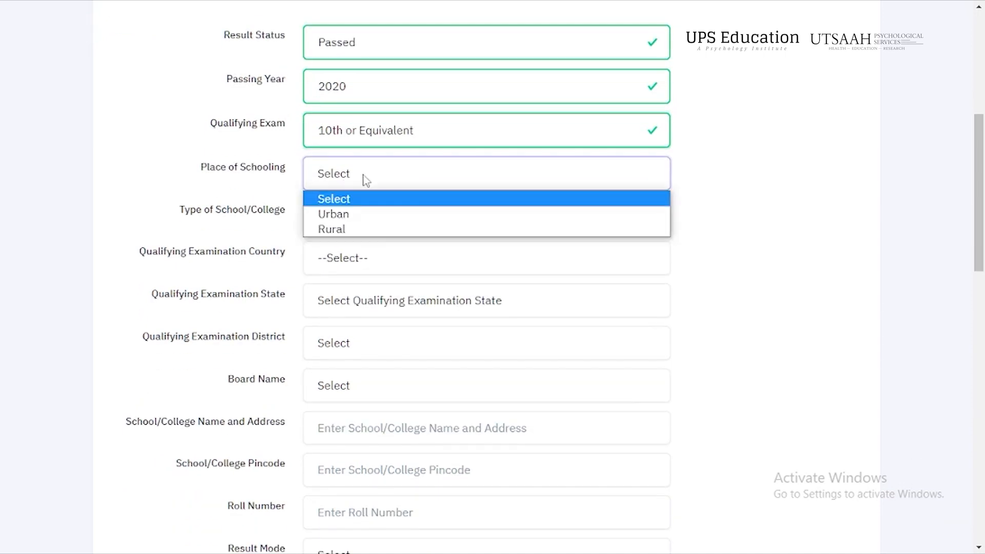
click(368, 215)
scroll(368, 219, down, 1)
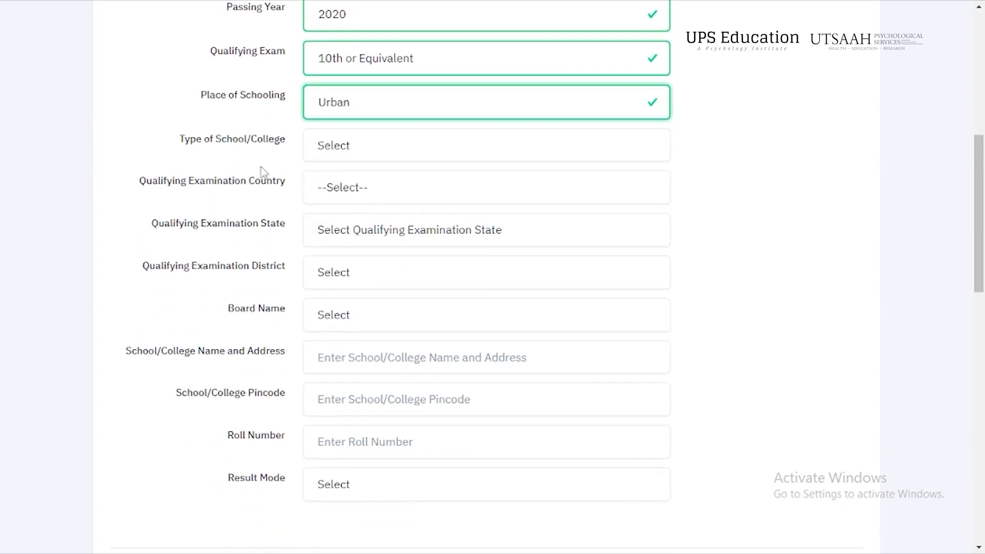
click(343, 152)
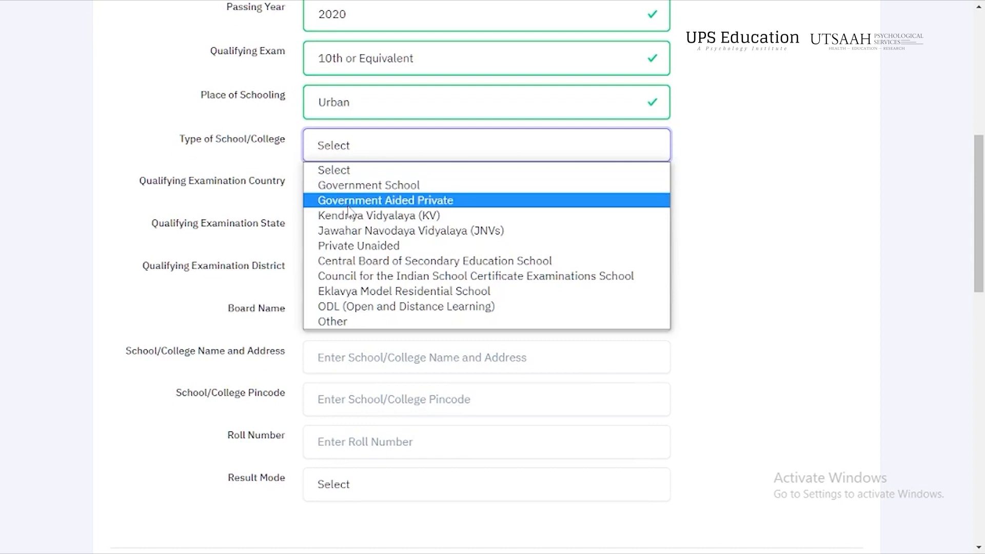
click(368, 185)
Step: Set Qualifying Examination Country to India and Qualifying Examination State to DELHI
scroll(296, 189, down, 2)
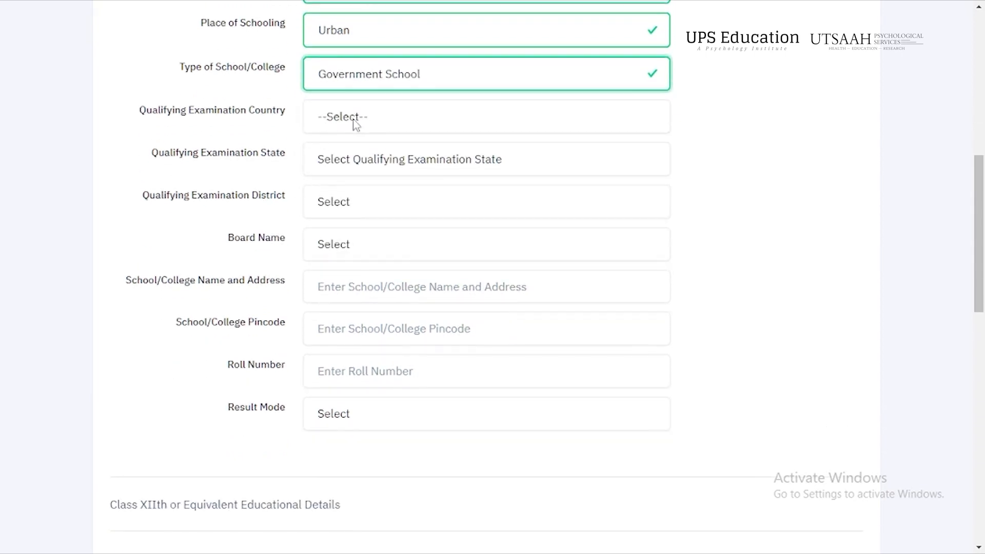
click(359, 121)
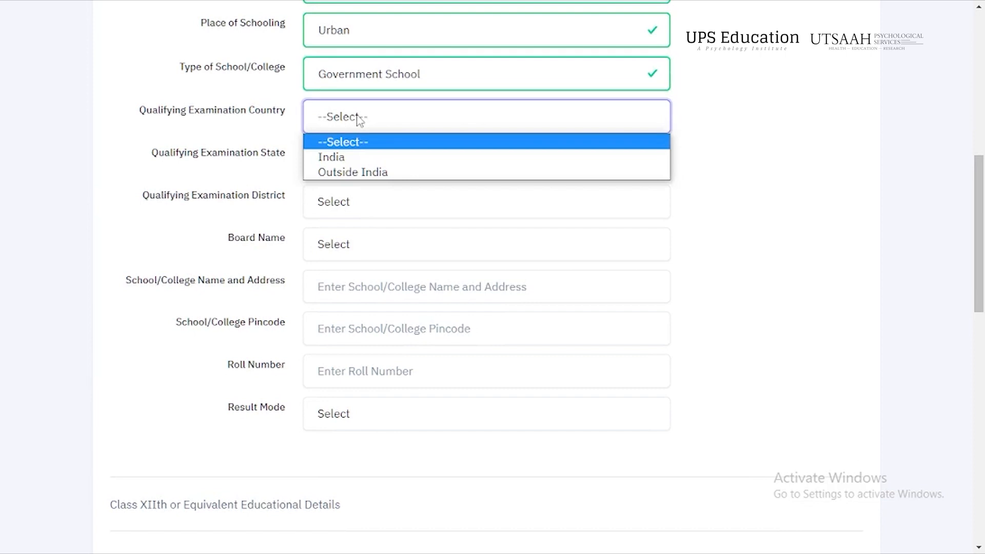
click(357, 158)
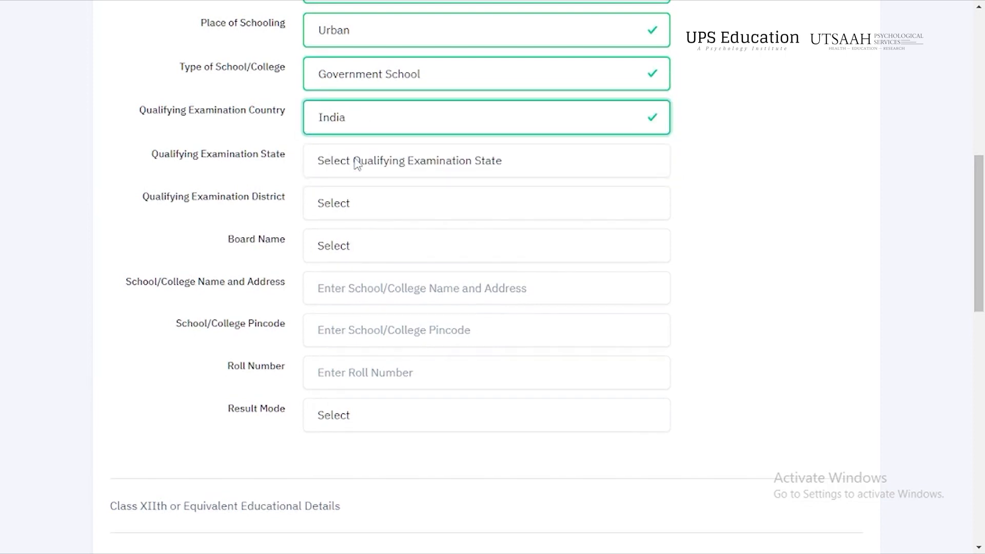
click(360, 165)
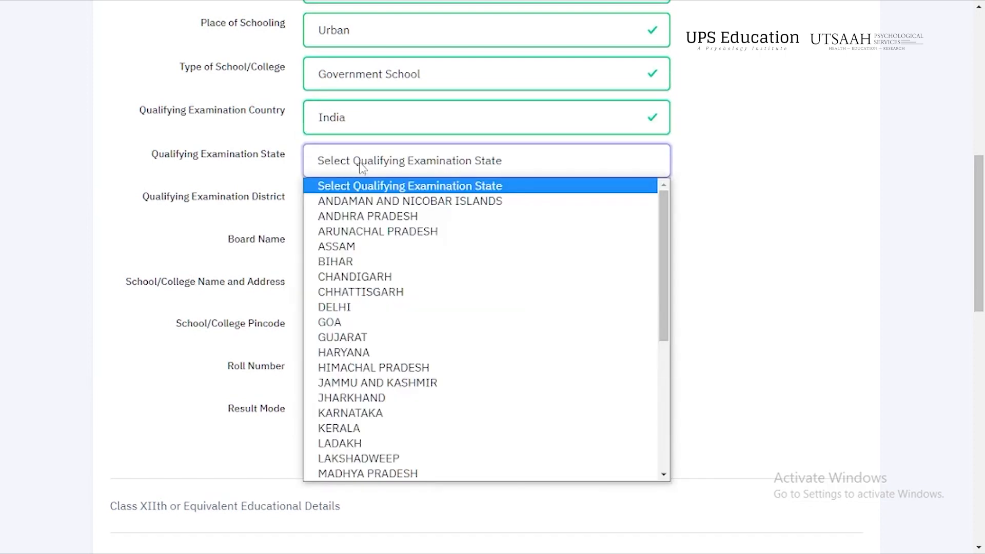
click(334, 307)
Step: Set Qualifying Examination District to SOUTH WEST
scroll(323, 257, down, 1)
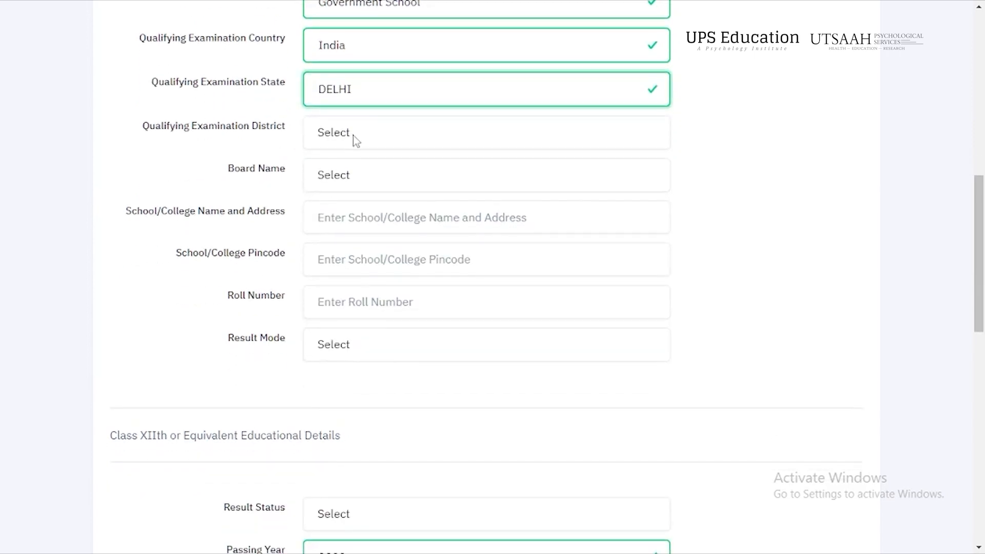
click(356, 139)
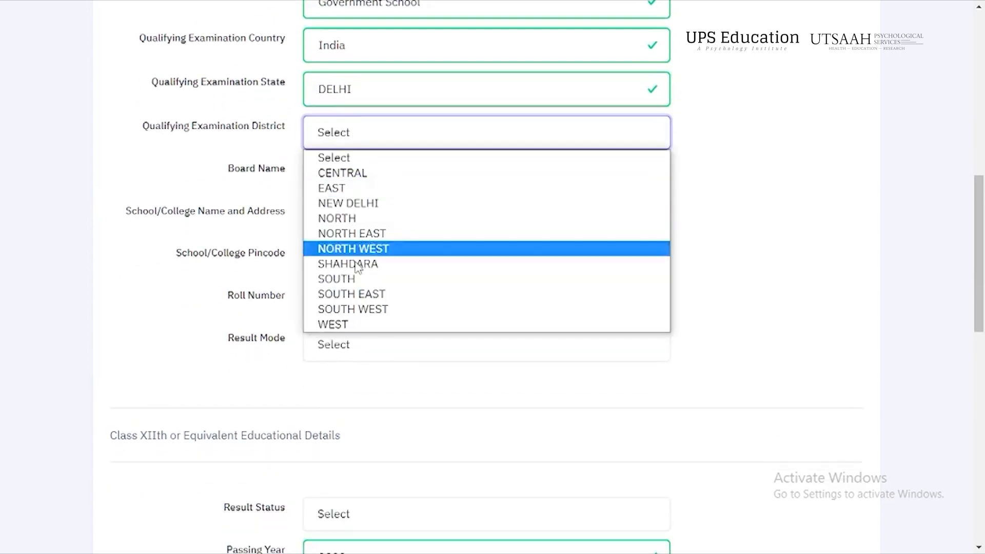
click(361, 310)
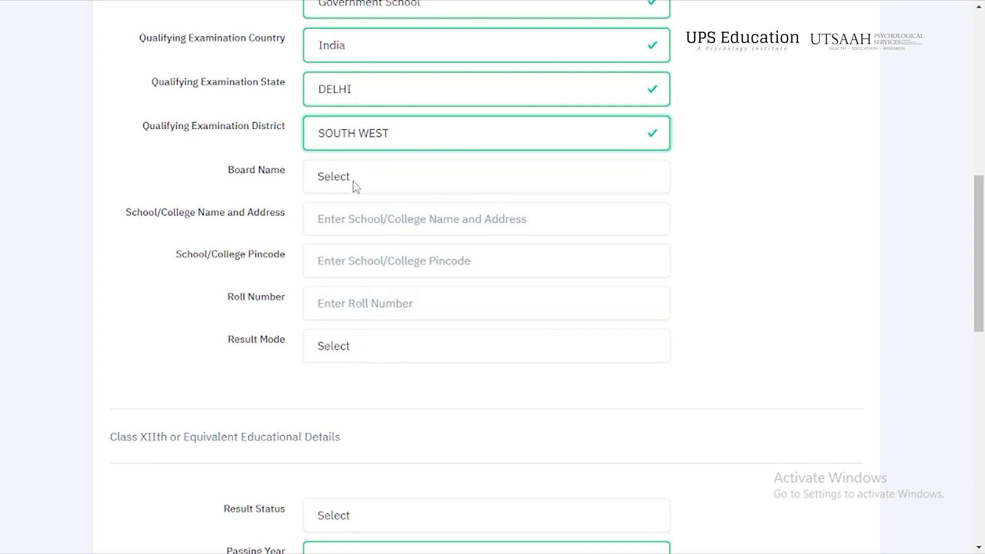
Step: Set the Board Name to CENTRAL BOARD OF SECONDARY EDUCATION
click(354, 185)
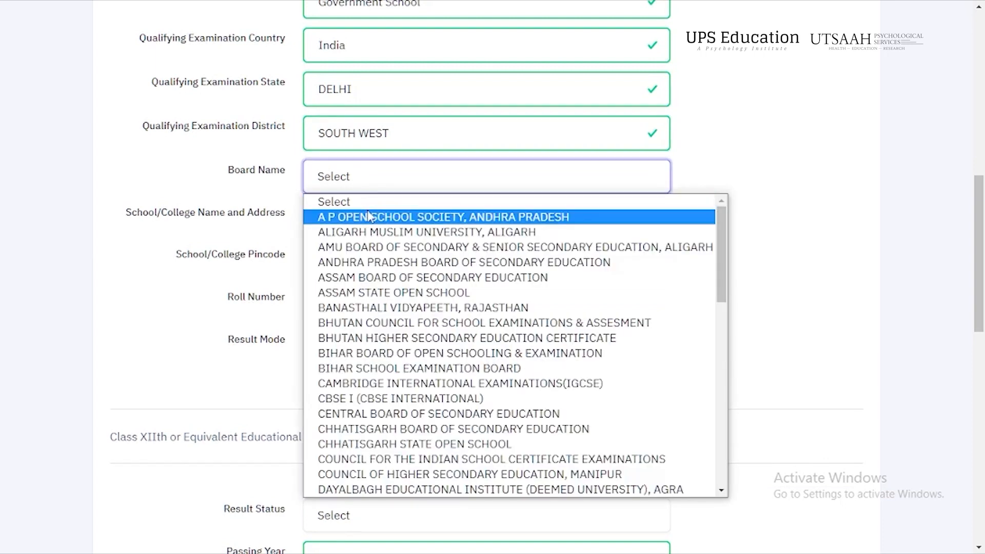
scroll(368, 256, down, 5)
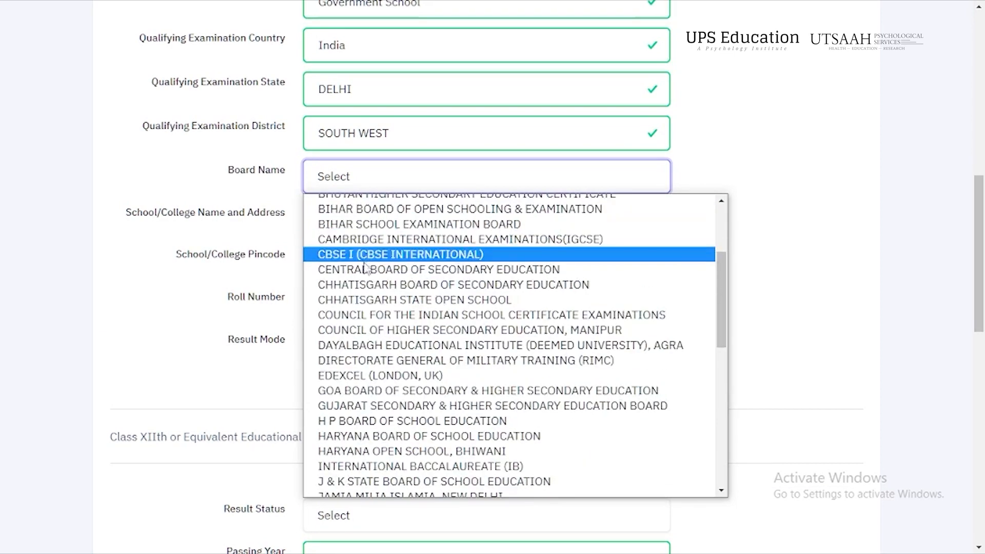
scroll(367, 271, down, 1)
scroll(368, 270, up, 6)
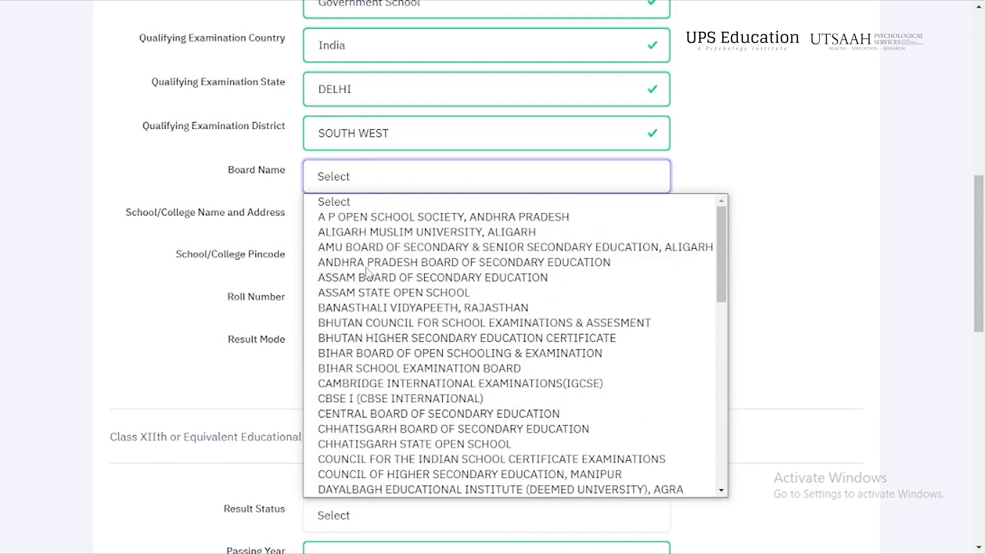
scroll(370, 266, down, 3)
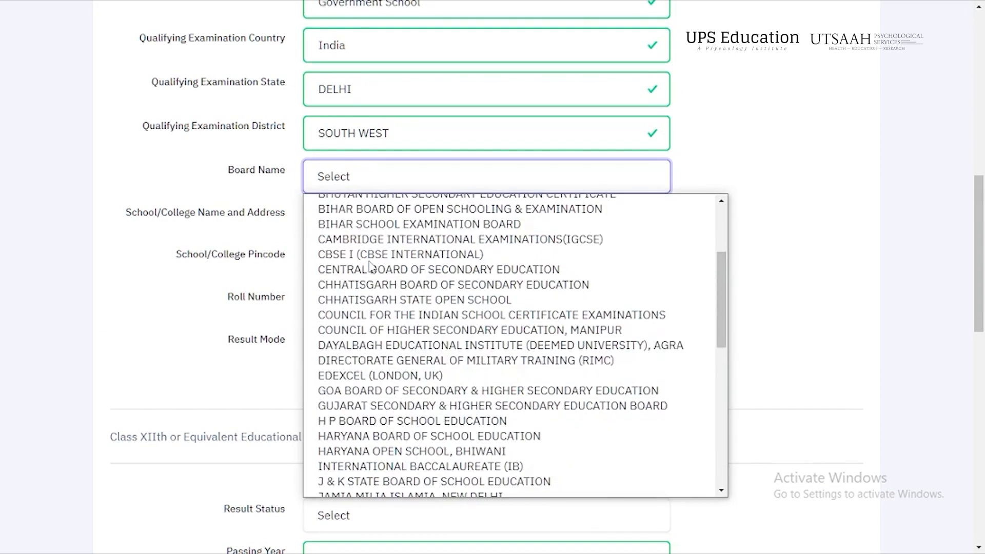
scroll(371, 266, up, 3)
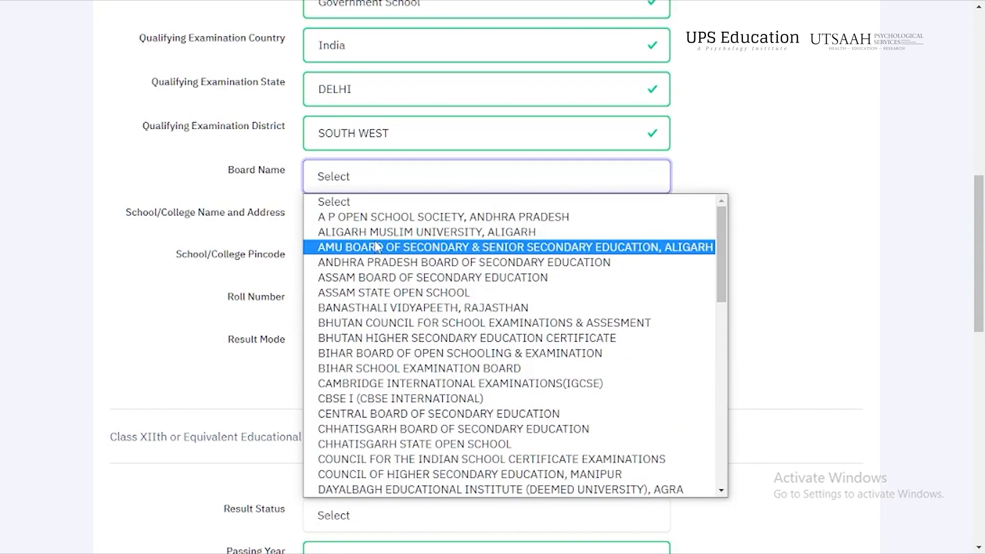
scroll(373, 274, down, 3)
scroll(373, 274, down, 9)
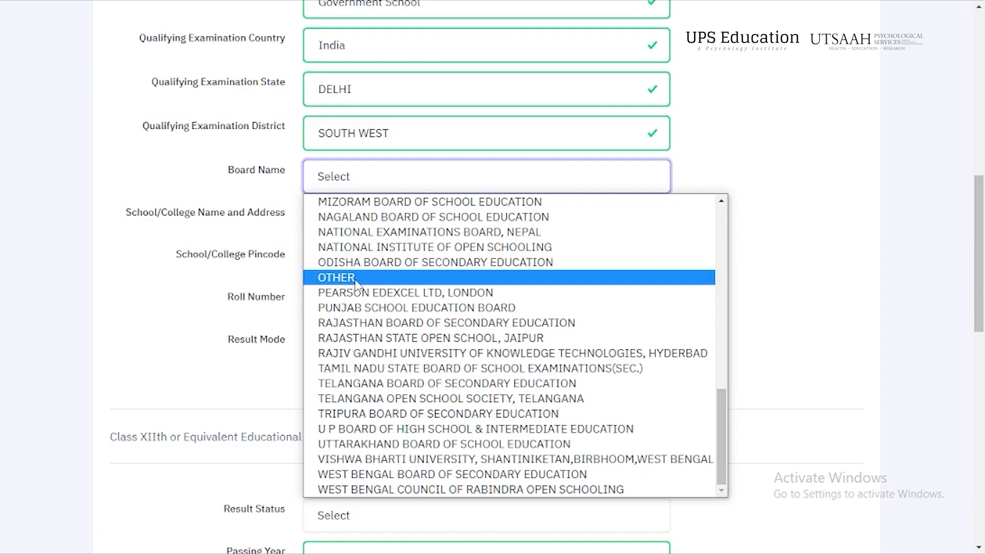
scroll(362, 283, up, 6)
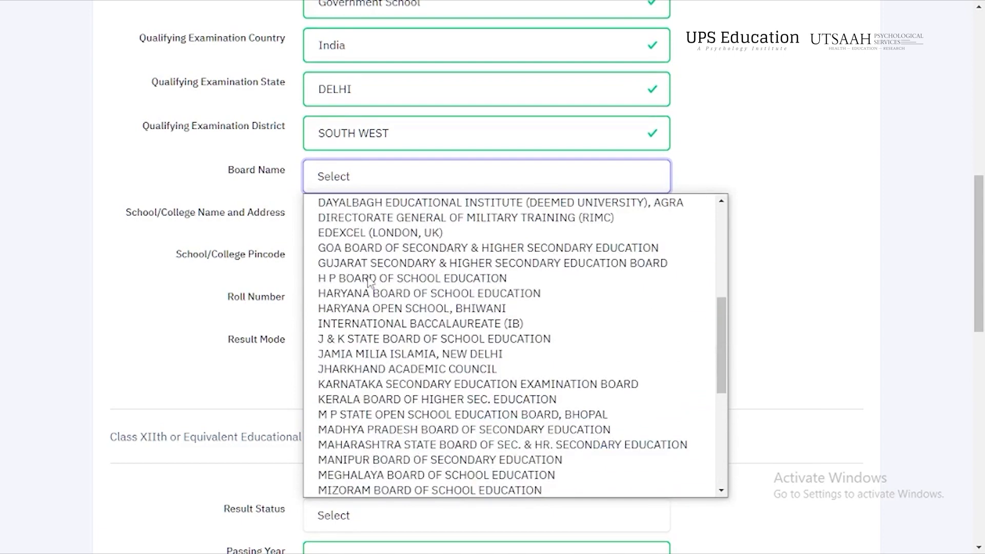
scroll(368, 282, up, 6)
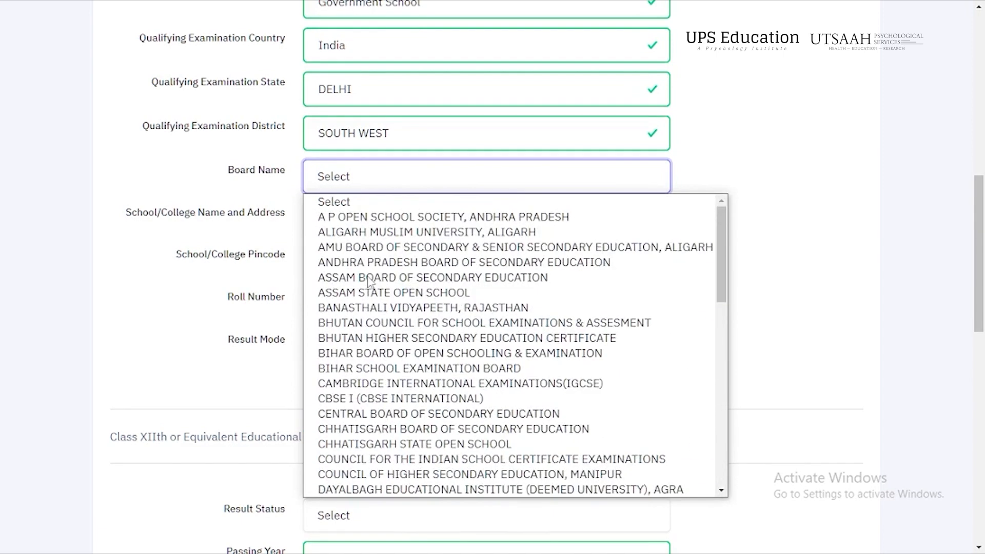
scroll(370, 282, down, 3)
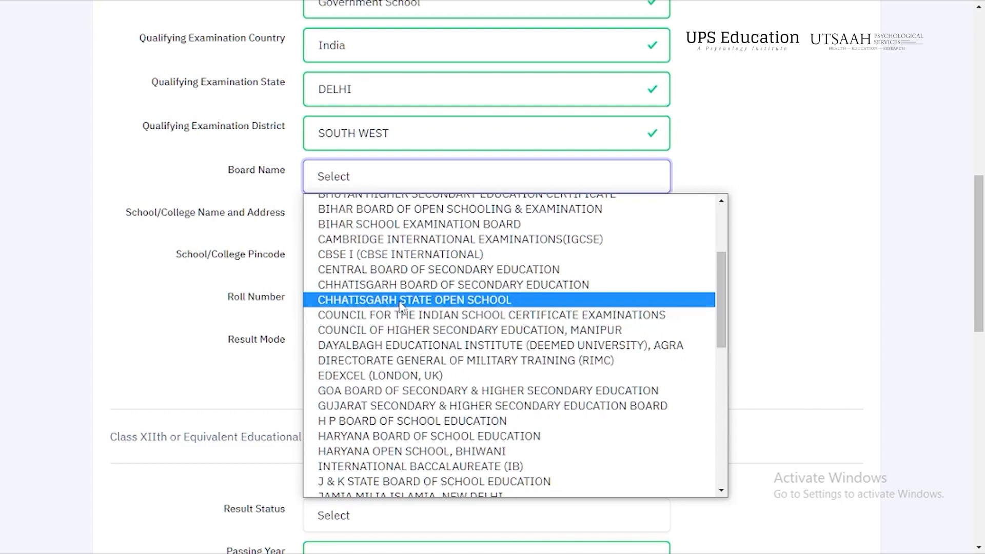
scroll(397, 308, up, 3)
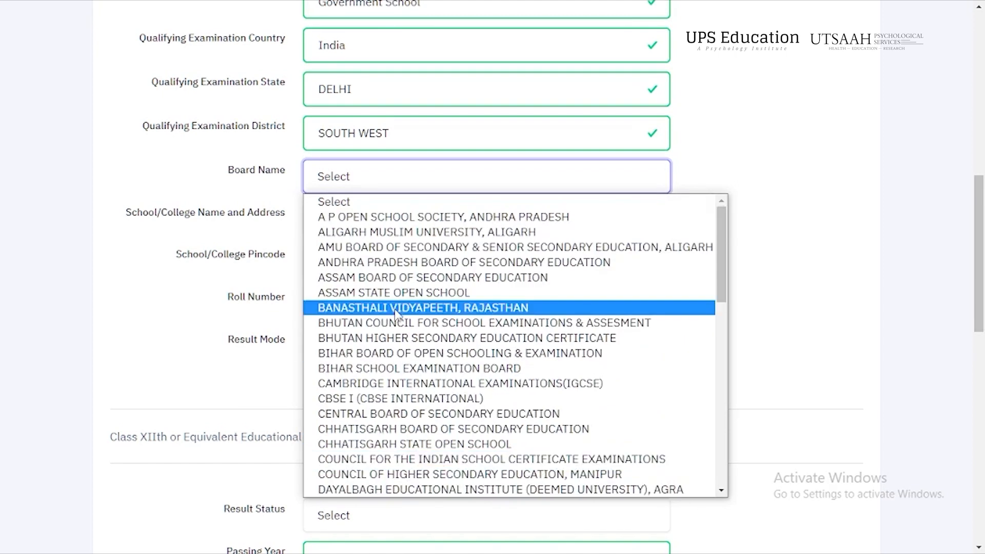
scroll(396, 313, down, 3)
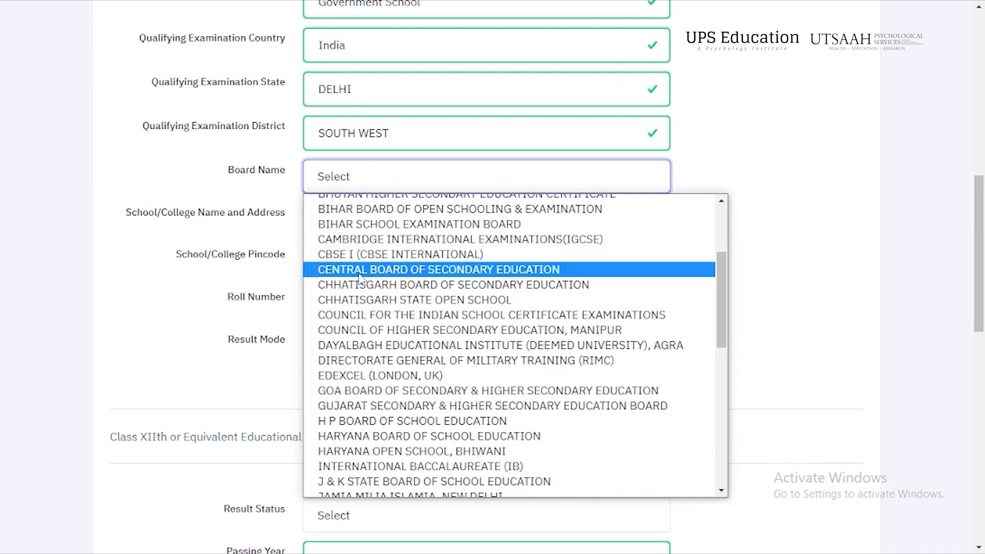
click(410, 270)
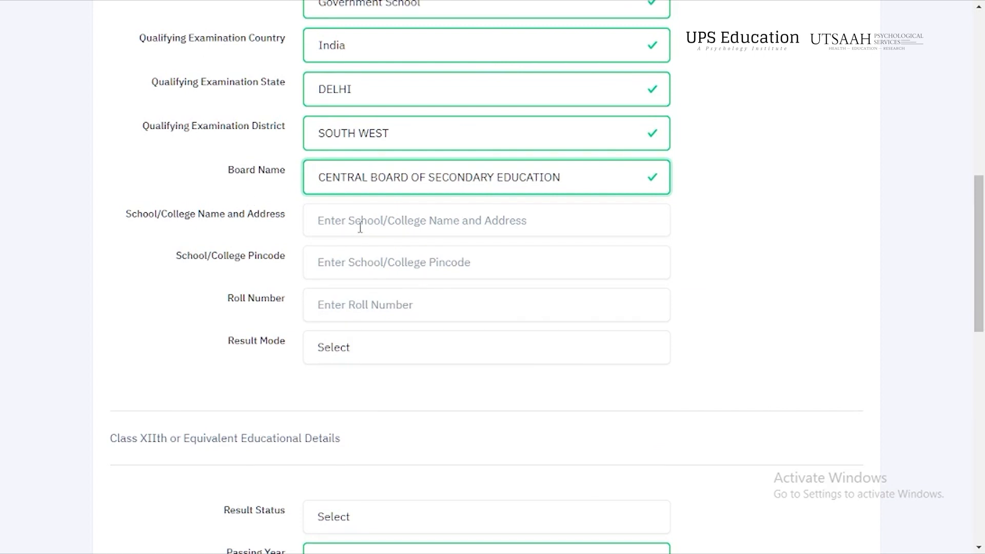
scroll(358, 223, down, 1)
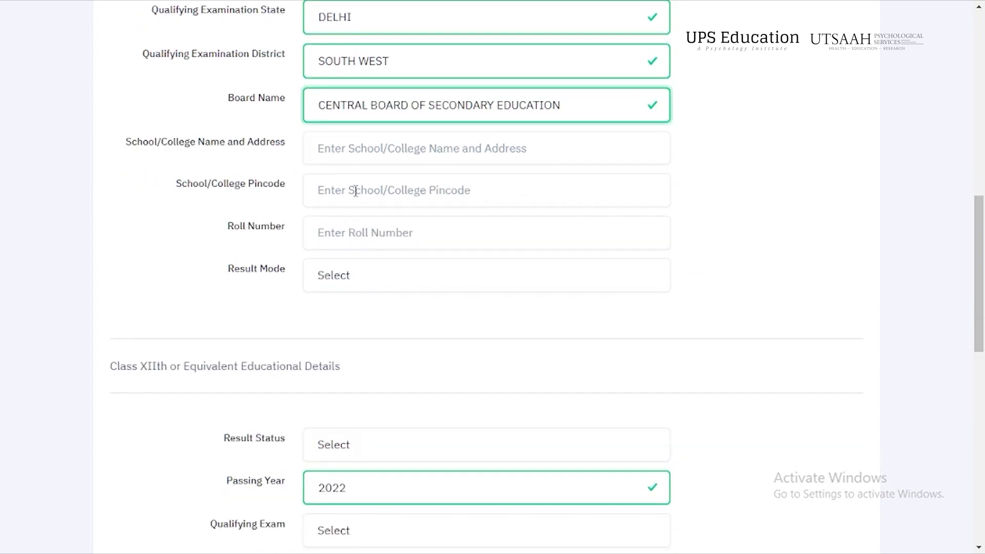
click(356, 152)
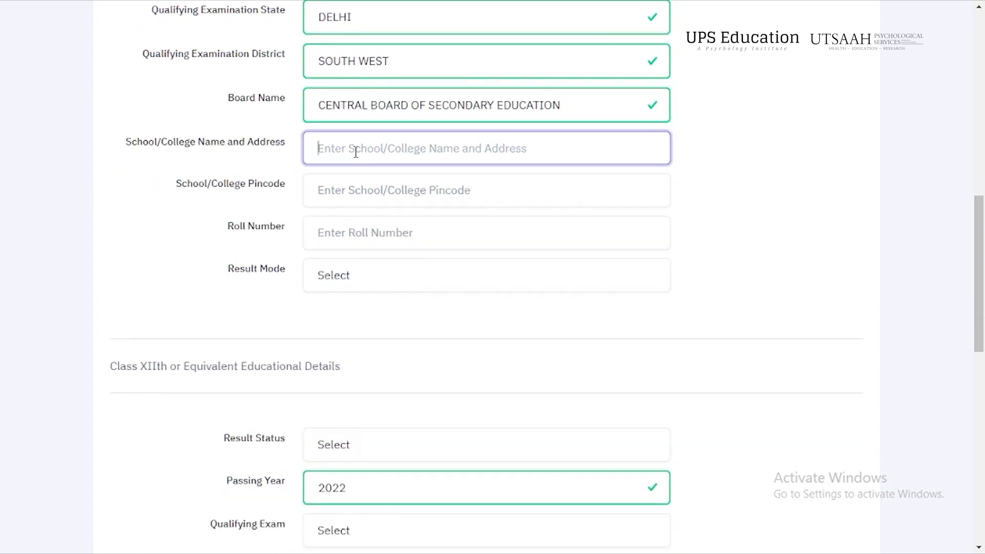
text(SBV Pach)
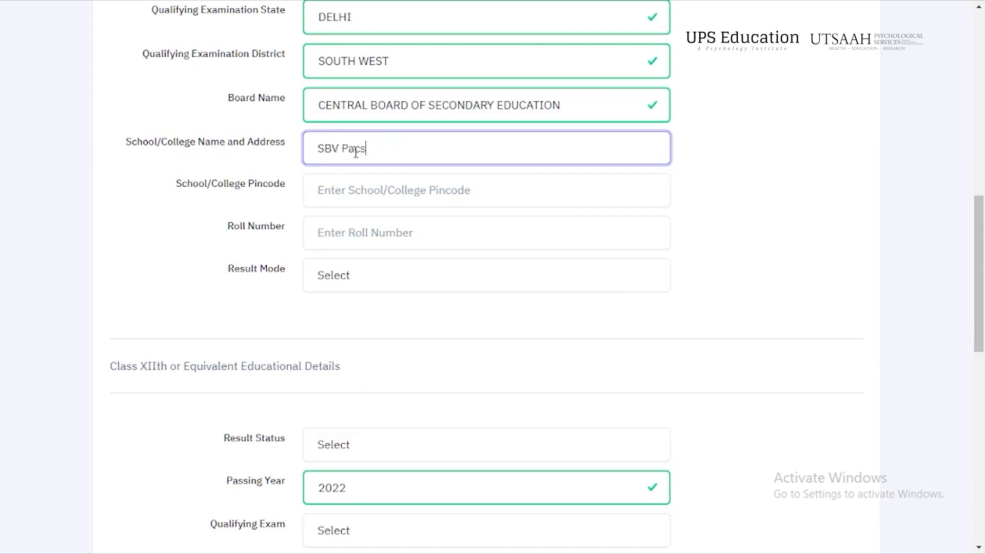
key(BackSpace)
key(BackSpace)
text(schim vihar)
Step: Set the School/College Pincode to 110063 and fill in the student's roll number
scroll(305, 176, down, 2)
click(333, 112)
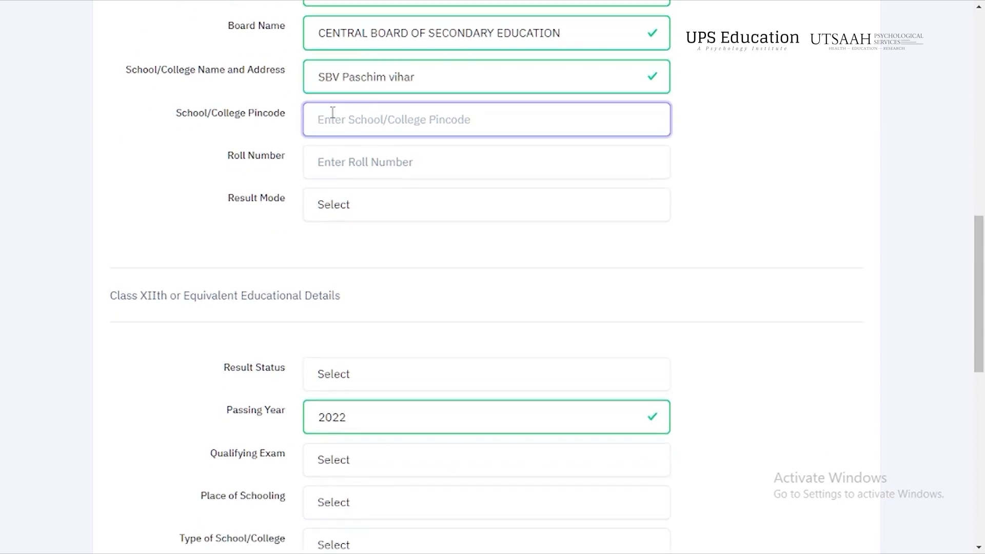
text(110063)
click(337, 164)
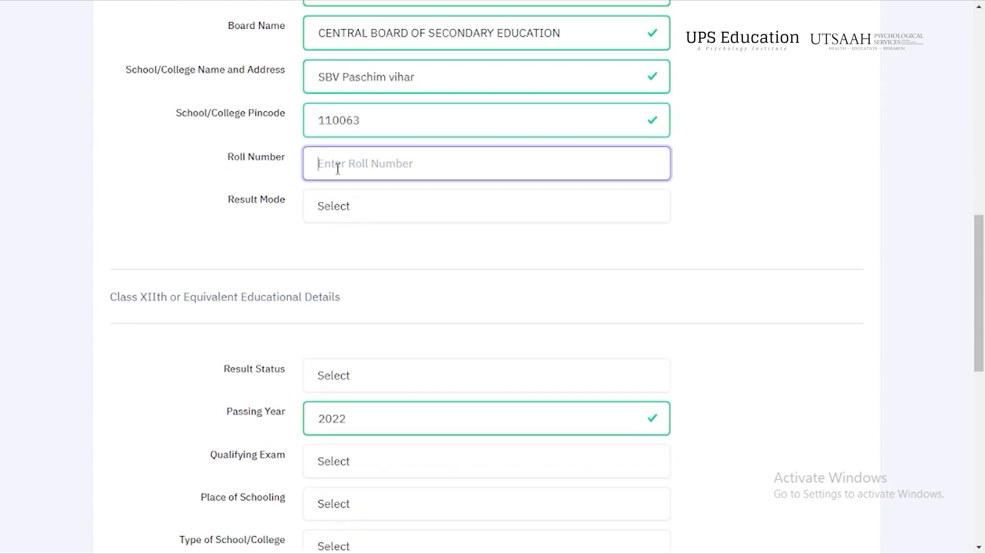
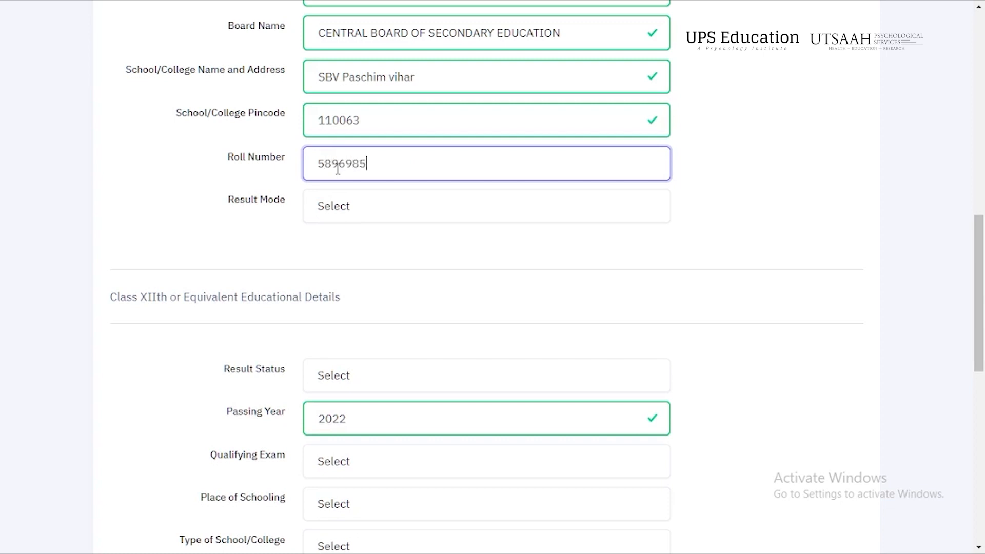
Step: Set the Result Mode to Grade and the Maximum Grade Point to 10.00
click(334, 215)
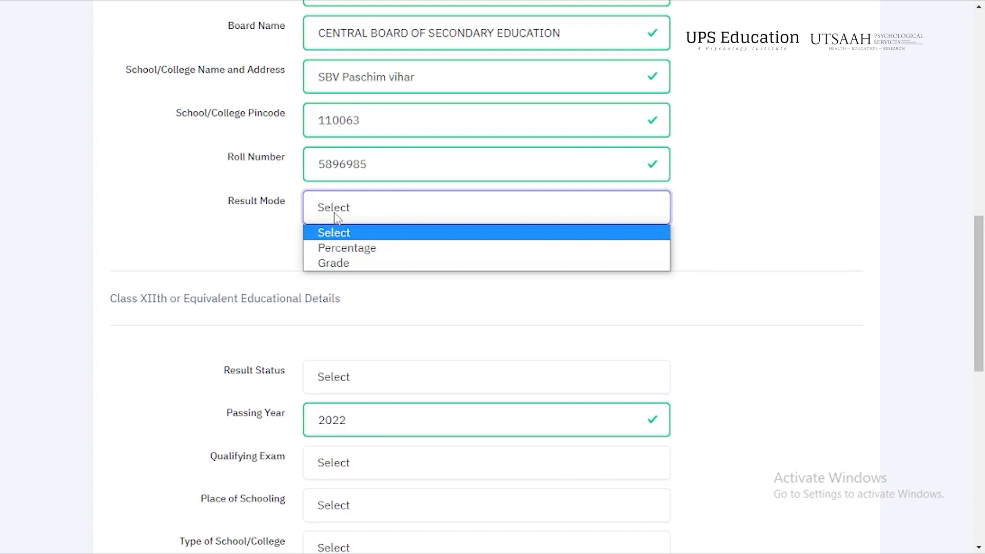
click(387, 263)
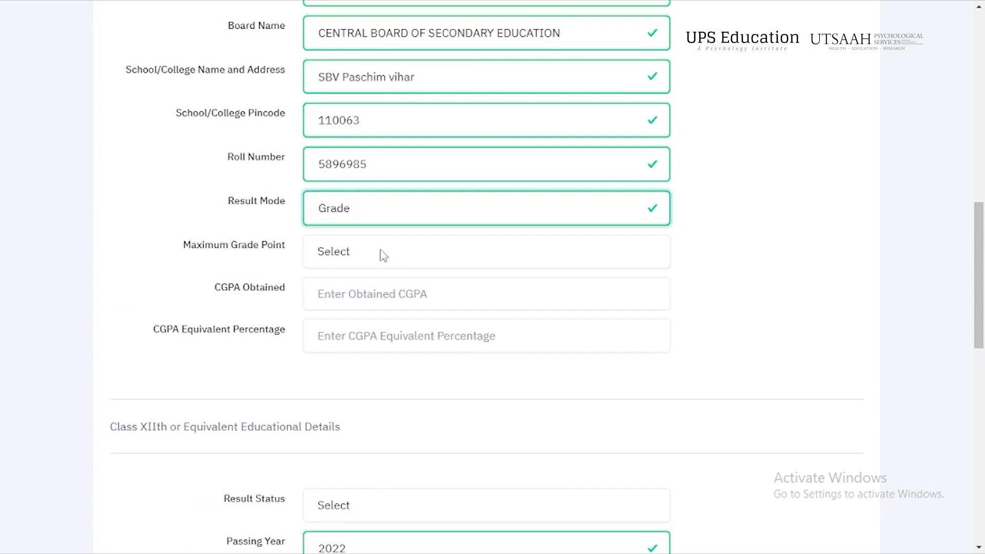
scroll(385, 231, down, 1)
click(390, 188)
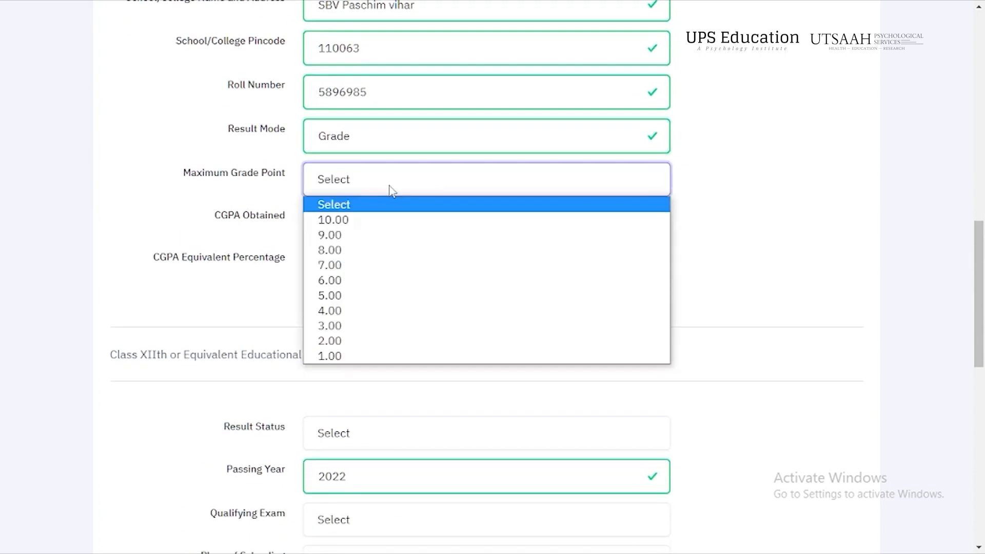
click(399, 222)
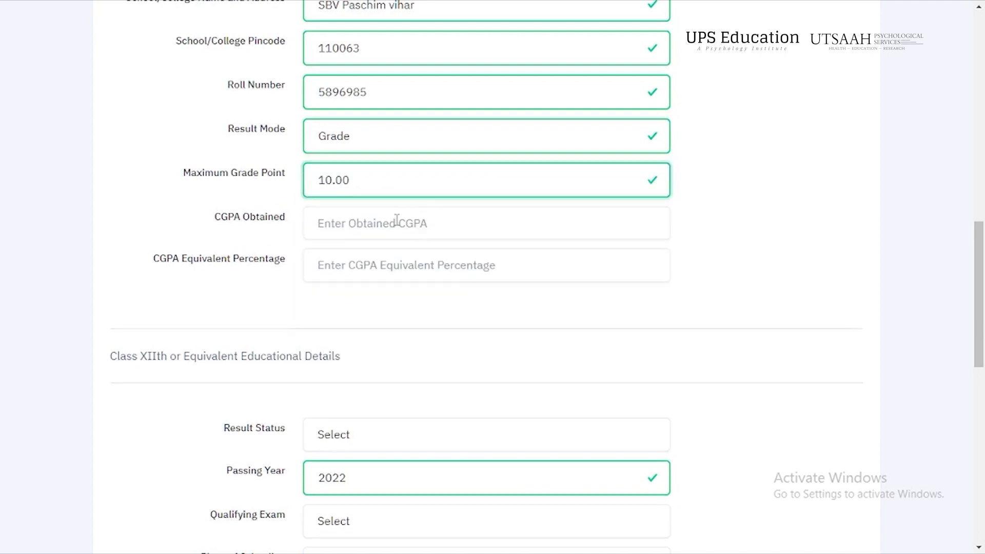
Step: Enter 8.6 as the CGPA Obtained
click(392, 226)
text(8.6)
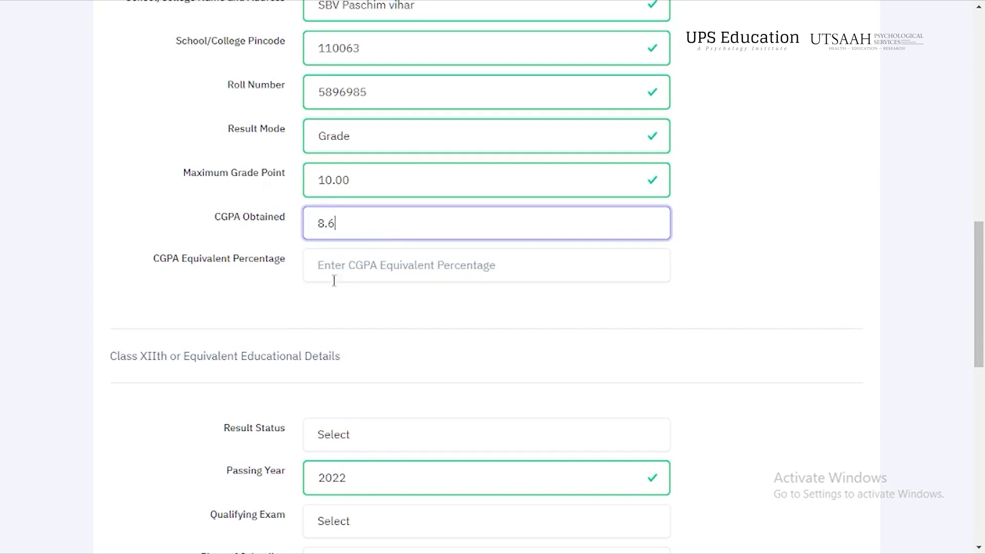
click(299, 286)
scroll(308, 260, down, 2)
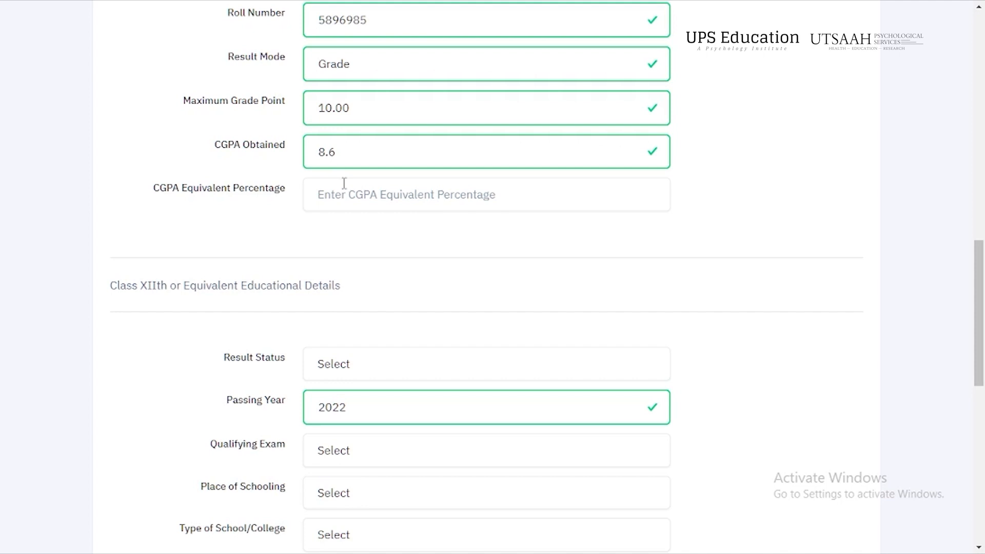
Step: Enter 81.7 as the CGPA Equivalent Percentage for Class X
click(332, 193)
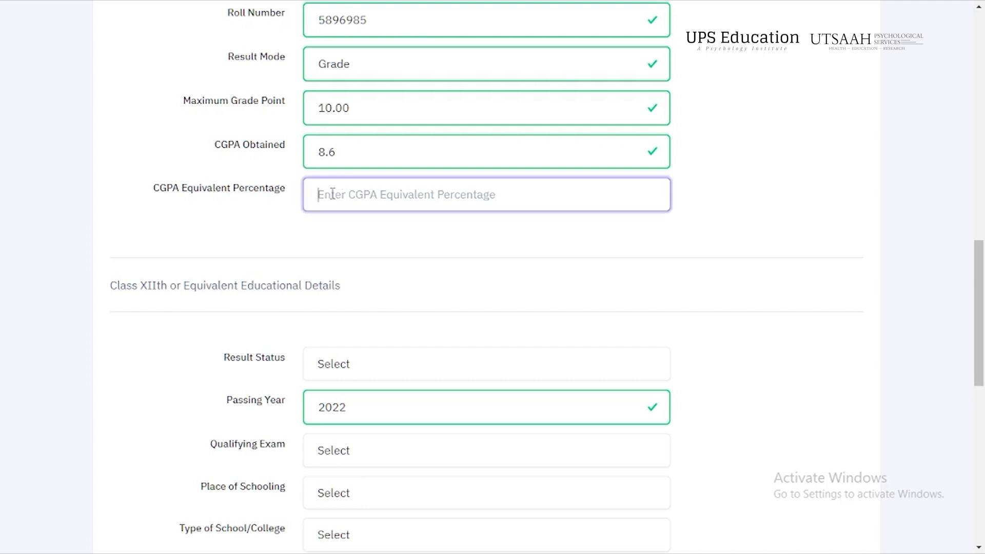
text(81)
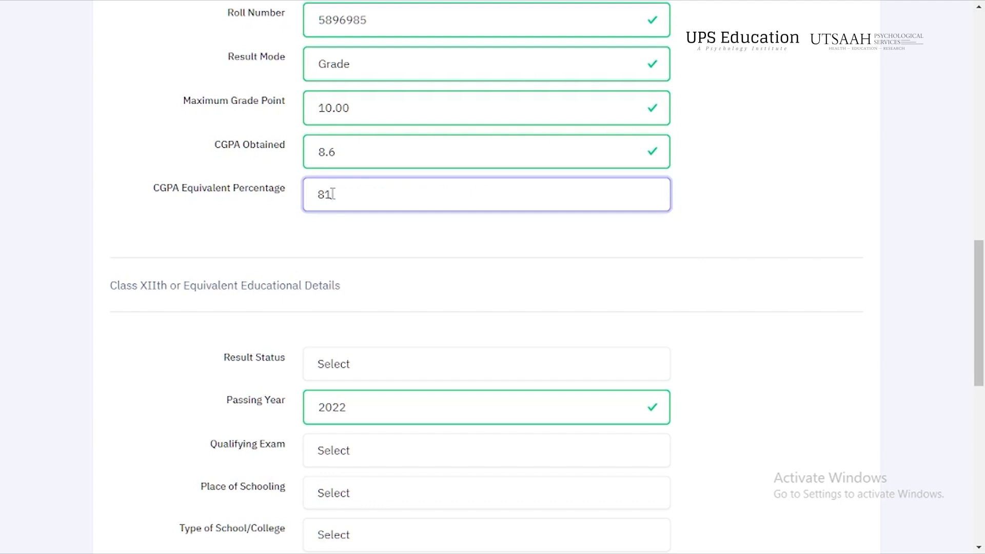
text(.7)
Step: Set the Class XII Result Status to Appearing and the Qualifying Exam to 12th or Equivalent
scroll(333, 194, down, 3)
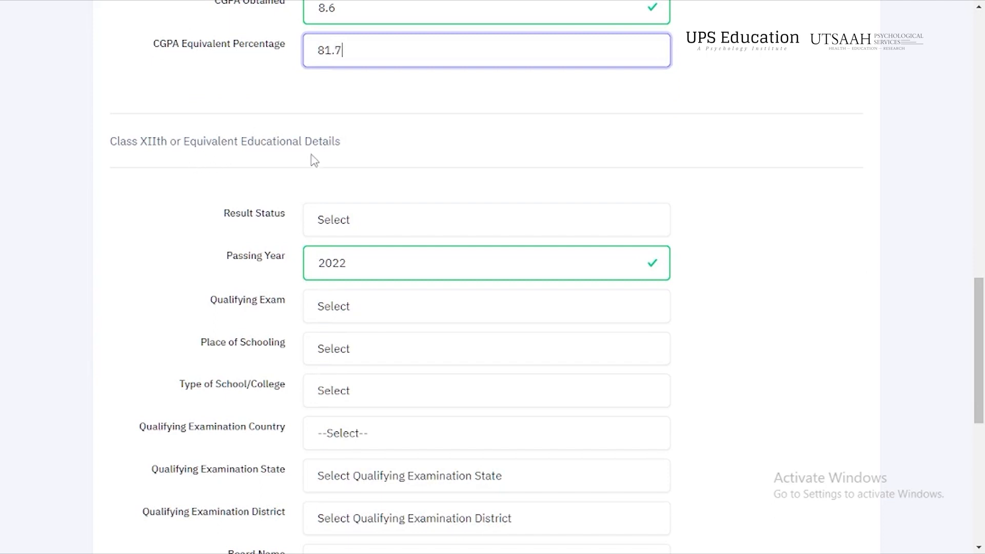
scroll(303, 149, down, 1)
click(361, 149)
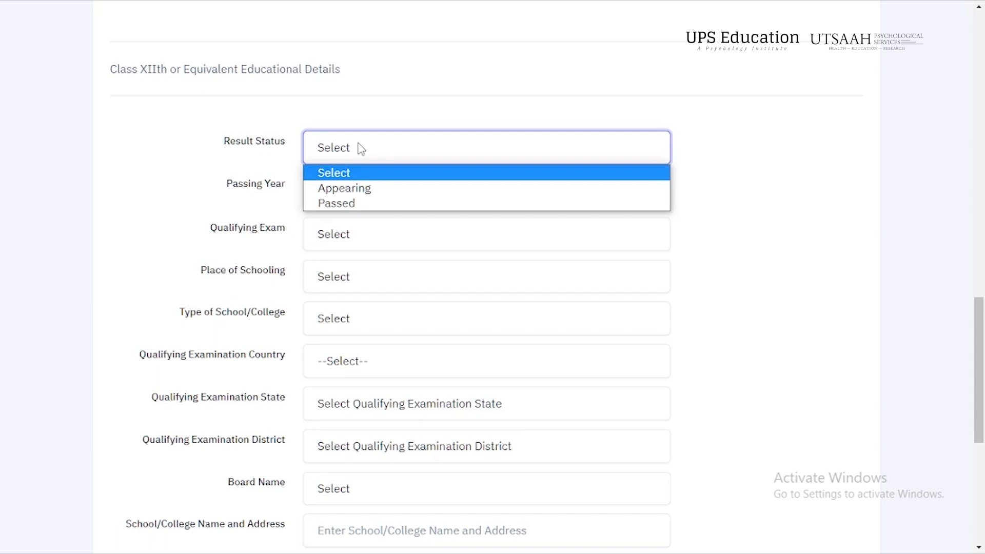
click(376, 192)
scroll(368, 183, down, 1)
click(343, 172)
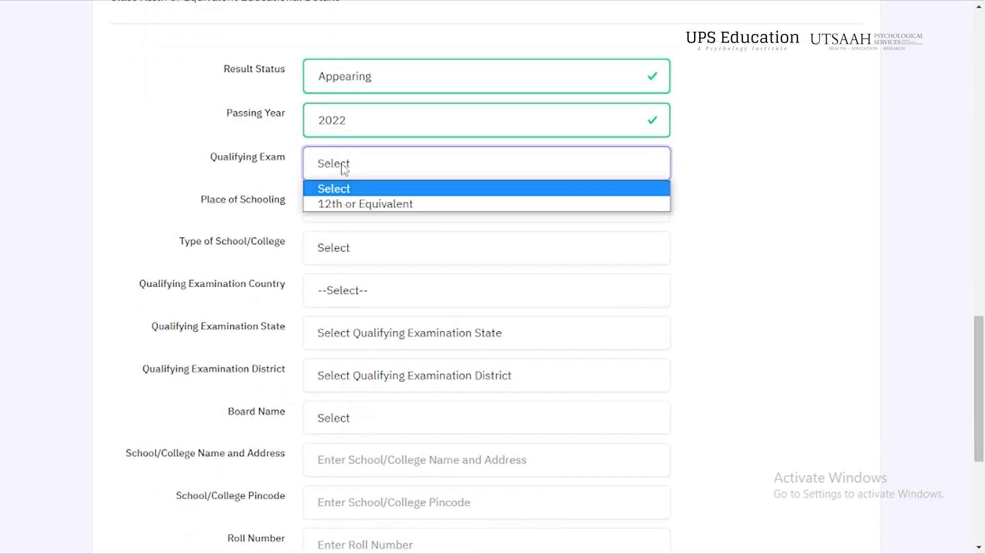
click(349, 203)
Step: Set Place of Schooling to Urban and Type of School/College to Government School
scroll(347, 200, down, 1)
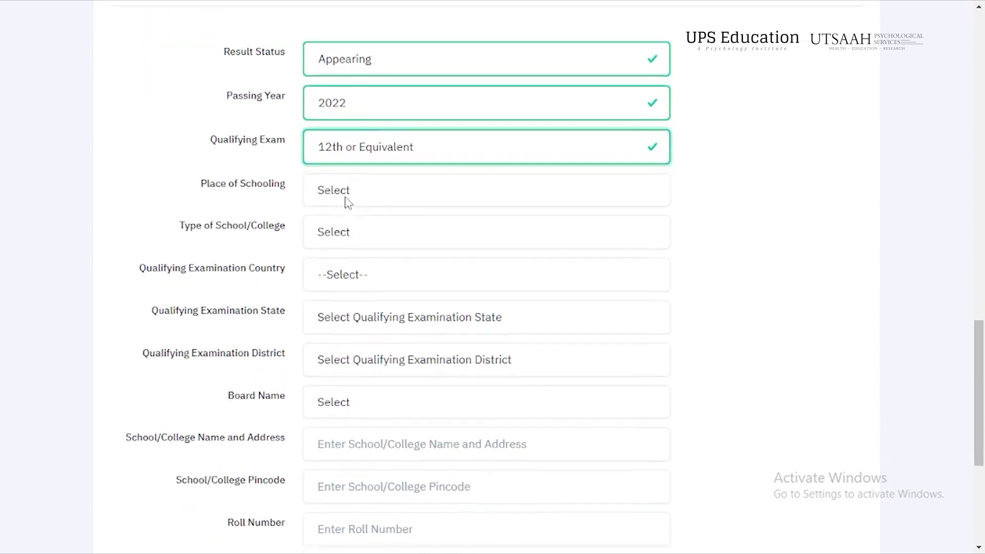
click(352, 139)
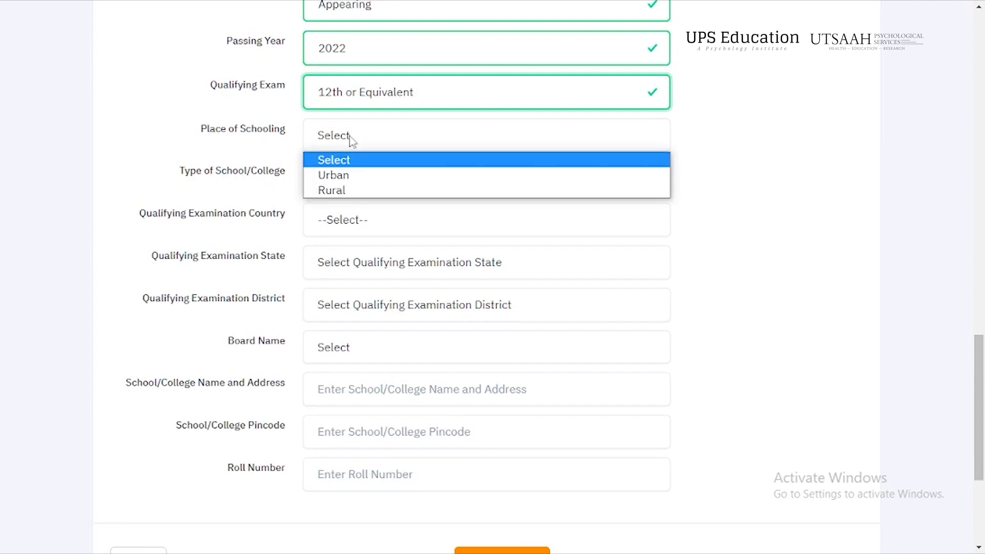
click(360, 177)
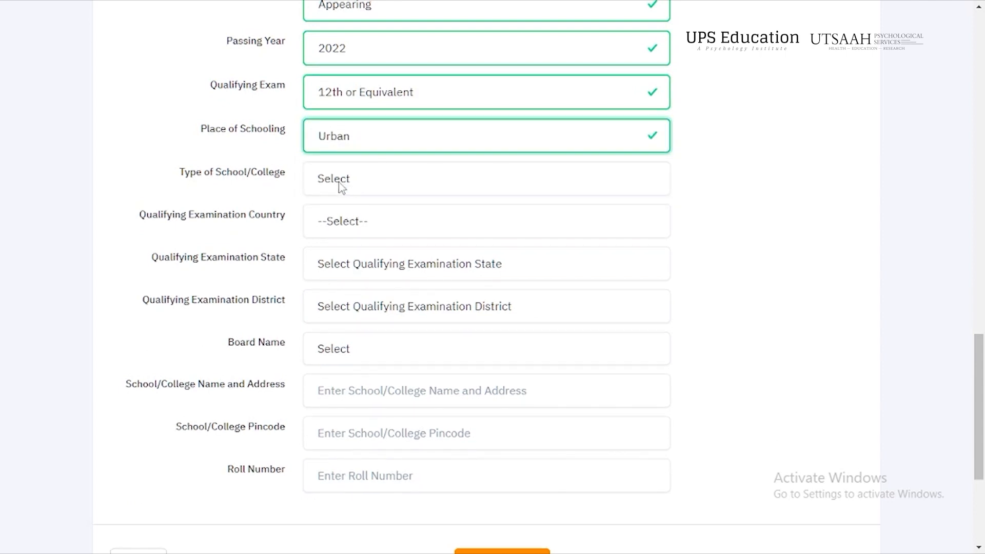
click(350, 184)
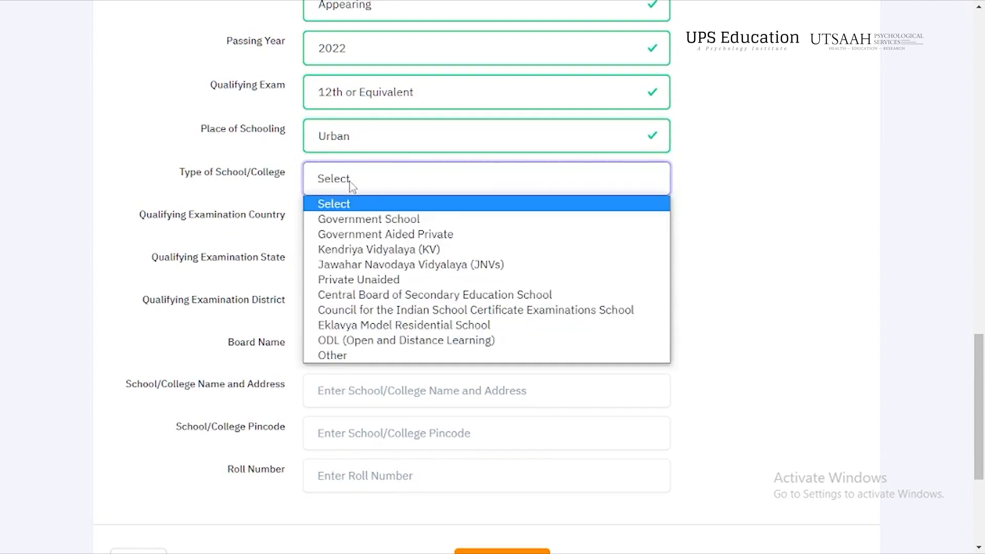
click(360, 219)
Step: Set the Qualifying Examination State to DELHI and the Qualifying Examination District to WEST
click(370, 264)
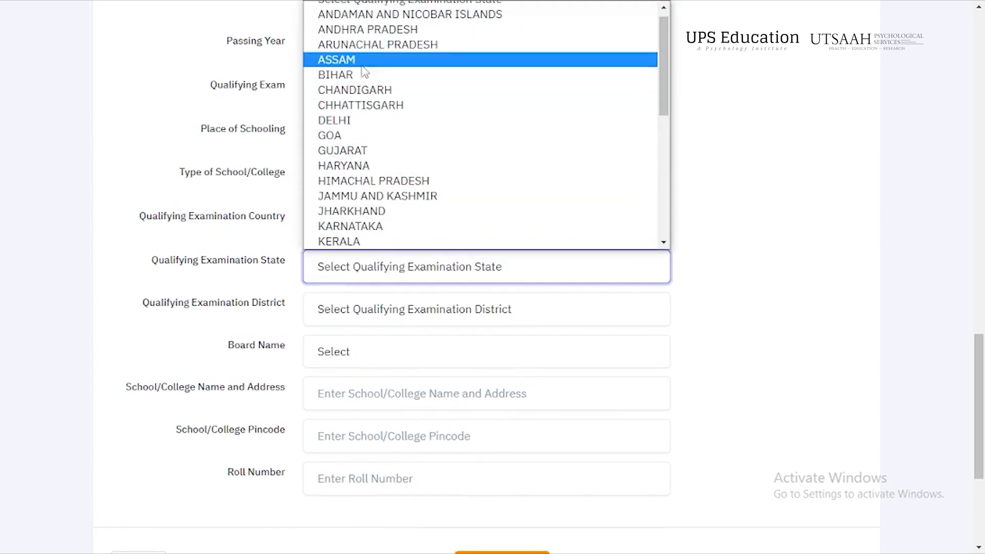
click(365, 120)
scroll(362, 279, down, 2)
click(357, 241)
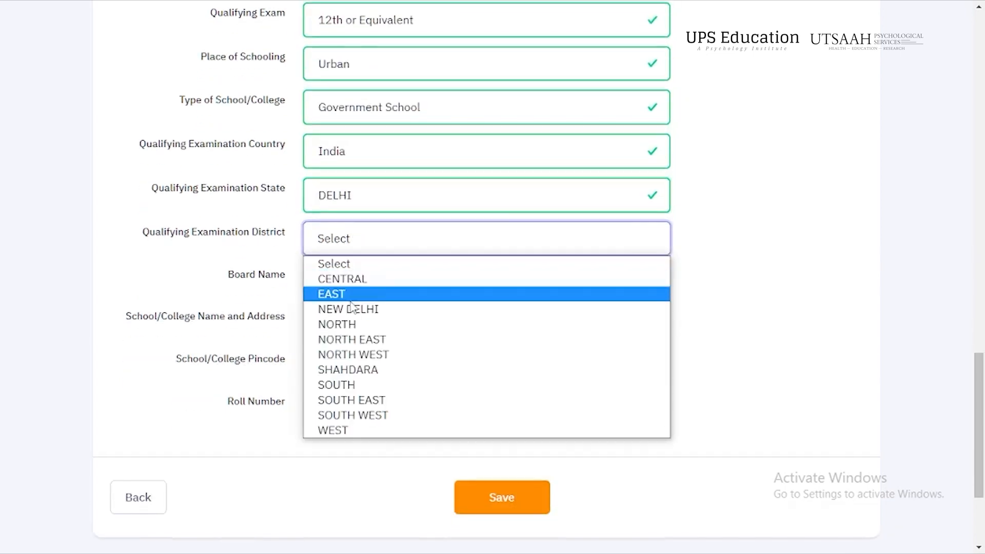
click(345, 431)
Step: Choose CENTRAL BOARD OF SECONDARY EDUCATION as the Board Name
scroll(348, 285, down, 3)
click(350, 141)
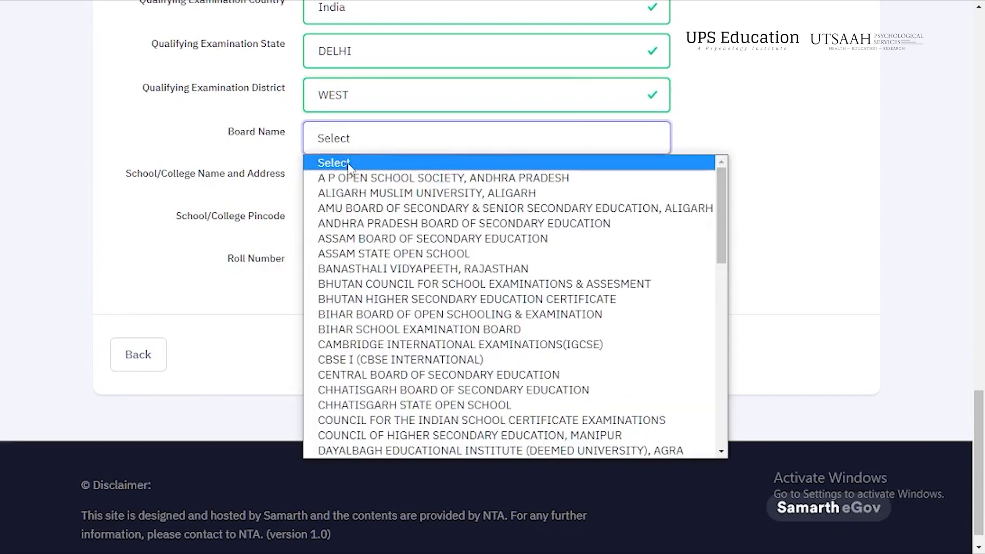
click(349, 374)
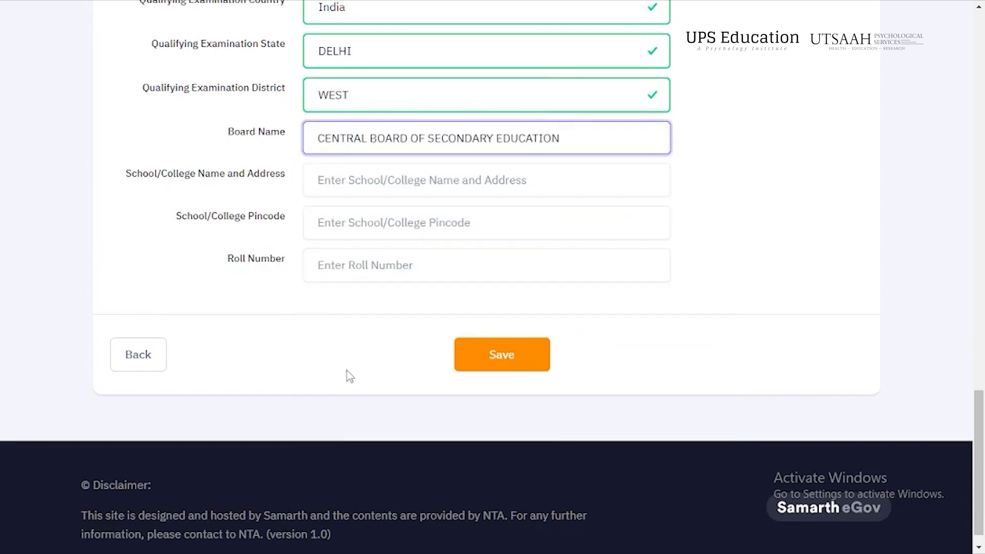
click(339, 178)
text(sb)
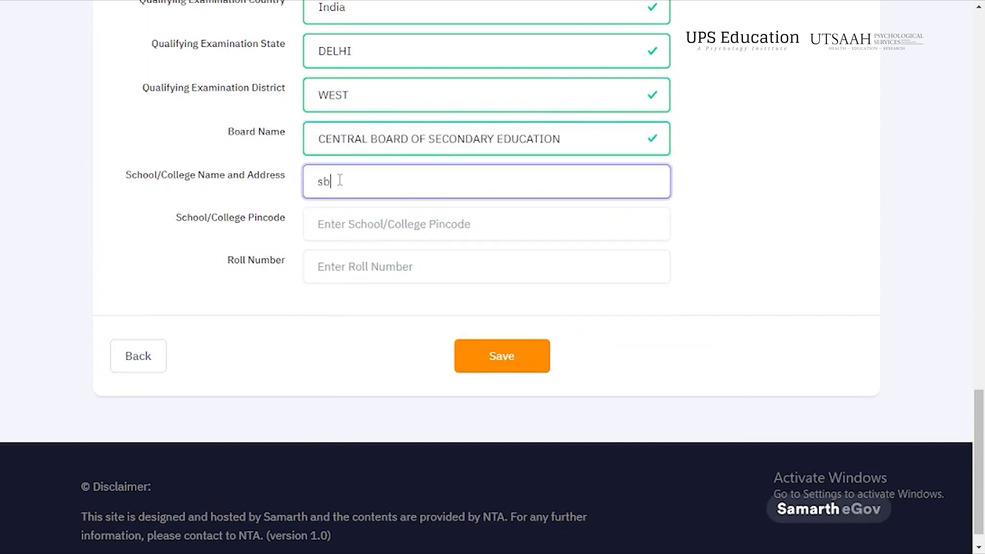
click(372, 231)
text(110063)
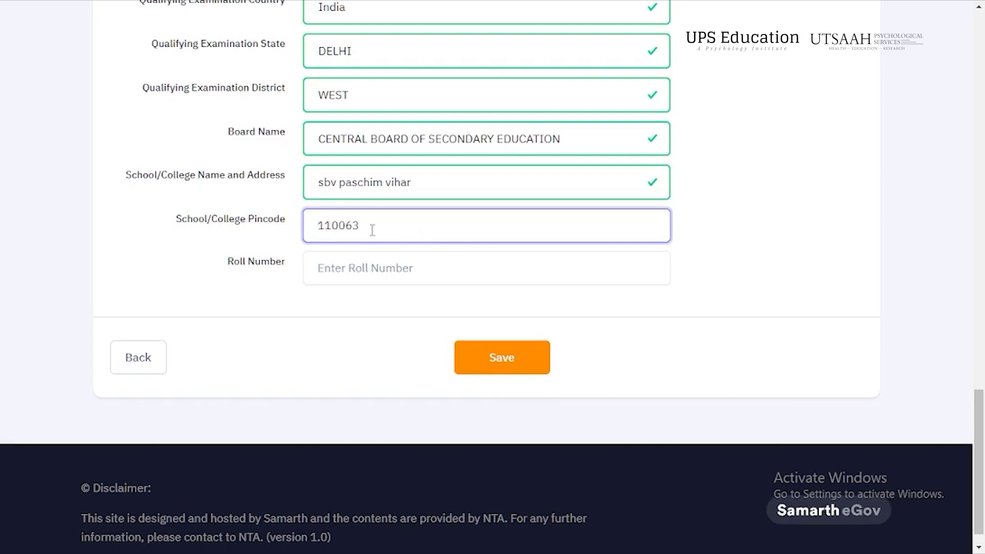
Step: Fill in the student's Class XII roll number and save the educational details
click(367, 275)
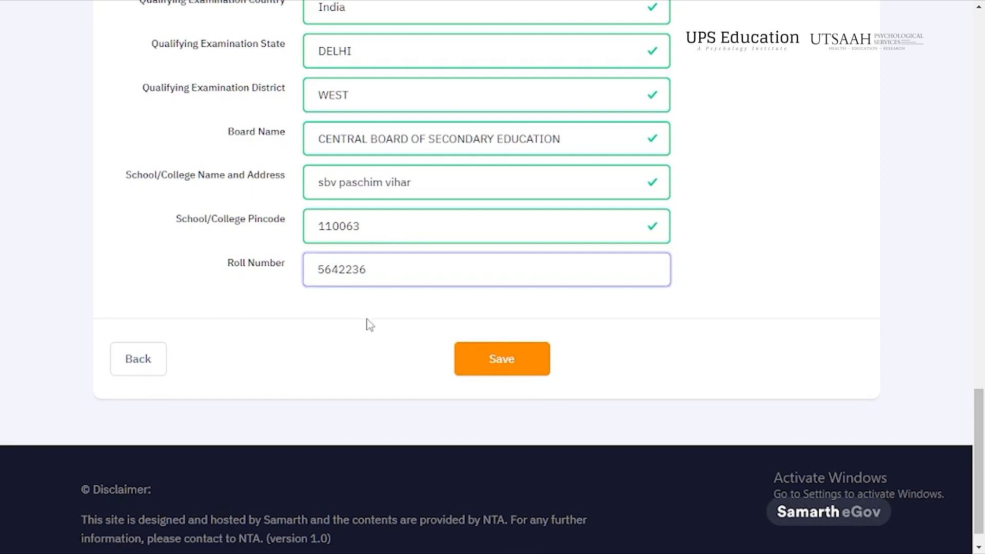
click(492, 366)
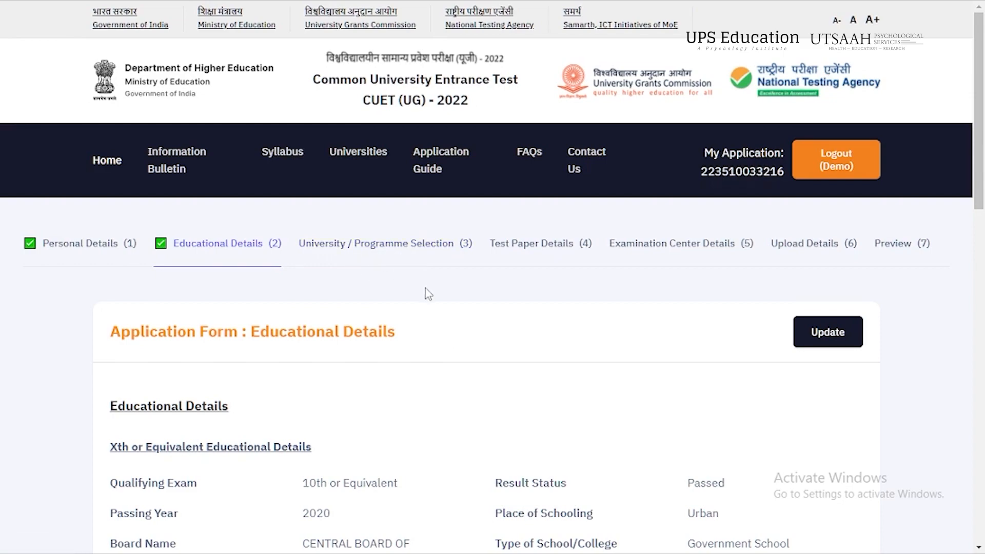
Step: Review the saved educational details and proceed to the next section
scroll(428, 293, down, 12)
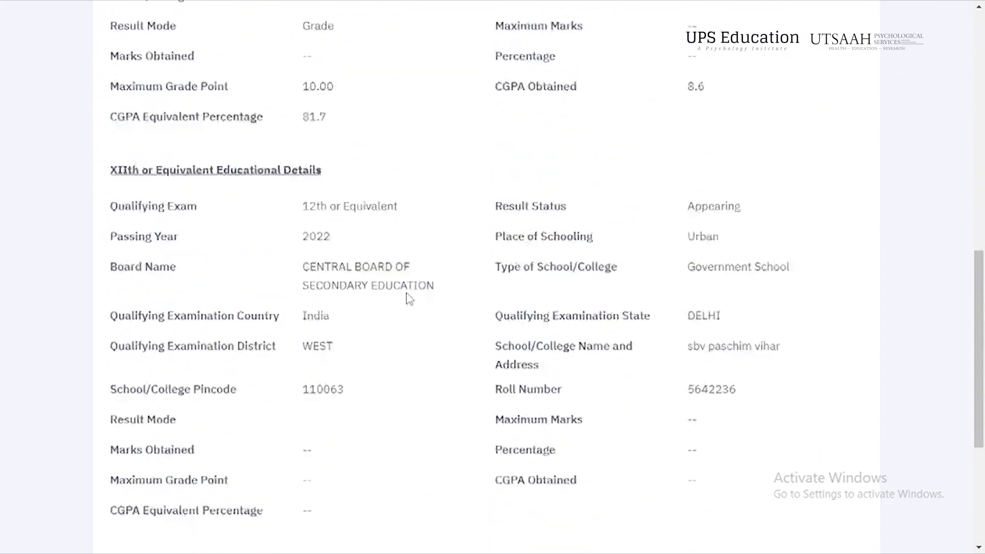
scroll(409, 299, down, 4)
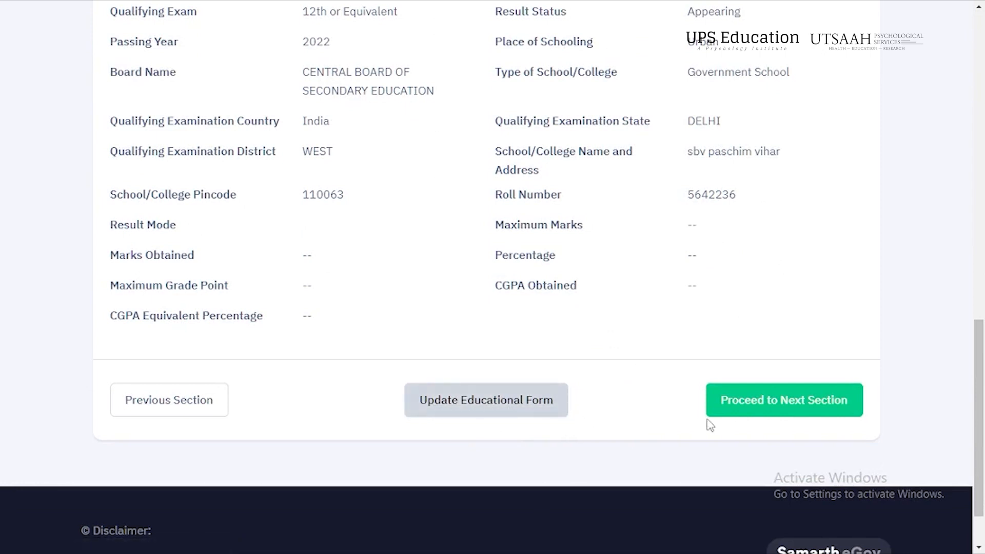
click(771, 410)
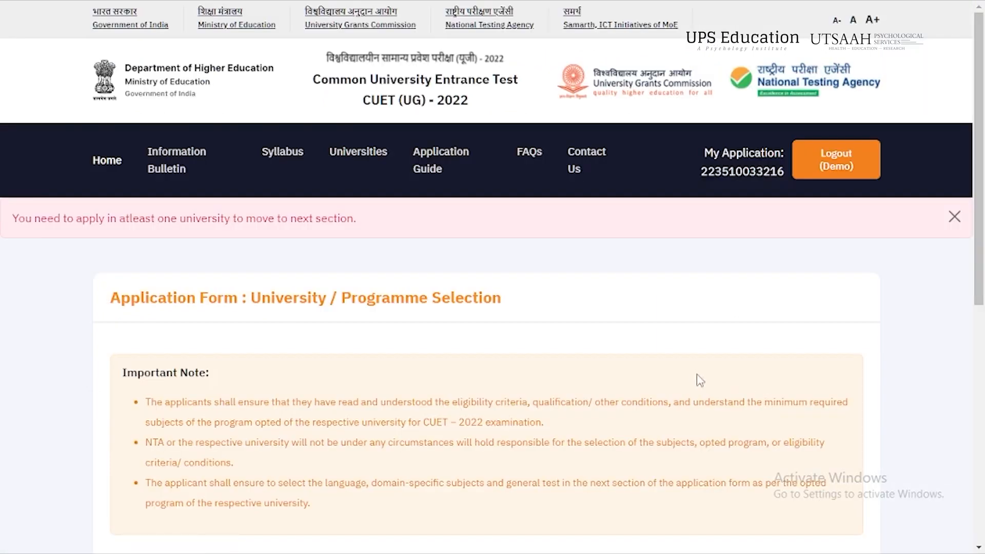
Step: Select UNIVERSITY OF DELHI as the university name
scroll(534, 323, down, 3)
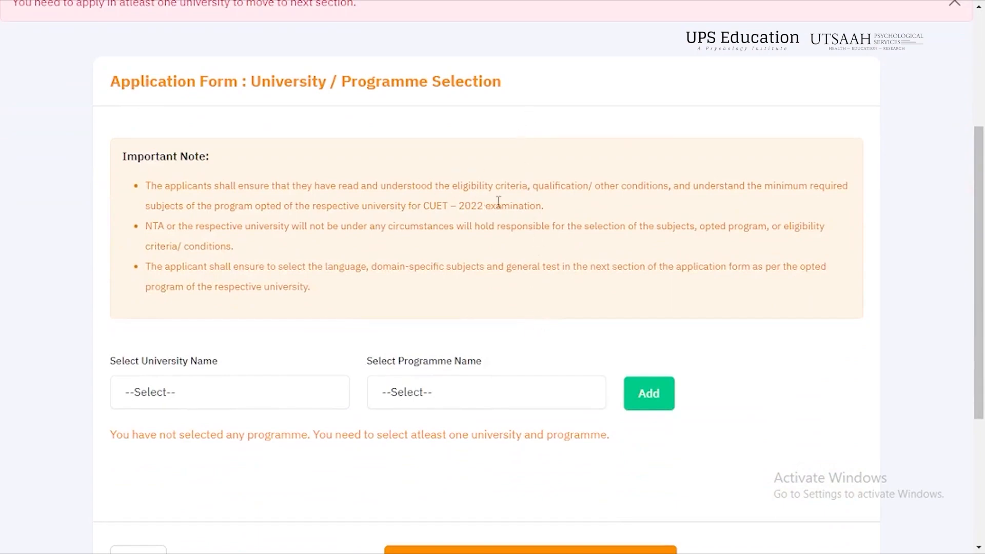
scroll(494, 209, up, 2)
scroll(494, 208, down, 3)
scroll(495, 209, down, 1)
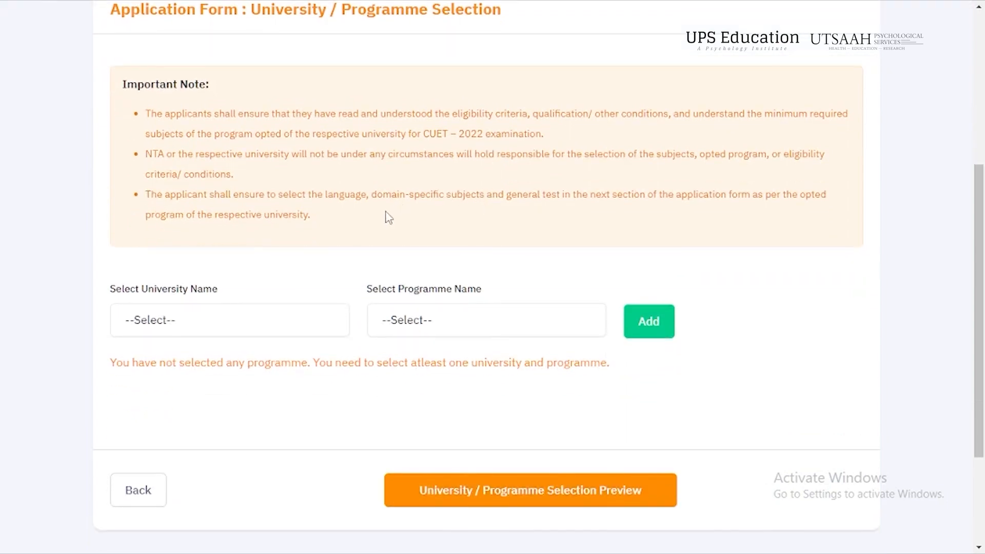
scroll(380, 211, down, 2)
click(230, 247)
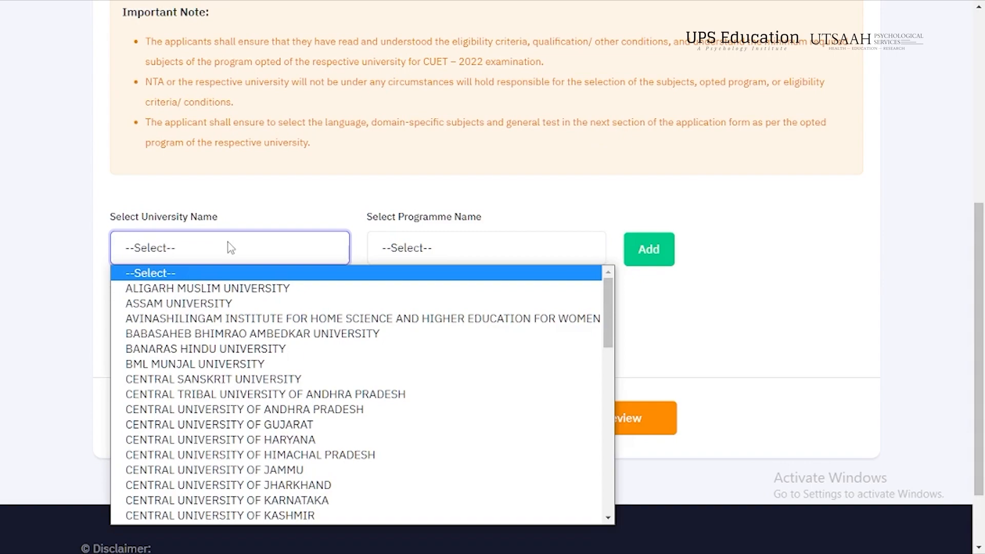
scroll(251, 400, down, 10)
scroll(252, 400, down, 4)
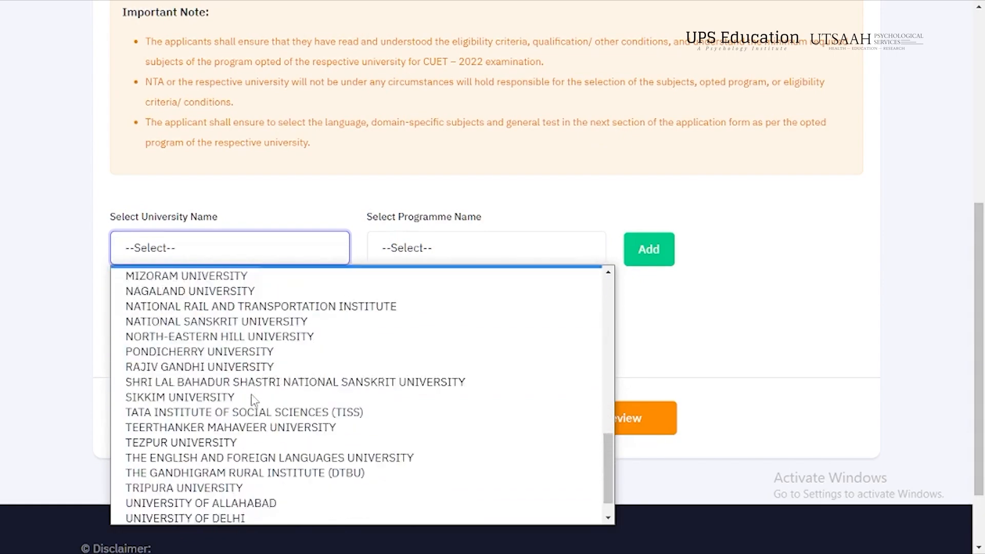
scroll(253, 401, up, 10)
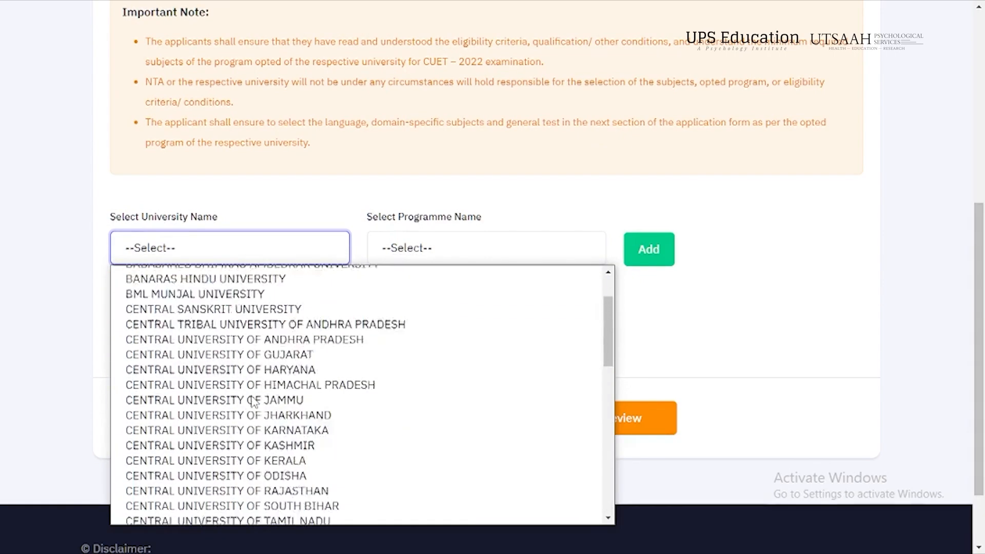
scroll(252, 400, down, 5)
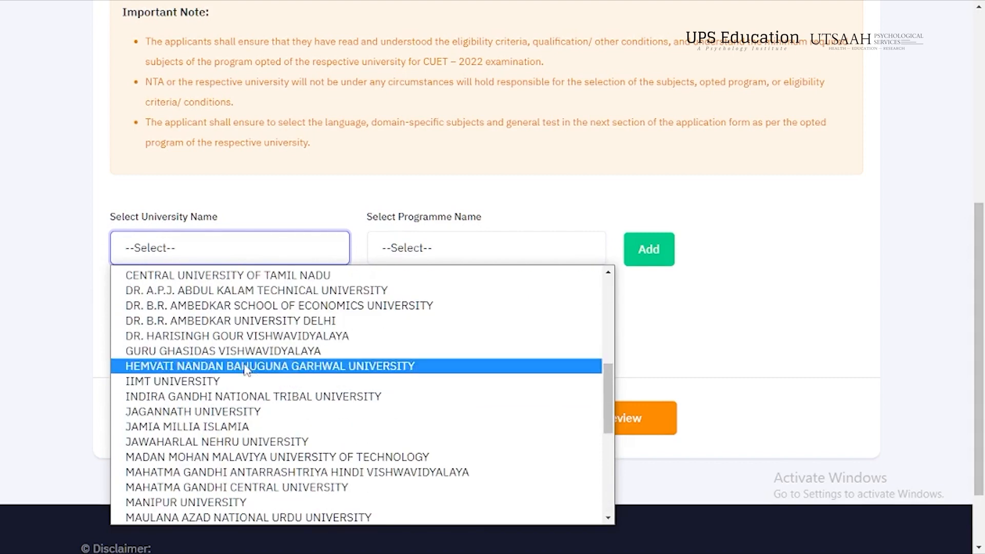
scroll(199, 358, up, 4)
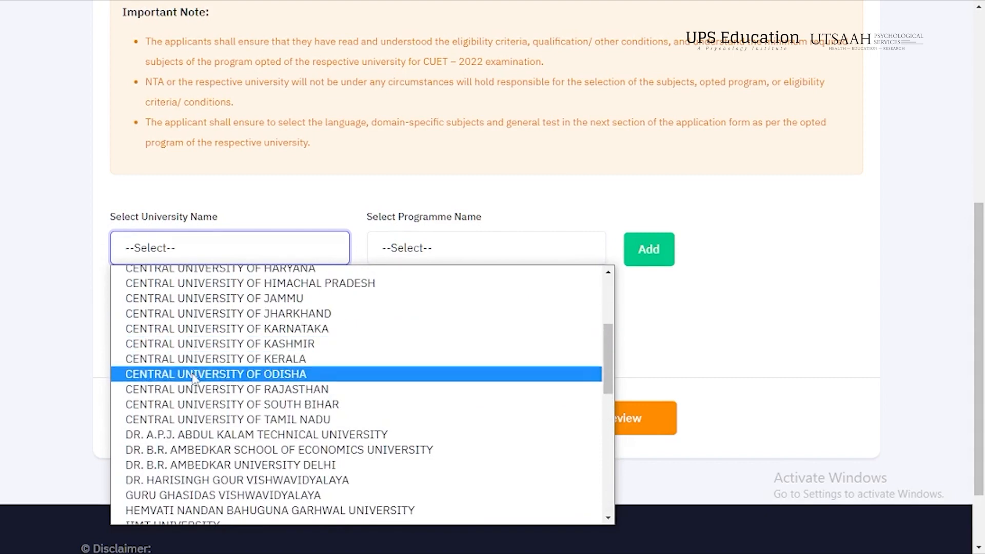
scroll(194, 379, down, 10)
key(u)
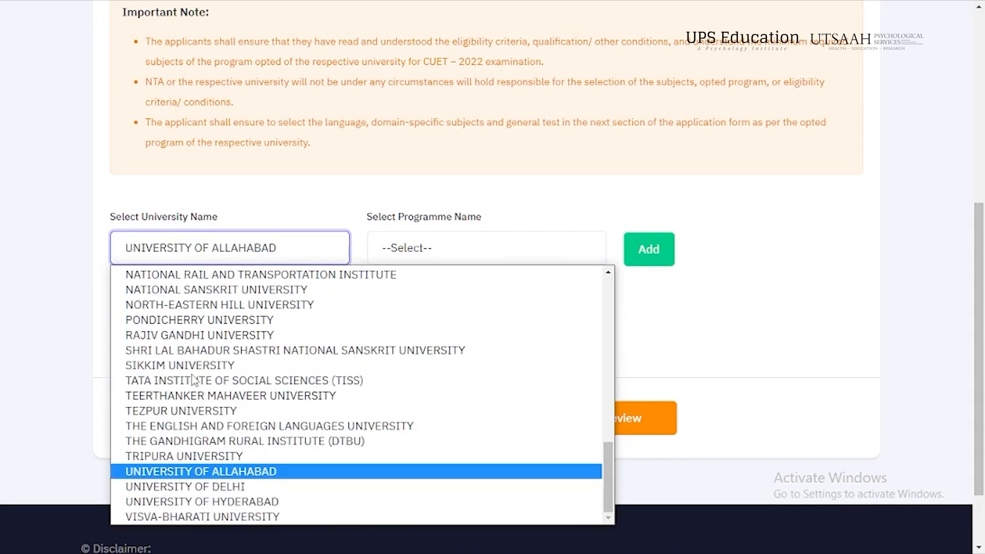
click(216, 487)
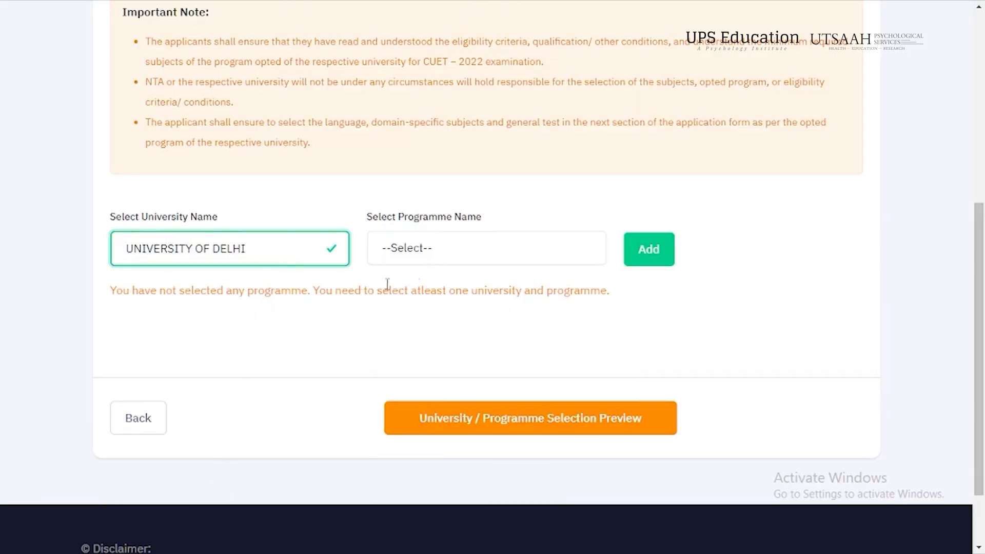
Step: Choose B.A.(Hons.) Psychology as the programme name
click(451, 254)
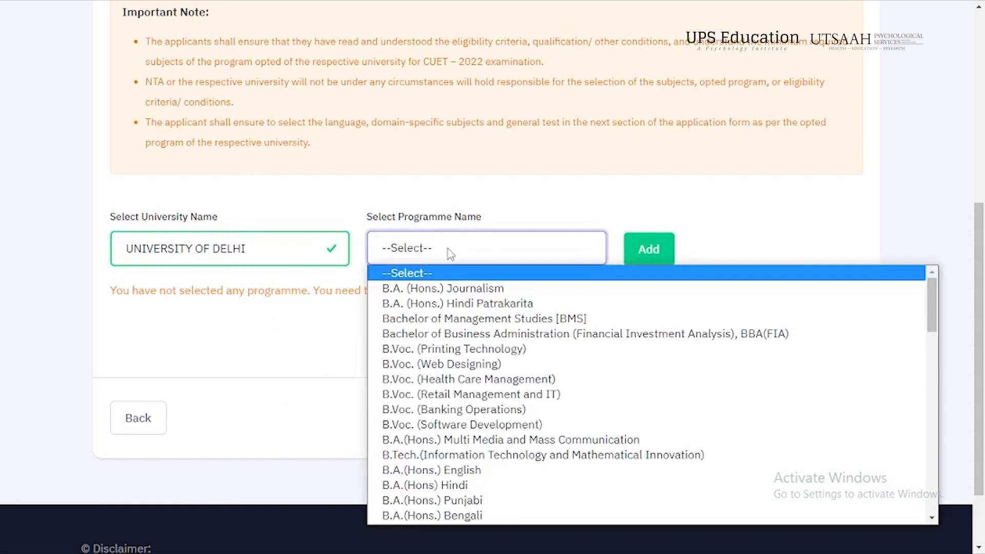
scroll(454, 338, down, 3)
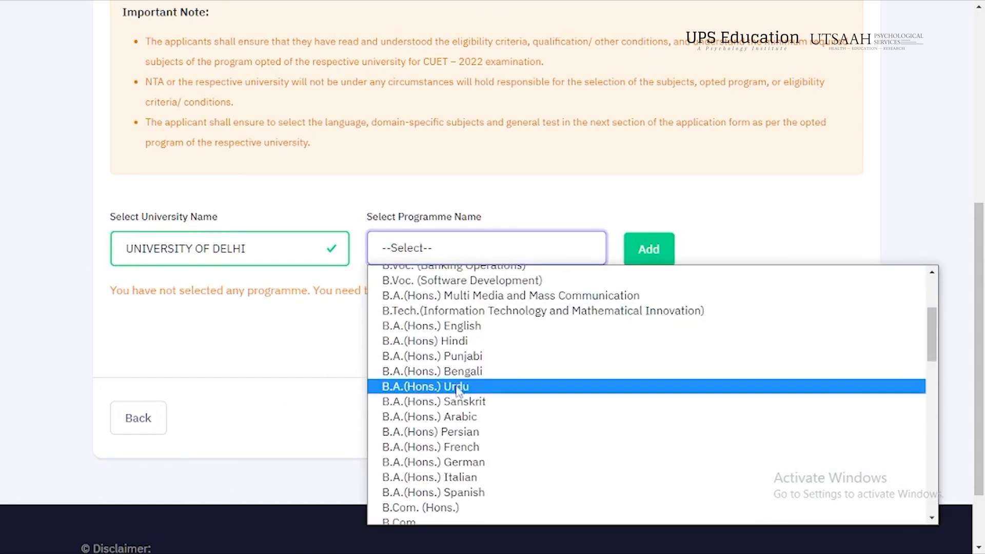
scroll(460, 395, down, 3)
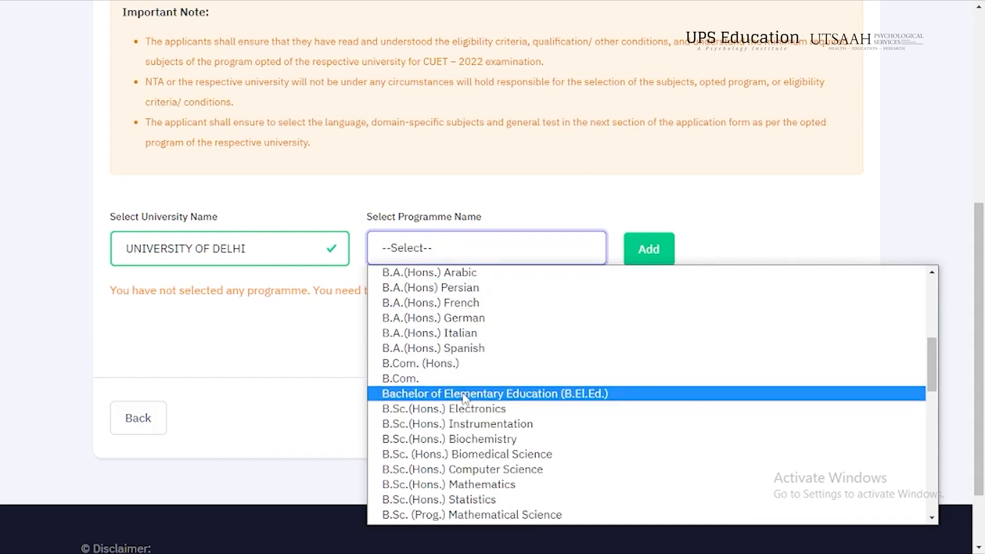
scroll(464, 396, down, 3)
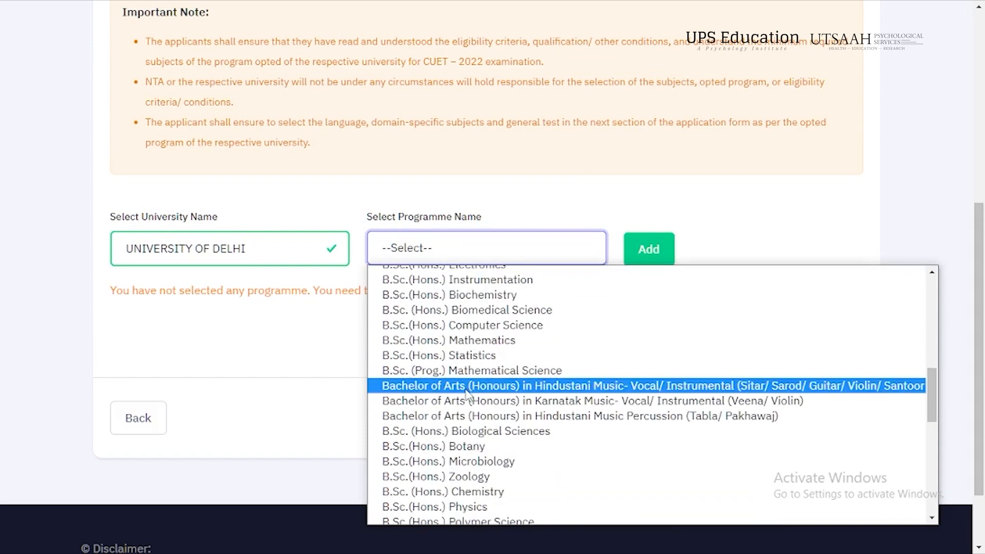
scroll(464, 395, down, 6)
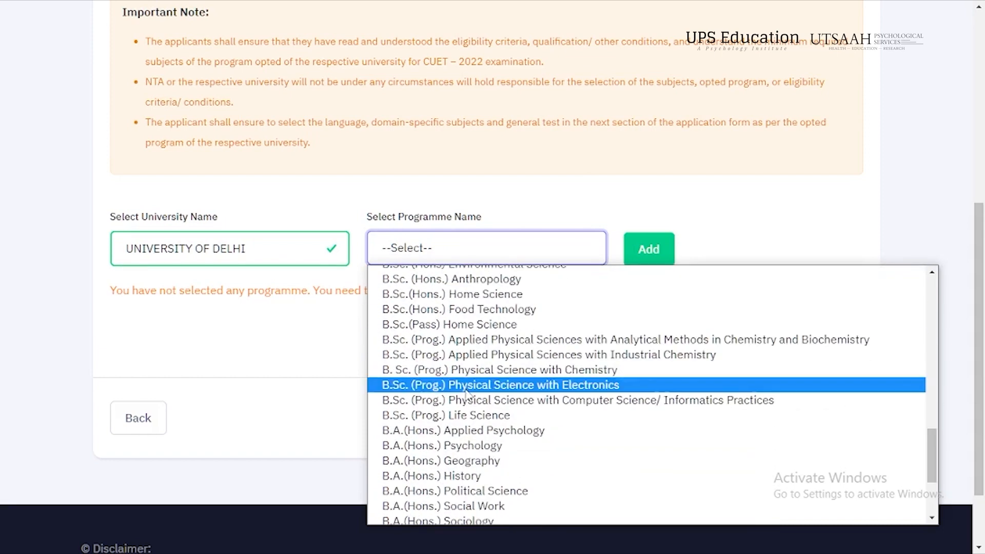
click(482, 446)
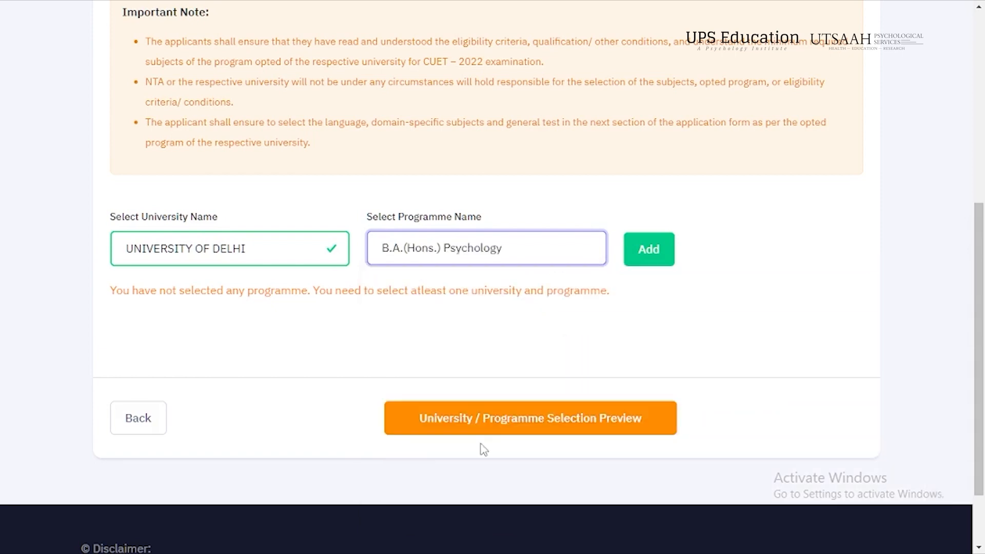
Step: Add B.A.(Hons.) Psychology and then B.Sc.(Hons.) Physics under UNIVERSITY OF DELHI to the selection list
click(662, 253)
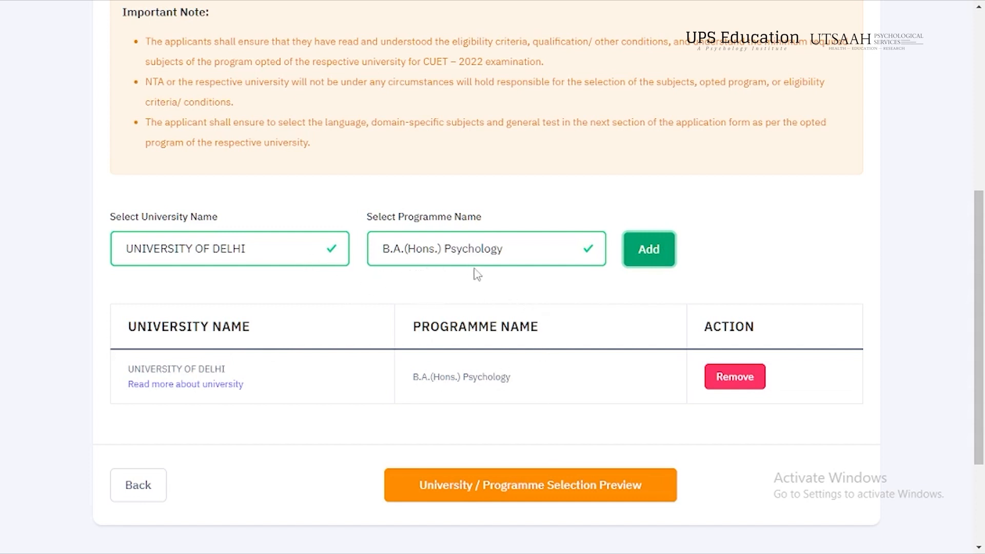
click(518, 259)
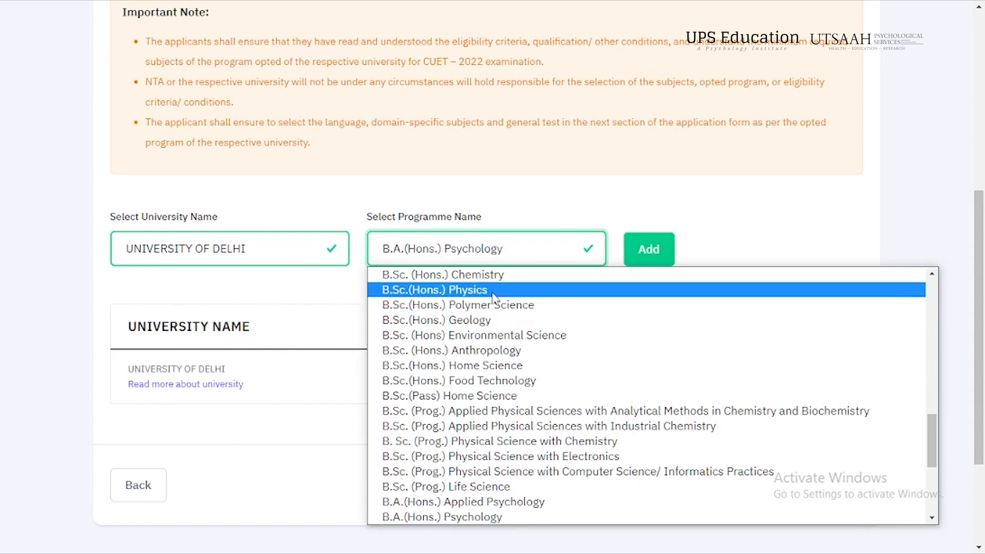
click(491, 291)
click(642, 256)
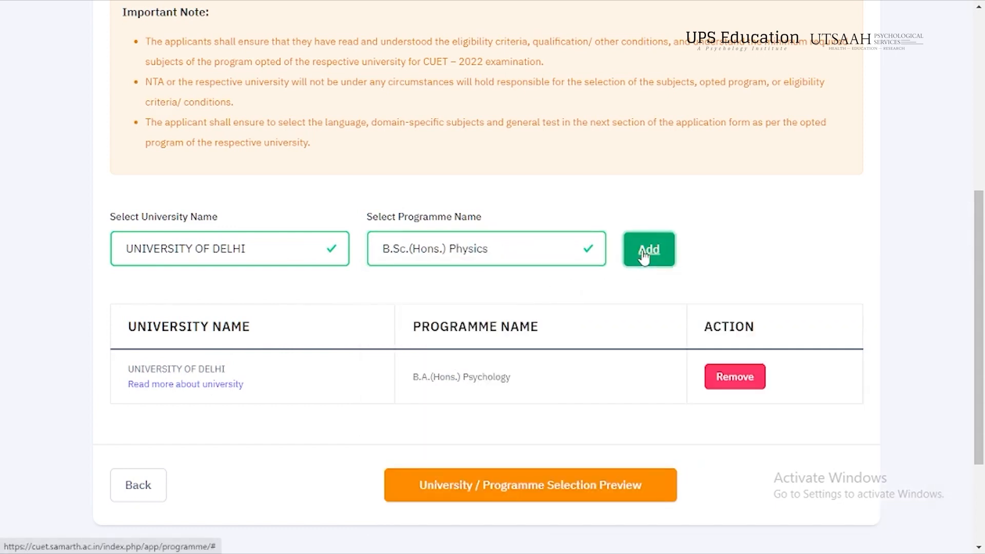
Step: Add B.A.(Hons.) Applied Psychology under UNIVERSITY OF DELHI to the selection list
click(564, 259)
scroll(535, 402, down, 3)
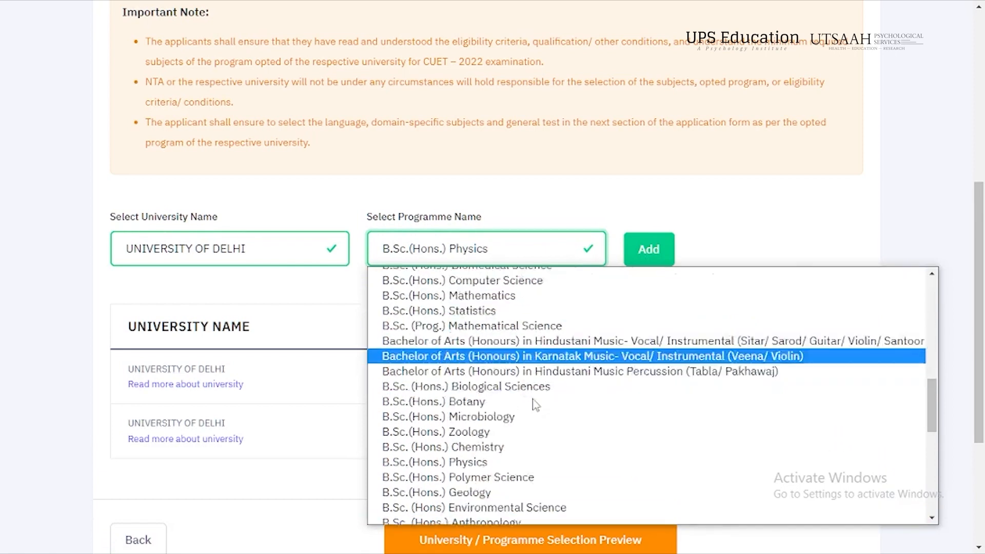
scroll(523, 443, down, 5)
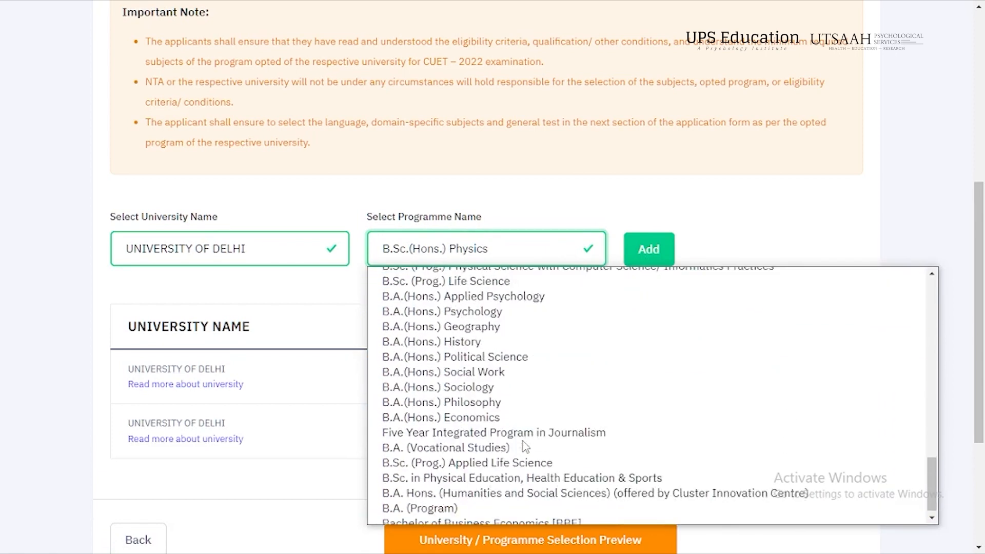
click(509, 298)
click(649, 254)
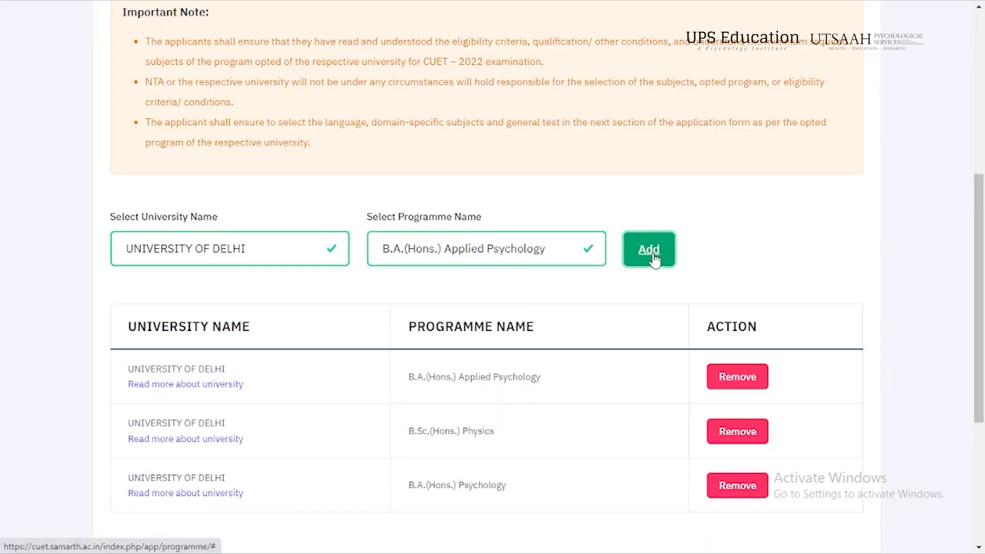
Step: Add ALIGARH MUSLIM UNIVERSITY with the B.Sc. (Hons.) Home Science programme to the selection list
scroll(646, 275, down, 3)
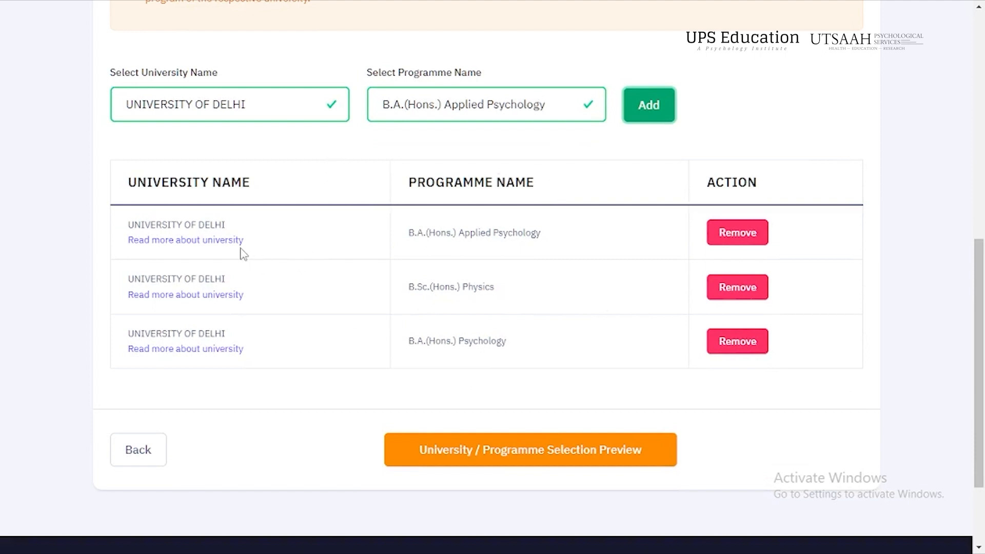
click(292, 114)
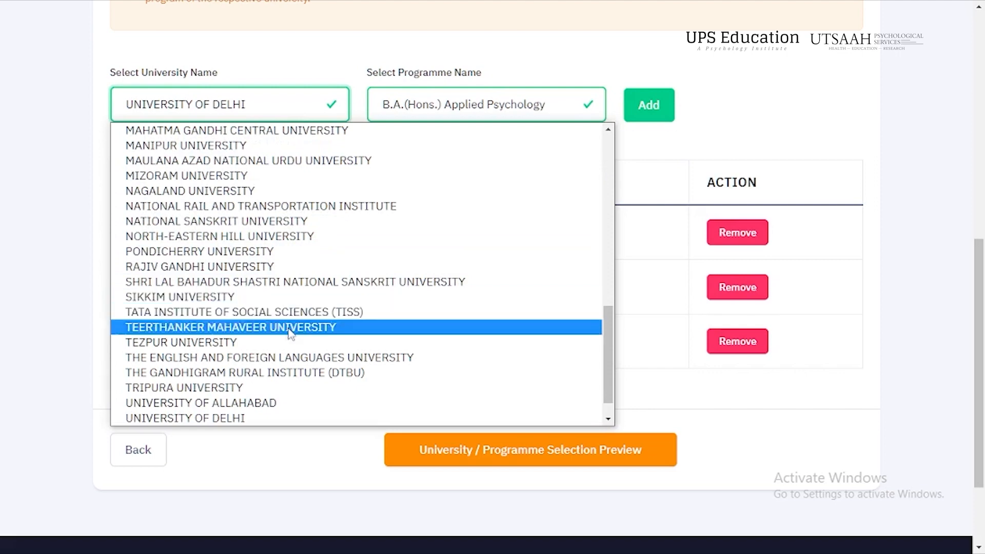
scroll(288, 387, up, 15)
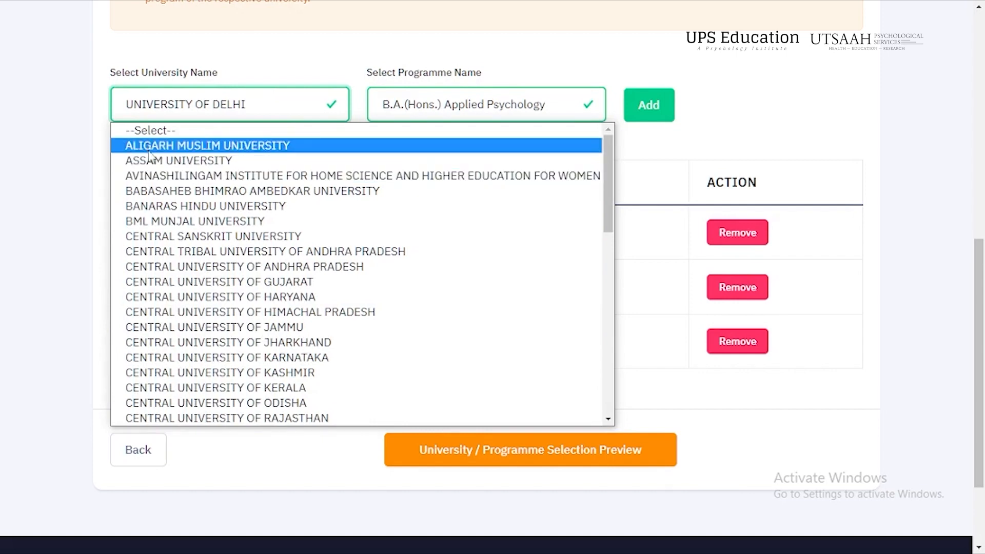
click(173, 146)
click(434, 109)
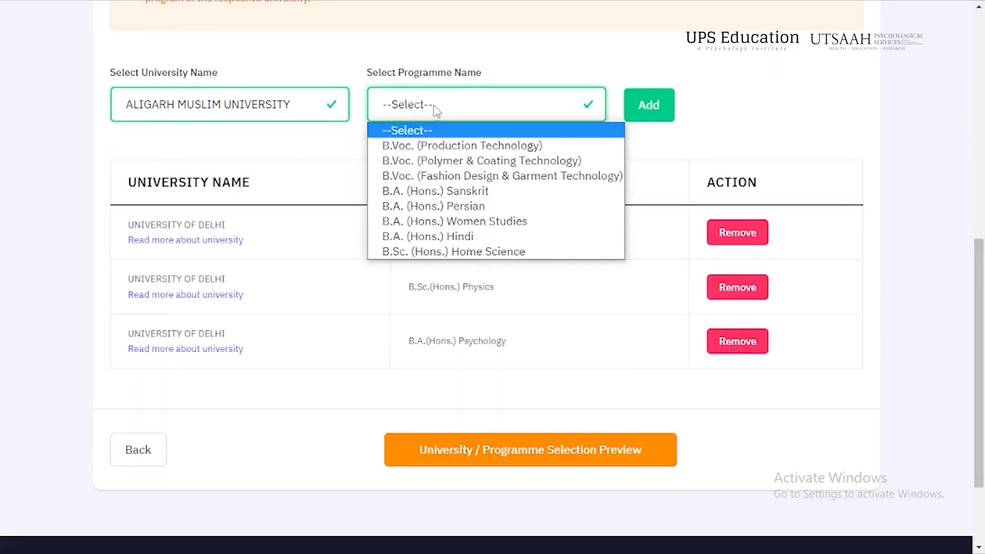
click(445, 254)
click(649, 111)
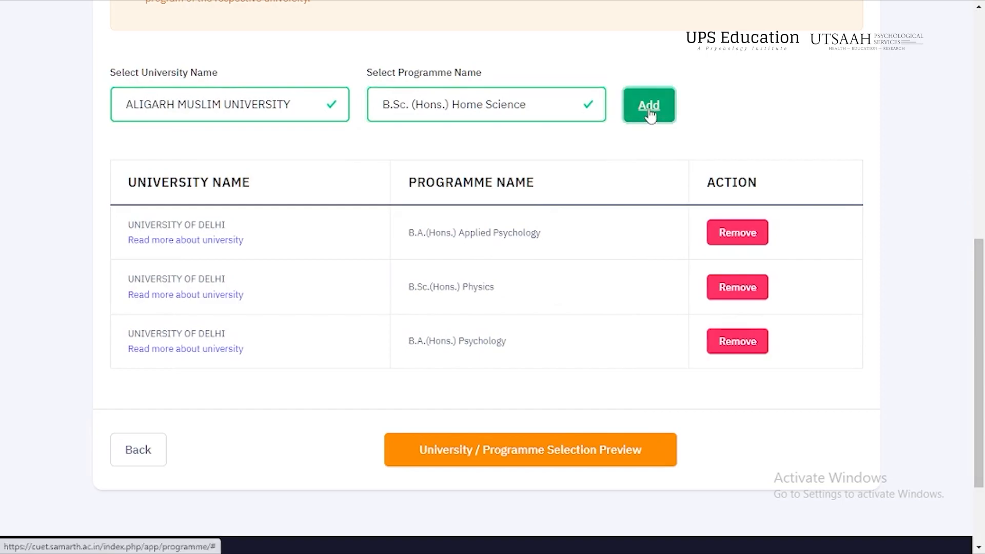
Step: Add BANARAS HINDU UNIVERSITY with the B. A. (Hons) Social Sciences programme to the selection list
click(281, 115)
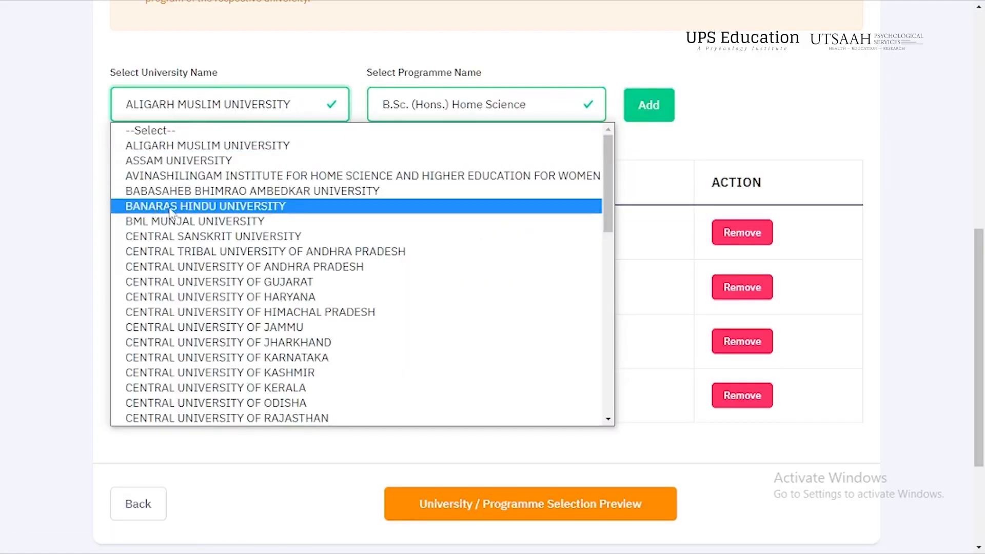
click(262, 207)
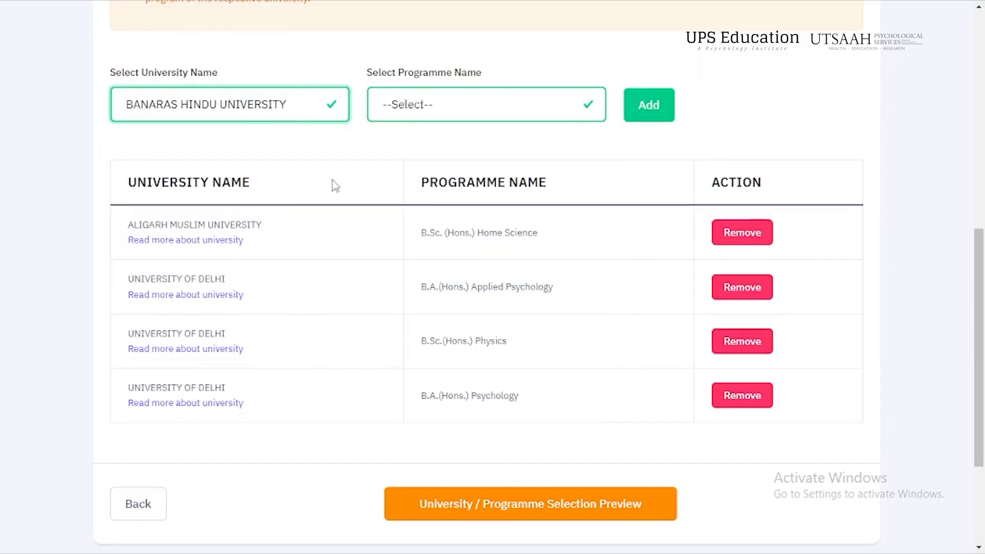
click(416, 110)
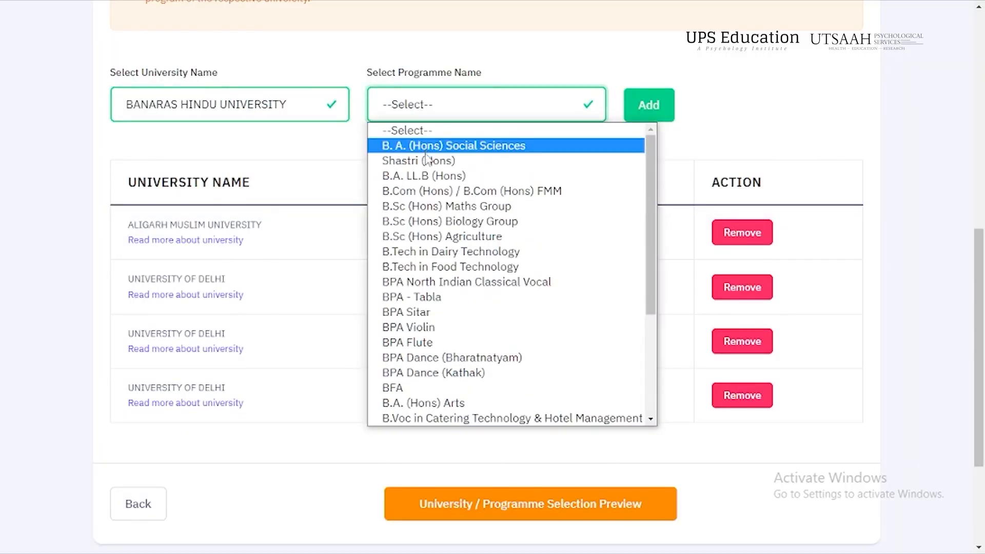
scroll(442, 236, down, 3)
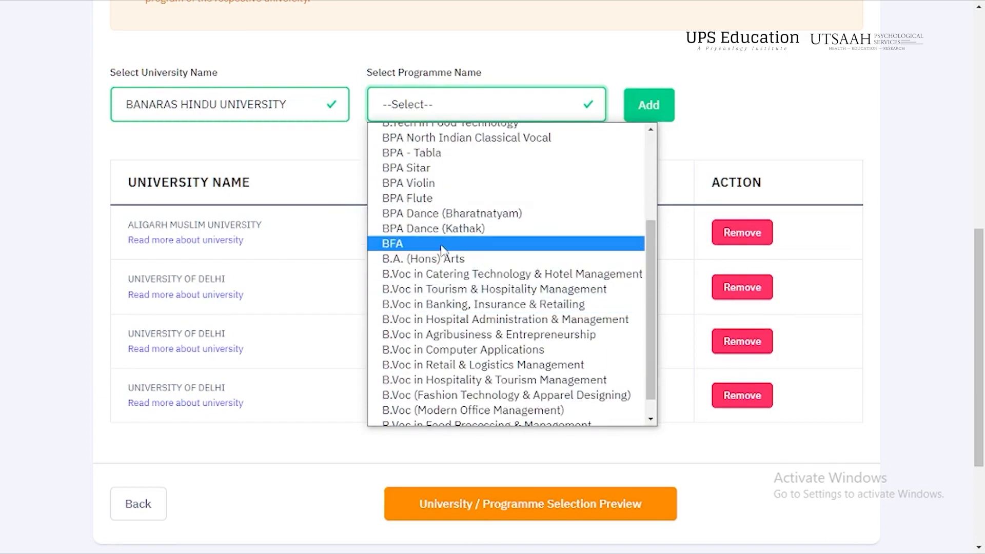
scroll(441, 277, down, 1)
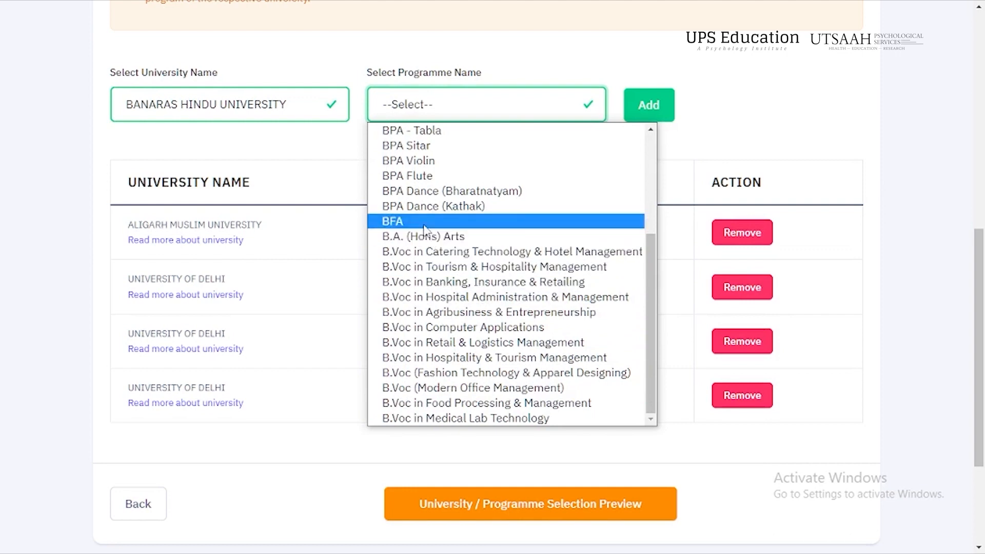
scroll(426, 231, up, 3)
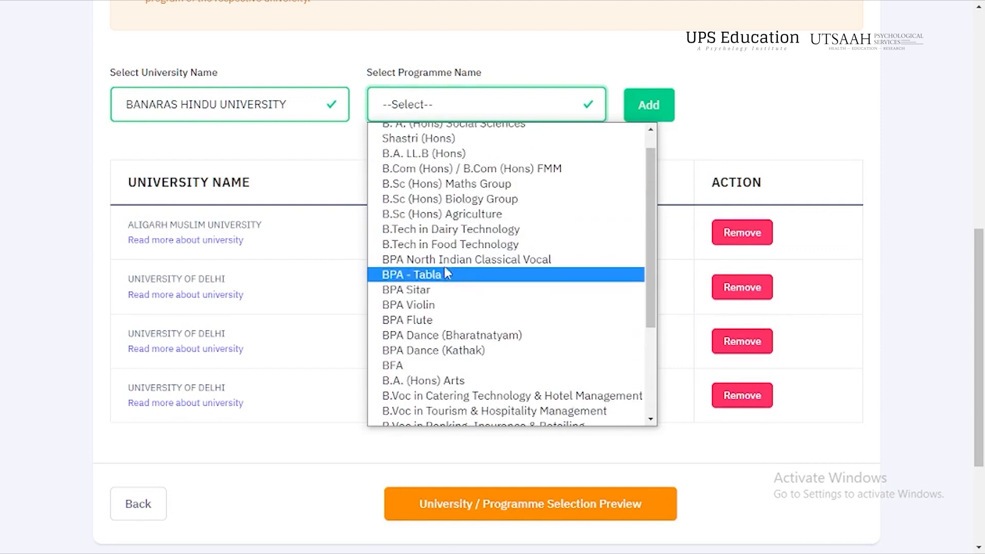
scroll(444, 272, up, 1)
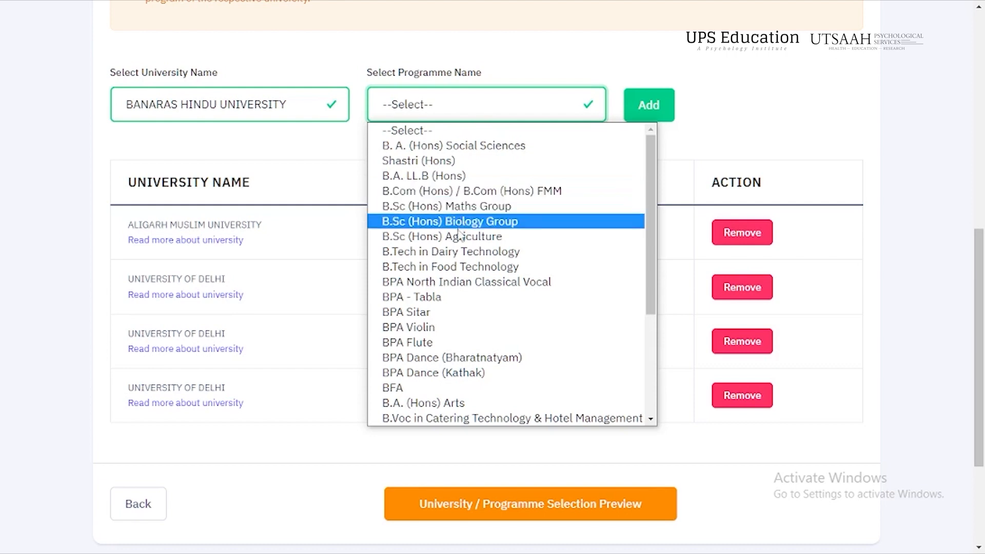
scroll(477, 287, down, 4)
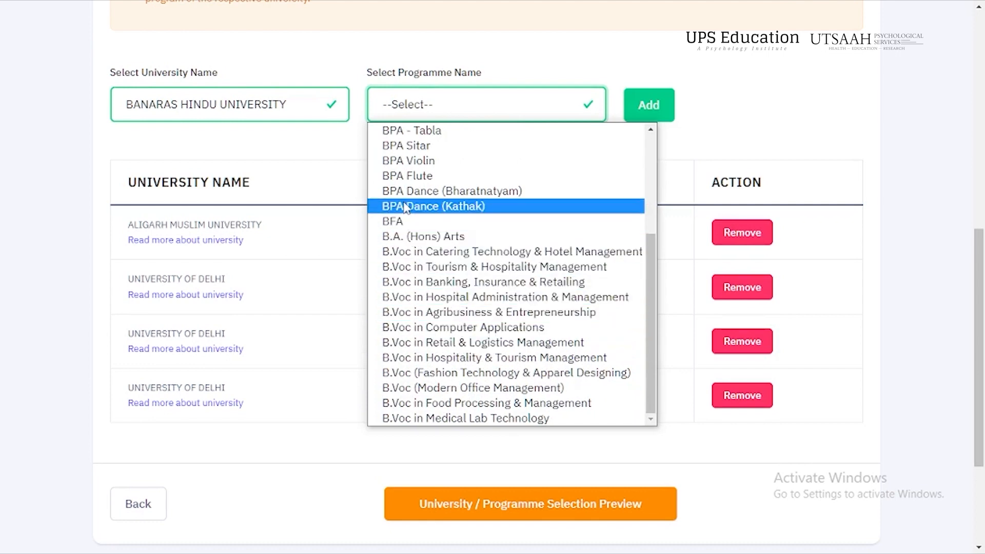
scroll(422, 218, up, 3)
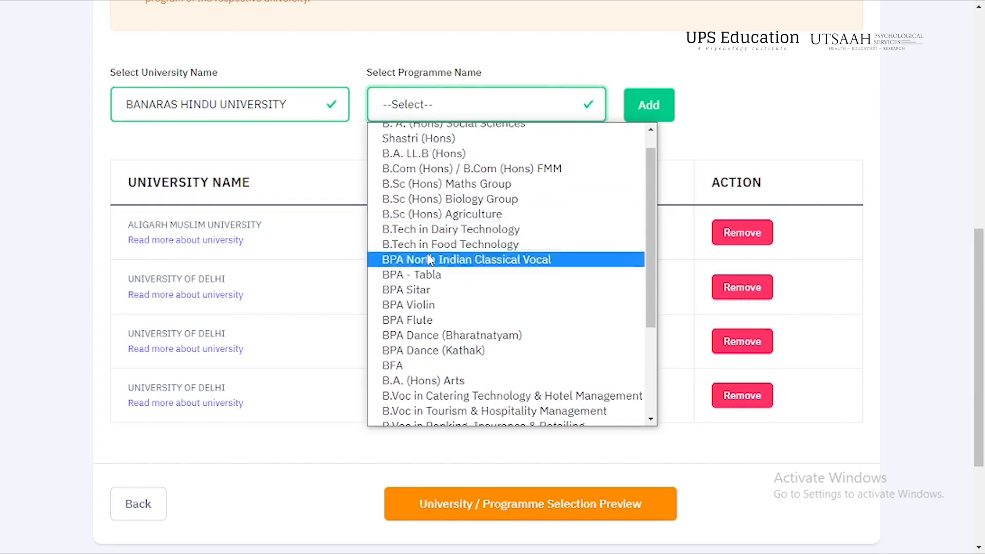
scroll(435, 336, up, 1)
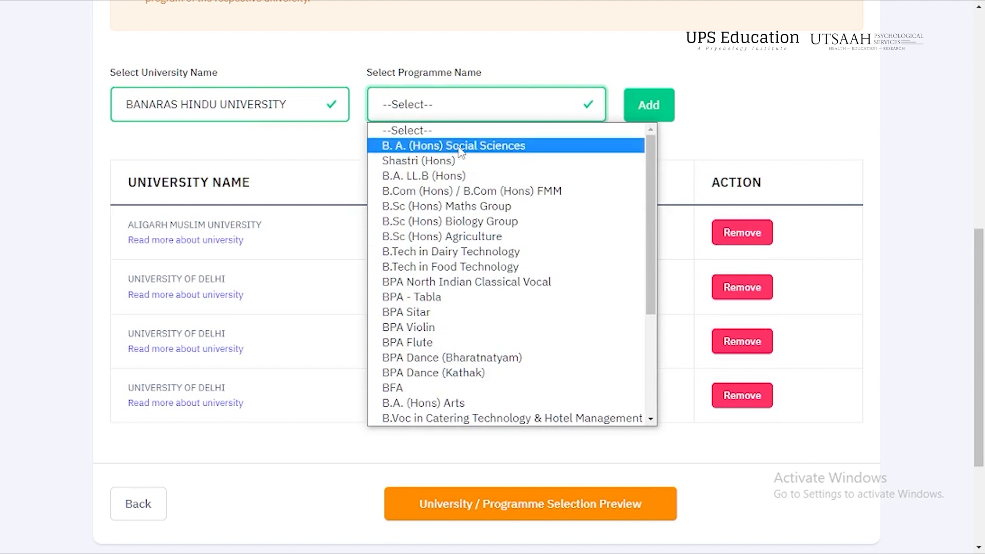
click(461, 146)
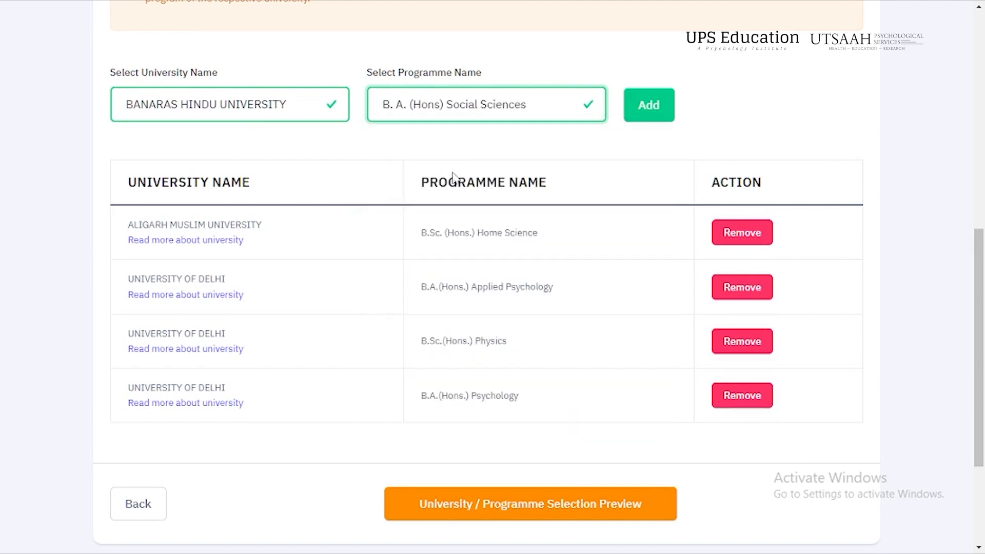
scroll(452, 202, down, 1)
click(649, 36)
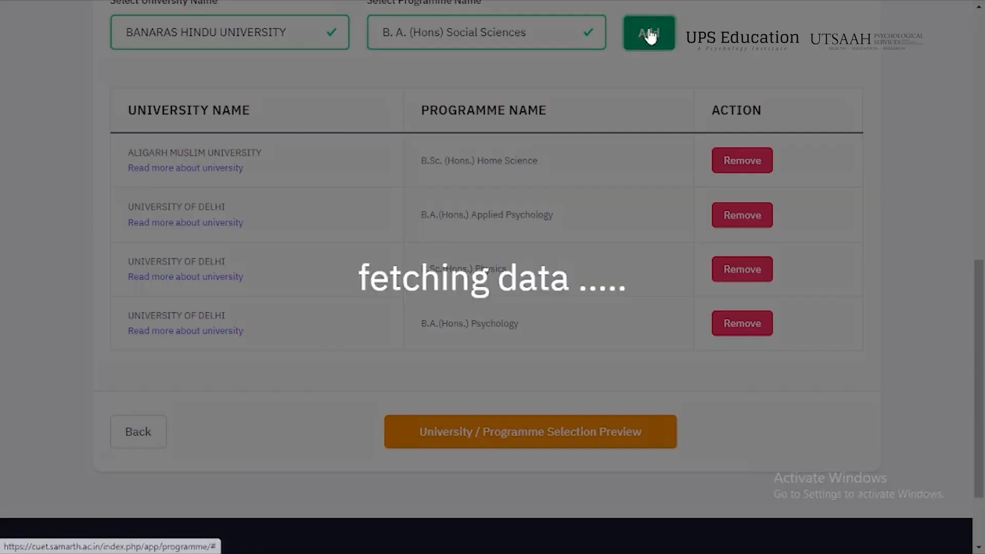
Step: Add JAMIA MILLIA ISLAMIA with the B.A.( Hons) History programme to the selection list
click(311, 121)
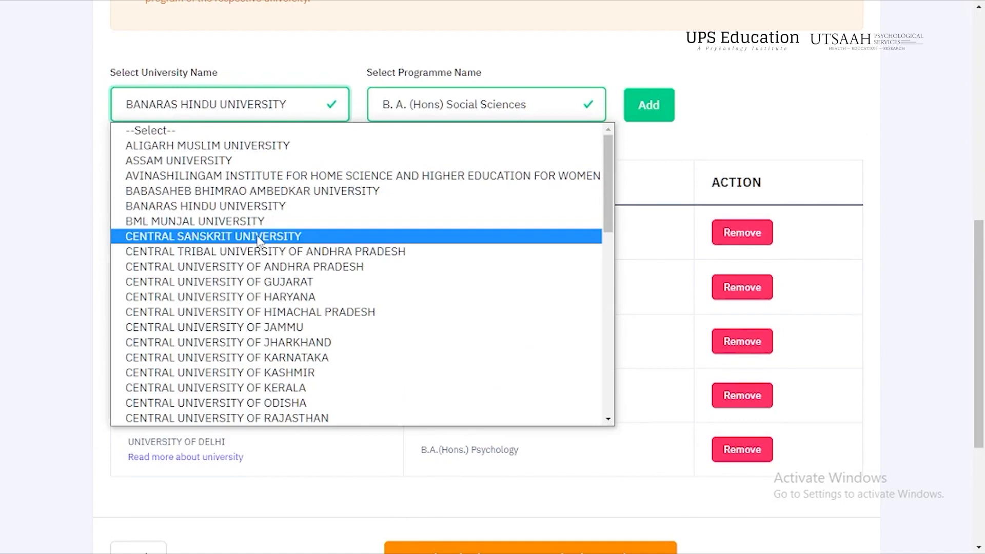
scroll(259, 242, down, 3)
scroll(257, 246, down, 3)
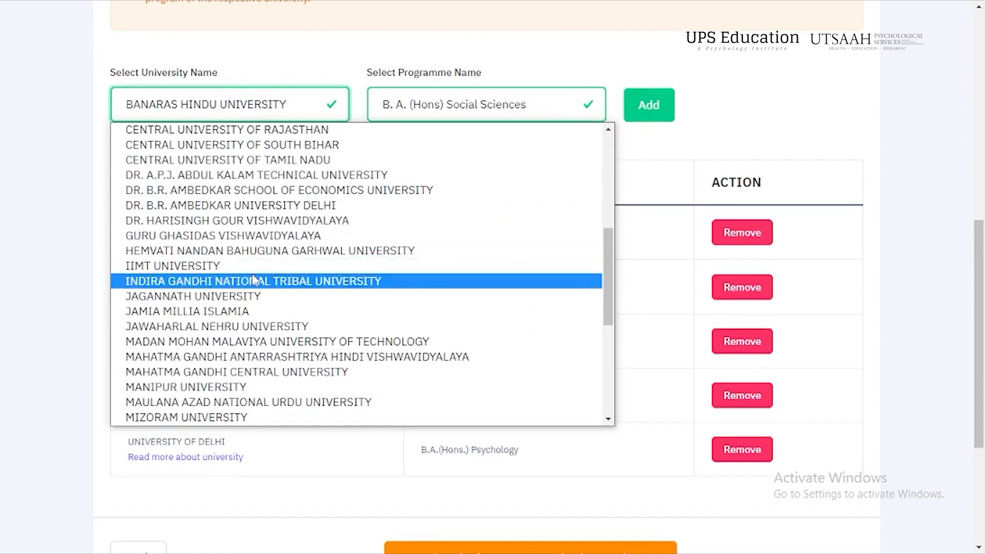
scroll(252, 280, down, 3)
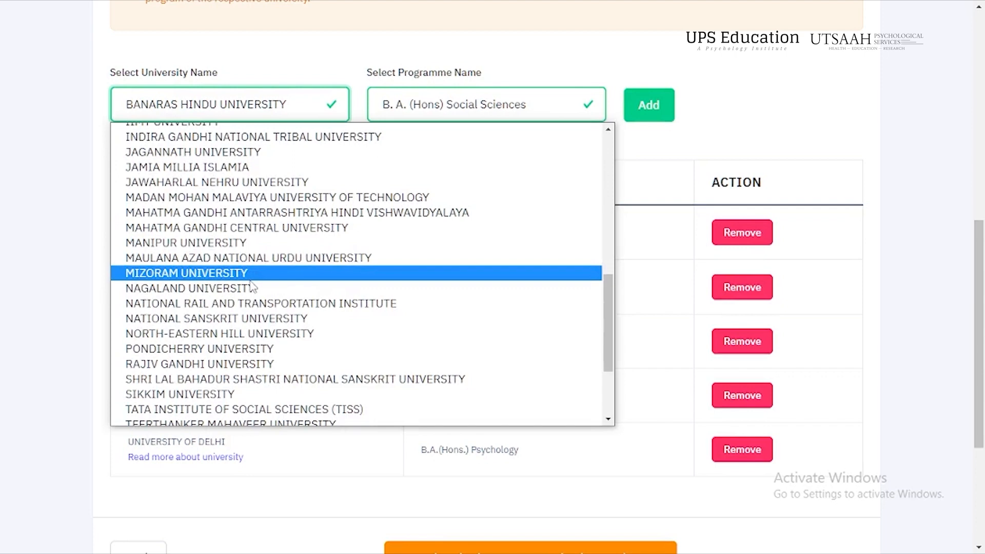
click(190, 168)
click(432, 110)
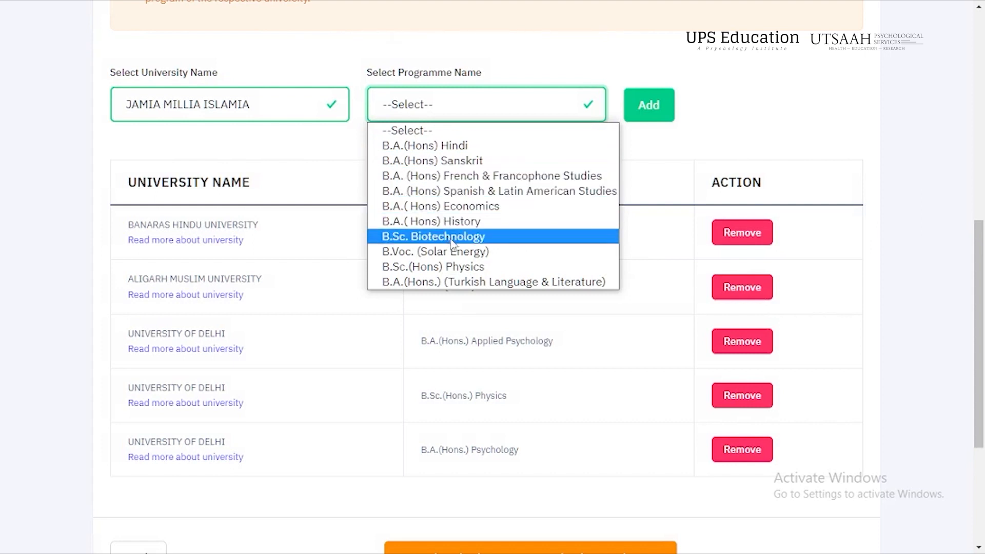
click(492, 222)
click(644, 108)
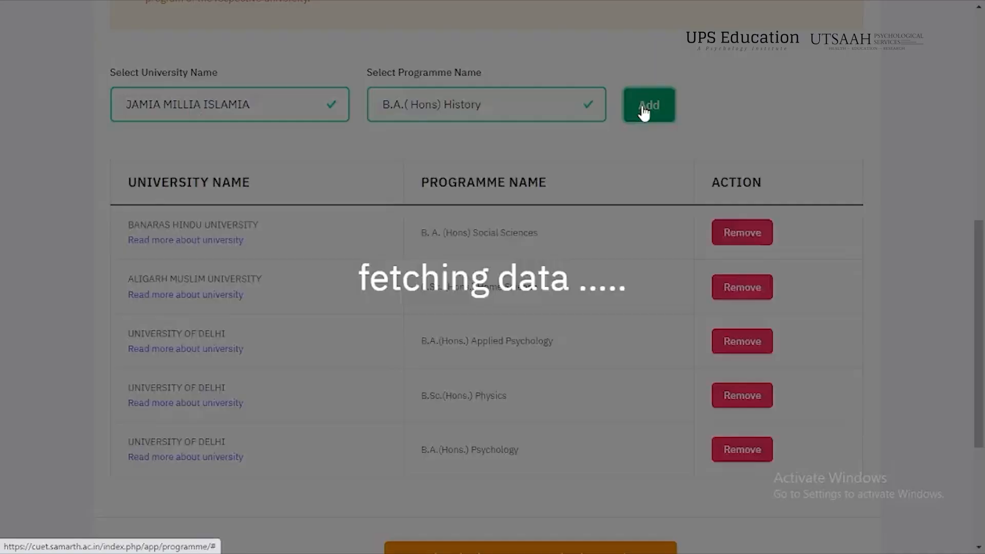
Step: Open the University / Programme Selection Preview of the chosen programmes
scroll(617, 206, down, 5)
scroll(611, 205, up, 2)
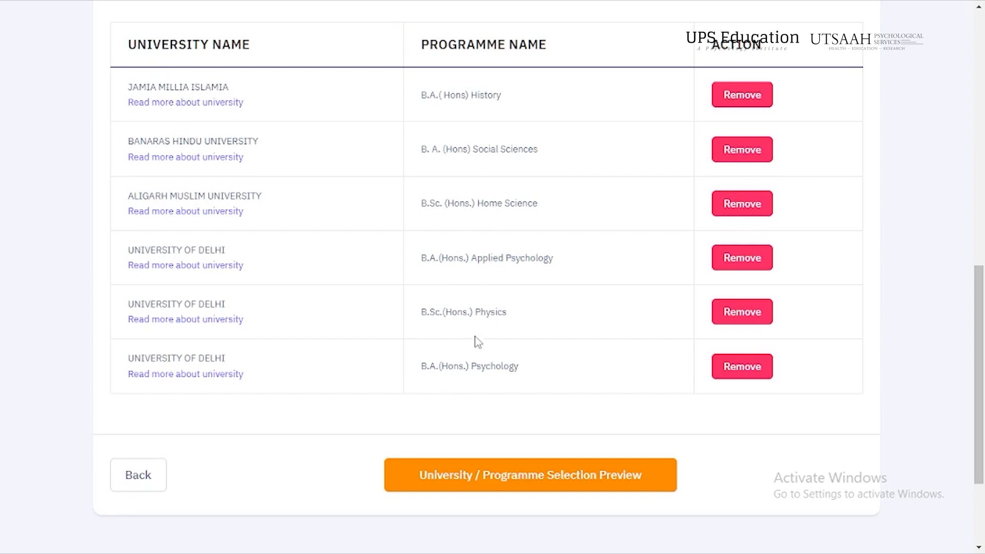
scroll(544, 477, down, 3)
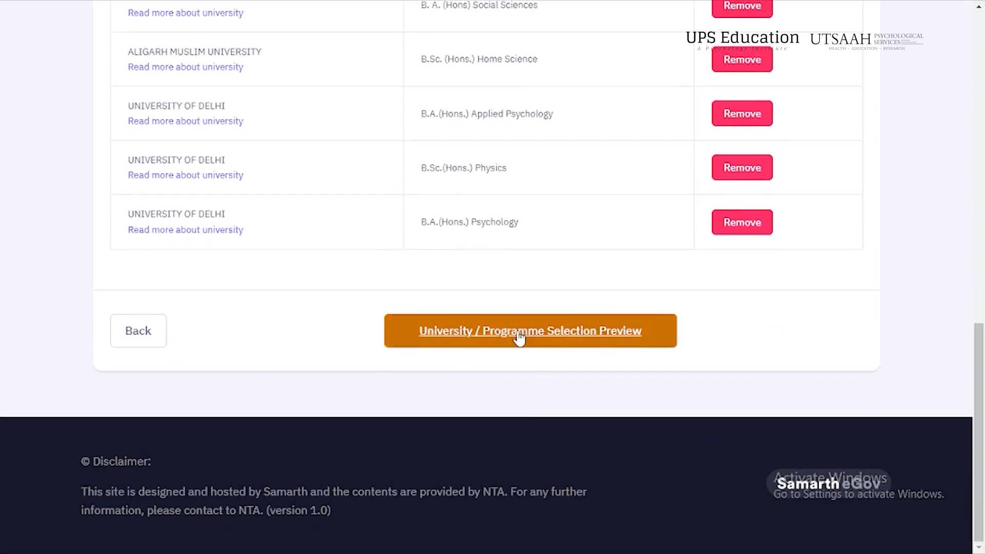
click(575, 339)
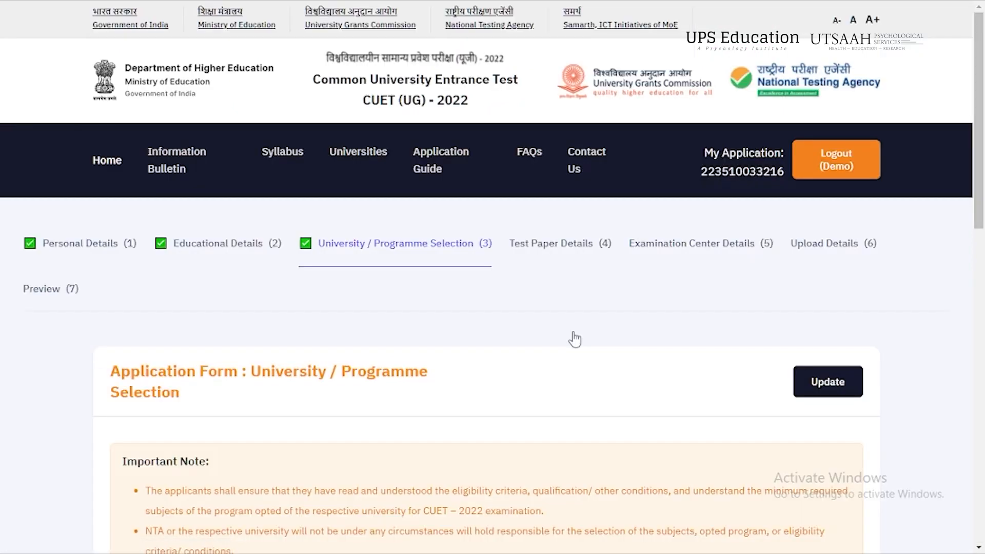
Step: Review the previewed university and programme list and proceed to the Test Paper selection section
scroll(575, 338, down, 10)
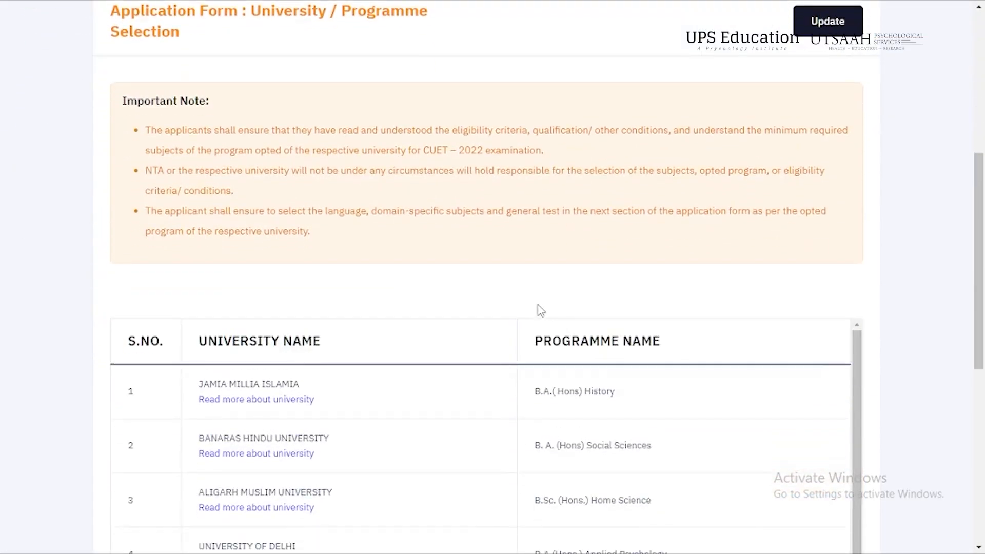
scroll(528, 308, down, 4)
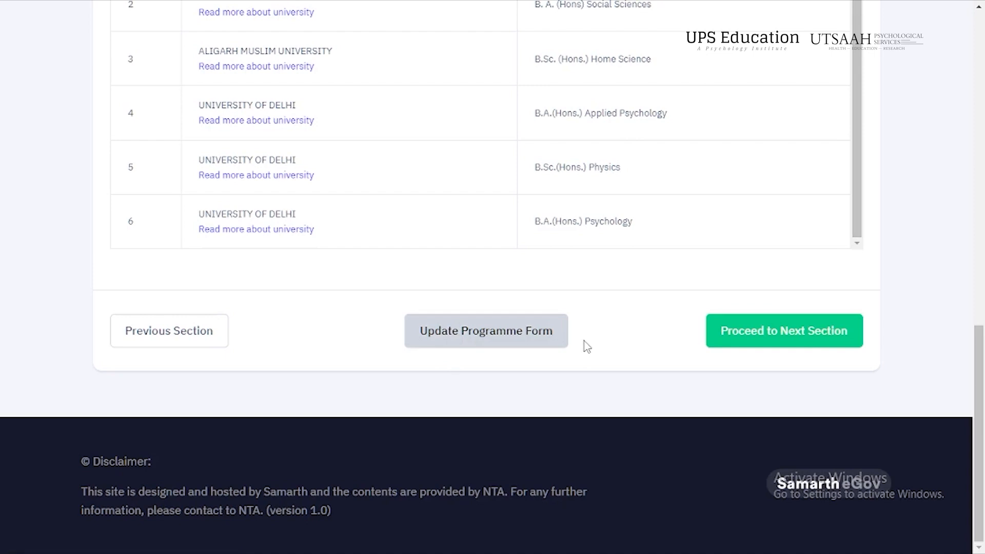
click(761, 336)
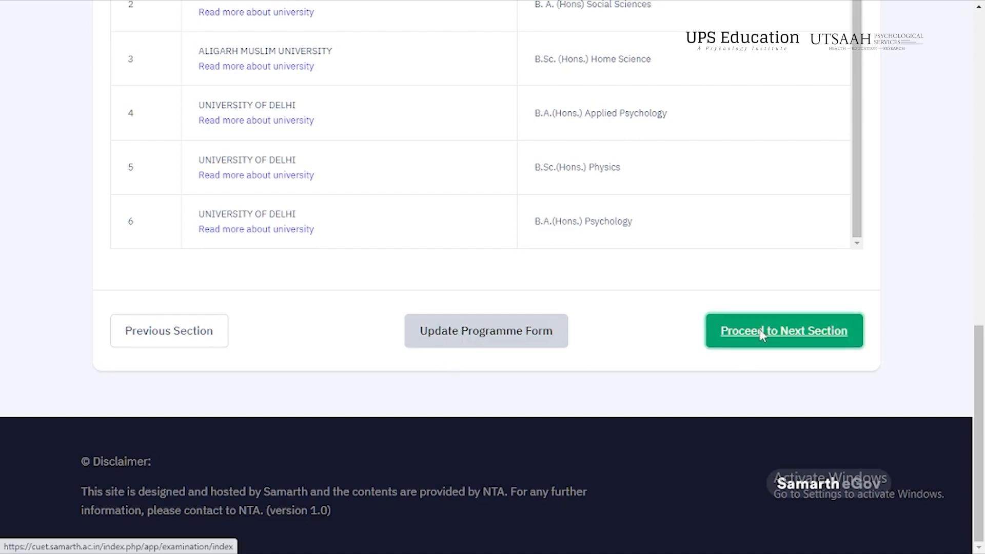
scroll(390, 295, down, 1)
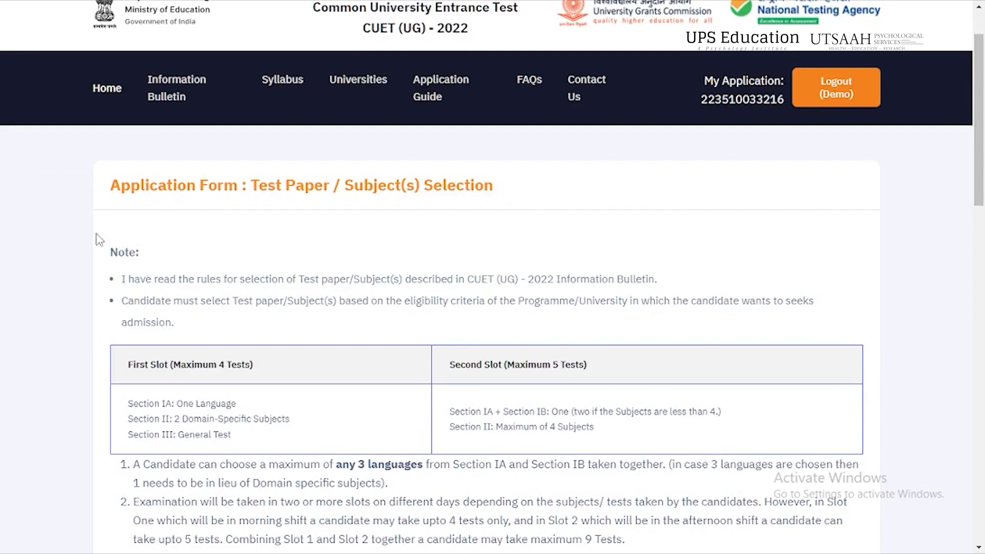
Step: Select 101 : English as the first-slot Language from Section IA
scroll(99, 240, down, 1)
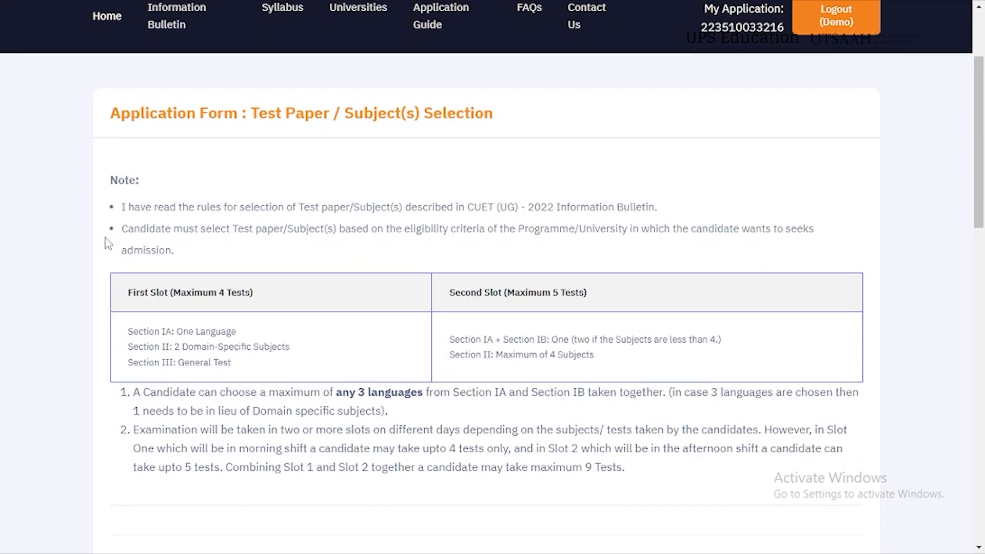
scroll(108, 243, down, 1)
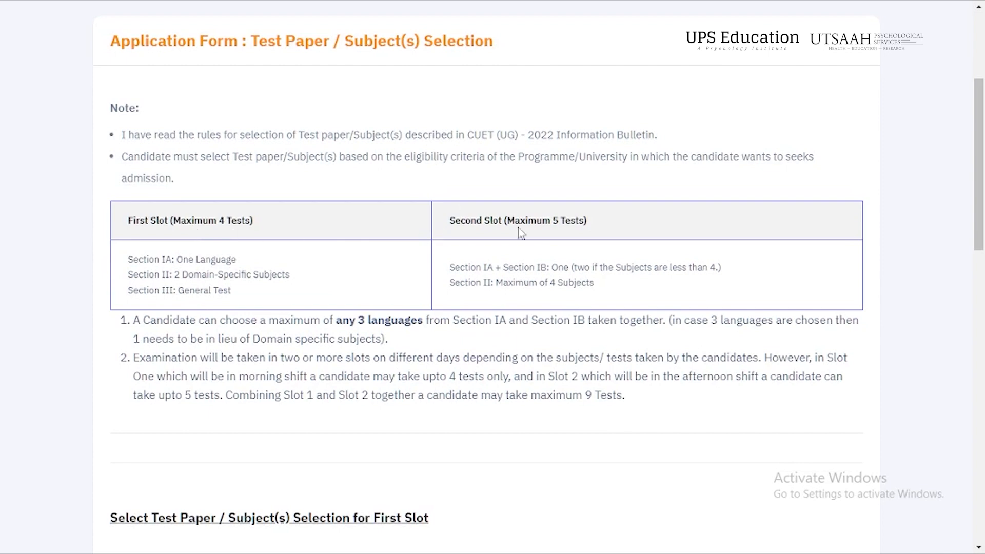
scroll(518, 228, down, 1)
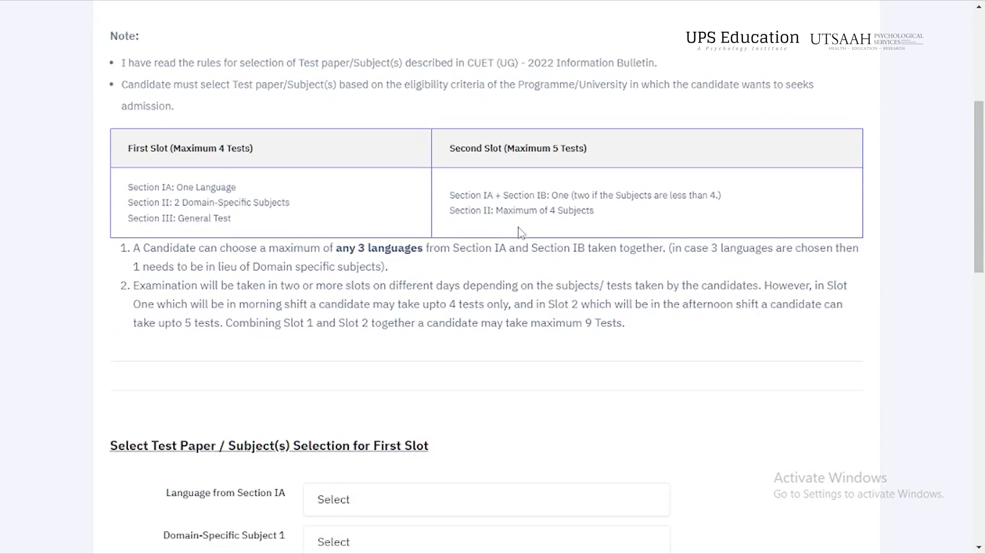
scroll(518, 237, down, 1)
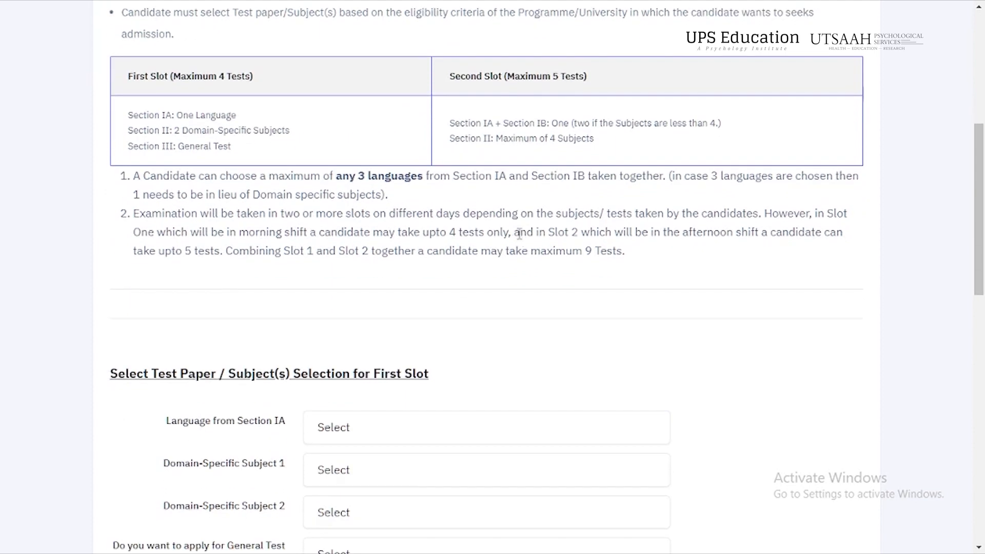
scroll(519, 234, down, 1)
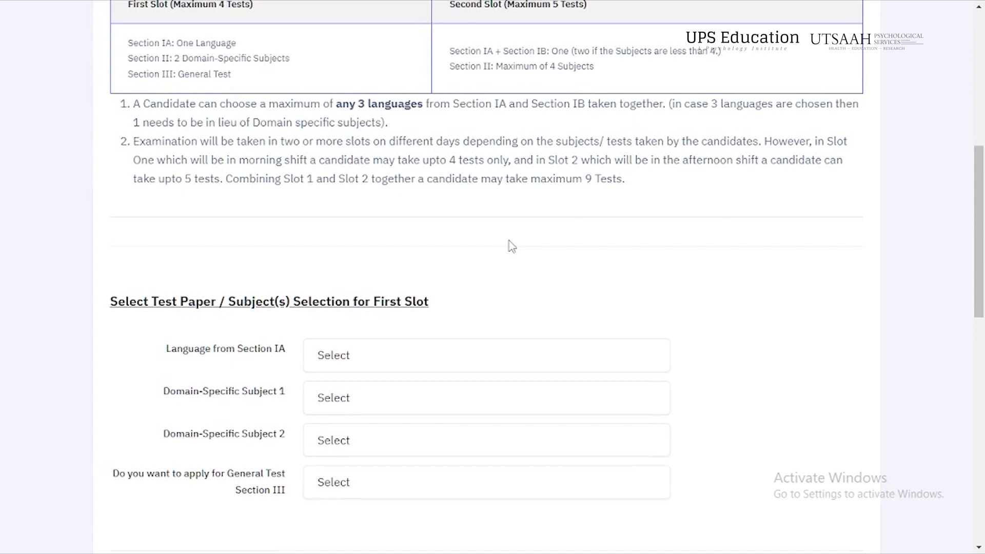
scroll(511, 246, down, 1)
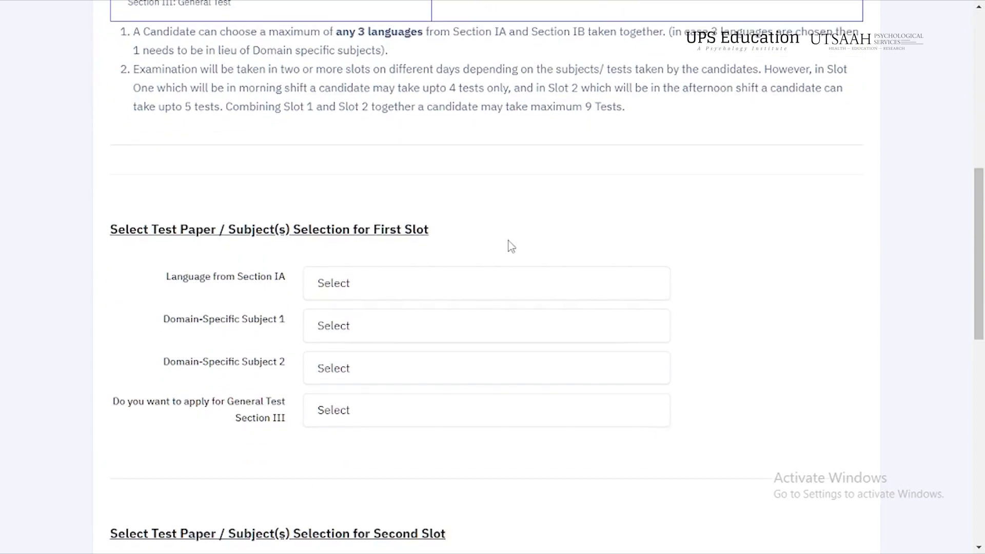
click(445, 285)
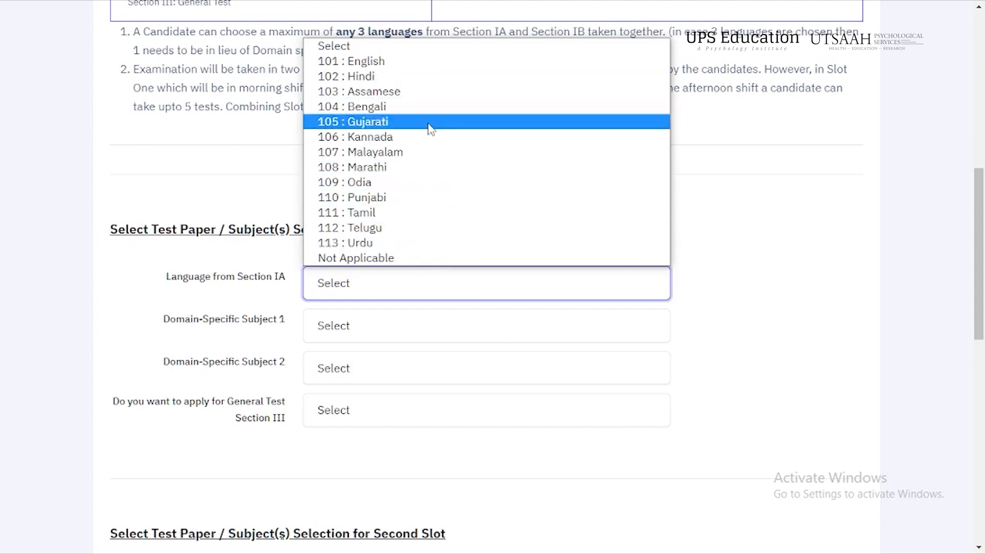
click(408, 62)
Step: Choose Yes to apply for the General Test Section III in the first slot
scroll(382, 230, down, 1)
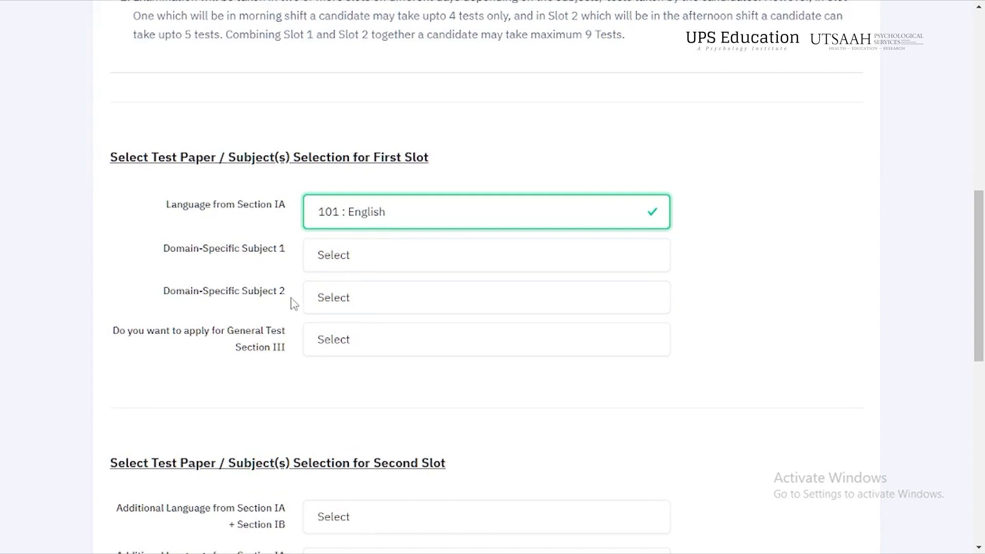
click(372, 348)
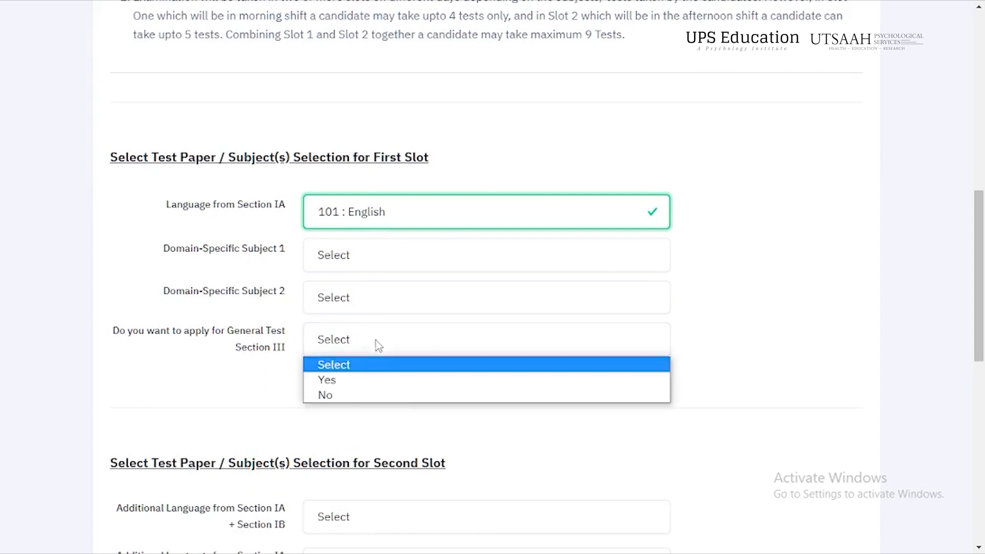
click(363, 380)
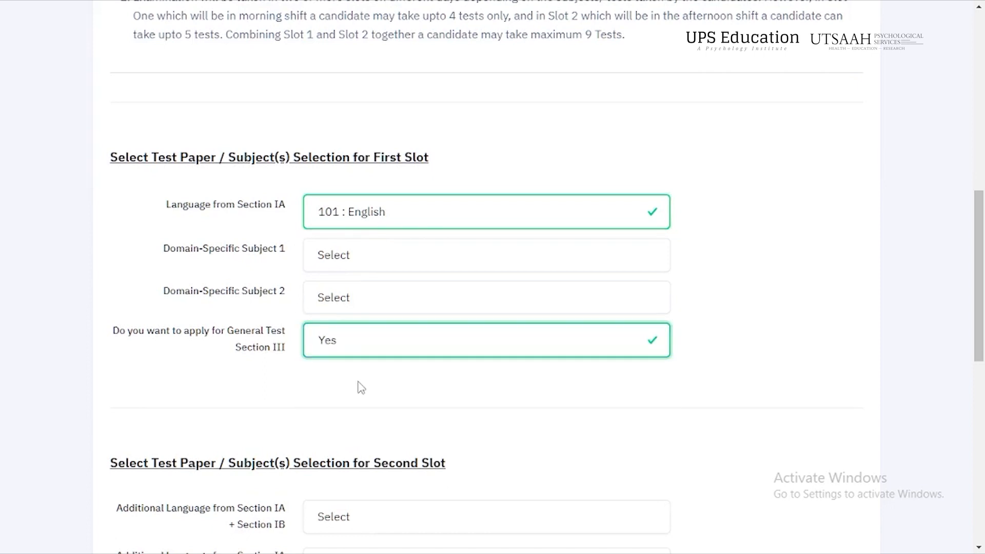
Step: Set the first-slot Domain-Specific Subject 1 to 324 : Psychology
scroll(373, 387, down, 7)
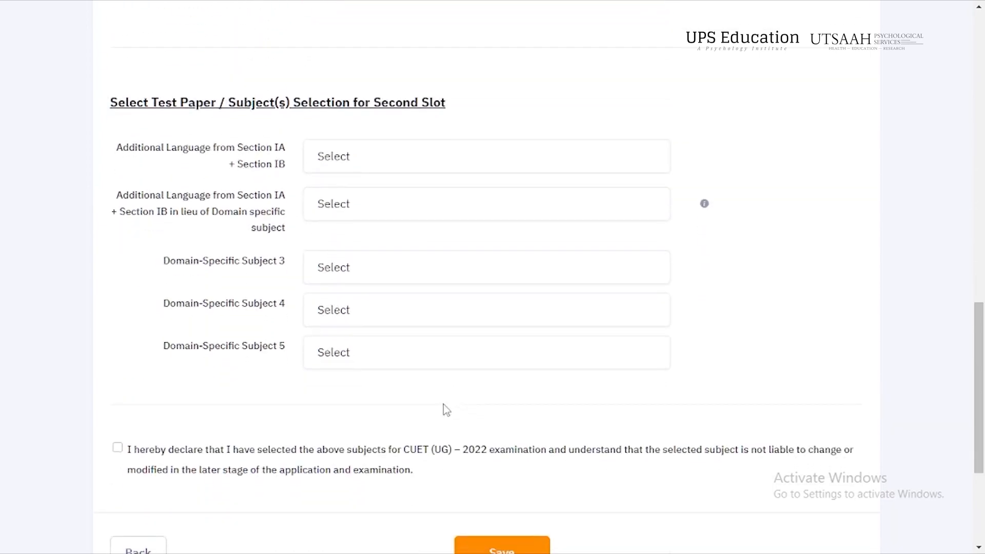
scroll(445, 409, up, 4)
scroll(407, 410, up, 3)
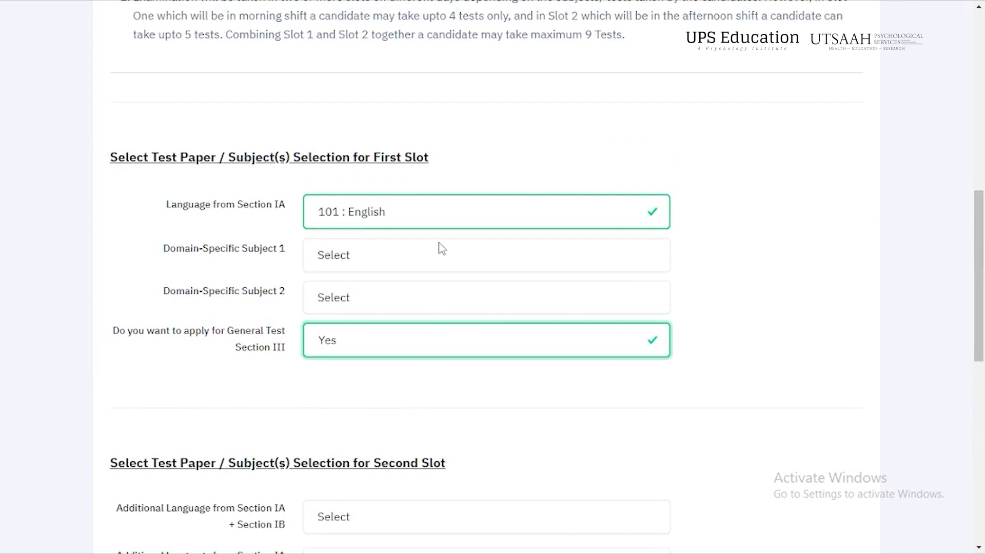
scroll(440, 246, up, 8)
scroll(471, 291, down, 10)
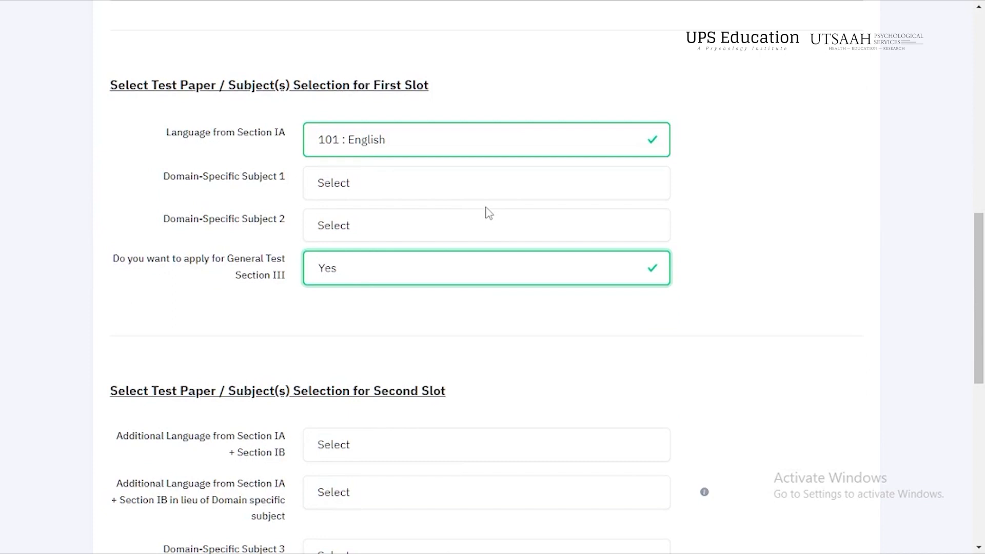
click(479, 154)
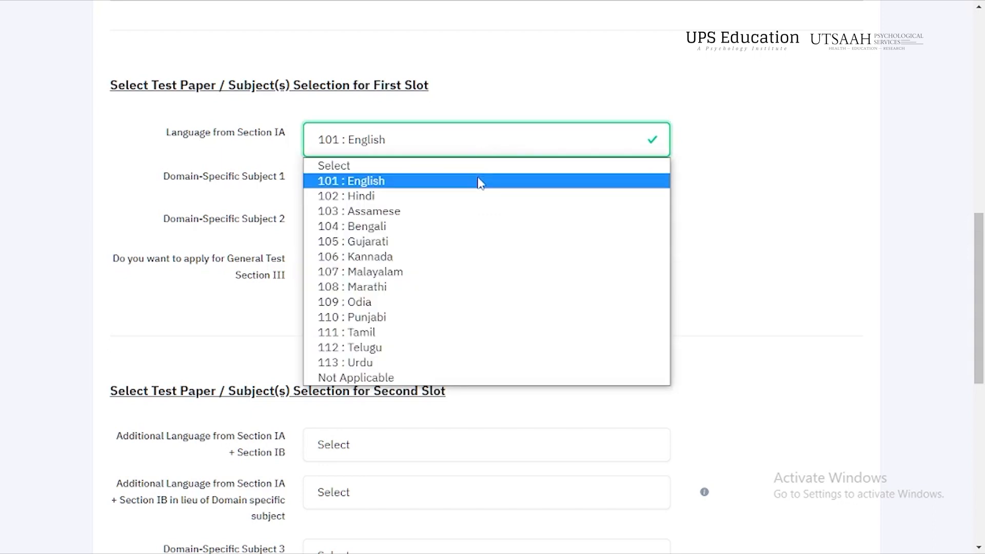
click(480, 182)
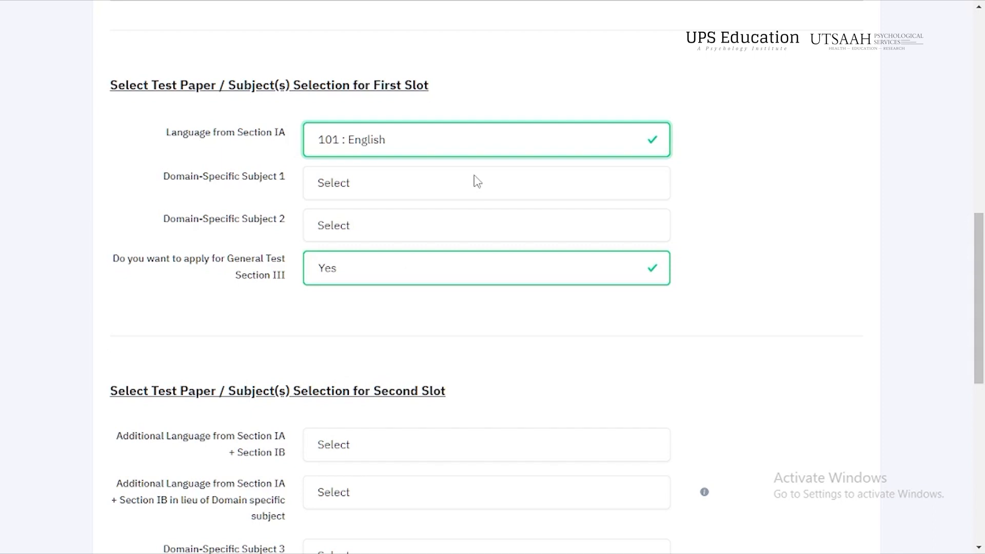
click(477, 183)
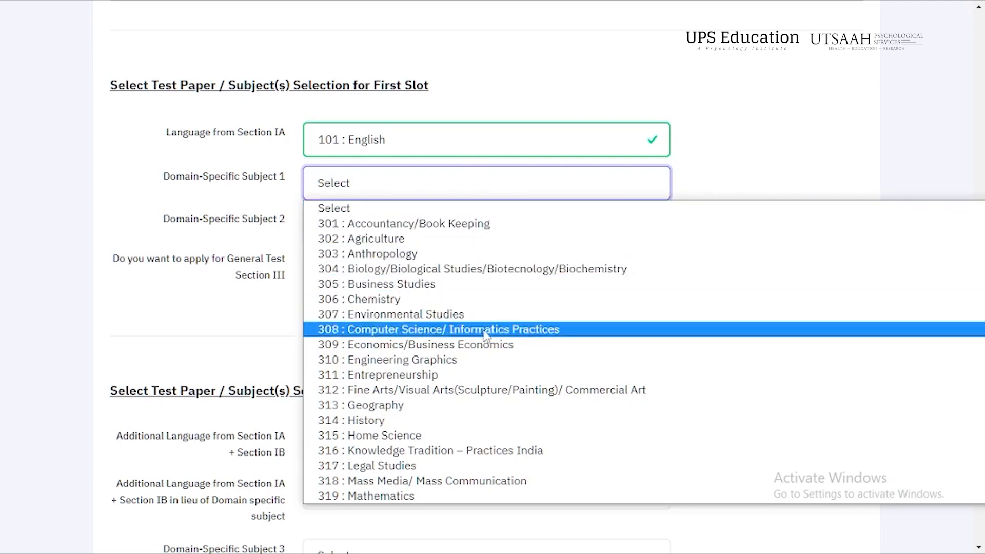
scroll(485, 335, down, 3)
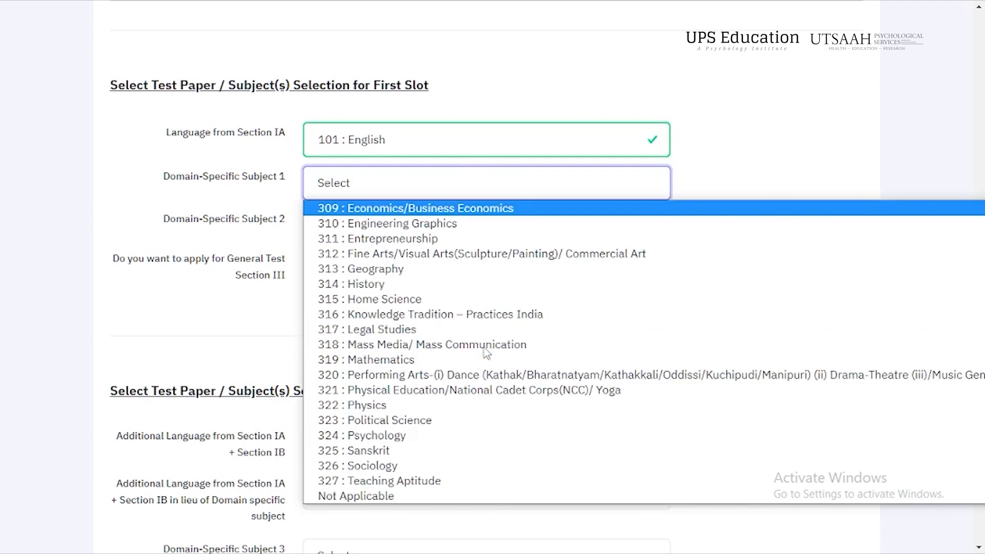
click(447, 440)
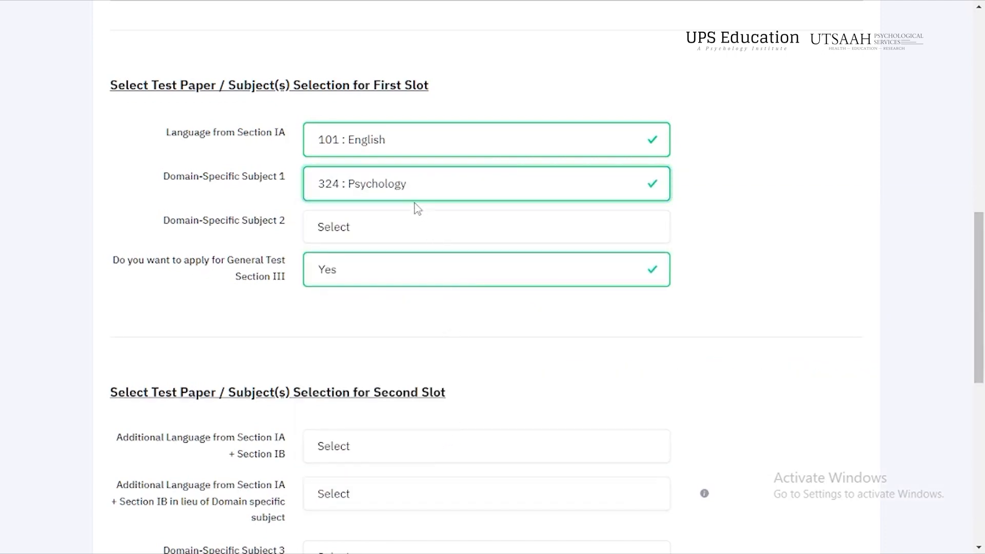
Step: Set the first-slot Domain-Specific Subject 2 to 314 : History
scroll(415, 203, down, 1)
click(334, 155)
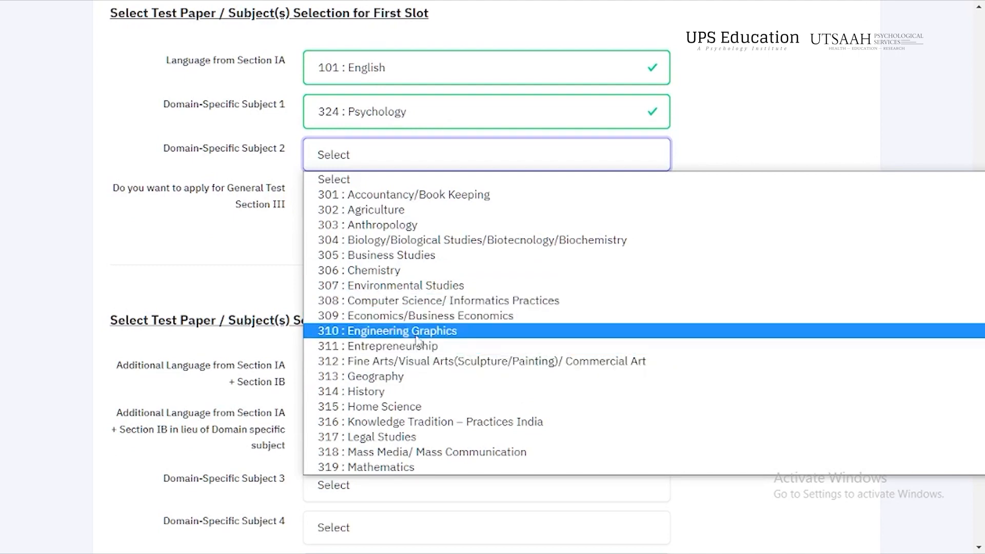
click(403, 392)
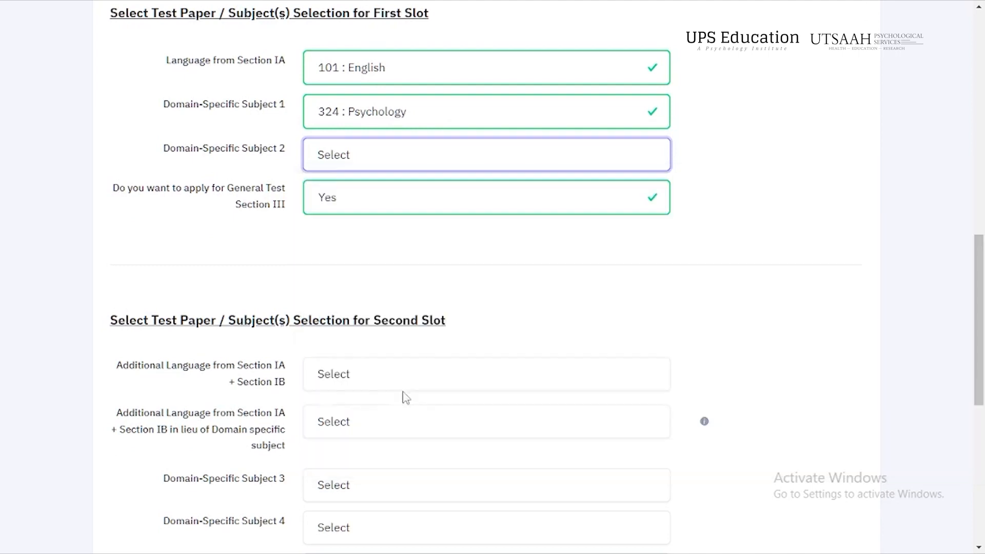
Step: Review the slot rules in the note against the first-slot subject selections
scroll(403, 190, up, 2)
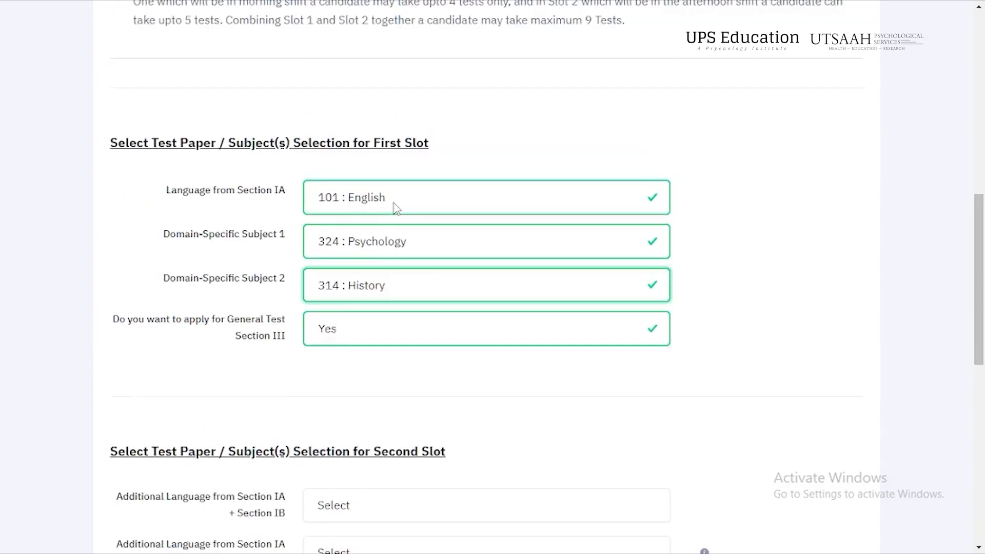
scroll(395, 208, up, 5)
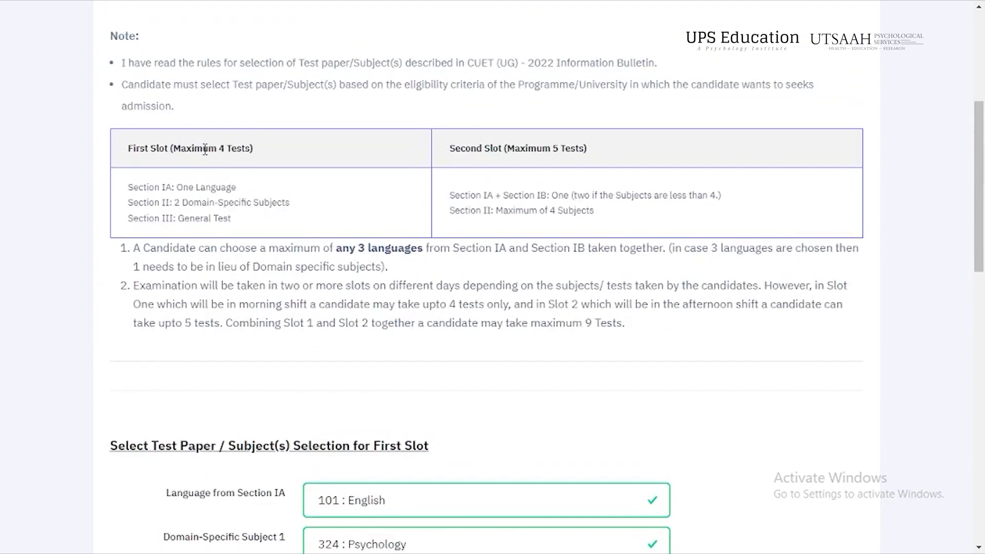
scroll(328, 231, down, 4)
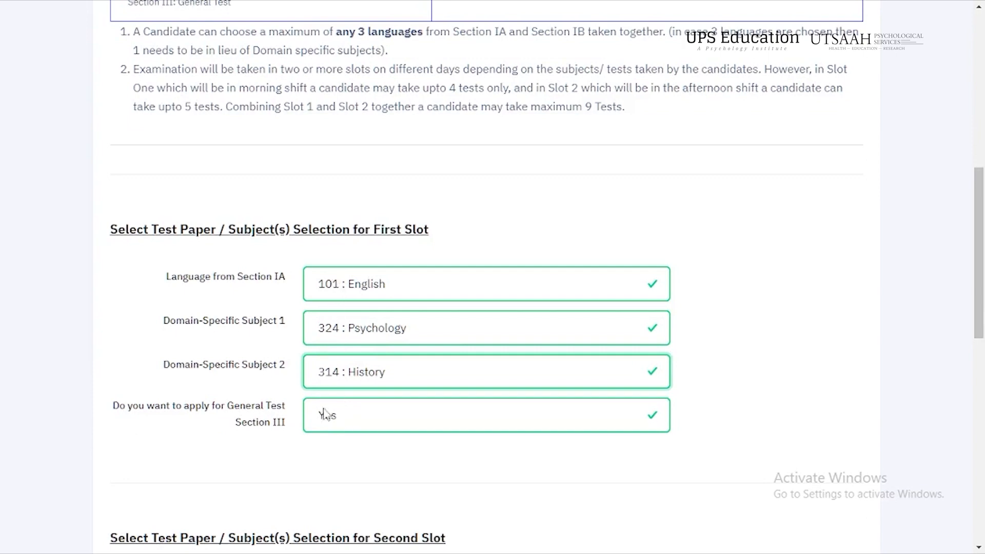
scroll(314, 287, up, 4)
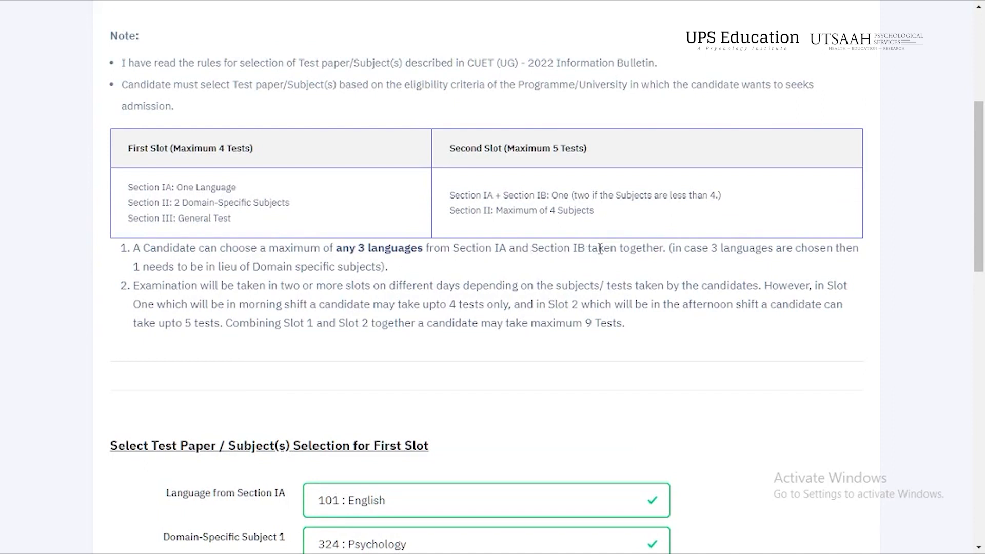
scroll(162, 220, down, 1)
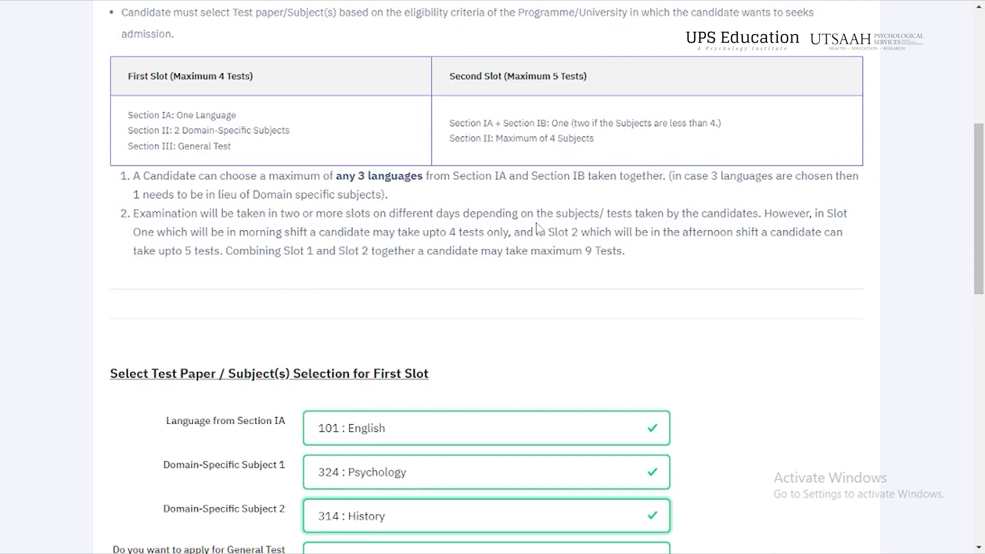
scroll(473, 250, down, 3)
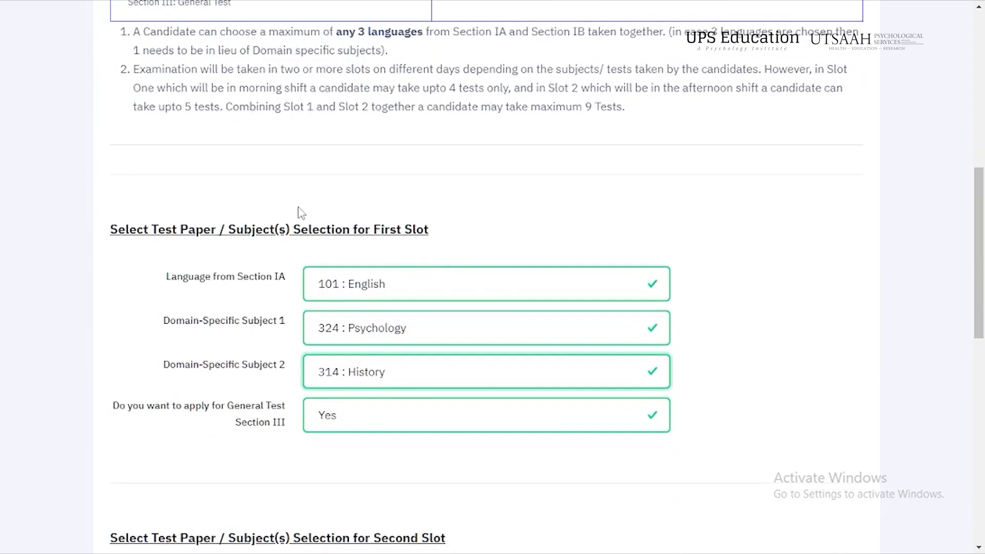
scroll(280, 265, down, 3)
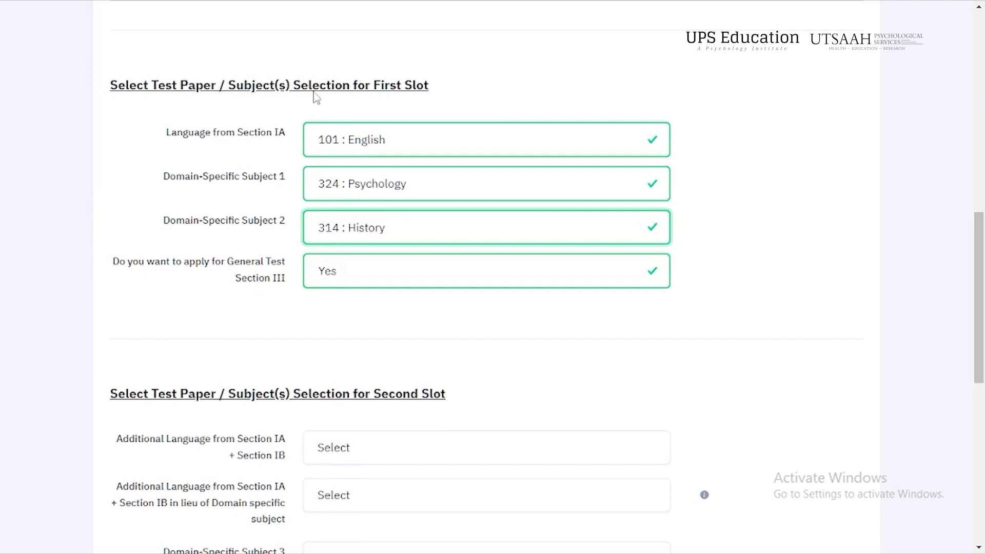
scroll(340, 299, down, 1)
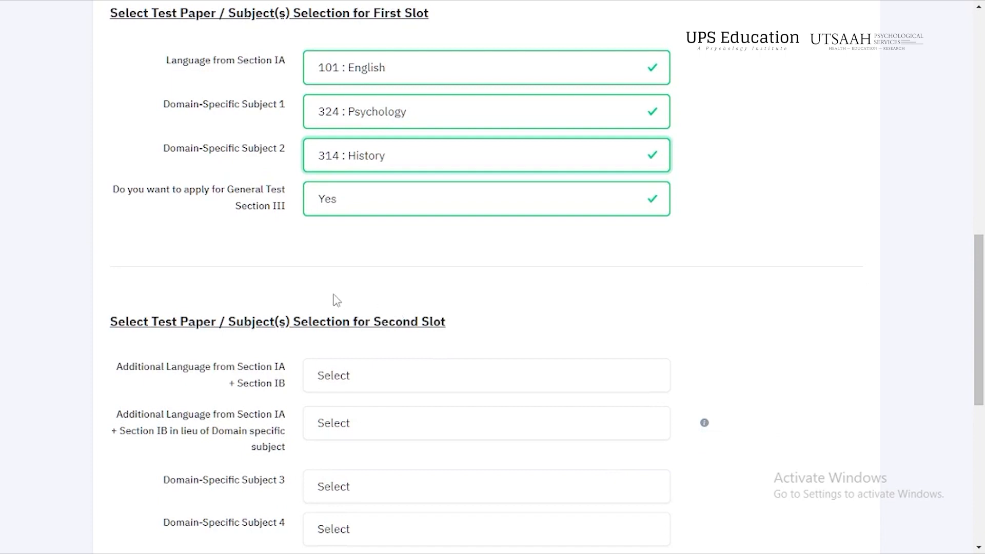
scroll(289, 303, down, 1)
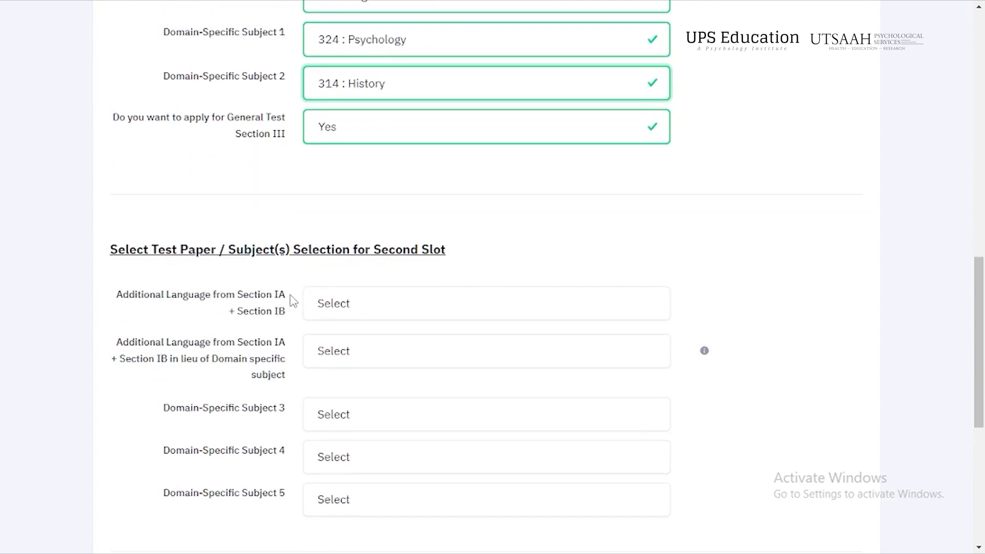
scroll(289, 295, up, 2)
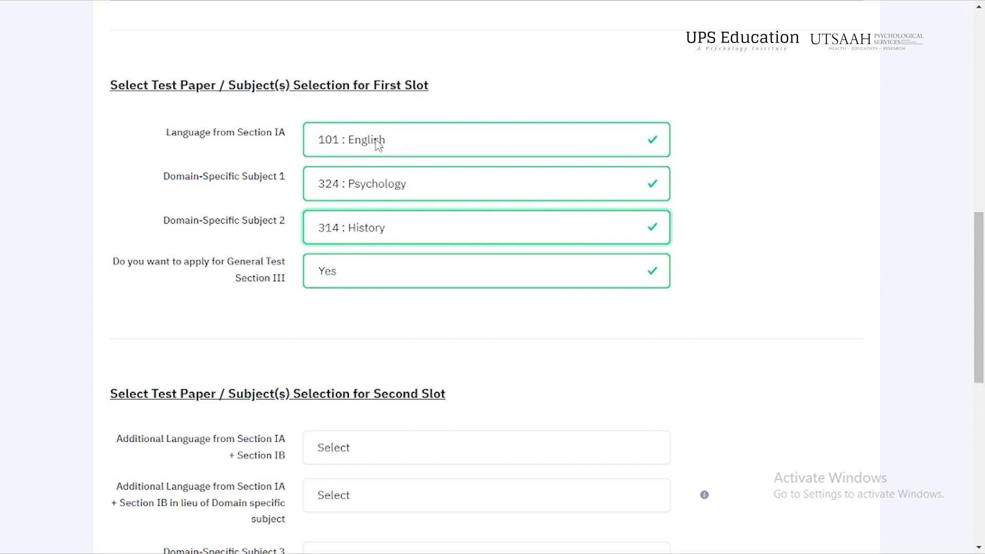
scroll(393, 230, down, 1)
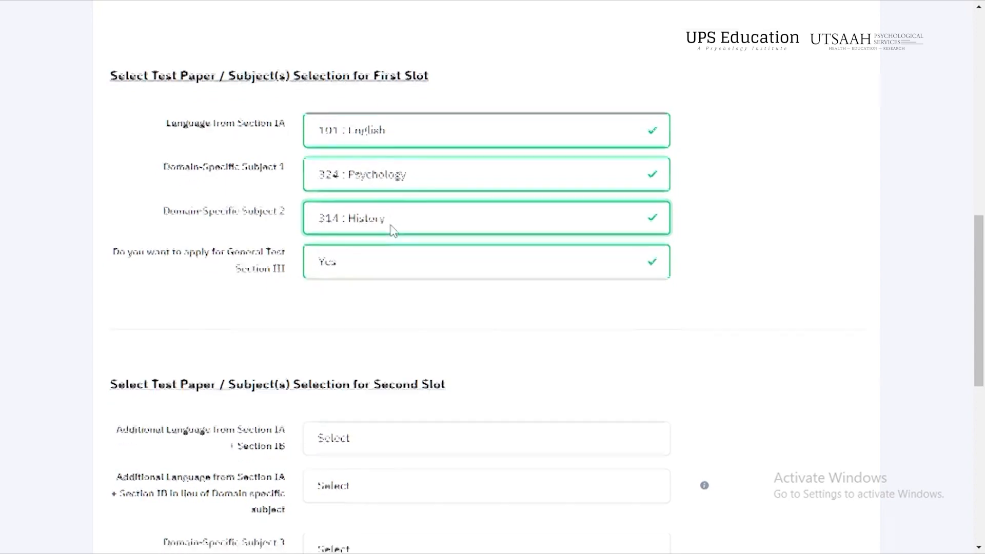
Step: Set the second-slot Domain-Specific Subject 3 to 315 : Home Science
scroll(392, 230, down, 3)
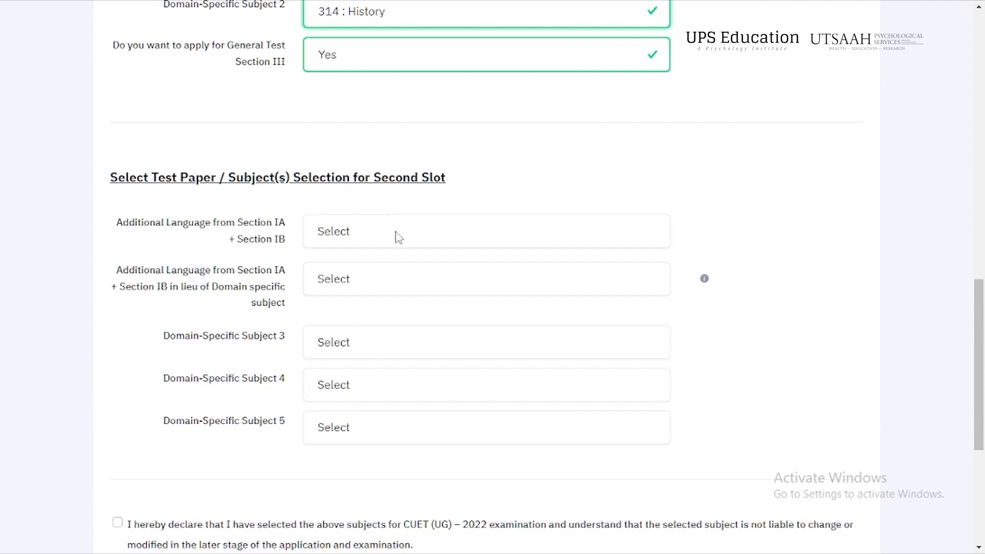
scroll(399, 238, down, 1)
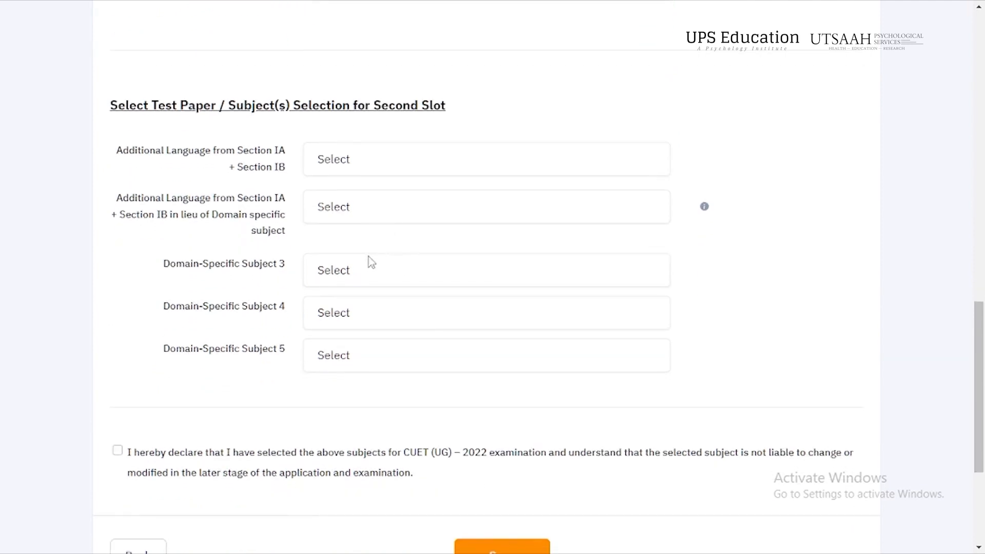
click(377, 276)
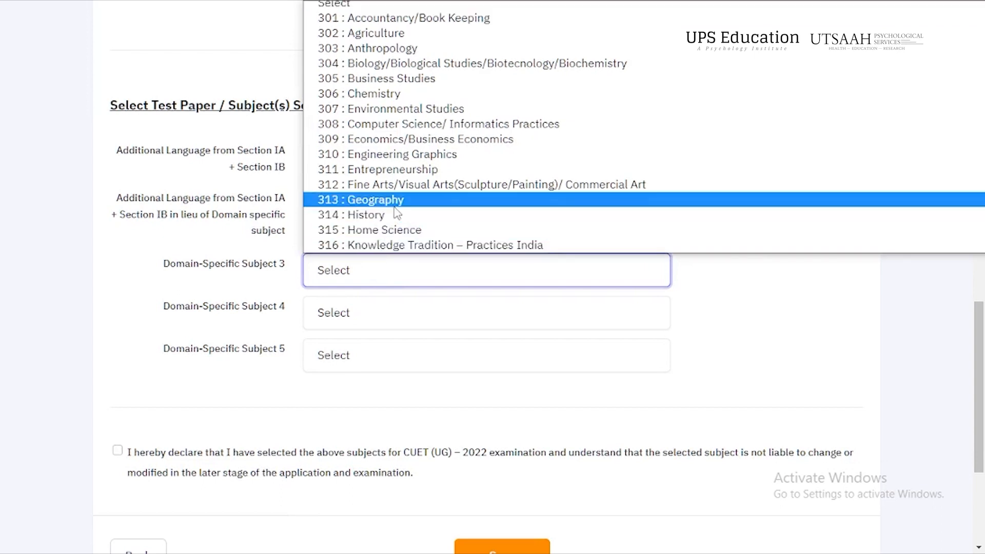
click(402, 230)
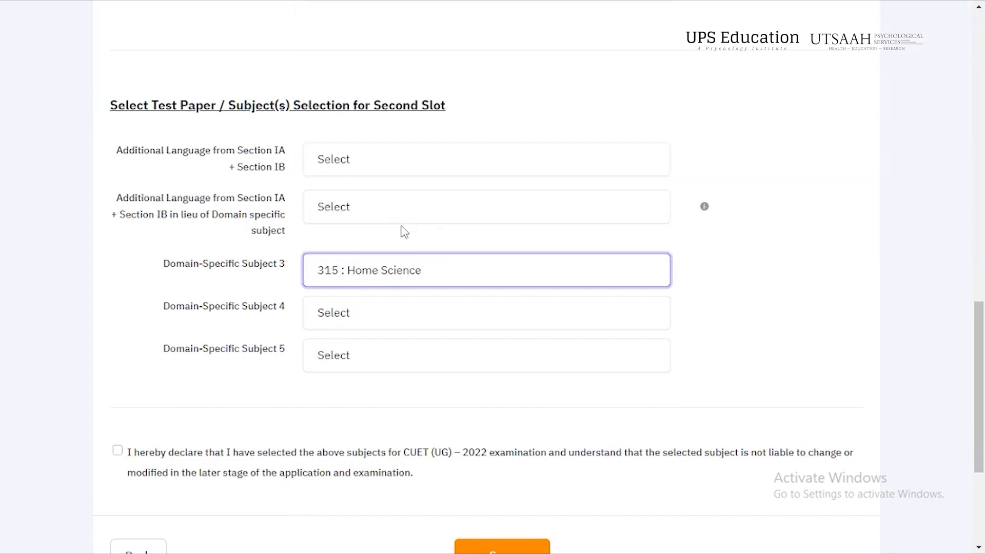
Step: Tick the declaration confirming the selected subjects for the CUET (UG) 2022 examination
scroll(395, 252, down, 3)
scroll(372, 254, up, 5)
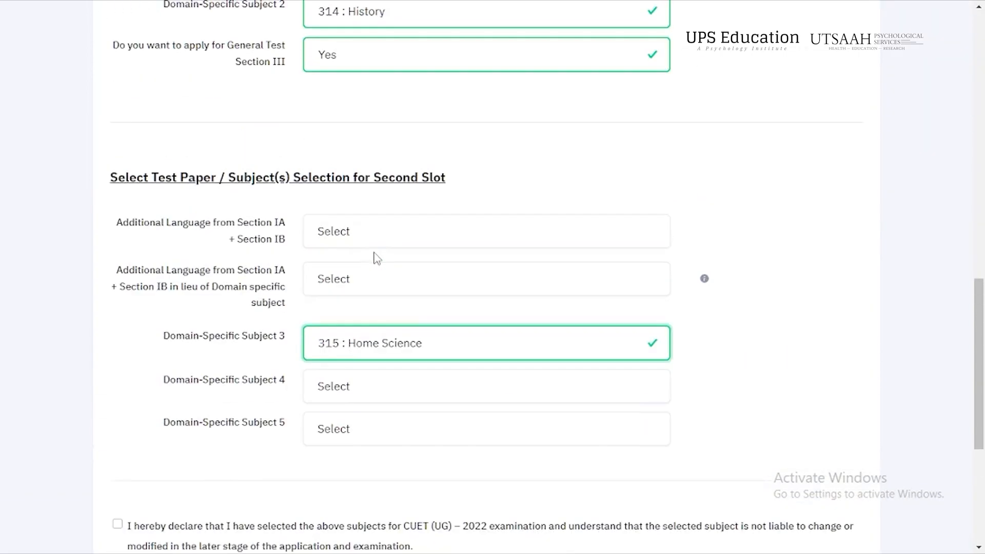
scroll(377, 258, up, 2)
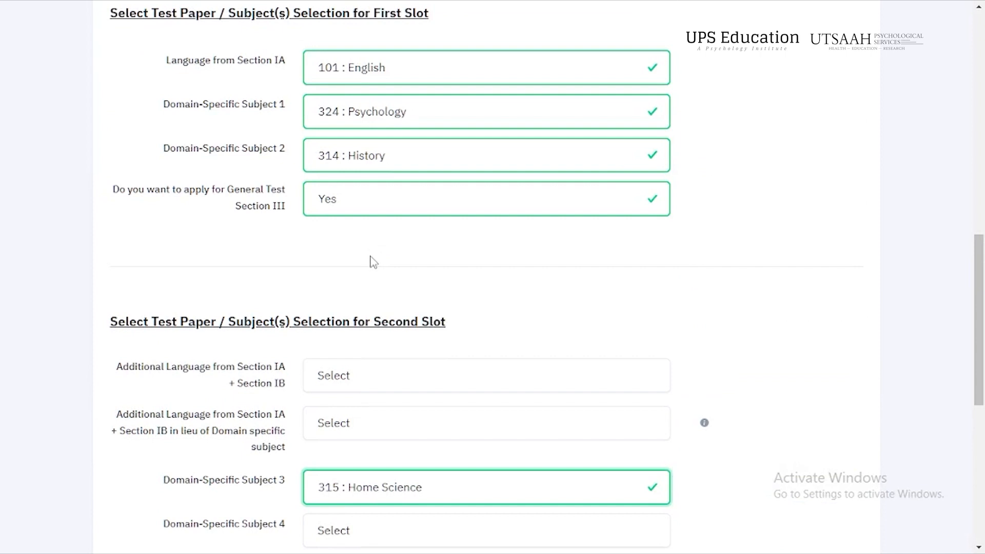
scroll(373, 263, down, 2)
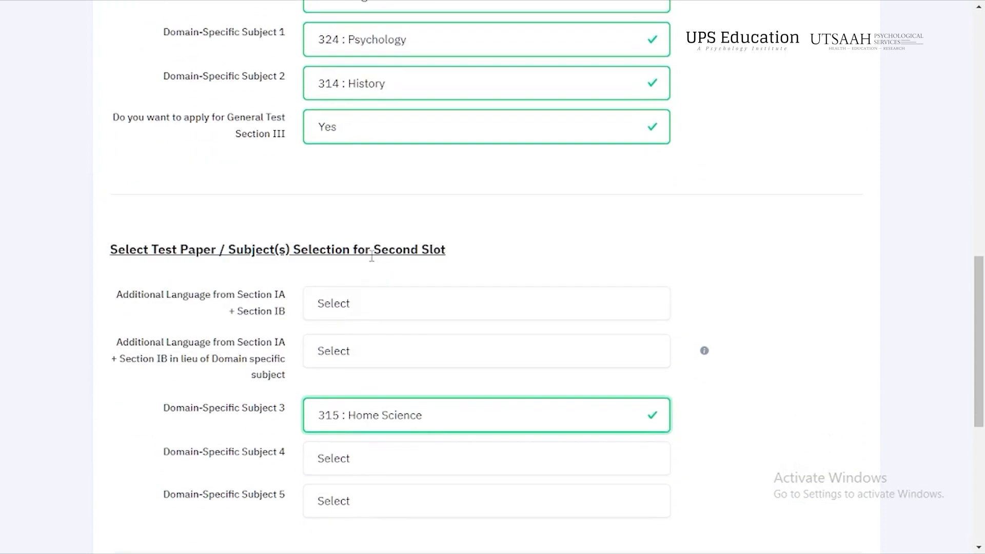
scroll(371, 259, down, 4)
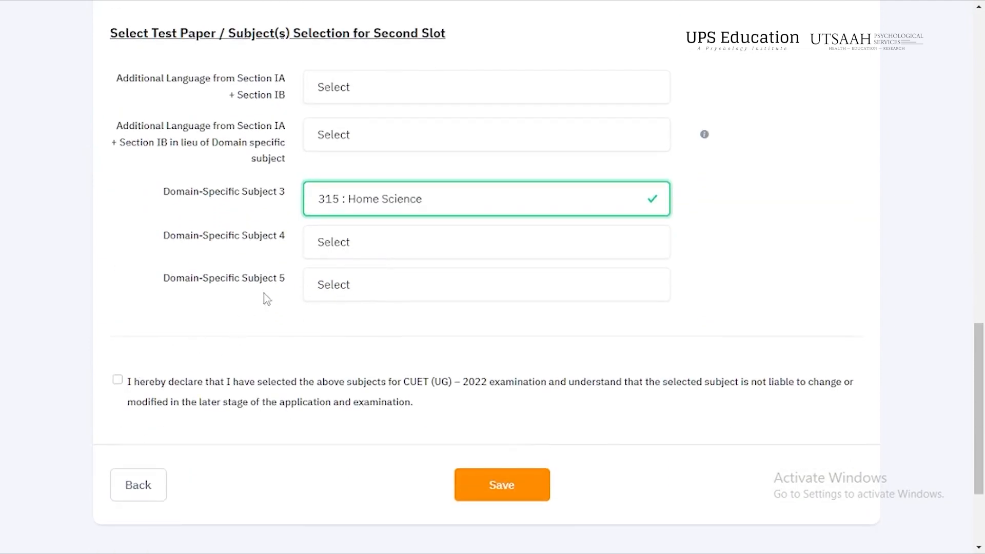
click(118, 380)
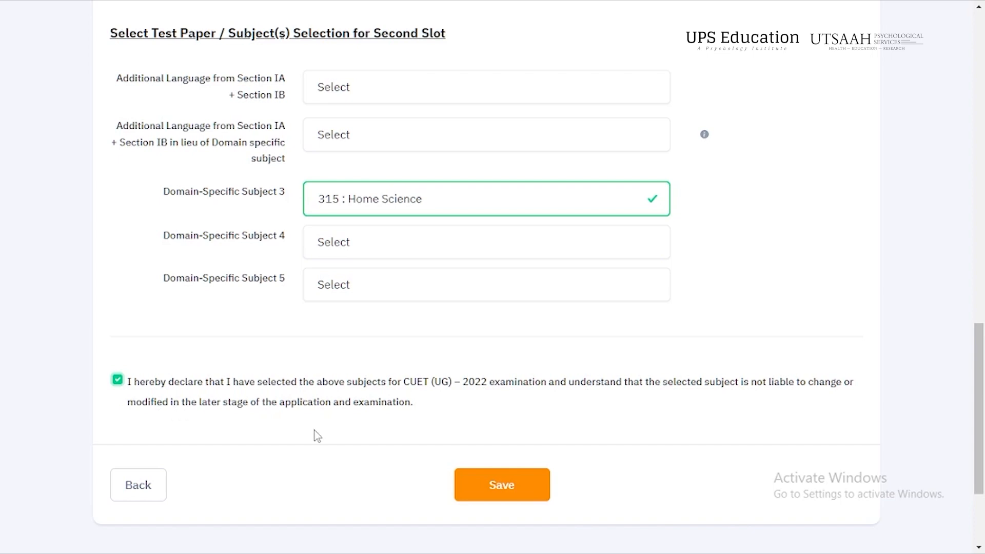
Step: Try to save the test paper and subject selection
scroll(395, 402, down, 2)
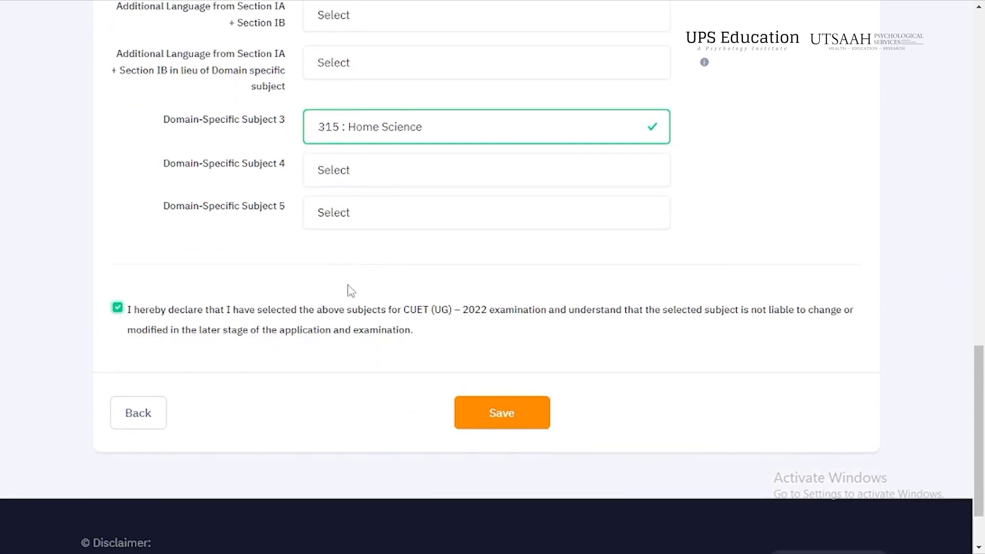
scroll(331, 287, up, 5)
scroll(332, 287, up, 1)
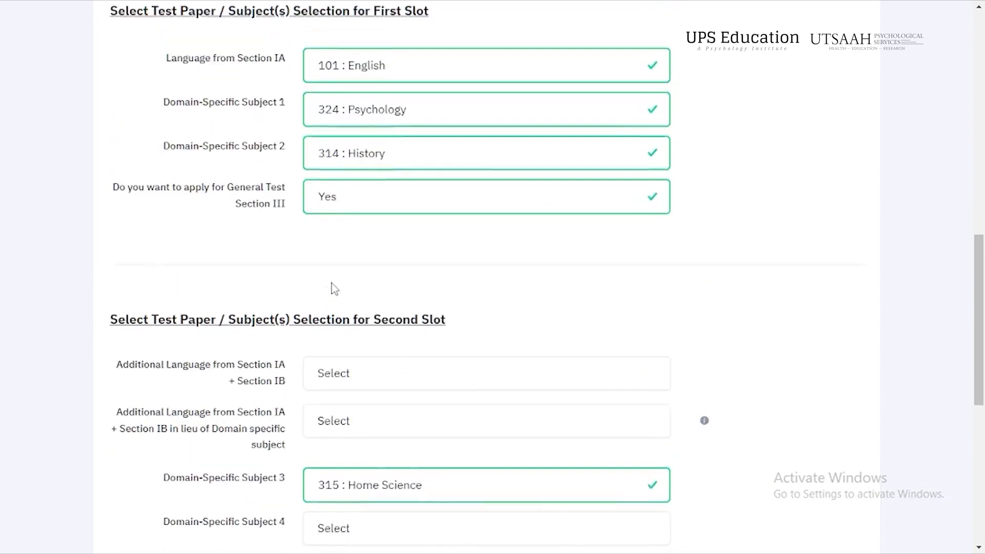
scroll(333, 299, down, 5)
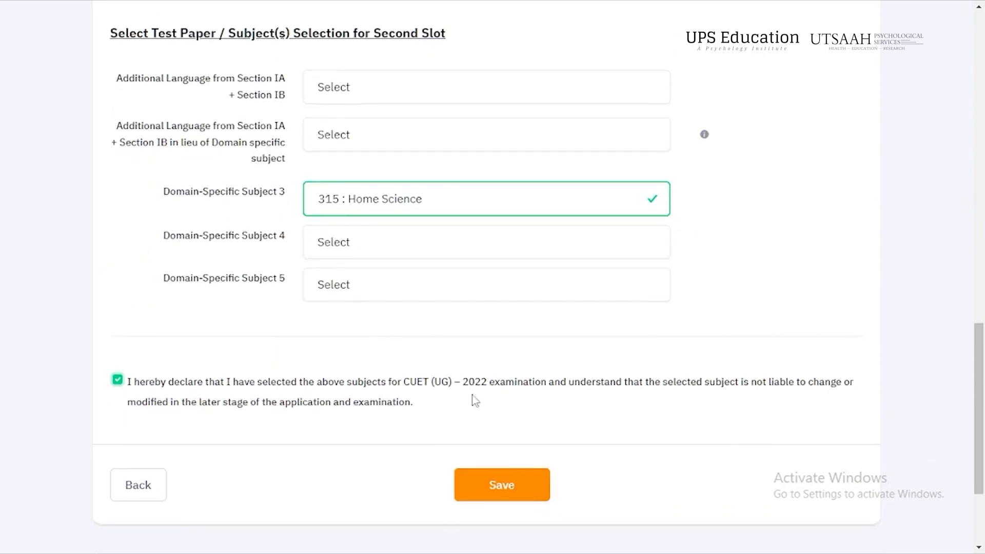
click(500, 487)
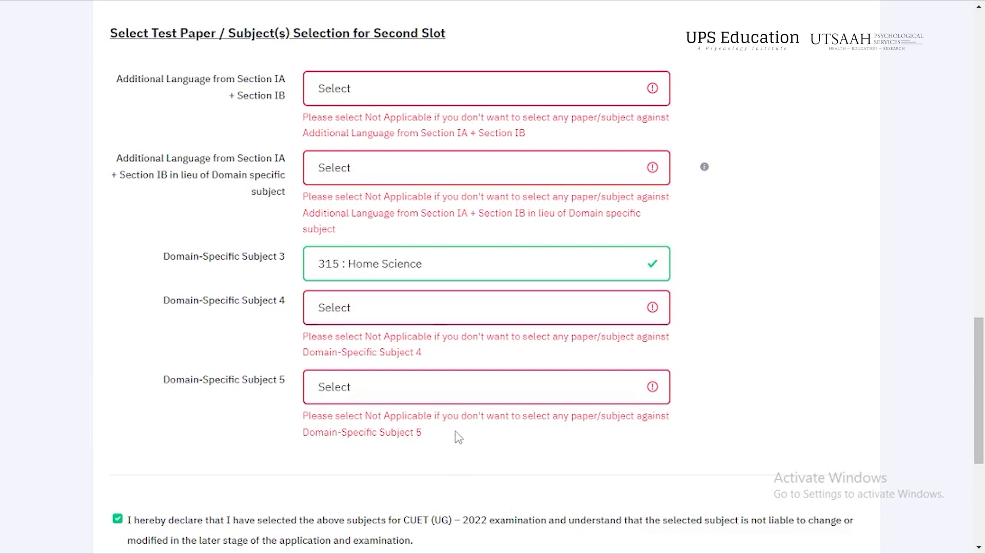
Step: Set the second-slot Domain-Specific Subject 4 to Not Applicable
click(417, 313)
scroll(405, 200, down, 3)
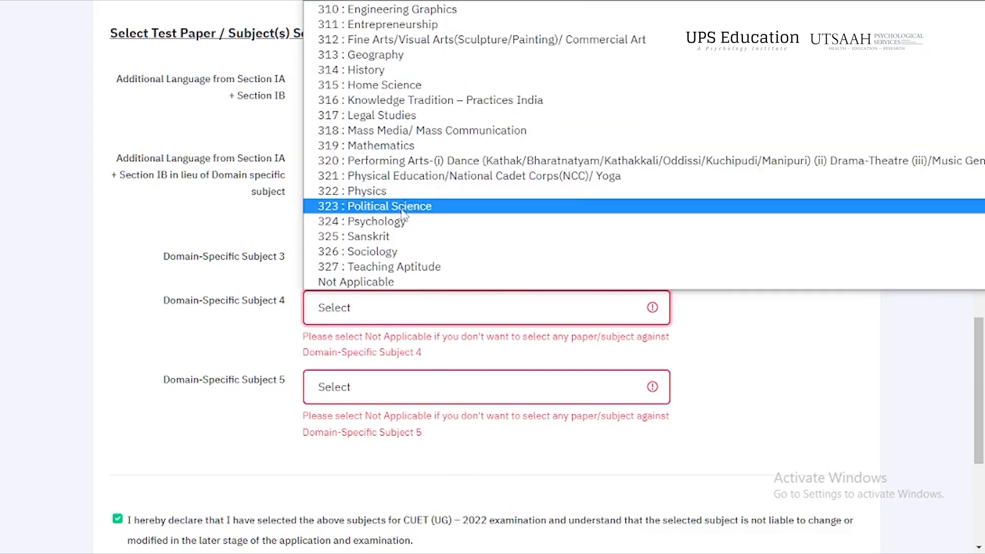
click(352, 283)
Step: Set the second-slot Domain-Specific Subject 5 to Not Applicable
click(362, 359)
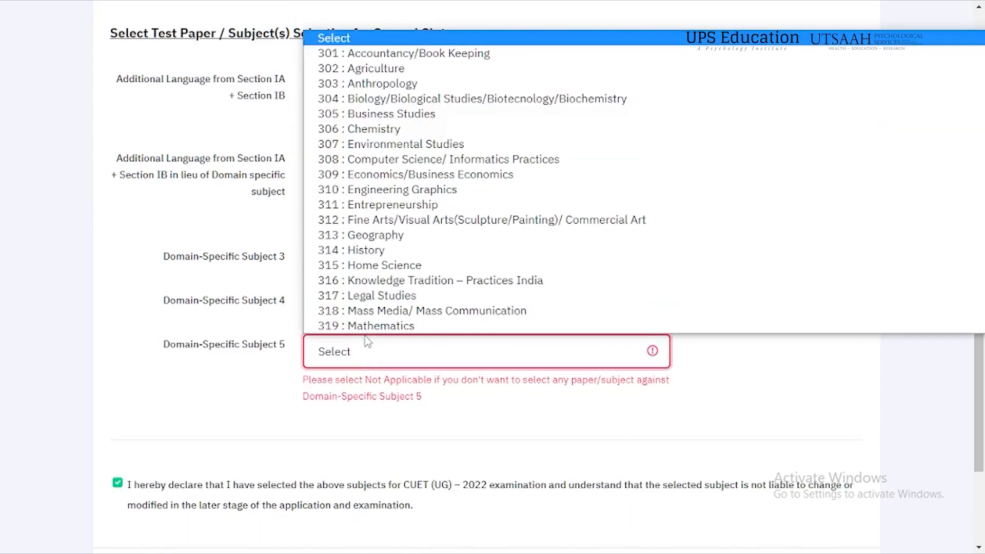
scroll(371, 284, down, 5)
scroll(371, 308, up, 5)
click(362, 383)
scroll(359, 141, down, 3)
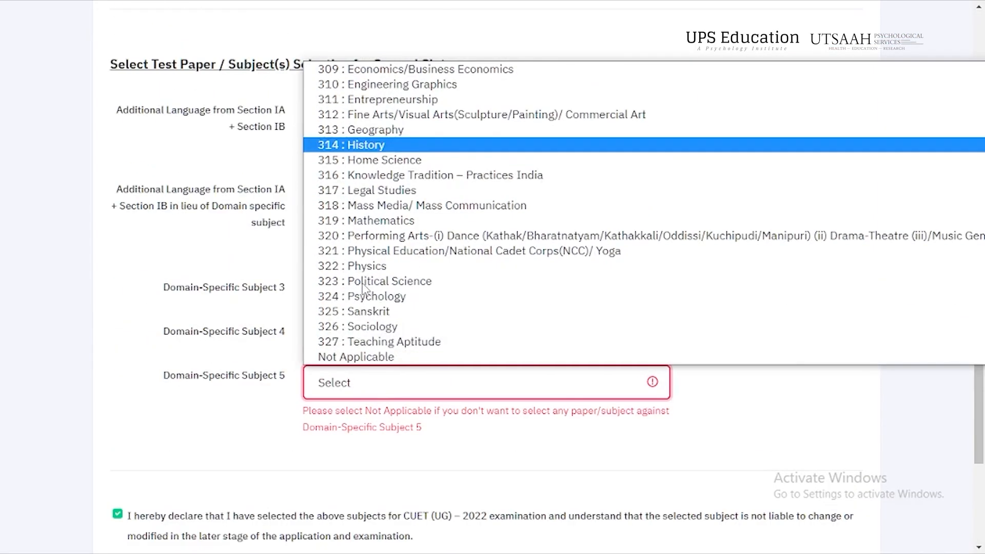
click(354, 358)
Step: Set both second-slot Additional Language fields from Section IA + Section IB to Not Applicable
click(372, 205)
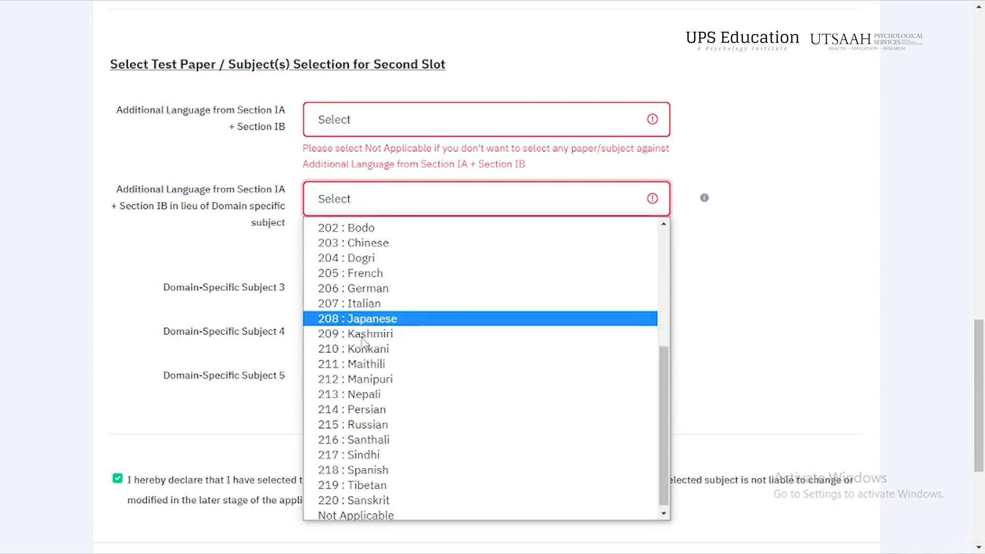
click(354, 512)
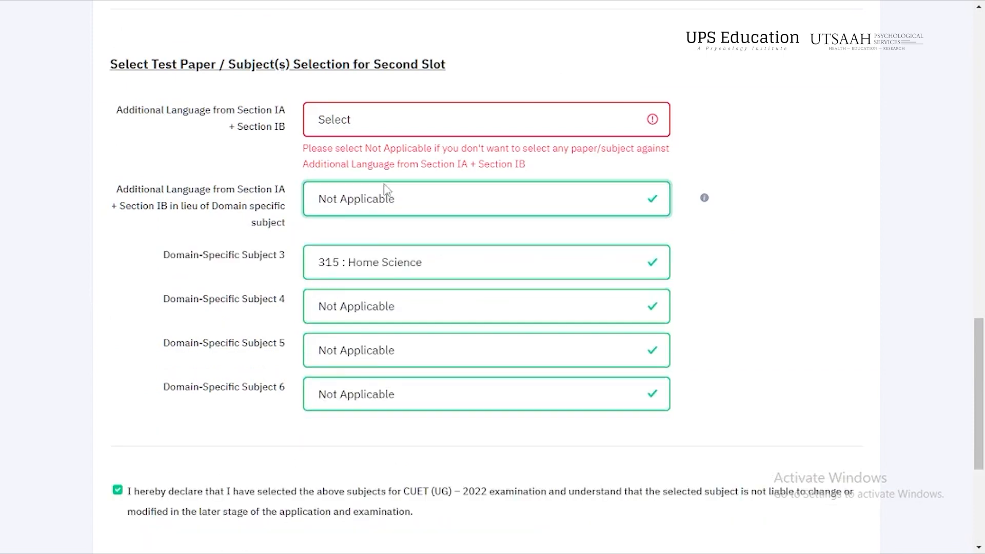
click(391, 125)
scroll(403, 359, down, 5)
click(374, 435)
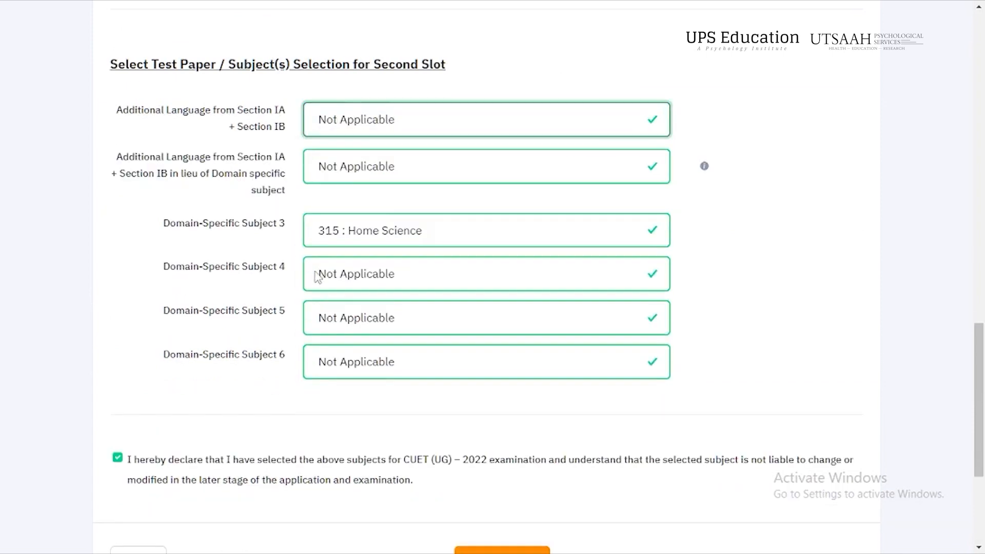
Step: Save the test paper and subject selection form
scroll(321, 264, up, 5)
scroll(359, 288, down, 10)
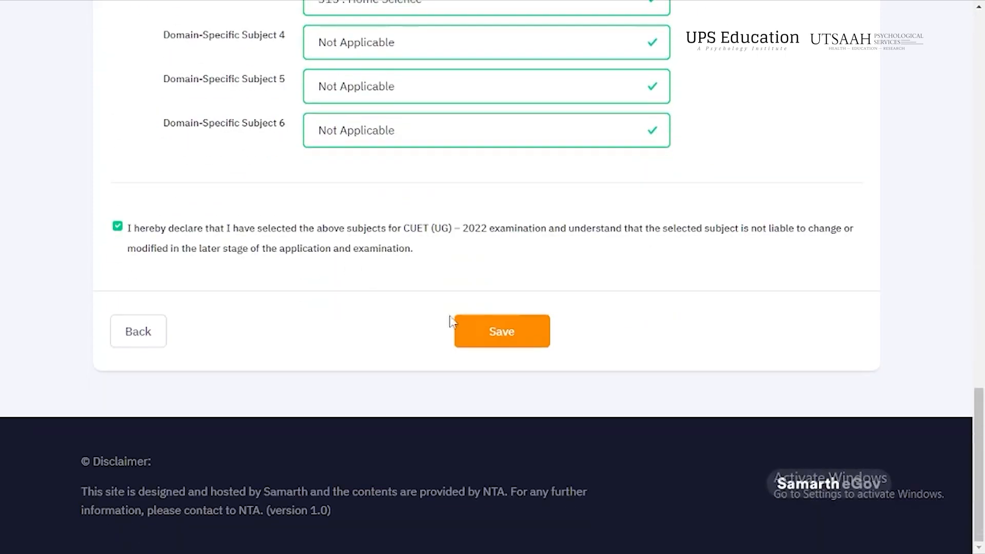
click(503, 337)
Step: Review the saved subject summary and proceed to the next section of the application
scroll(500, 308, down, 5)
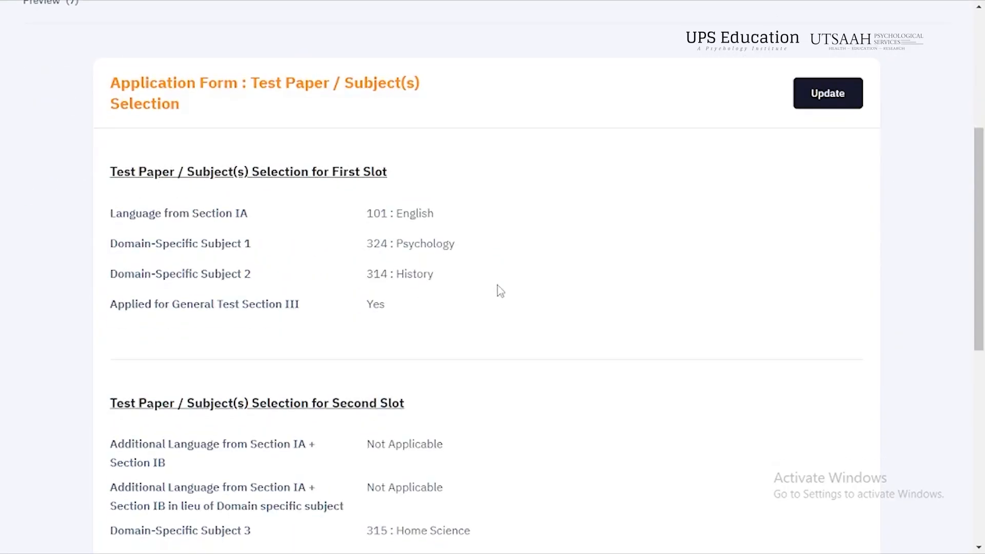
scroll(498, 272, up, 2)
scroll(436, 241, down, 4)
scroll(412, 263, down, 6)
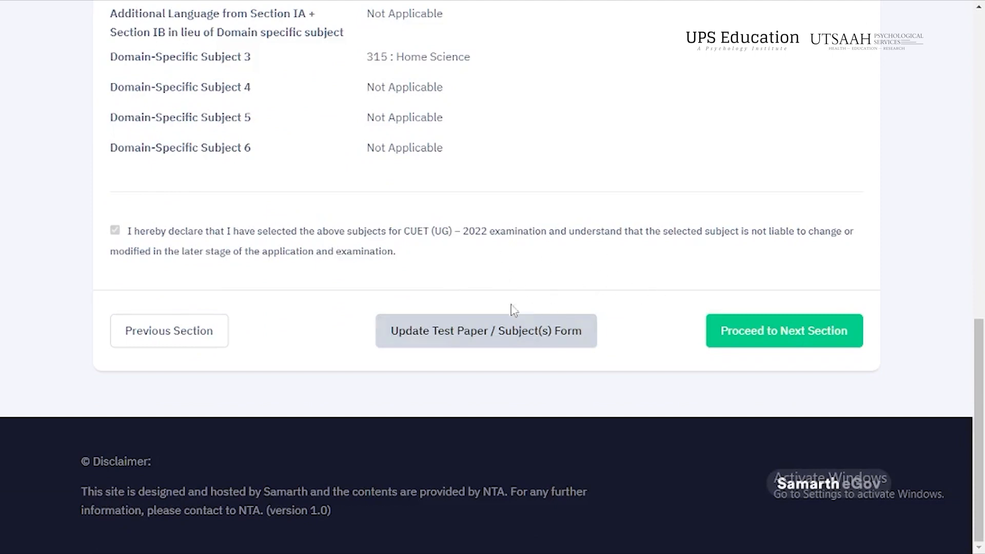
click(793, 342)
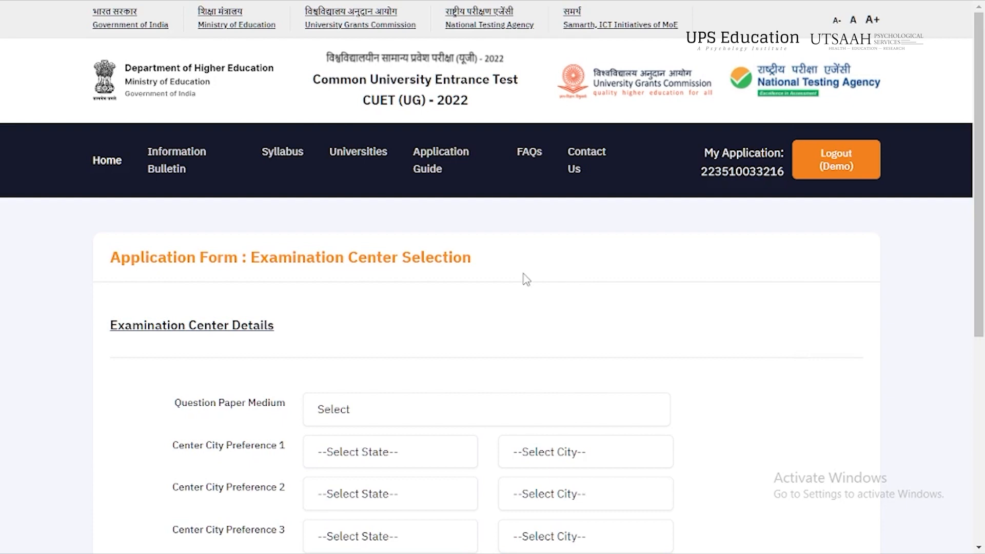
Step: Set the Question Paper Medium to English
scroll(526, 280, down, 3)
click(370, 271)
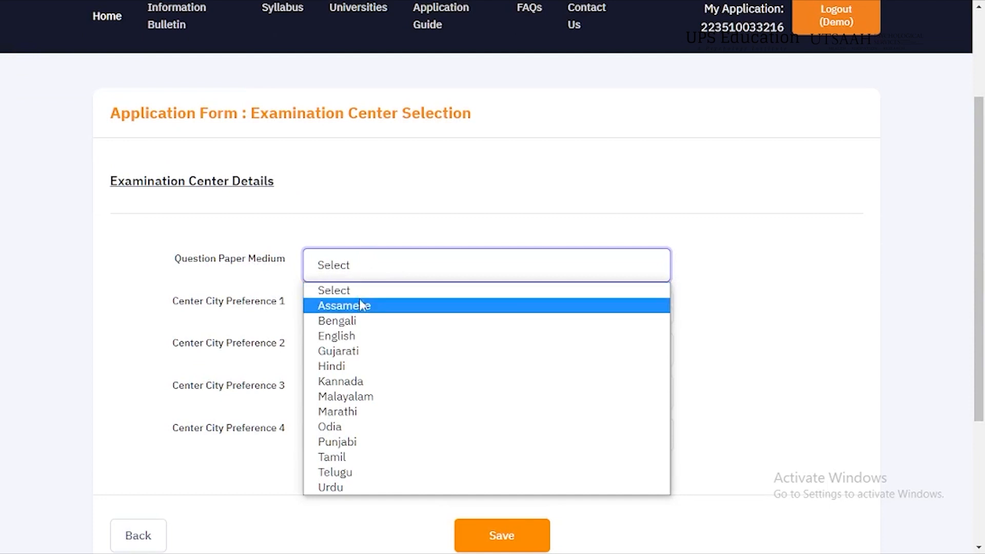
click(361, 337)
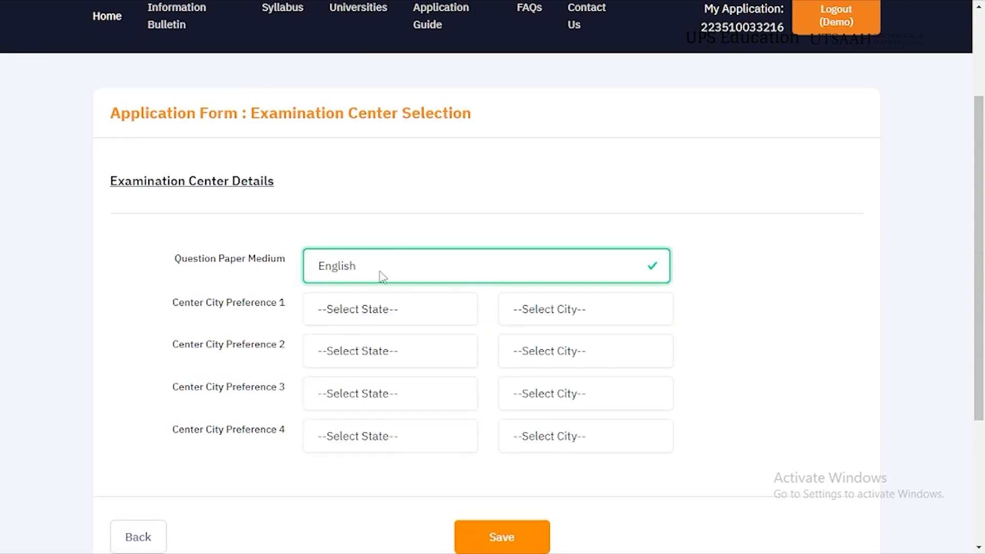
Step: Set Center City Preference 1 to state DELHI and city DELHI/NEW DELHI (DL01)
scroll(350, 213, down, 1)
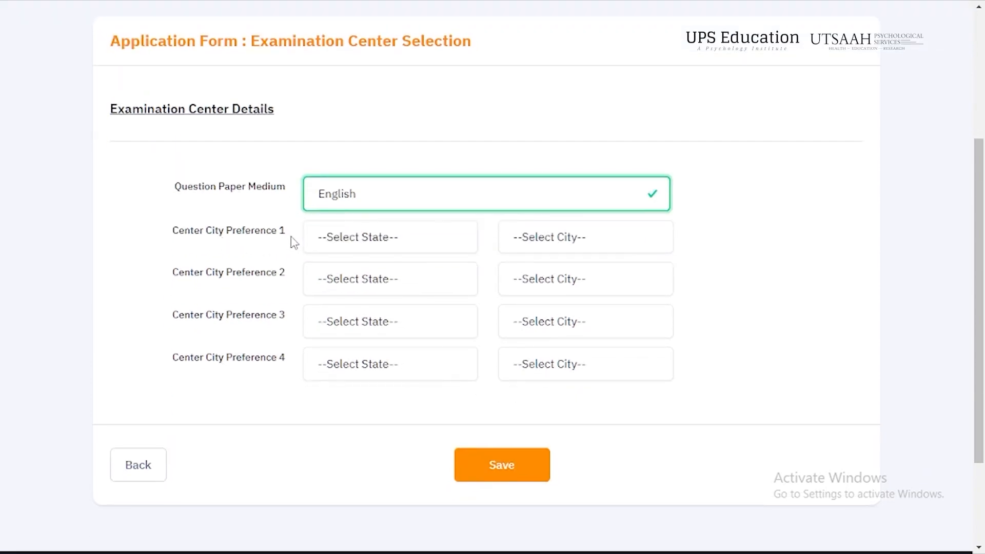
click(337, 239)
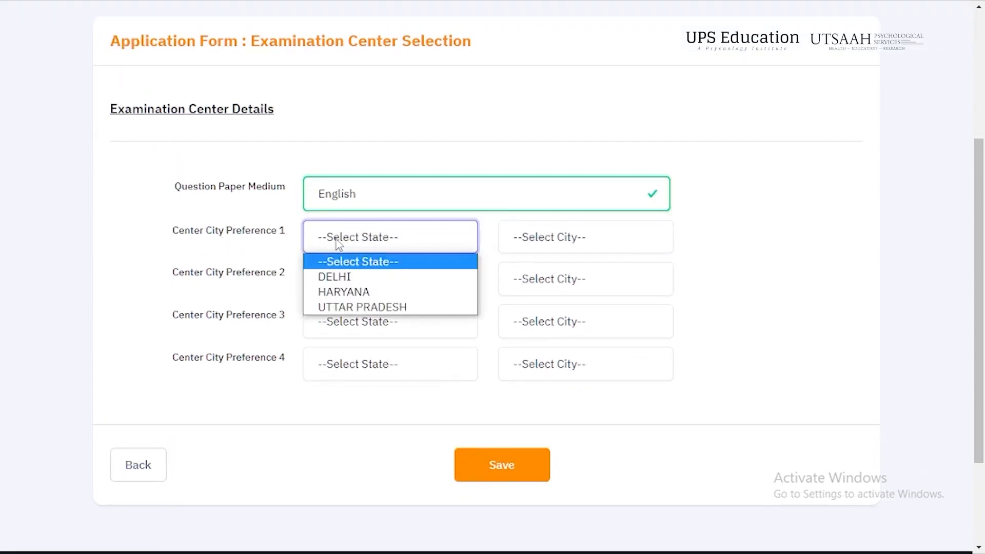
click(341, 281)
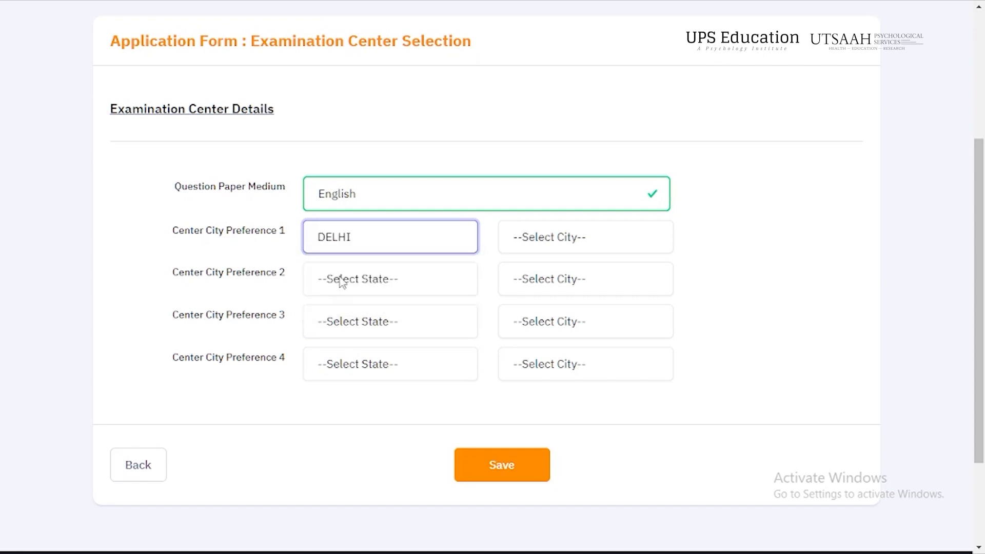
click(532, 239)
click(544, 287)
click(538, 238)
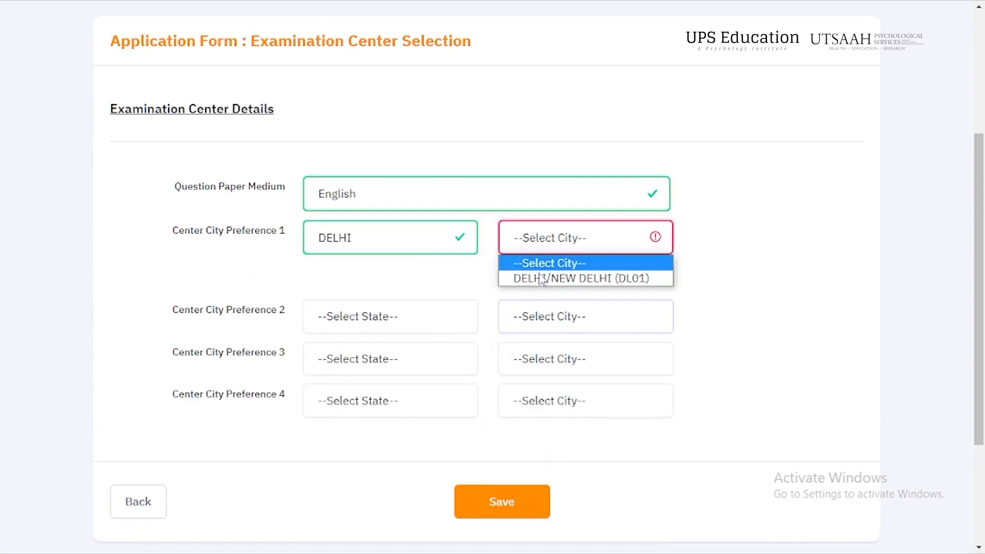
click(538, 279)
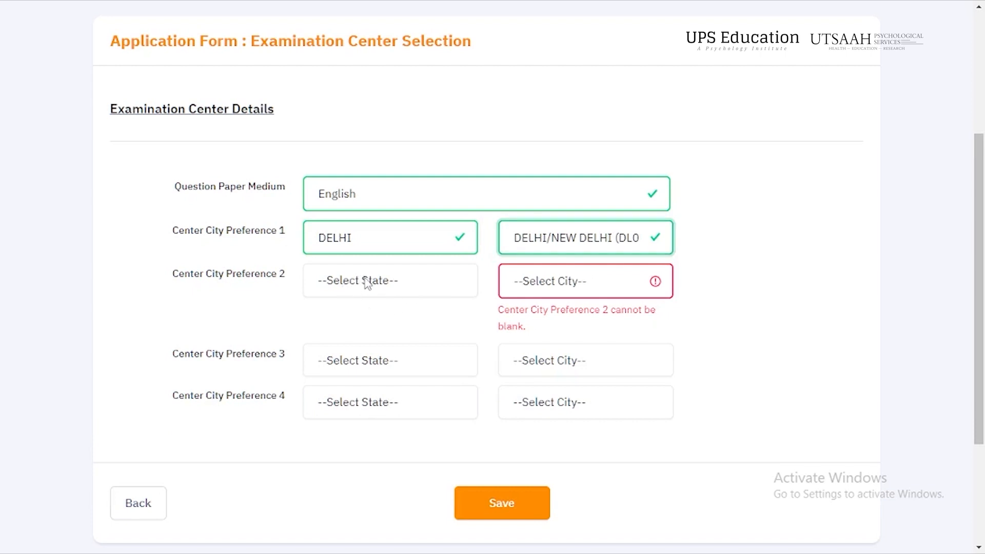
Step: Try to choose DELHI again as the state and city for Center City Preference 2
click(367, 282)
click(366, 321)
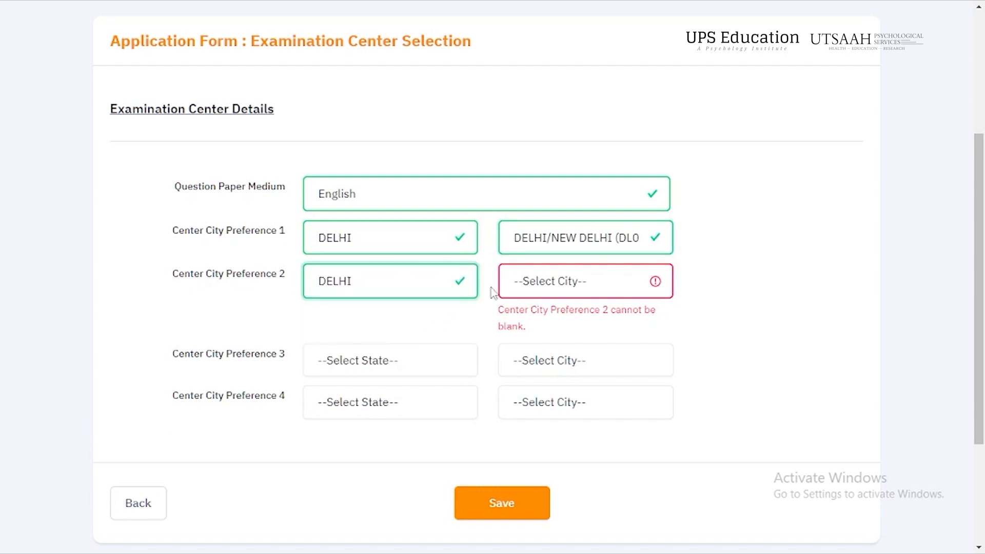
click(528, 286)
click(528, 322)
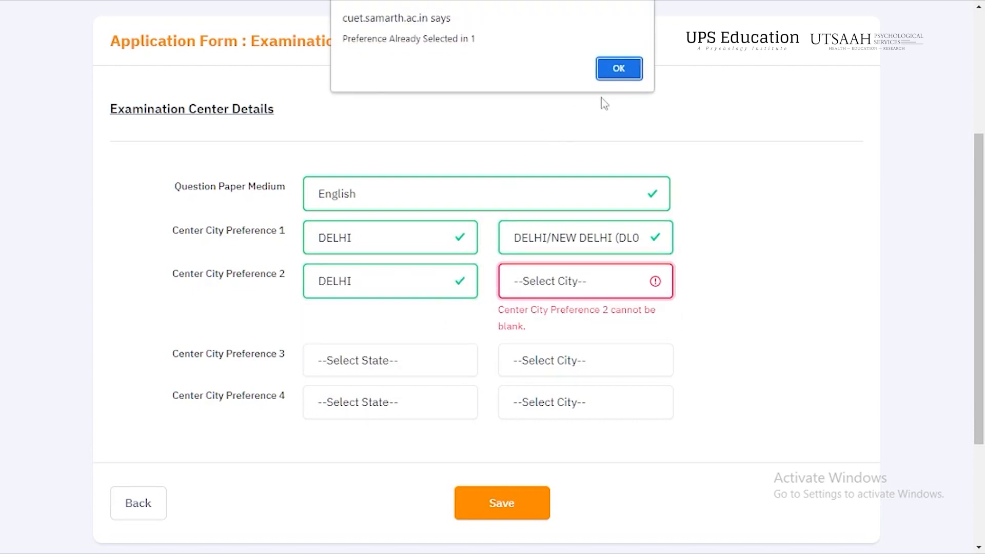
click(615, 78)
Step: Reselect DELHI as the state for Center City Preference 1
click(444, 240)
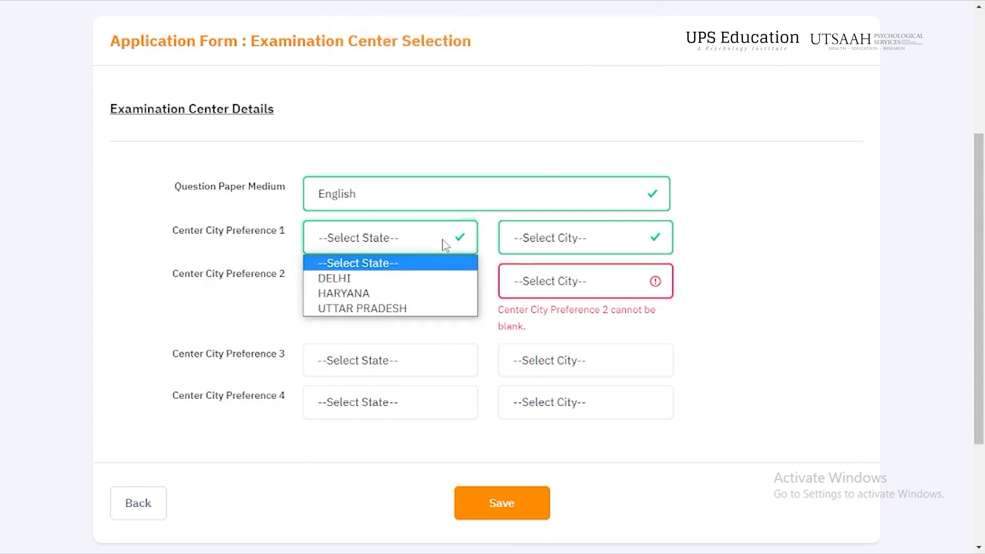
click(564, 237)
click(554, 277)
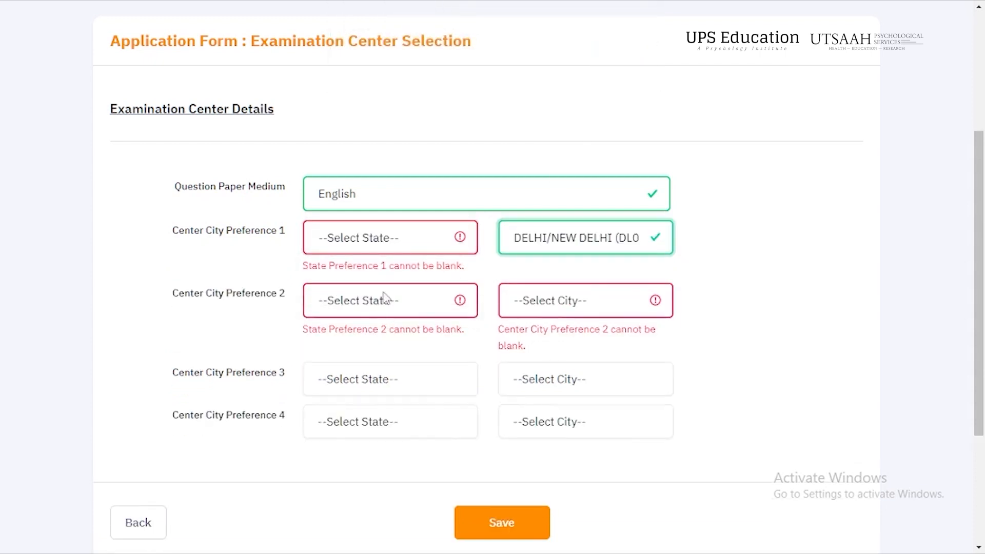
click(405, 241)
click(392, 277)
Step: Set Center City Preference 2 to state HARYANA and city GURUGRAM (HR04)
click(401, 281)
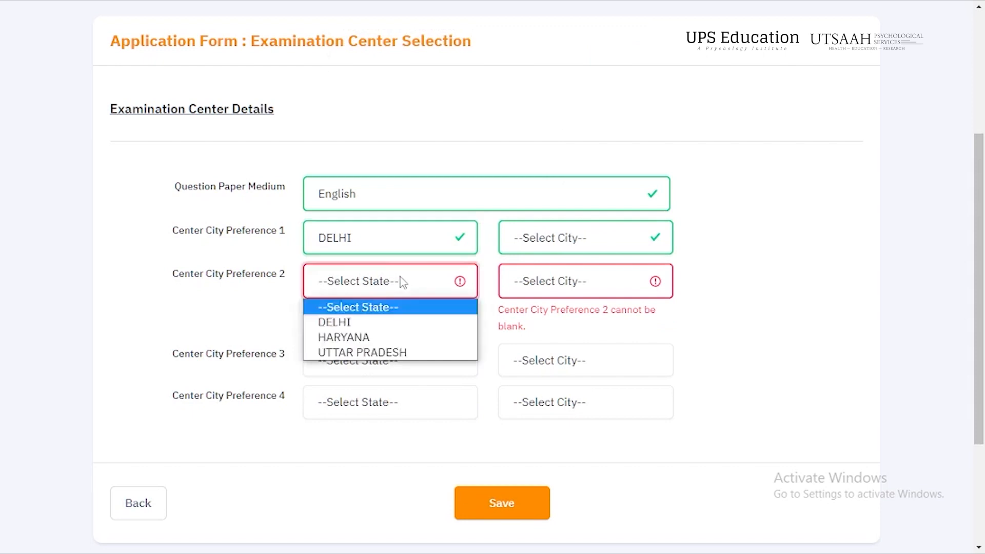
click(377, 373)
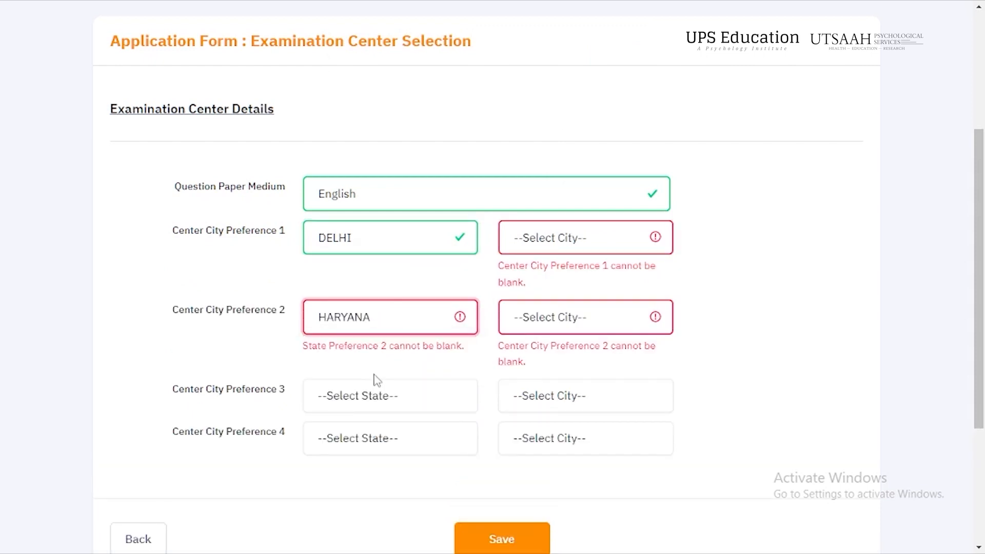
click(579, 324)
click(569, 374)
Step: Set Center City Preference 3 to state UTTAR PRADESH and city NOIDA/GREATER NOIDA (UP09)
scroll(427, 352, down, 2)
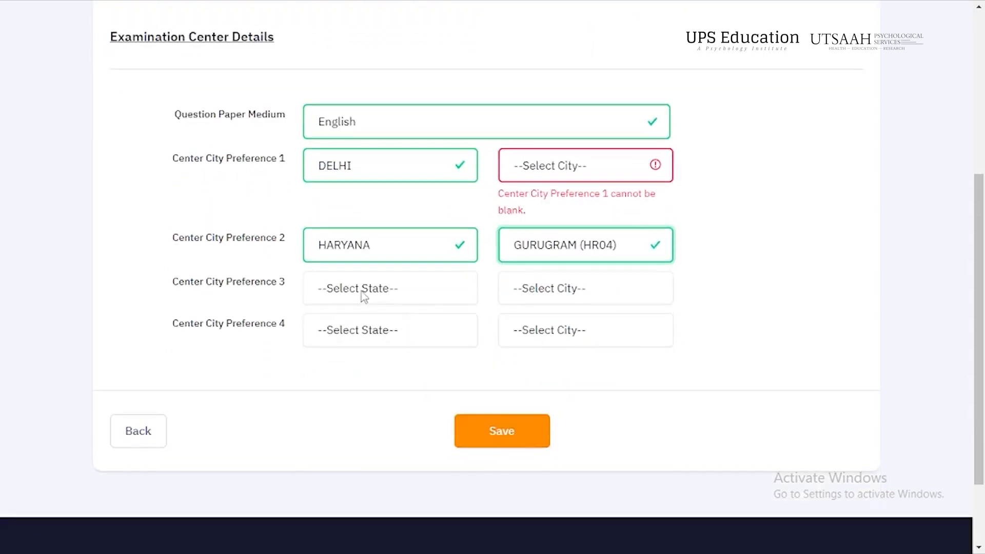
click(361, 291)
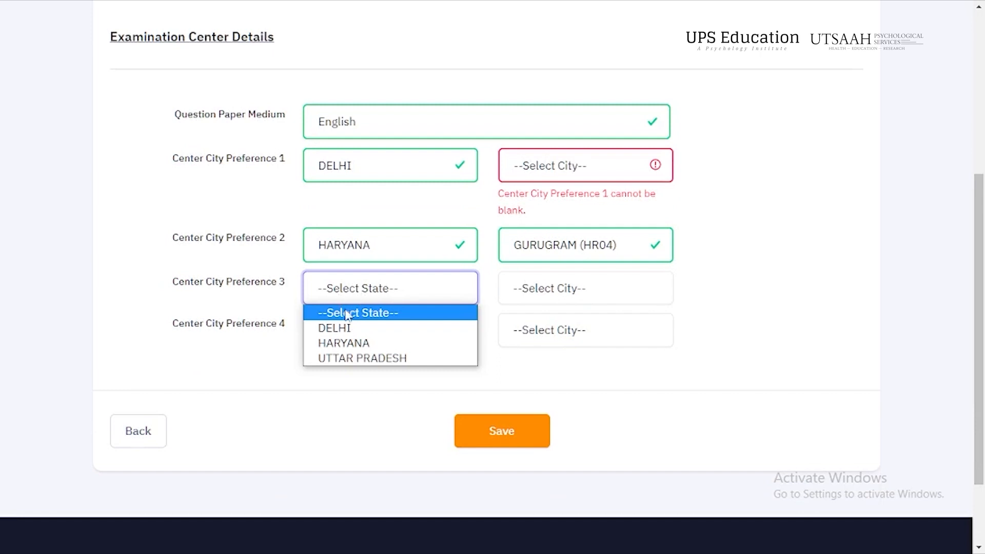
click(369, 355)
click(528, 298)
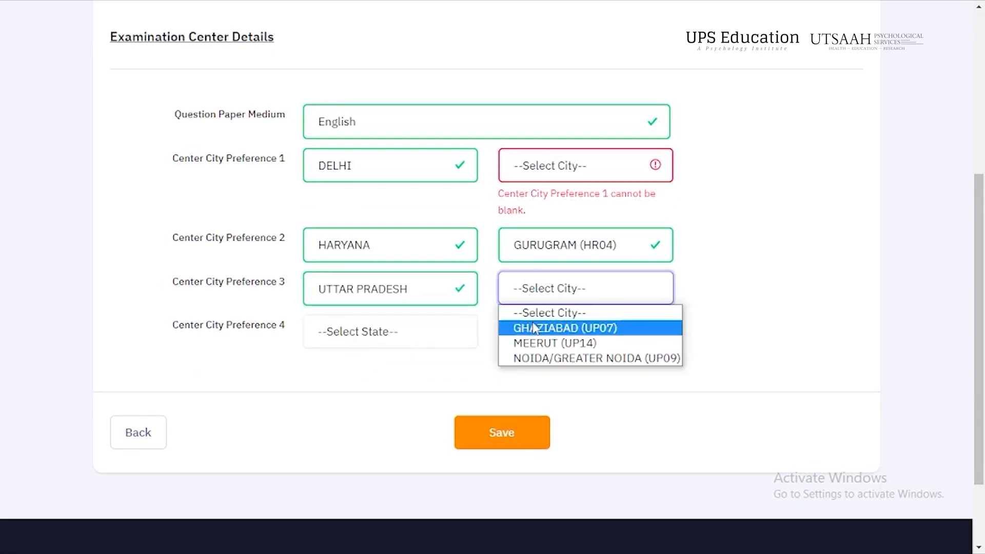
click(535, 357)
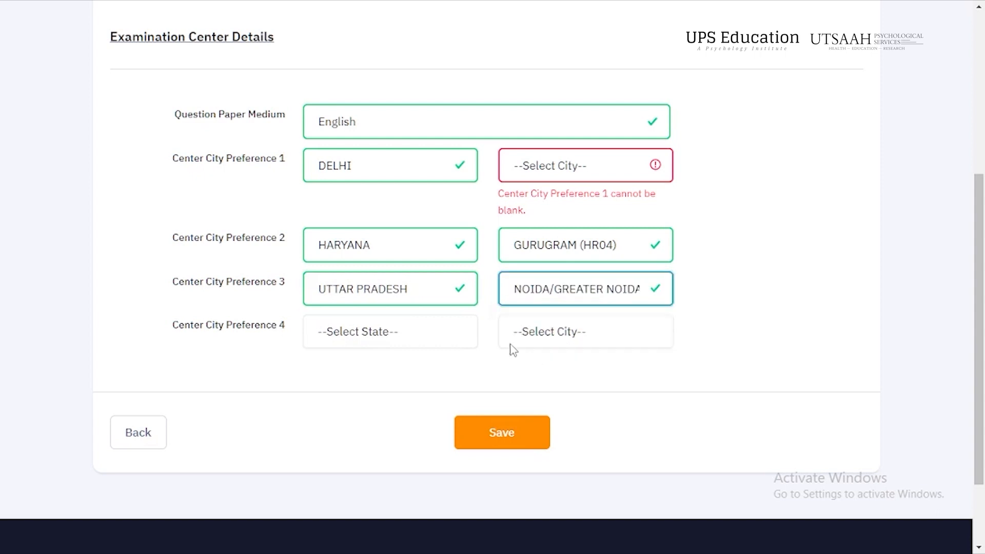
Step: Set the city of Center City Preference 1 to DELHI/NEW DELHI (DL01) and try saving the centre form
click(558, 173)
click(556, 204)
scroll(446, 337, down, 1)
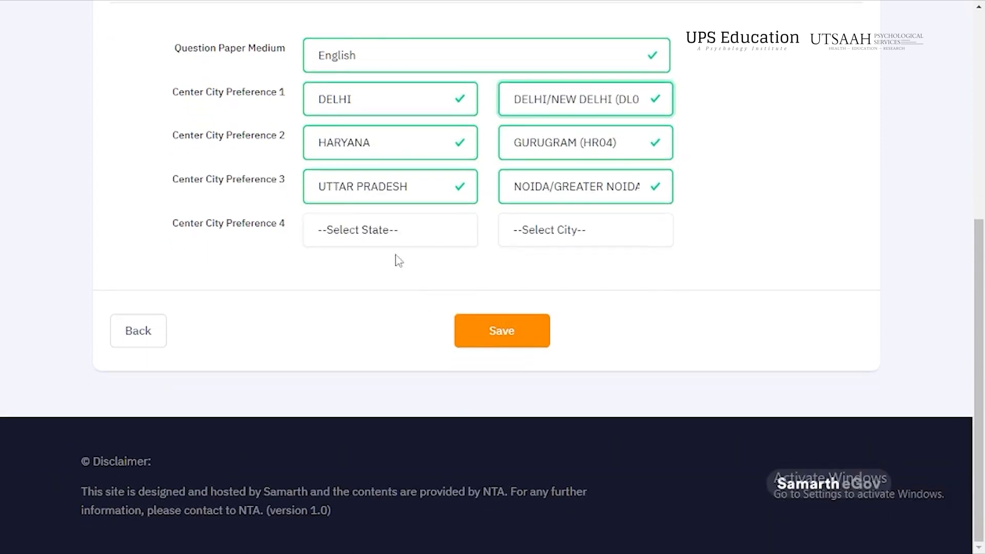
click(495, 335)
Step: Set Center City Preference 4 to state UTTAR PRADESH and city MEERUT (UP14)
click(416, 239)
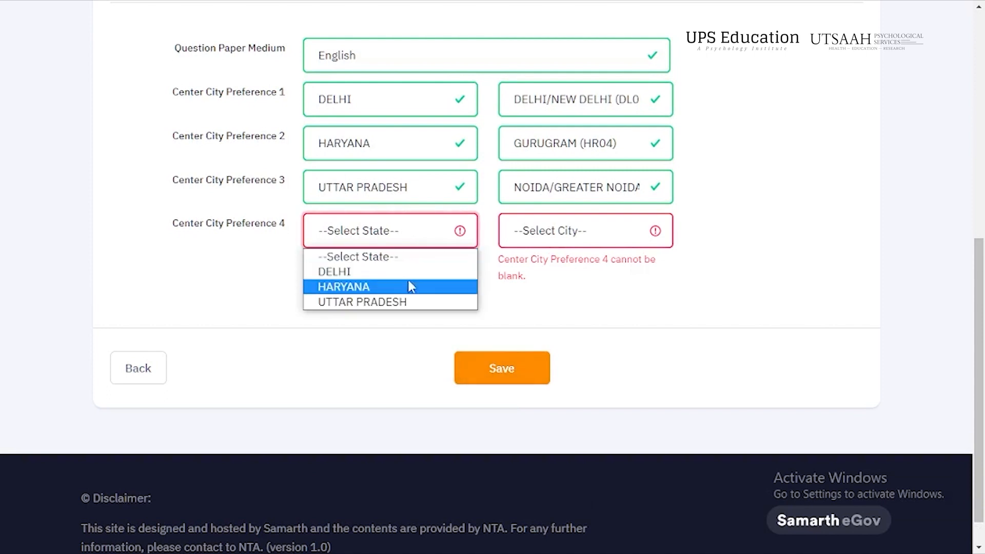
click(409, 302)
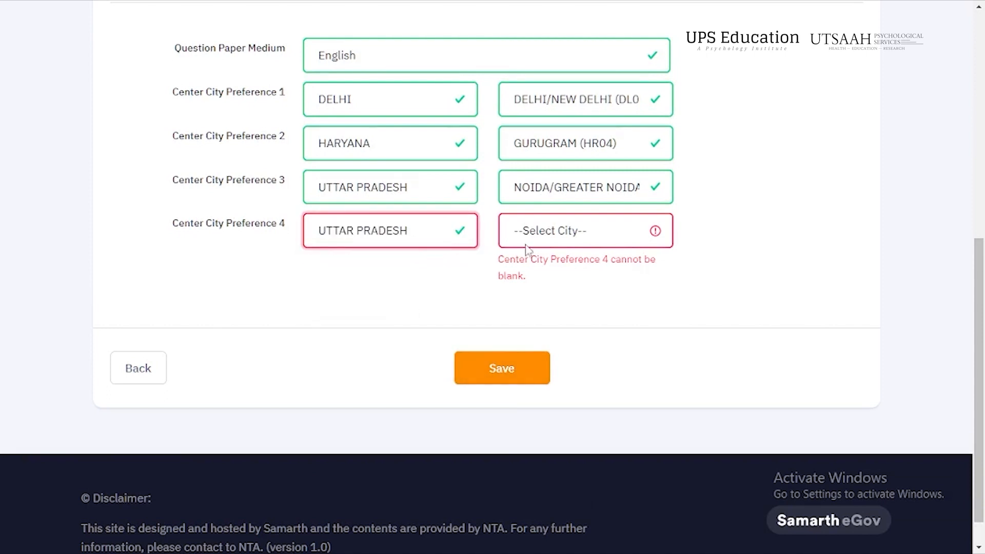
click(550, 237)
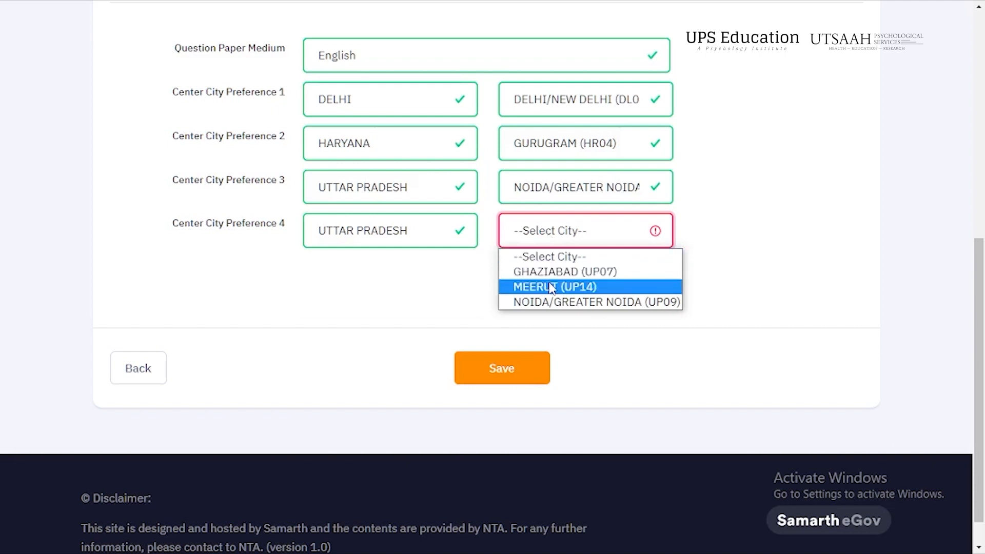
click(552, 287)
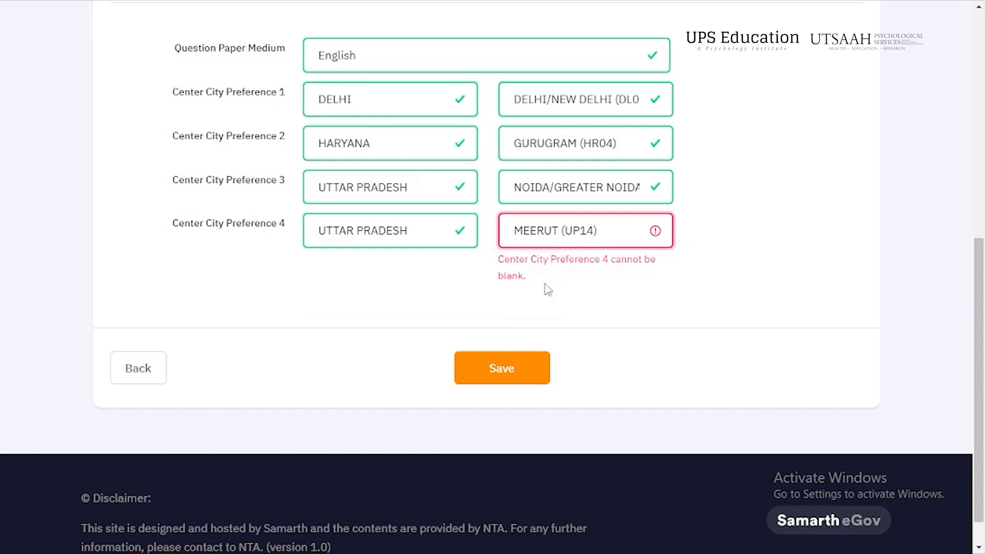
Step: Save the examination centre selections
scroll(493, 281, up, 3)
scroll(235, 273, down, 1)
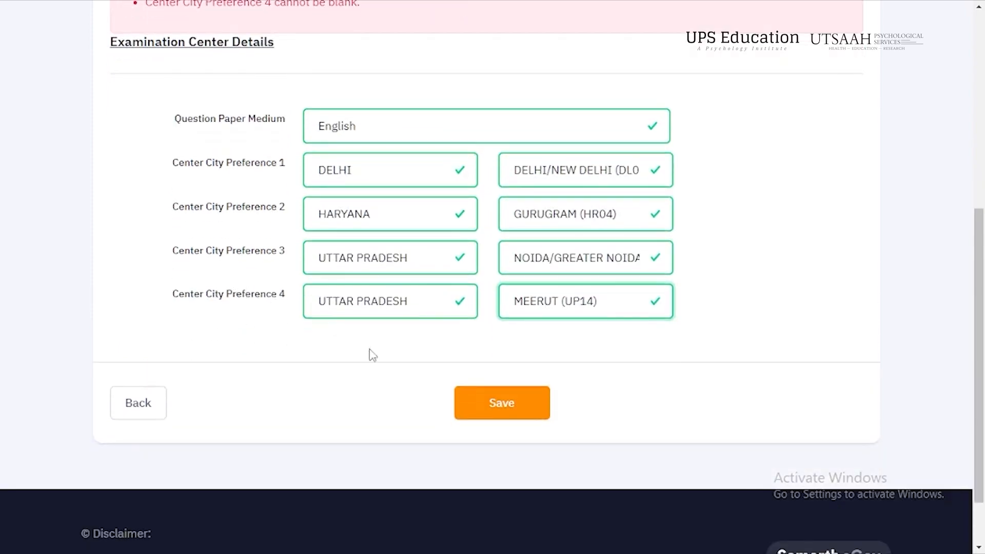
click(507, 415)
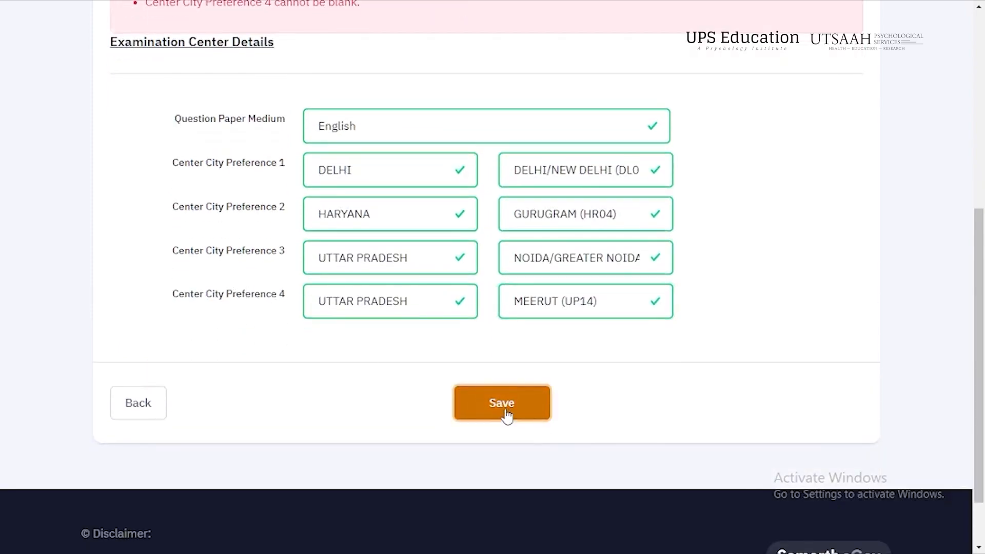
scroll(495, 396, down, 7)
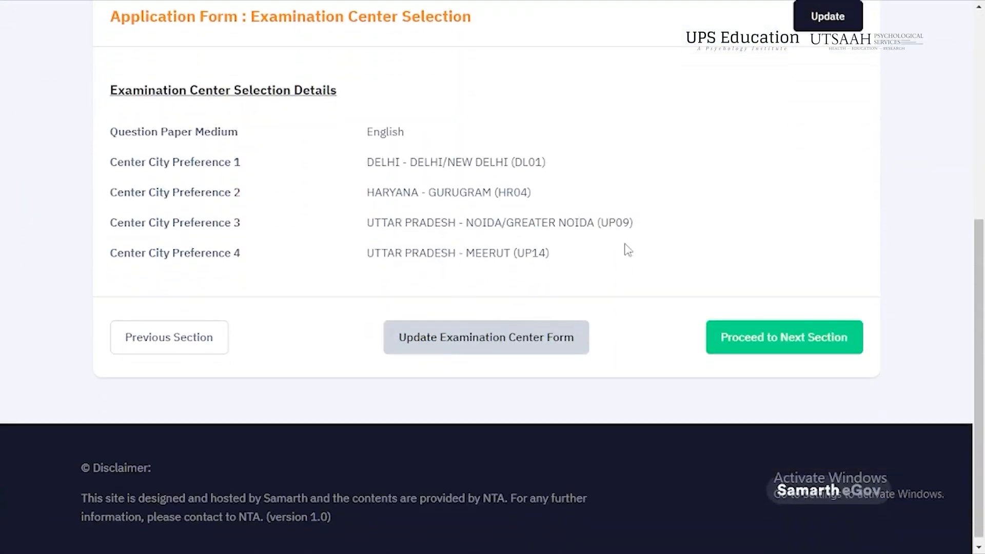
Step: Proceed from the saved examination centre details to the Upload Documents section
scroll(626, 257, up, 6)
scroll(638, 287, down, 3)
scroll(643, 293, down, 3)
click(758, 347)
scroll(641, 317, down, 1)
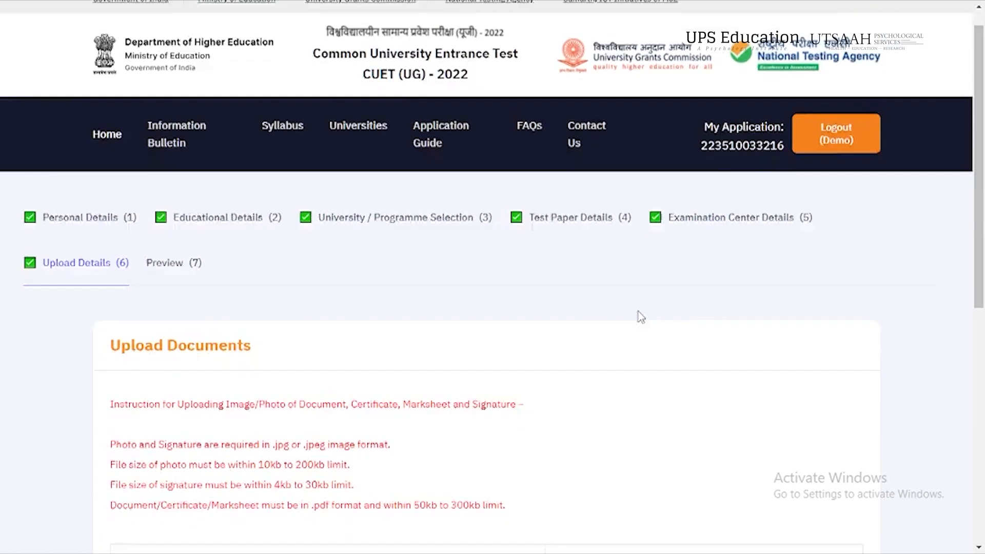
scroll(638, 312, down, 5)
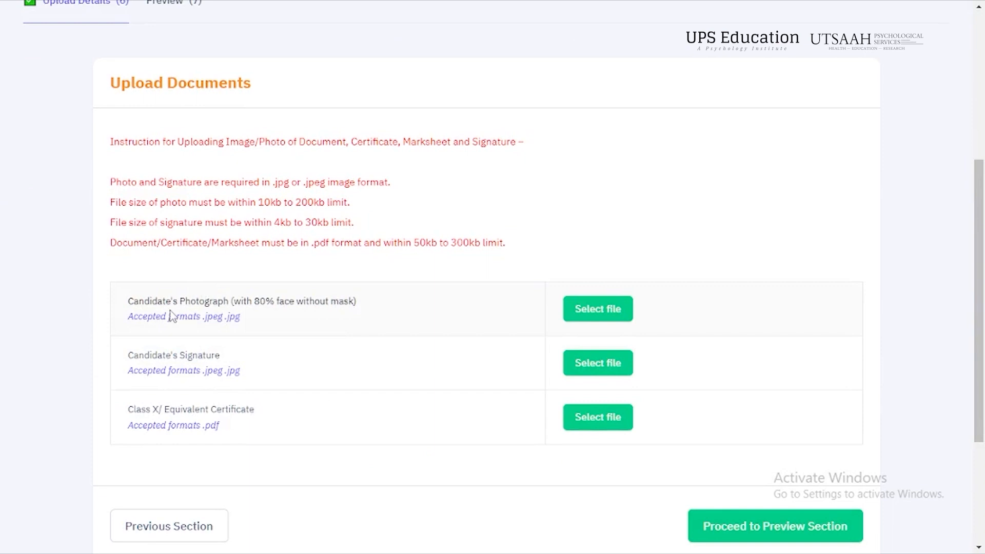
Step: Try to proceed from Upload Documents to the Preview section without selecting any files
scroll(180, 366, down, 2)
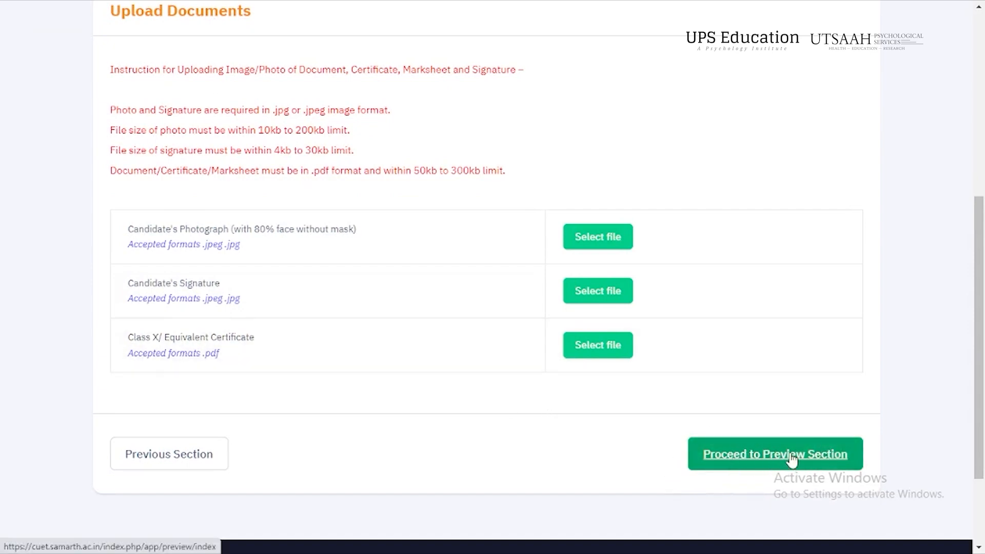
scroll(798, 440, up, 1)
scroll(794, 445, down, 2)
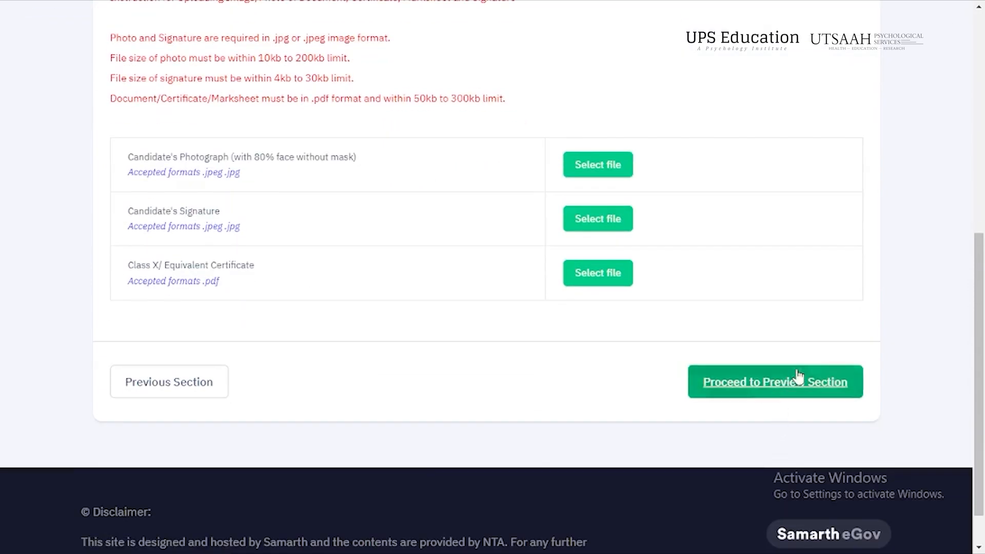
click(840, 385)
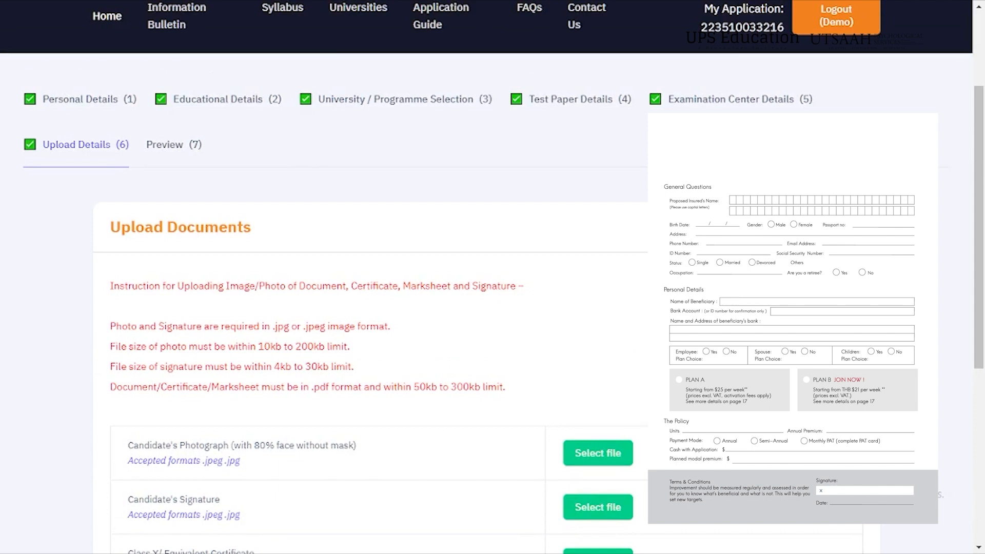
scroll(329, 308, down, 4)
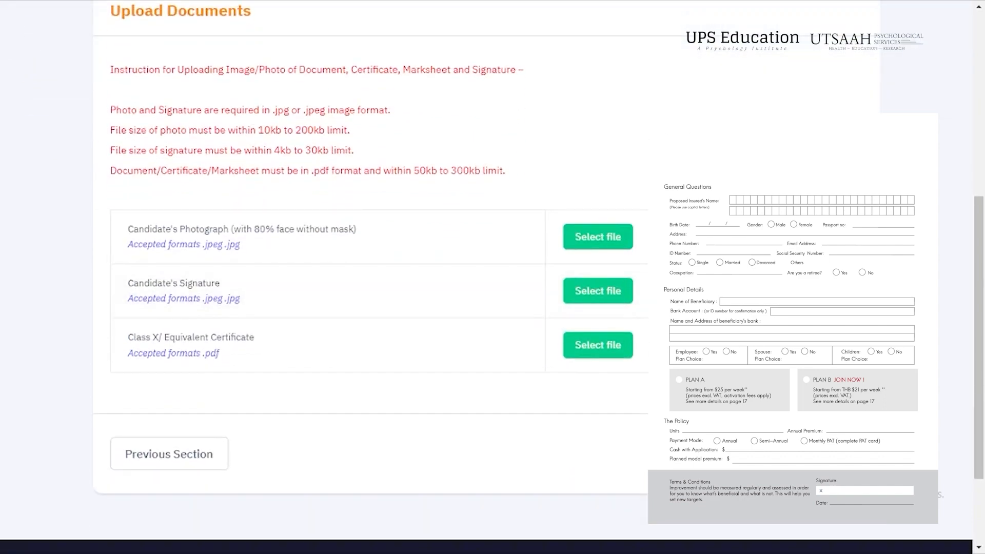
scroll(795, 397, up, 7)
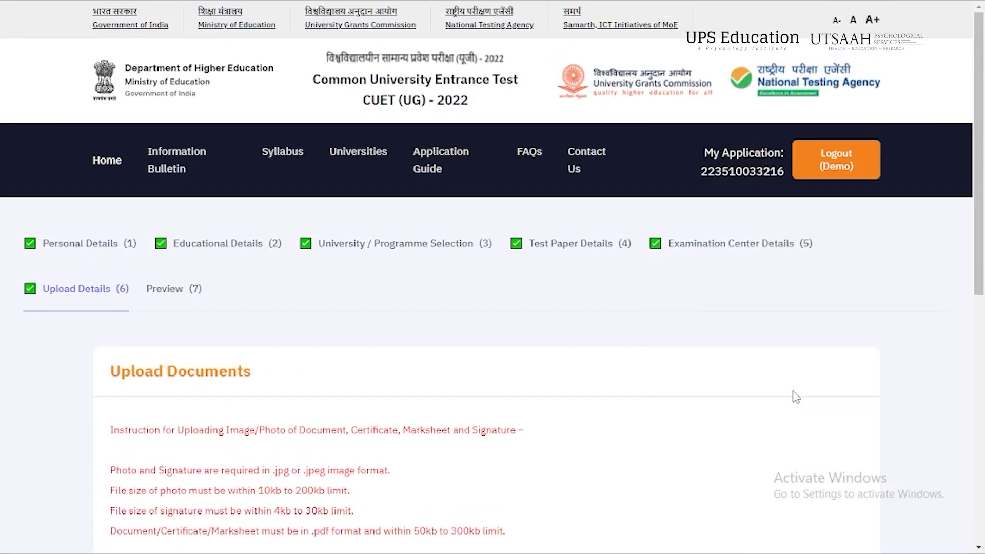